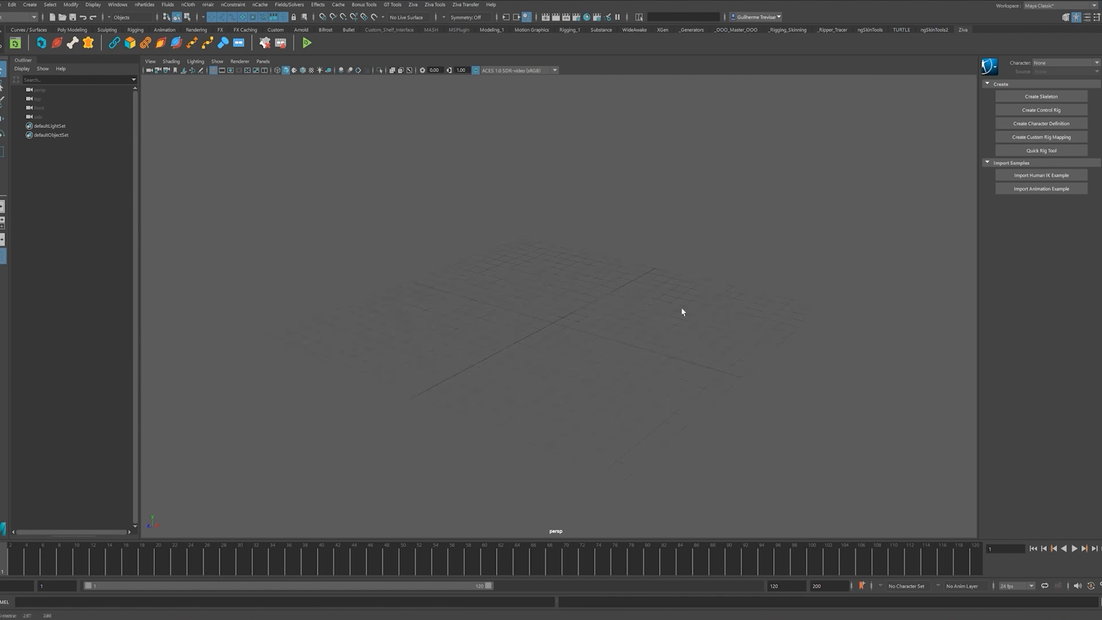
# - Create a polygon sphere and raise it above the grid to Translate Y 96.624
pyautogui.click(413, 4)
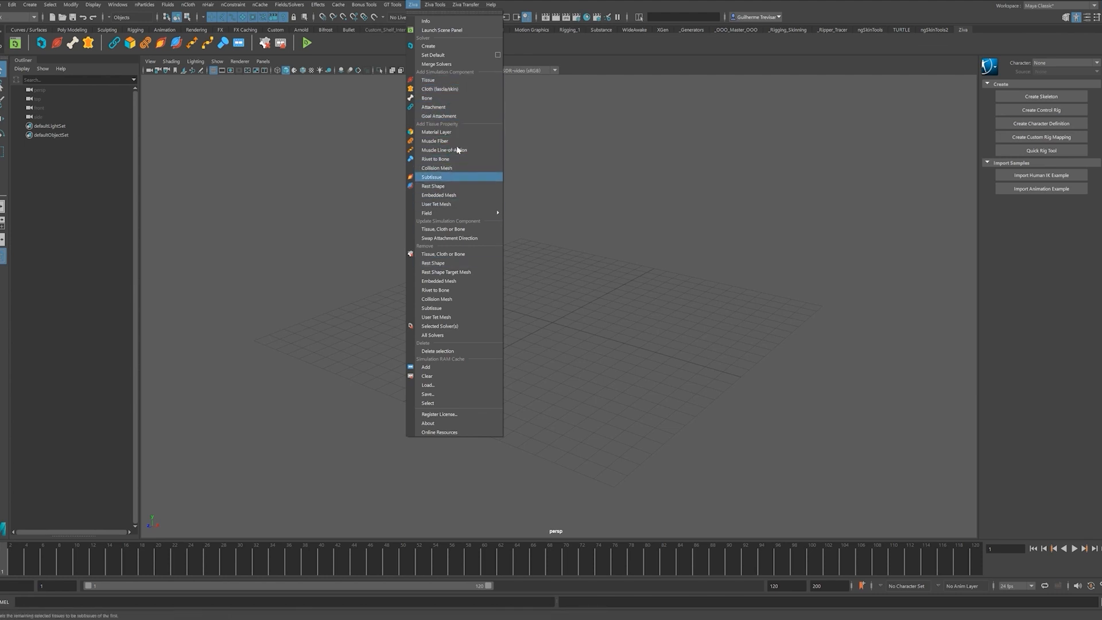
pyautogui.click(659, 324)
pyautogui.keyDown('shift'); pyautogui.moveTo(528, 226); pyautogui.dragTo(595, 224, button='right'); pyautogui.keyUp('shift')
pyautogui.press('w')
pyautogui.moveTo(548, 312); pyautogui.dragTo(548, 143)
pyautogui.keyDown('alt'); pyautogui.moveTo(565, 178); pyautogui.dragTo(591, 173); pyautogui.keyUp('alt')
pyautogui.click(674, 266)
pyautogui.hotkey('ctrl', 'z')
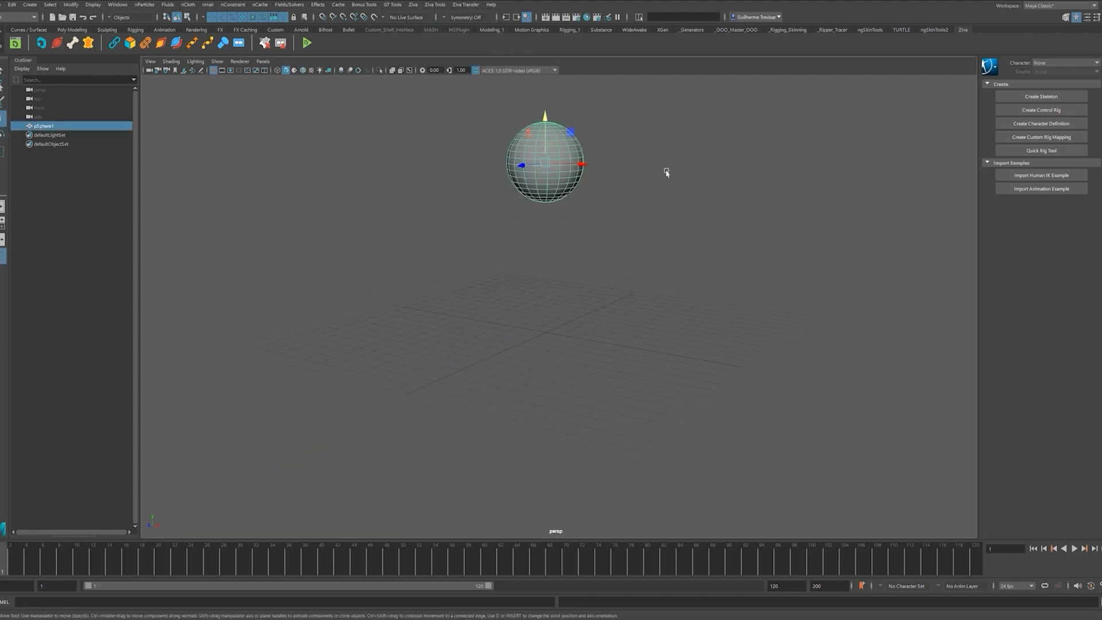
pyautogui.keyDown('alt'); pyautogui.moveTo(666, 173); pyautogui.dragTo(651, 232); pyautogui.keyUp('alt')
pyautogui.click(669, 338)
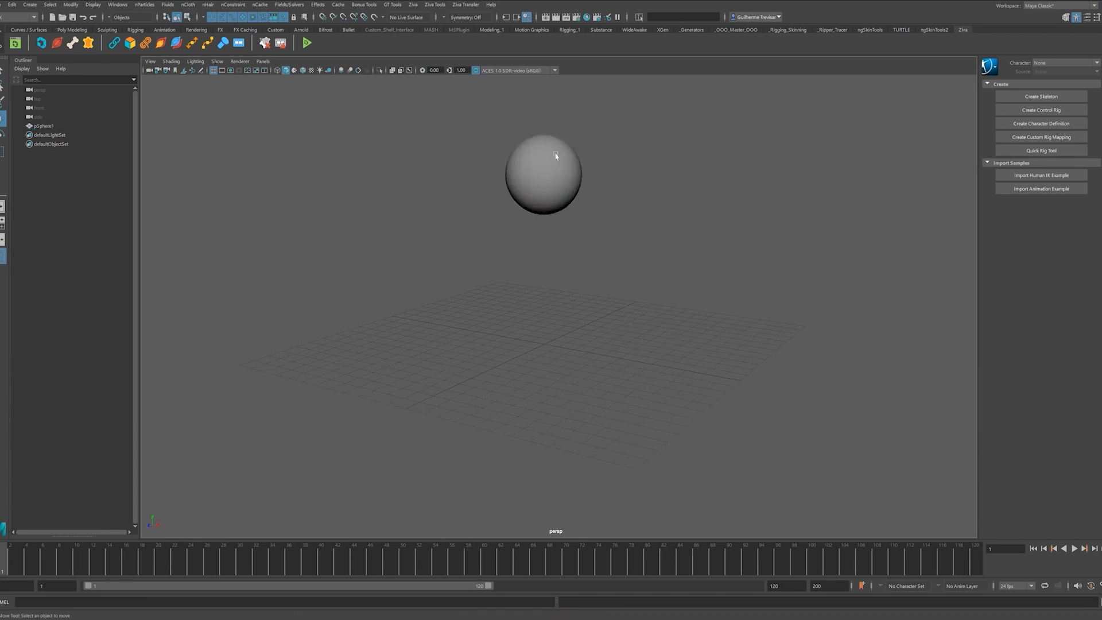
# - Convert the sphere into a Ziva tissue, creating zSolver1, and select the solver
pyautogui.moveTo(487, 195); pyautogui.dragTo(516, 189)
pyautogui.click(413, 4)
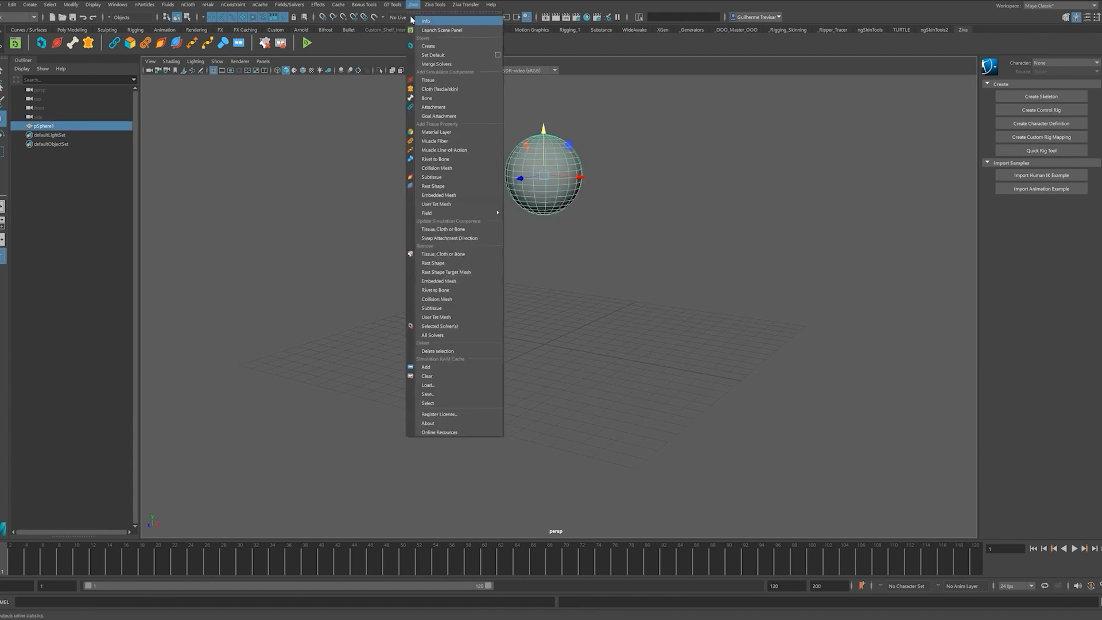
pyautogui.click(440, 81)
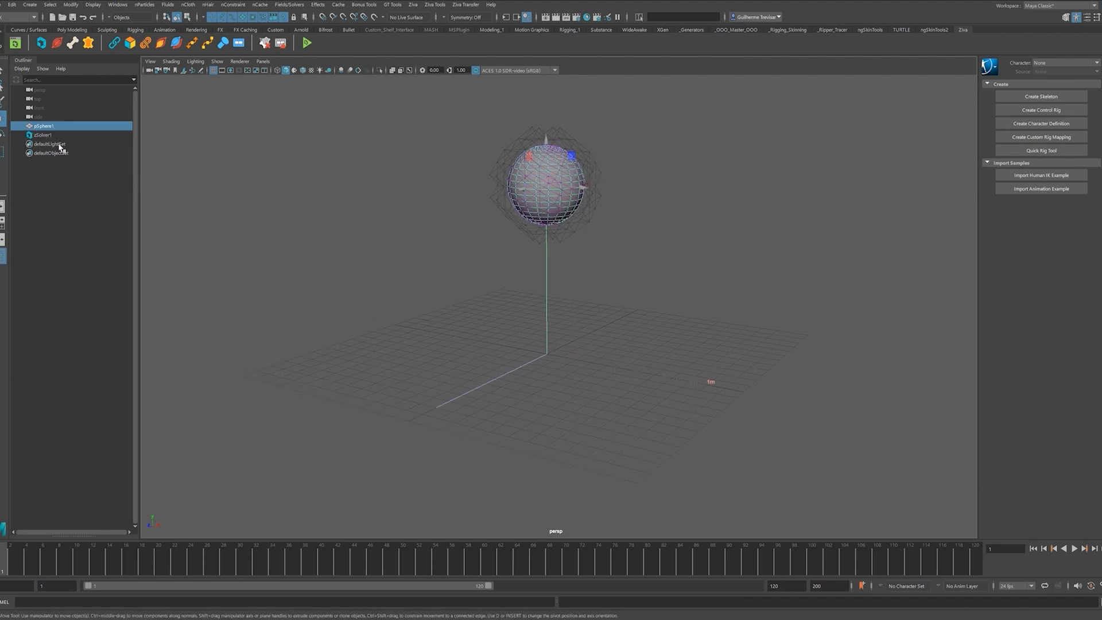
pyautogui.click(51, 135)
# - Select pSphere1, play the simulation briefly, then rewind to frame 1
pyautogui.click(44, 126)
pyautogui.hotkey('ctrl', 'a')
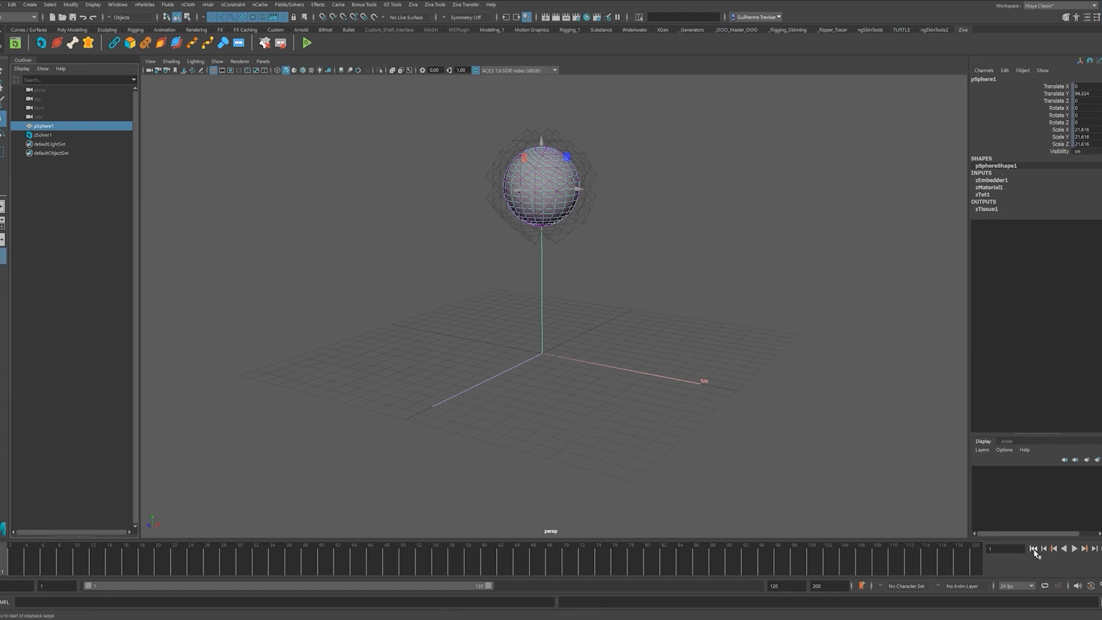
pyautogui.click(1075, 549)
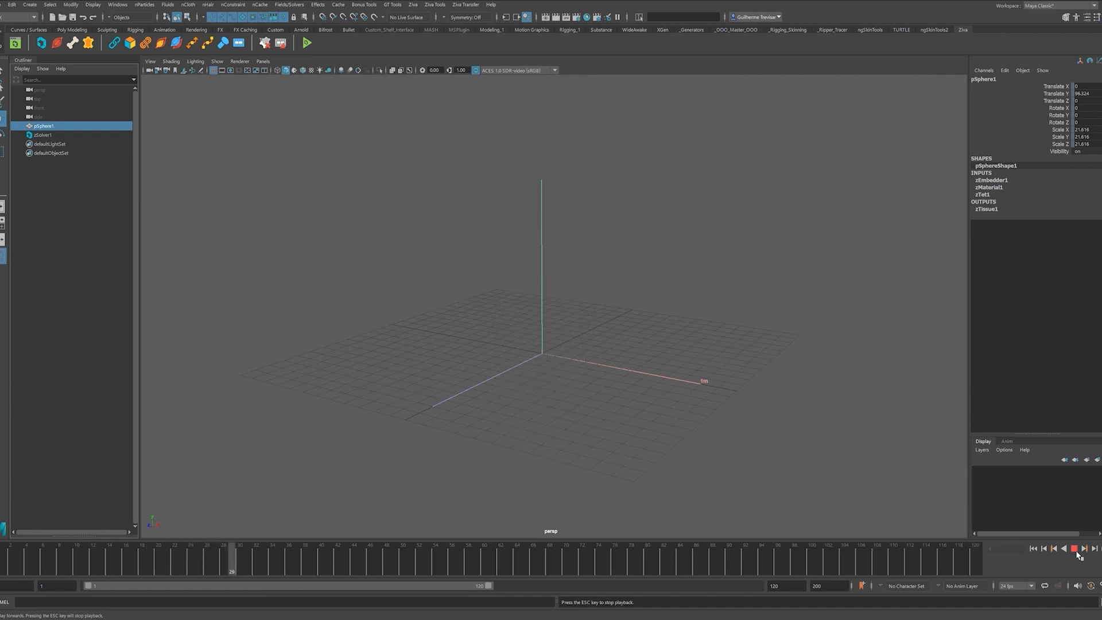
pyautogui.click(1074, 549)
pyautogui.click(1035, 549)
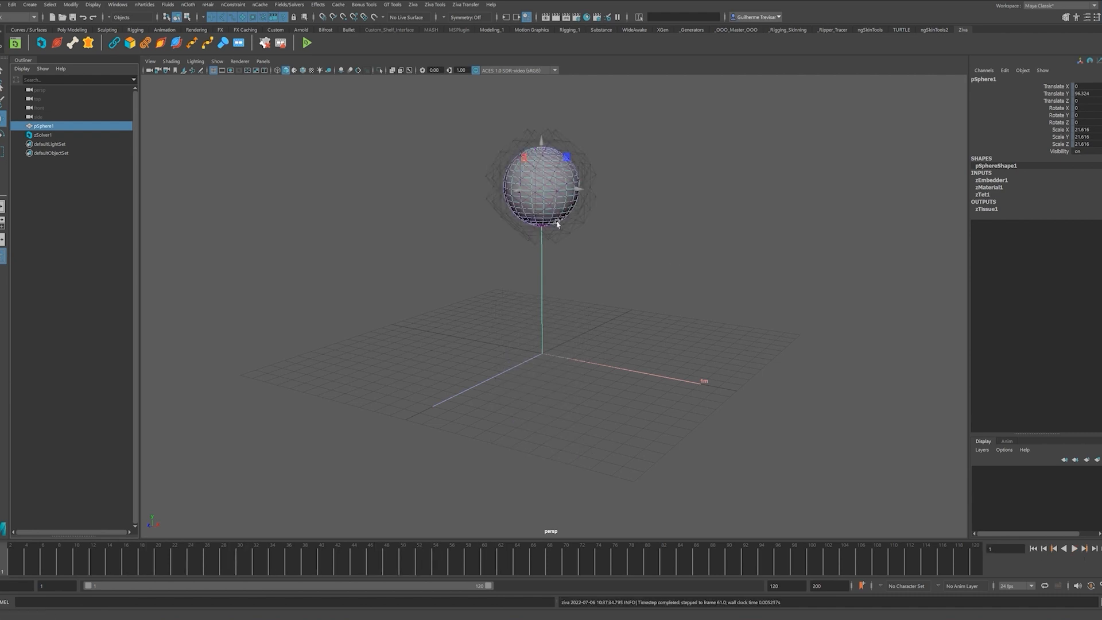
# - Set the timeline Playback Speed to Play Every Frame and return to frame 1
pyautogui.rightClick(675, 555)
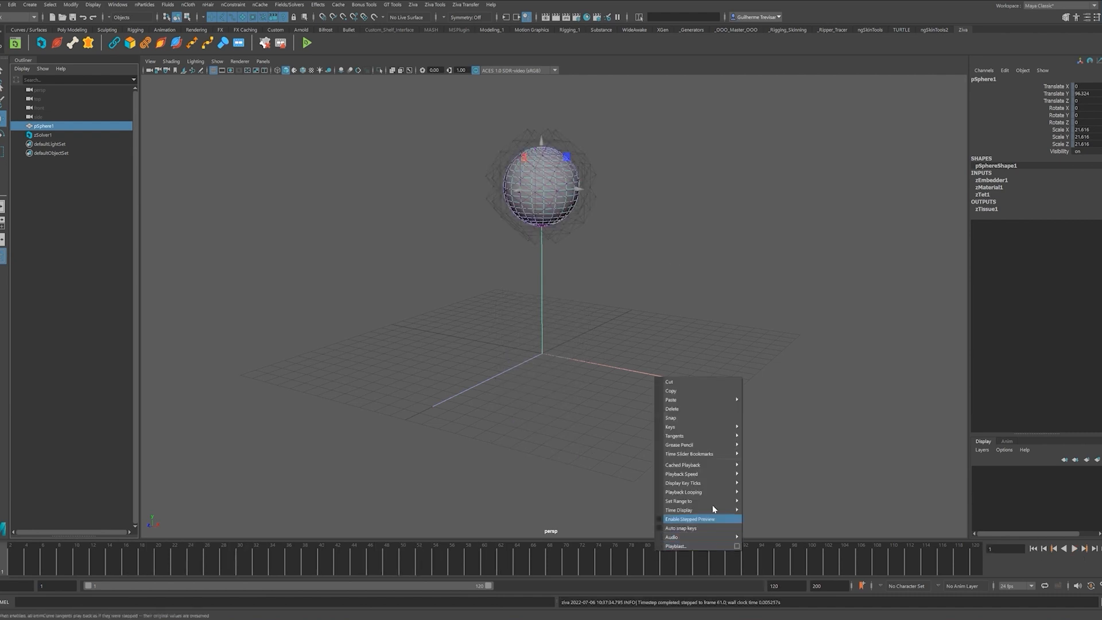
pyautogui.moveTo(704, 473)
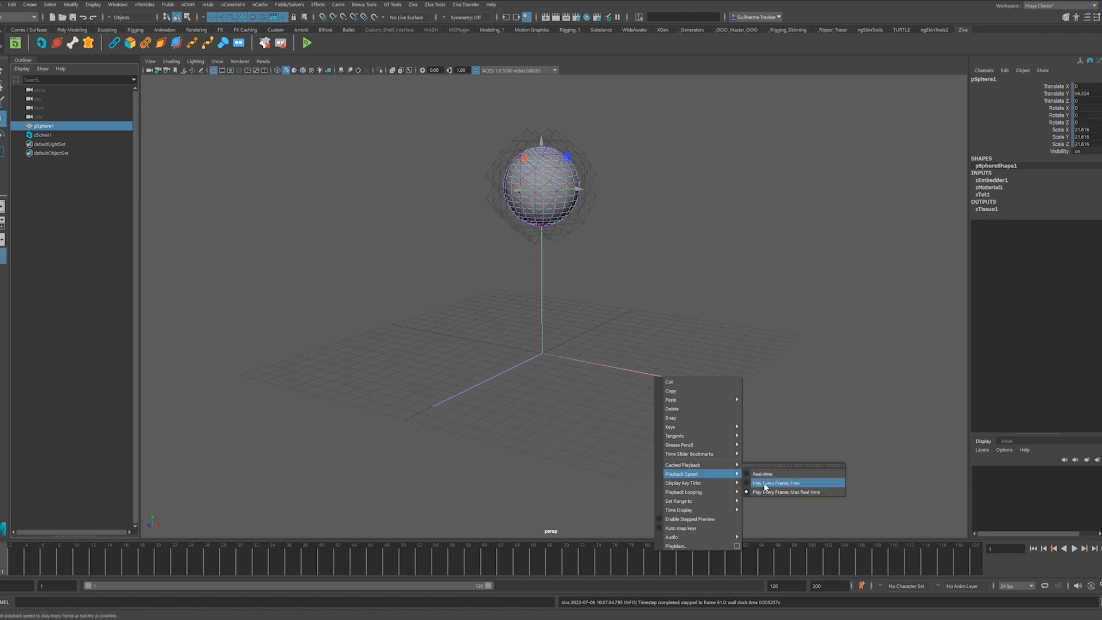
pyautogui.click(757, 445)
pyautogui.click(1033, 549)
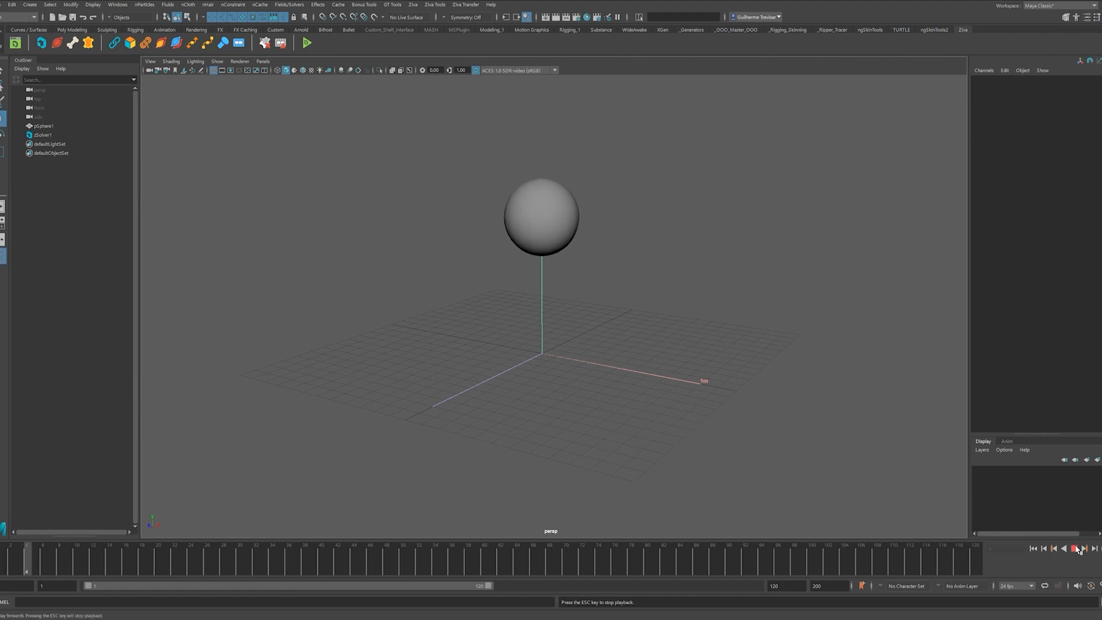
# - Create a polygon plane under the sphere and extrude it downward into a thick slab
pyautogui.keyDown('alt'); pyautogui.moveTo(589, 238); pyautogui.dragTo(645, 307); pyautogui.keyUp('alt')
pyautogui.keyDown('shift'); pyautogui.moveTo(649, 269); pyautogui.dragTo(607, 256, button='right'); pyautogui.keyUp('shift')
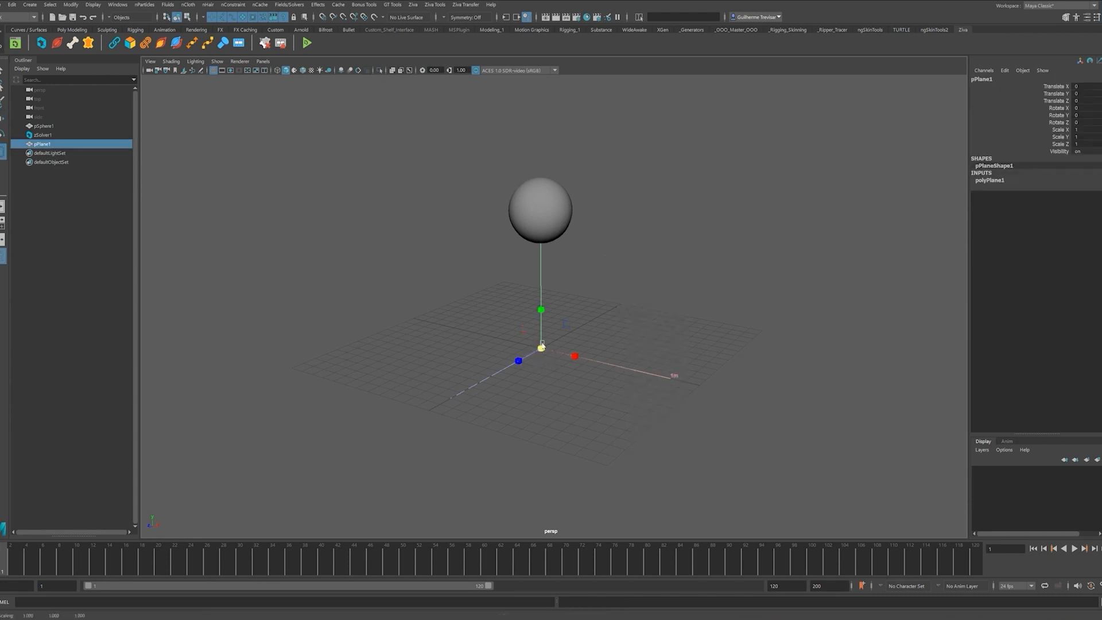
pyautogui.keyDown('shift'); pyautogui.moveTo(659, 344); pyautogui.dragTo(660, 368, button='right'); pyautogui.keyUp('shift')
pyautogui.moveTo(540, 312); pyautogui.dragTo(540, 320)
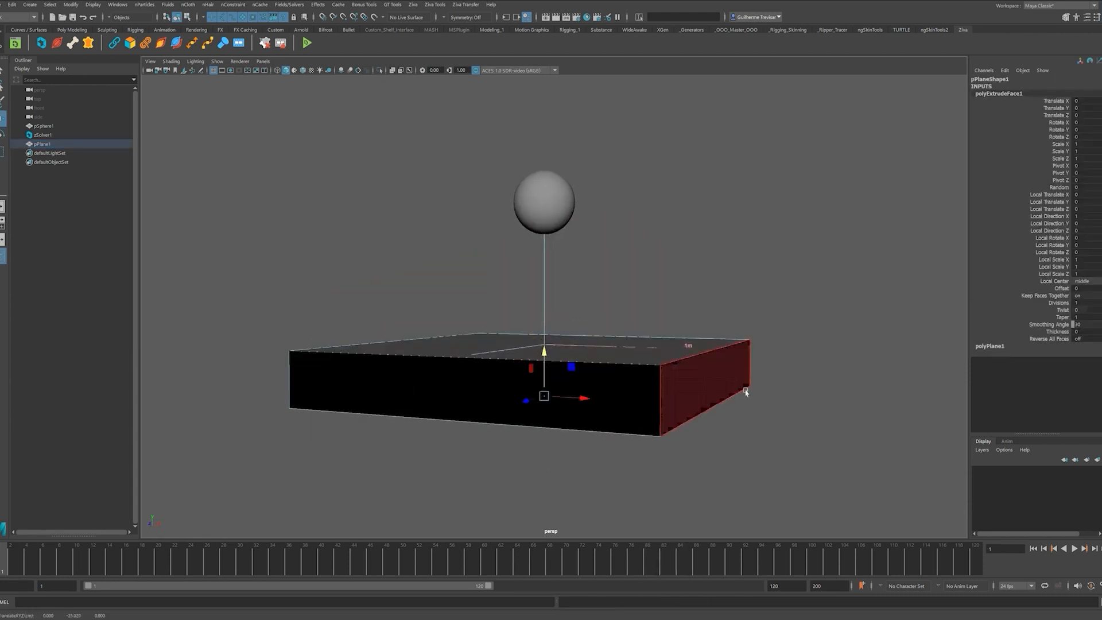
pyautogui.click(654, 376)
pyautogui.keyDown('alt'); pyautogui.moveTo(655, 376); pyautogui.dragTo(706, 345); pyautogui.keyUp('alt')
# - Conform the slab's normals so every face shows grey, then make it a Ziva bone
pyautogui.click(17, 17)
pyautogui.click(17, 26)
pyautogui.click(225, 4)
pyautogui.click(261, 10)
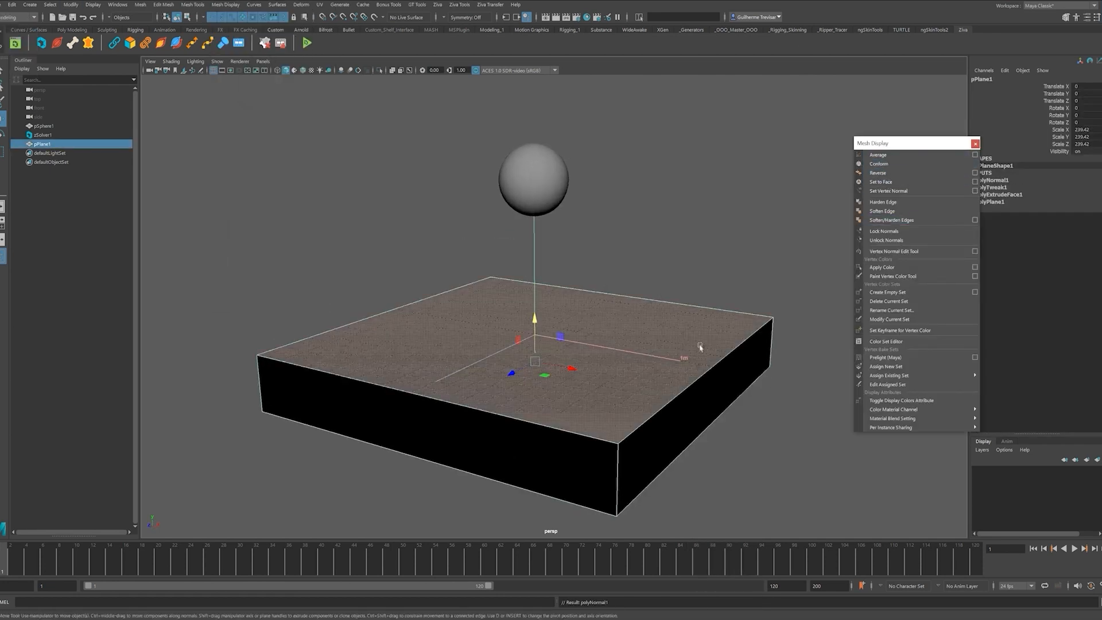
pyautogui.click(913, 183)
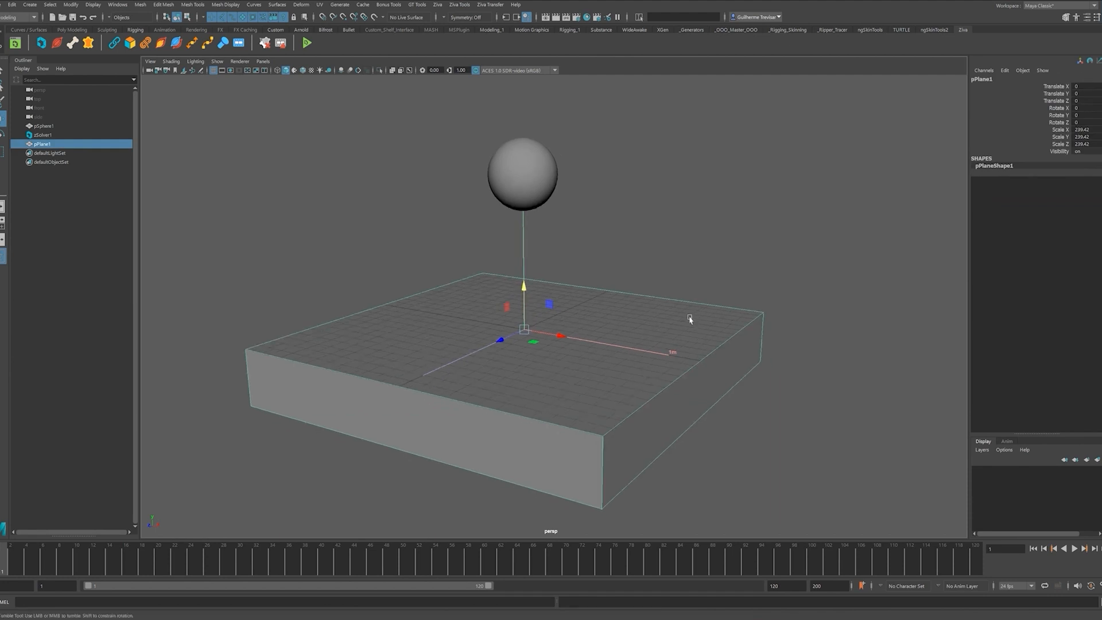
pyautogui.click(437, 4)
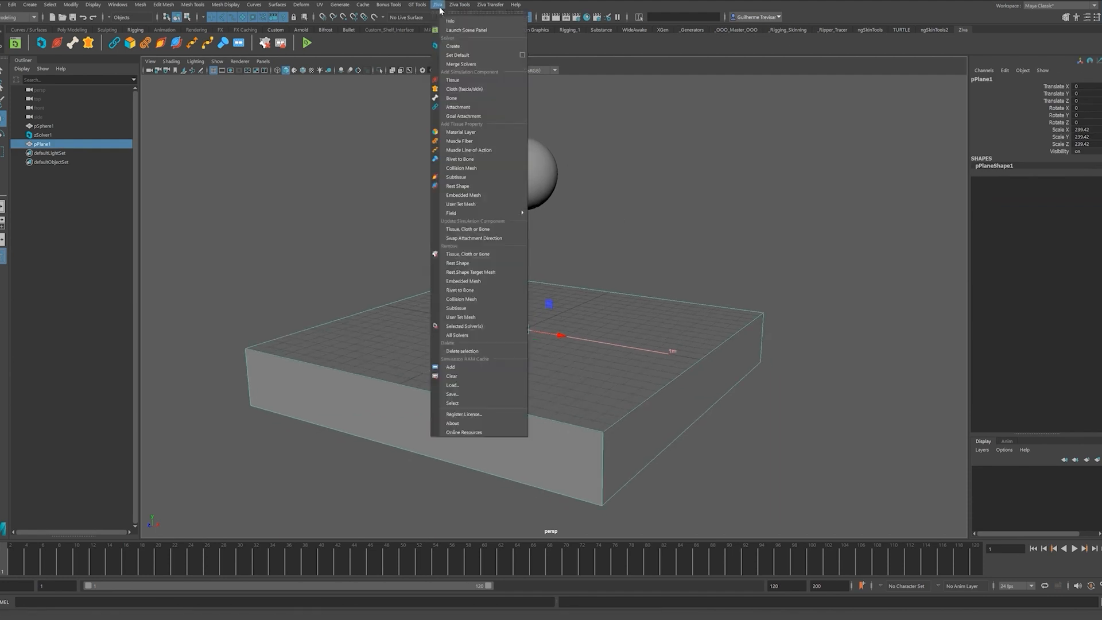
pyautogui.click(455, 98)
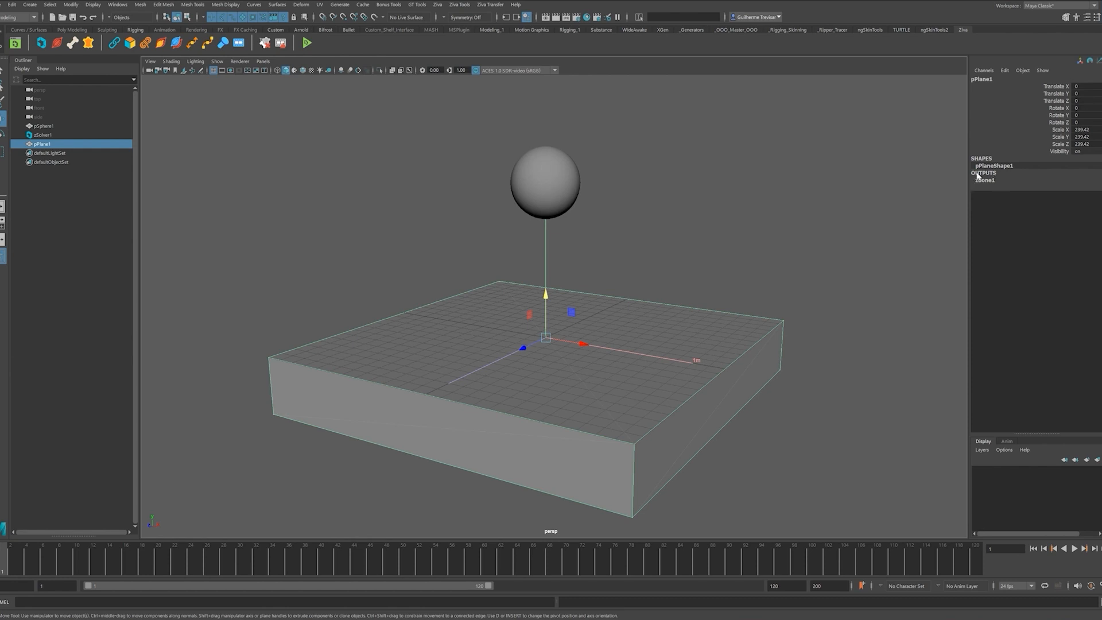
# - Play the simulation twice to test zBone1, rewind to frame 1, and select zSolver1
pyautogui.click(1075, 550)
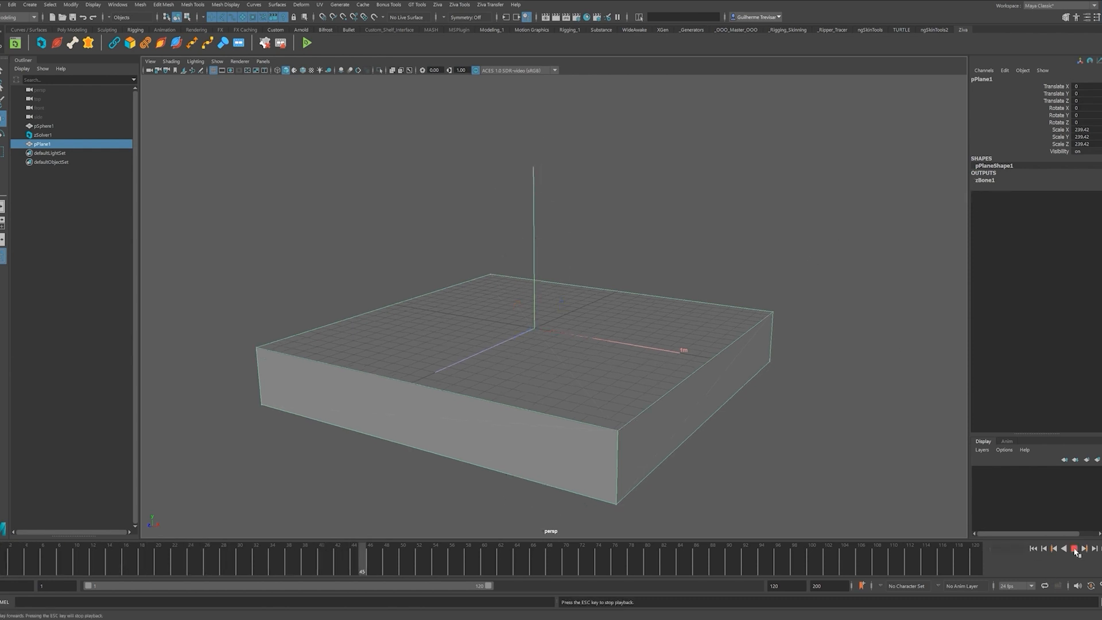
pyautogui.click(1074, 549)
pyautogui.hotkey('alt', 'shift', 'v')
pyautogui.click(1075, 549)
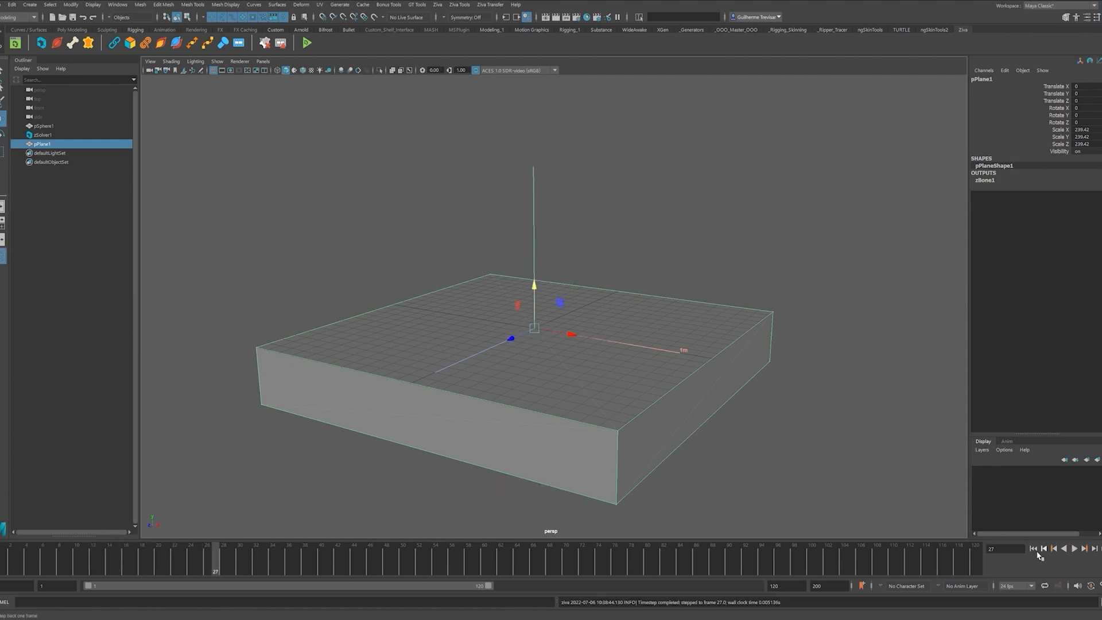
pyautogui.click(1074, 549)
pyautogui.hotkey('alt', 'shift', 'v')
pyautogui.click(781, 253)
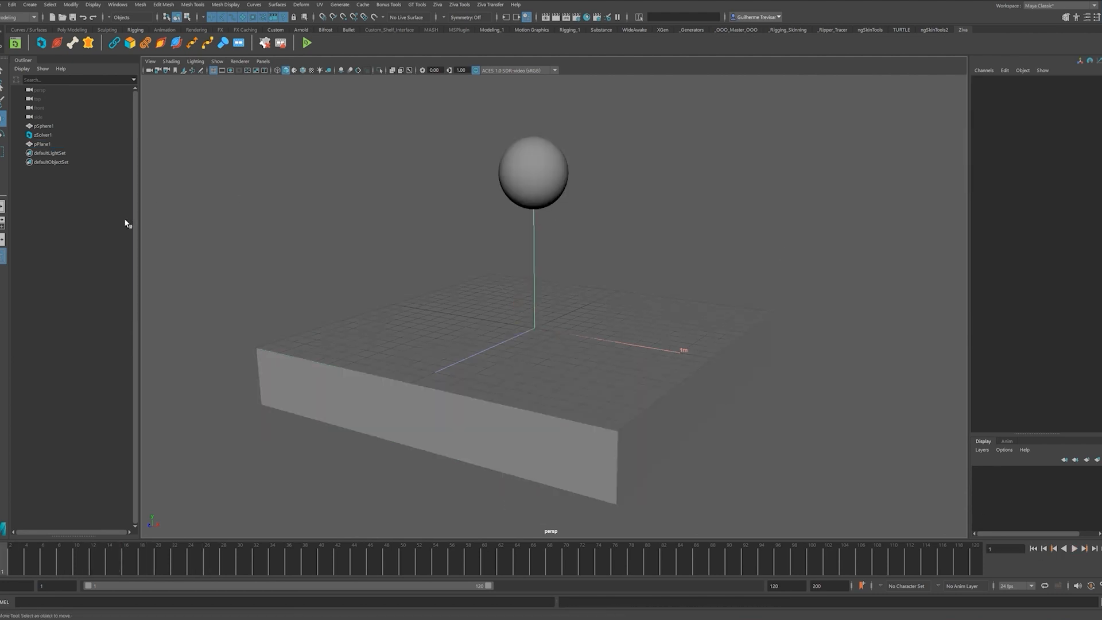
pyautogui.click(47, 135)
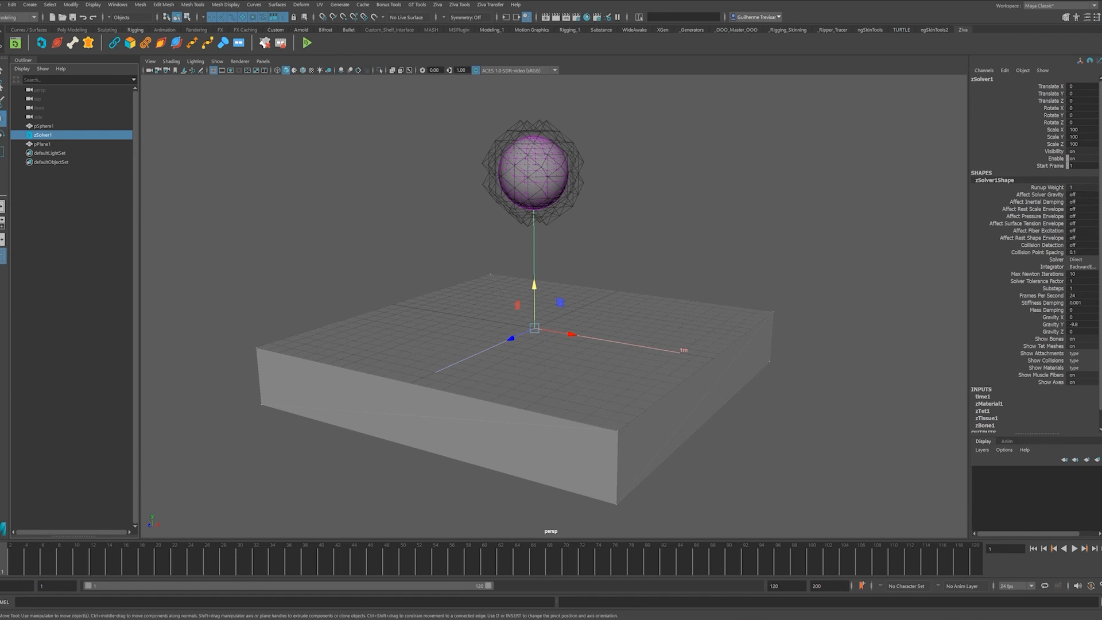
# - Turn on zSolver1's Collision Detection and play to watch the sphere land on the slab
pyautogui.hotkey('ctrl', 'a')
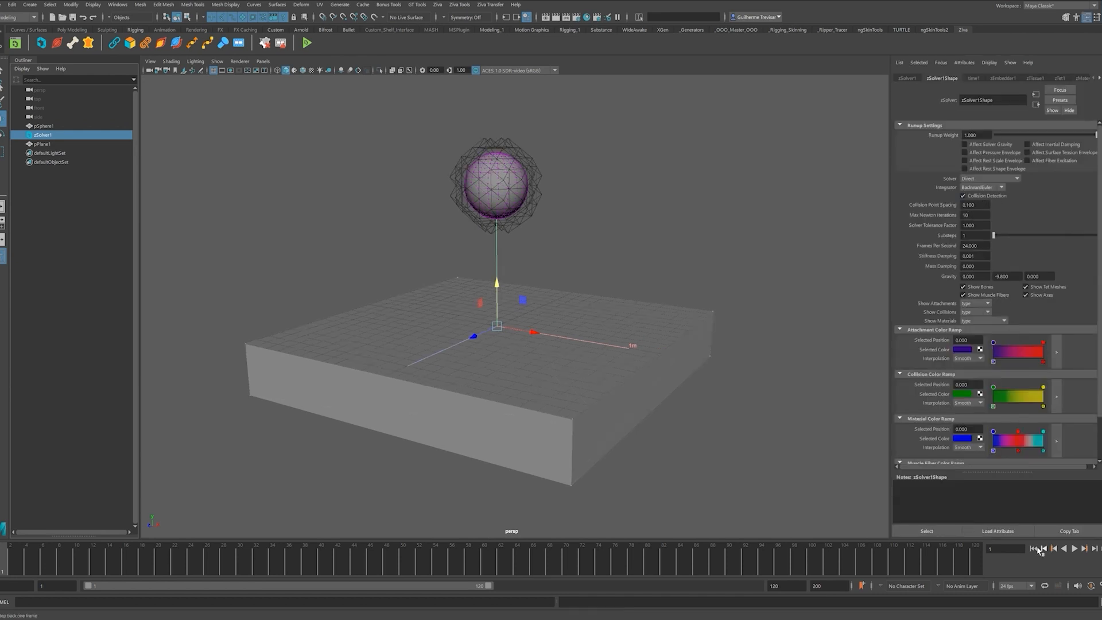
pyautogui.click(1074, 549)
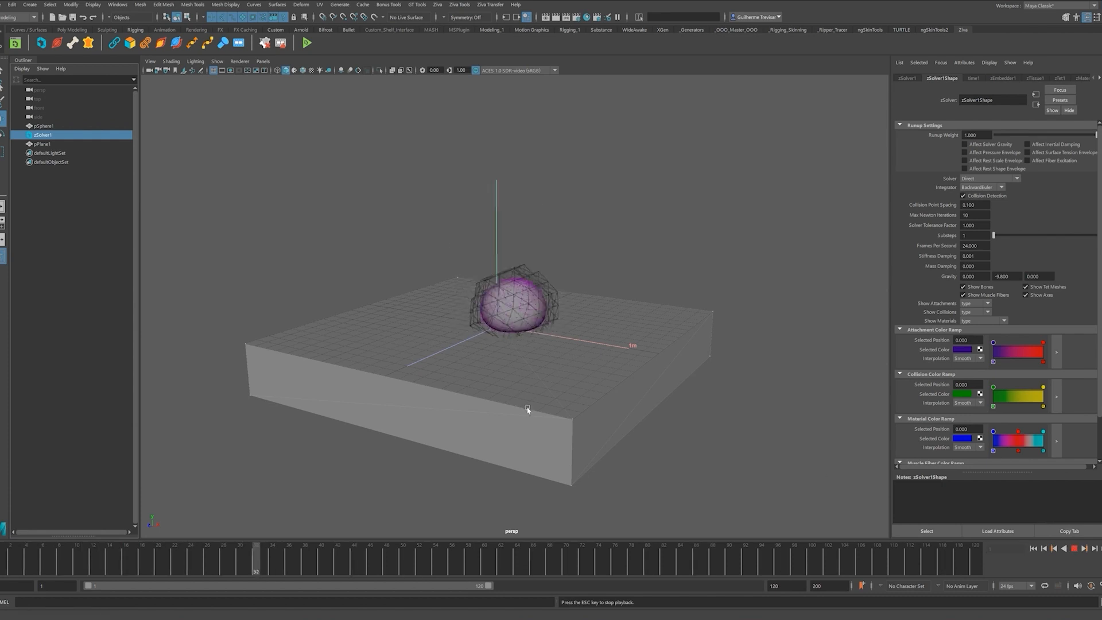
pyautogui.scroll(3, 566, 394)
pyautogui.scroll(2, 559, 380)
pyautogui.moveTo(553, 363)
pyautogui.keyDown('alt'); pyautogui.mouseDown()
pyautogui.moveTo(528, 352)
pyautogui.moveTo(560, 362)
pyautogui.mouseUp(); pyautogui.keyUp('alt')
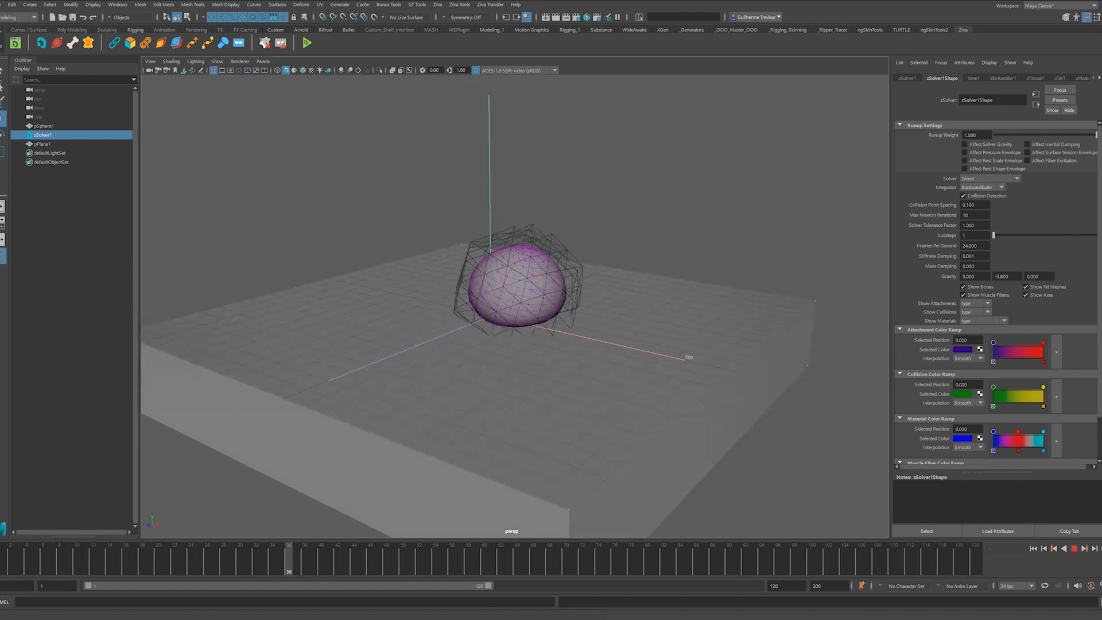
pyautogui.press('Escape')
# - Select pPlane1 and expand its zBone1 attributes
pyautogui.click(684, 294)
pyautogui.hotkey('ctrl', 'a')
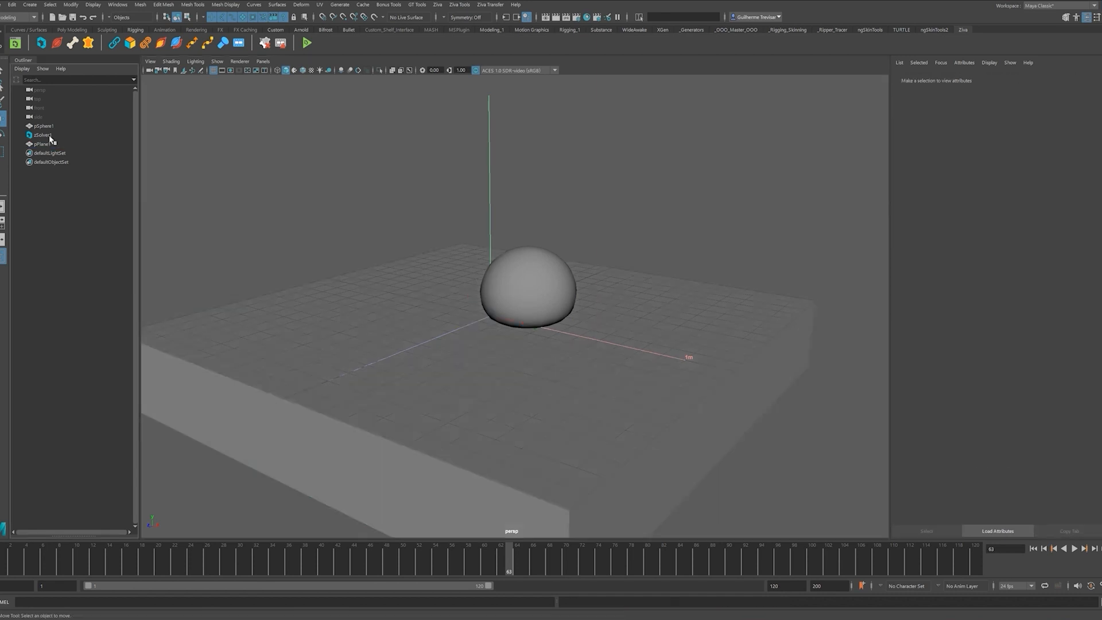
pyautogui.click(43, 144)
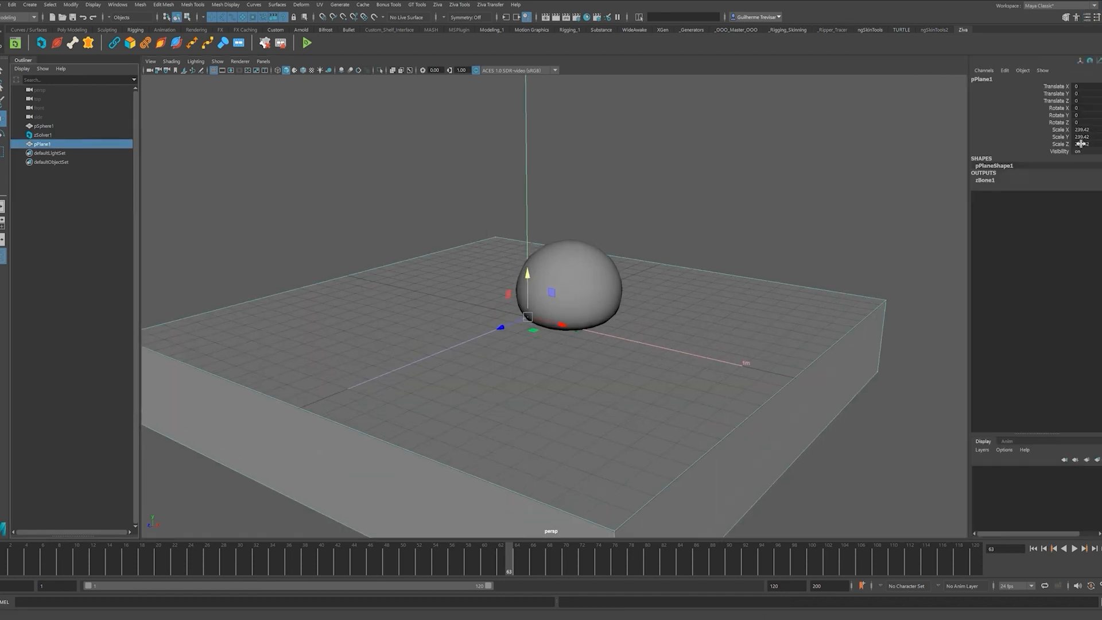
pyautogui.click(985, 180)
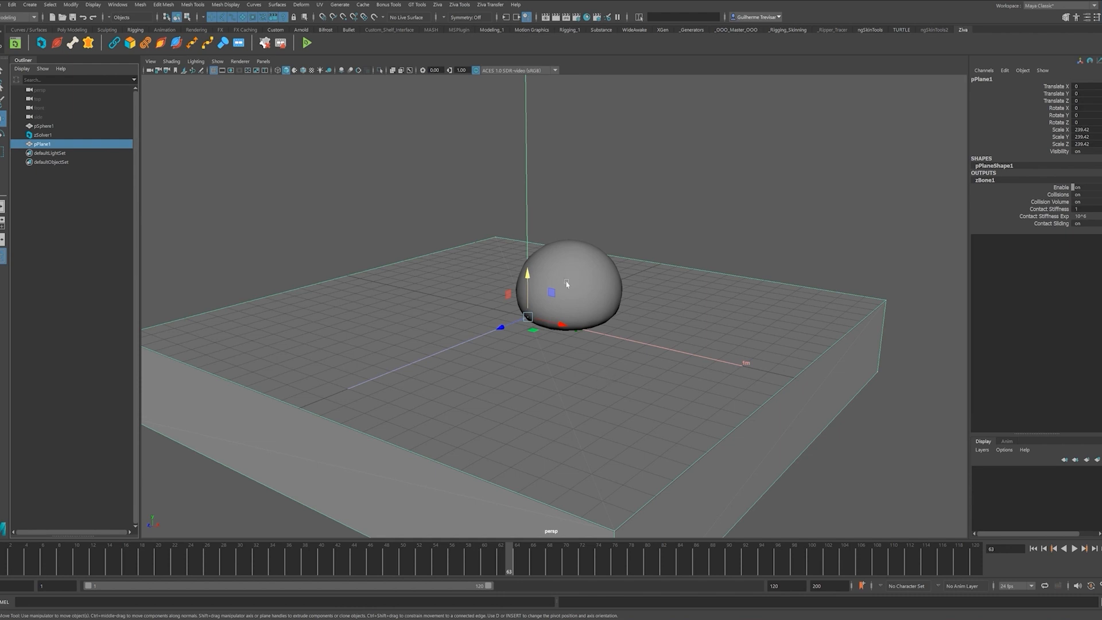
# - Set zBone1 Contact Sliding to 0 and replay the simulation from the start
pyautogui.write('0')
pyautogui.press('Return')
pyautogui.click(1033, 549)
pyautogui.click(1073, 549)
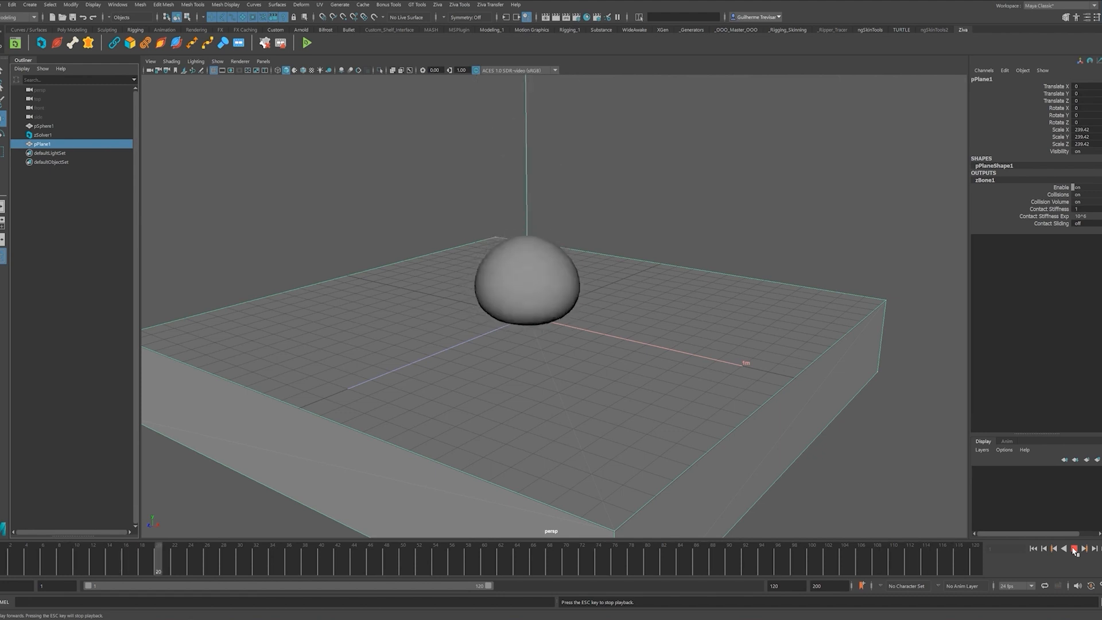
pyautogui.click(1073, 548)
# - Orbit around the tissue sphere resting squashed on the slab
pyautogui.keyDown('alt'); pyautogui.moveTo(598, 229); pyautogui.dragTo(625, 229); pyautogui.keyUp('alt')
pyautogui.click(580, 321)
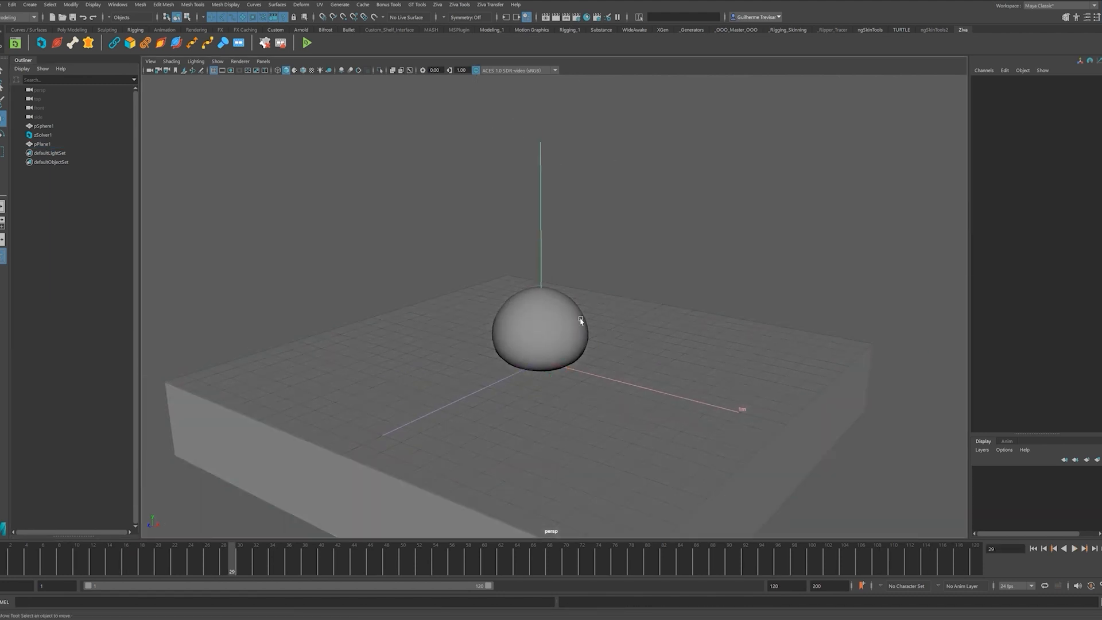
pyautogui.keyDown('alt'); pyautogui.moveTo(654, 334); pyautogui.dragTo(561, 287); pyautogui.keyUp('alt')
pyautogui.moveTo(612, 246)
pyautogui.keyDown('alt'); pyautogui.mouseDown()
pyautogui.moveTo(610, 275)
pyautogui.moveTo(608, 249)
pyautogui.mouseUp(); pyautogui.keyUp('alt')
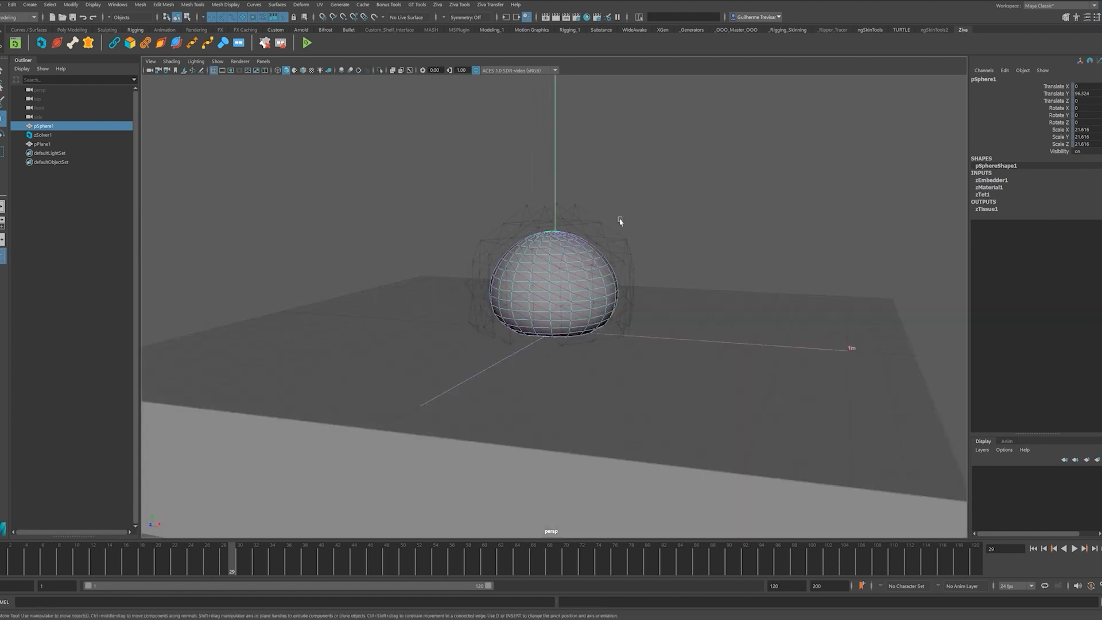
pyautogui.keyDown('alt'); pyautogui.moveTo(604, 241); pyautogui.dragTo(575, 267); pyautogui.keyUp('alt')
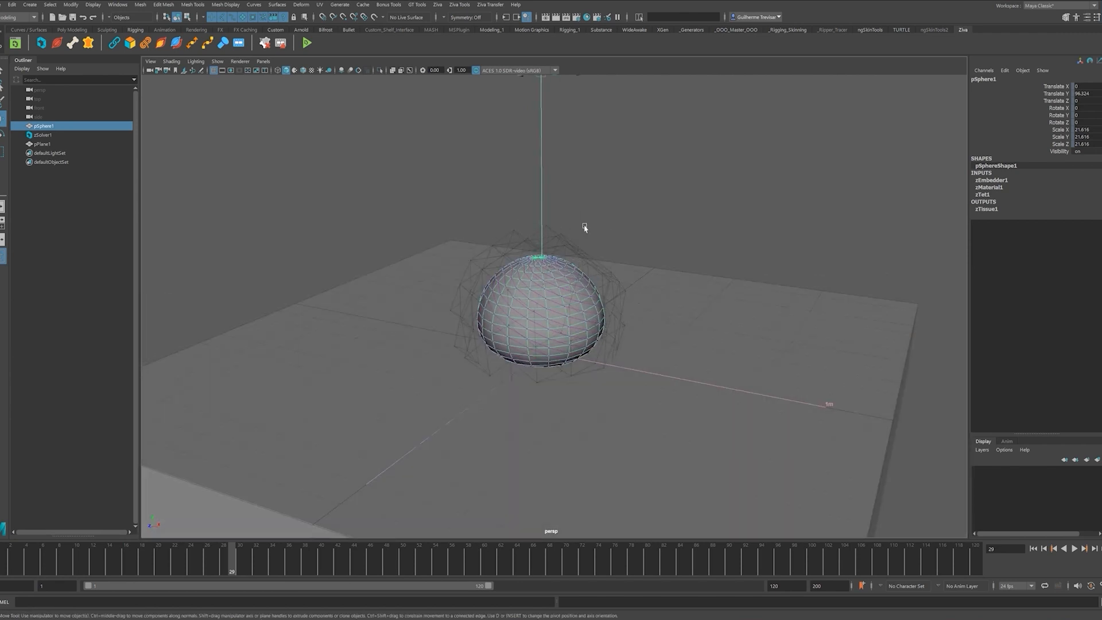
# - Set the sphere's zTet1 Tet Size to 5 for a finer tet mesh
pyautogui.click(613, 283)
pyautogui.click(572, 287)
pyautogui.click(985, 197)
pyautogui.keyDown('alt'); pyautogui.moveTo(792, 361); pyautogui.dragTo(644, 339); pyautogui.keyUp('alt')
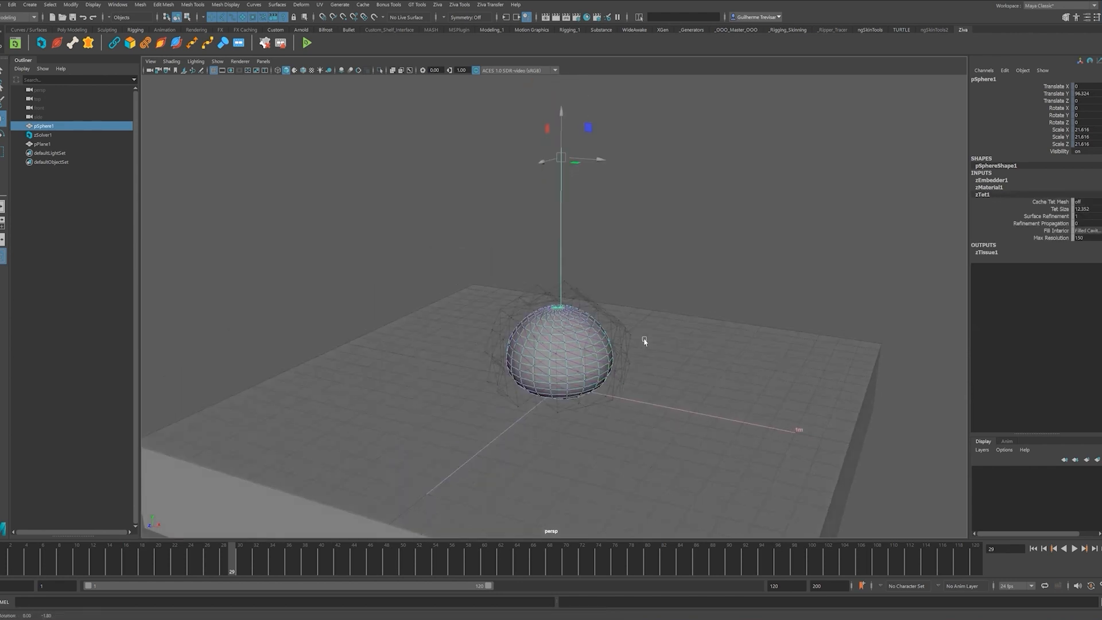
pyautogui.click(1033, 549)
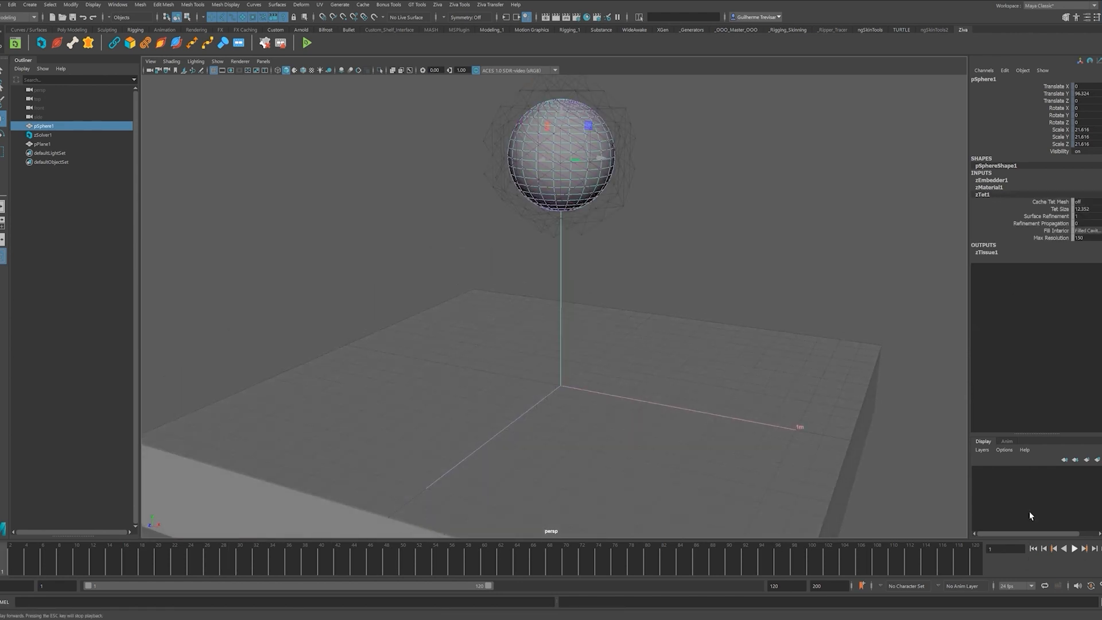
pyautogui.keyDown('alt'); pyautogui.moveTo(731, 310); pyautogui.dragTo(710, 328); pyautogui.keyUp('alt')
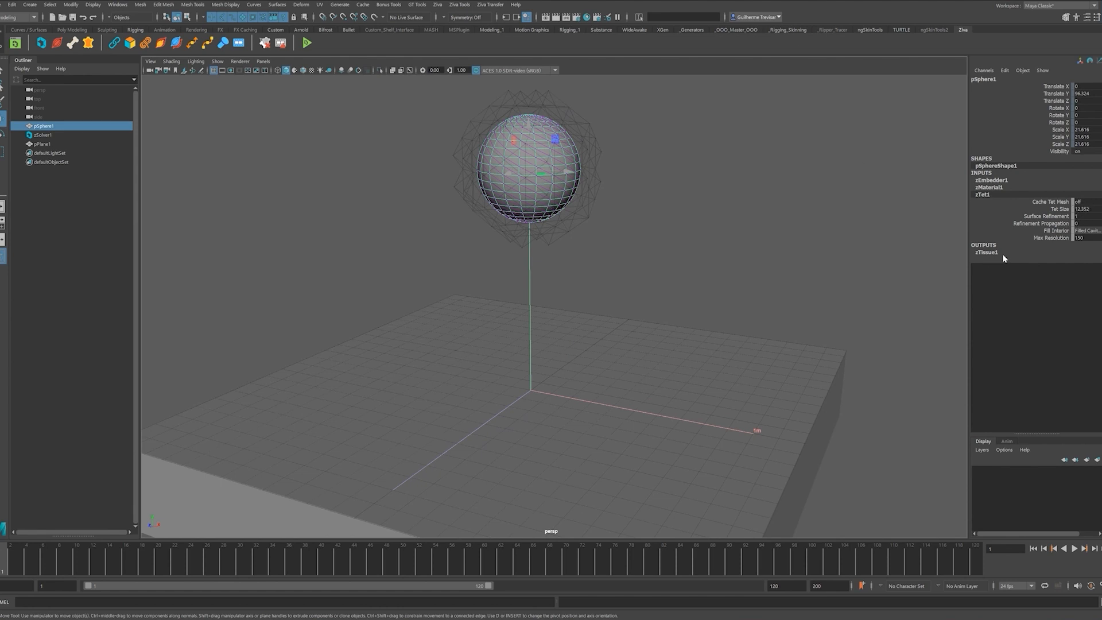
pyautogui.doubleClick(1088, 208)
pyautogui.write('5')
pyautogui.press('Return')
# - Replay the simulation several times, watching the finer-mesh sphere drop onto the slab
pyautogui.keyDown('alt'); pyautogui.moveTo(477, 155); pyautogui.dragTo(646, 277); pyautogui.keyUp('alt')
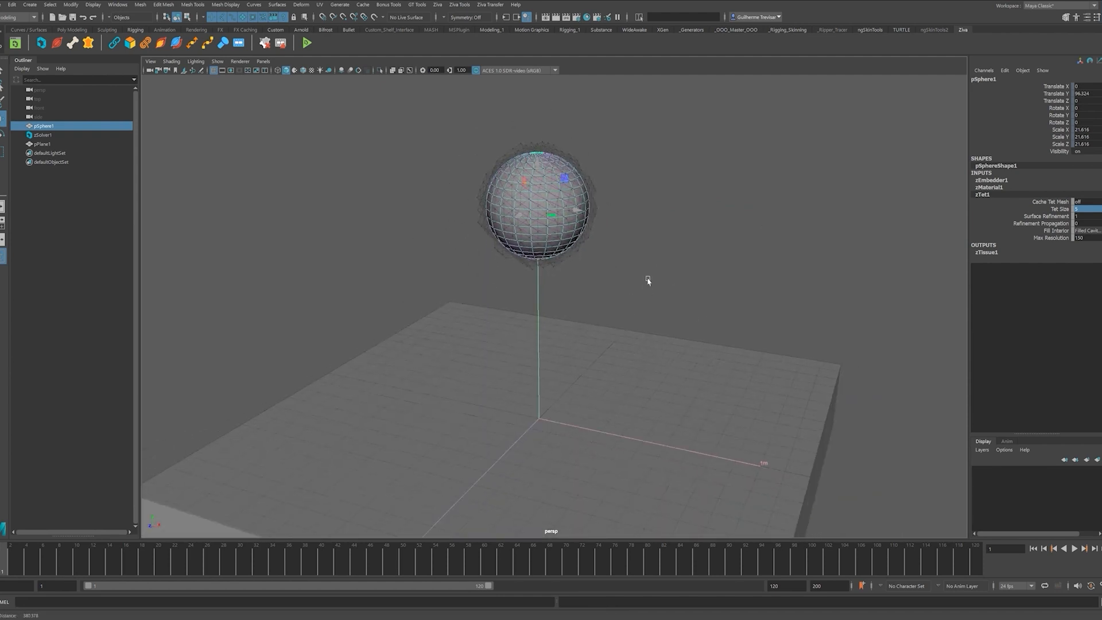
pyautogui.click(1076, 549)
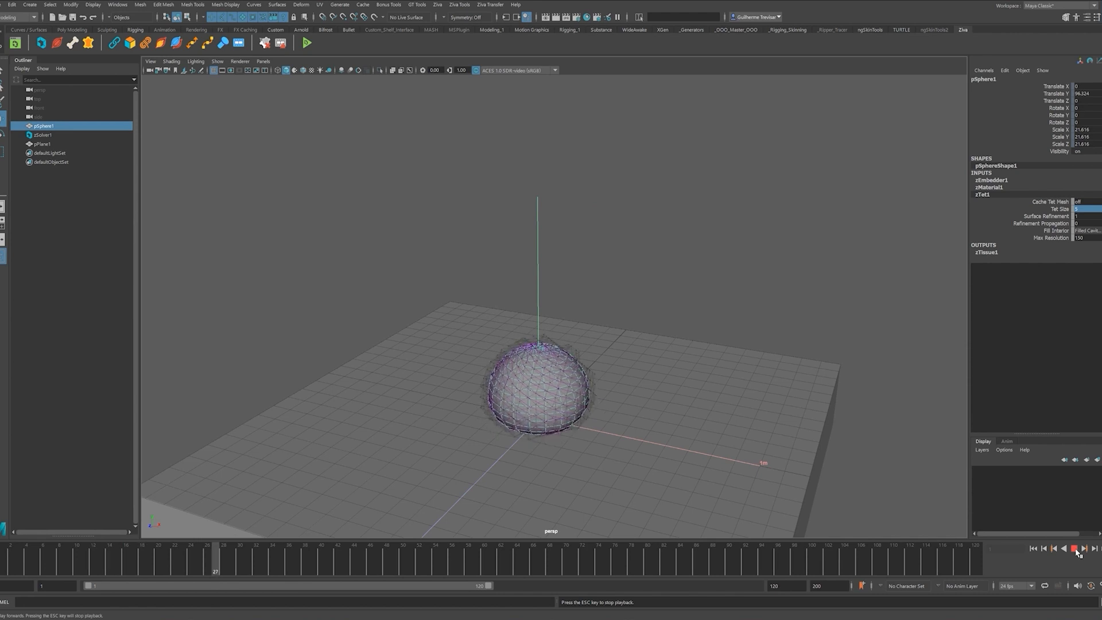
pyautogui.click(1074, 548)
pyautogui.click(1033, 549)
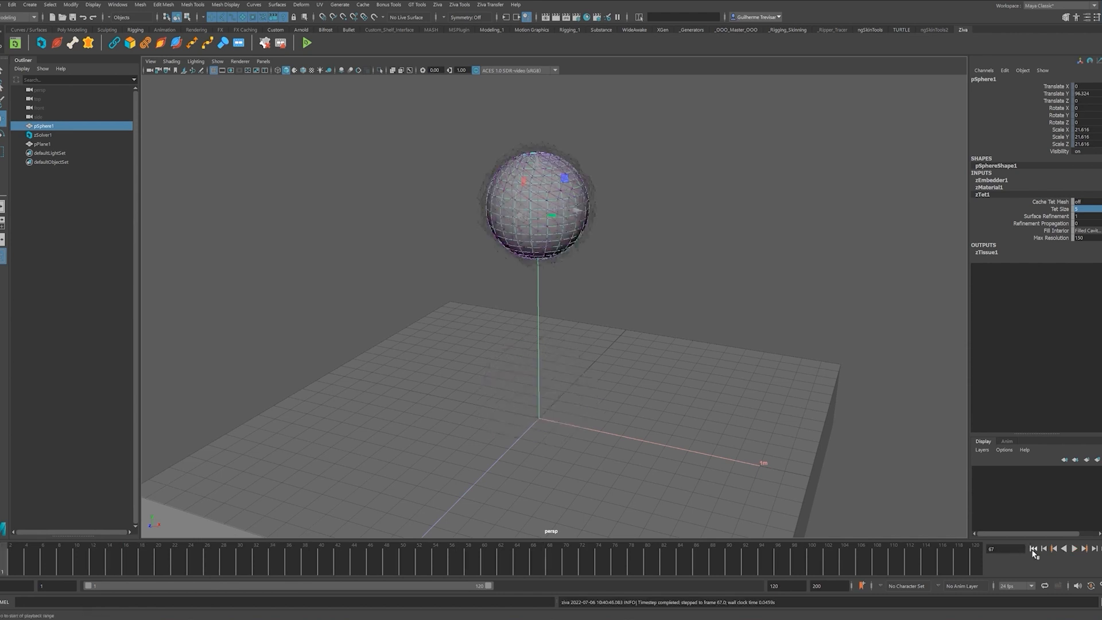
pyautogui.keyDown('alt'); pyautogui.moveTo(664, 406); pyautogui.dragTo(666, 390); pyautogui.keyUp('alt')
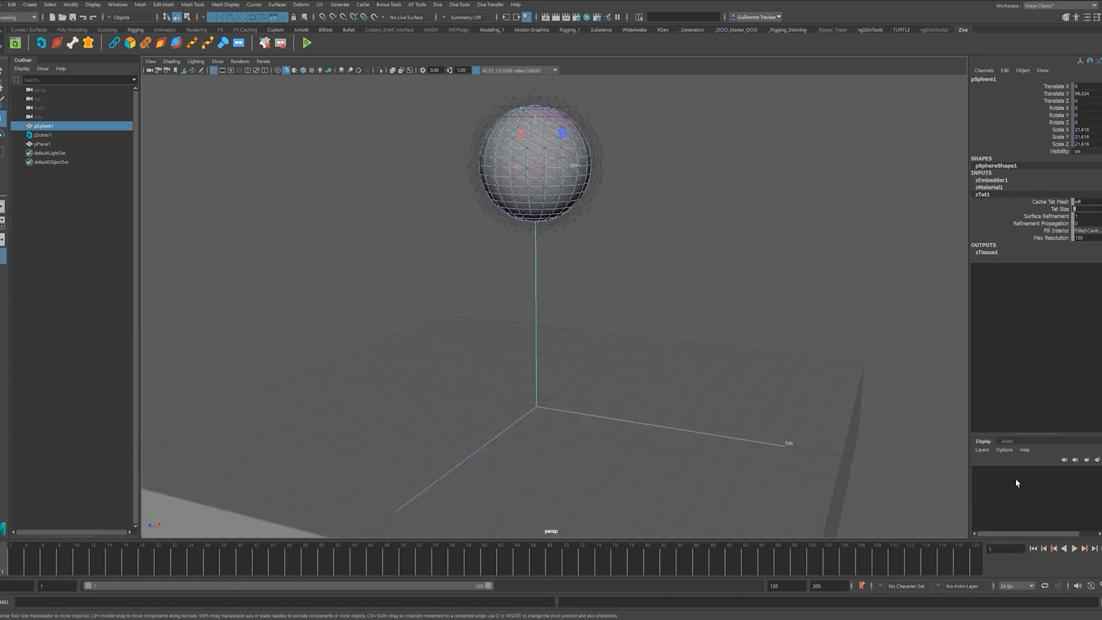
pyautogui.click(1076, 549)
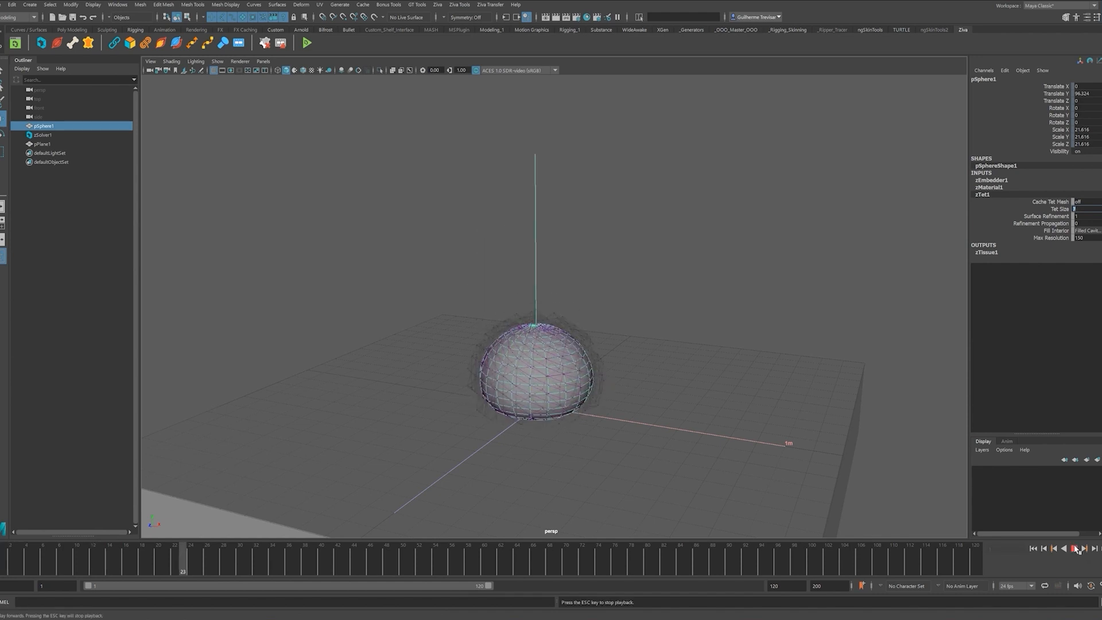
pyautogui.press('Escape')
pyautogui.click(1033, 549)
pyautogui.click(1074, 548)
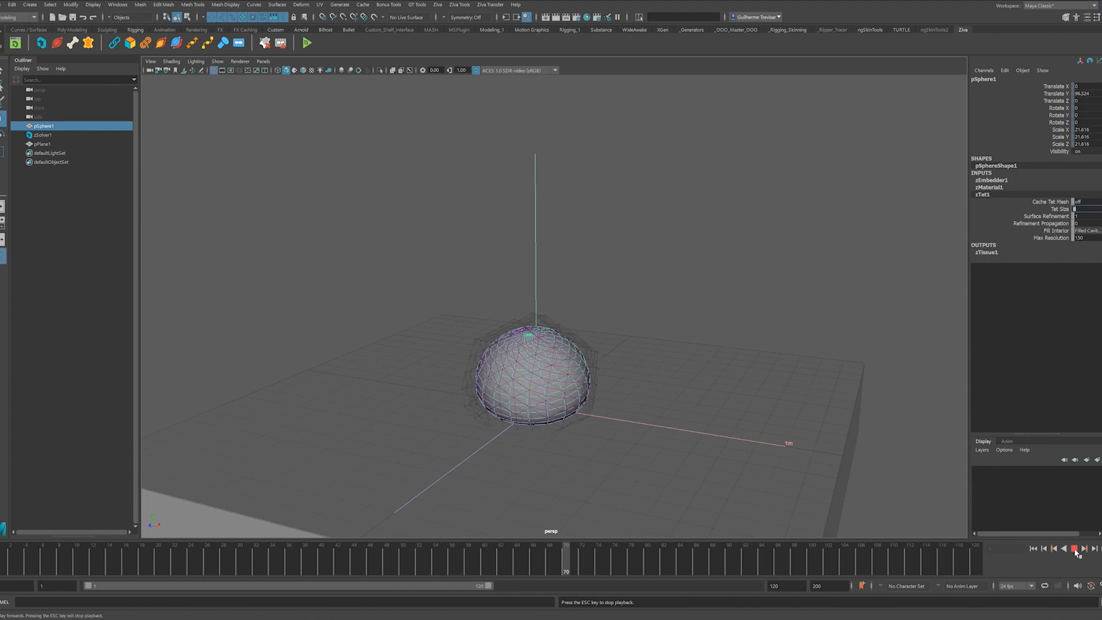
pyautogui.click(1074, 549)
pyautogui.click(1033, 549)
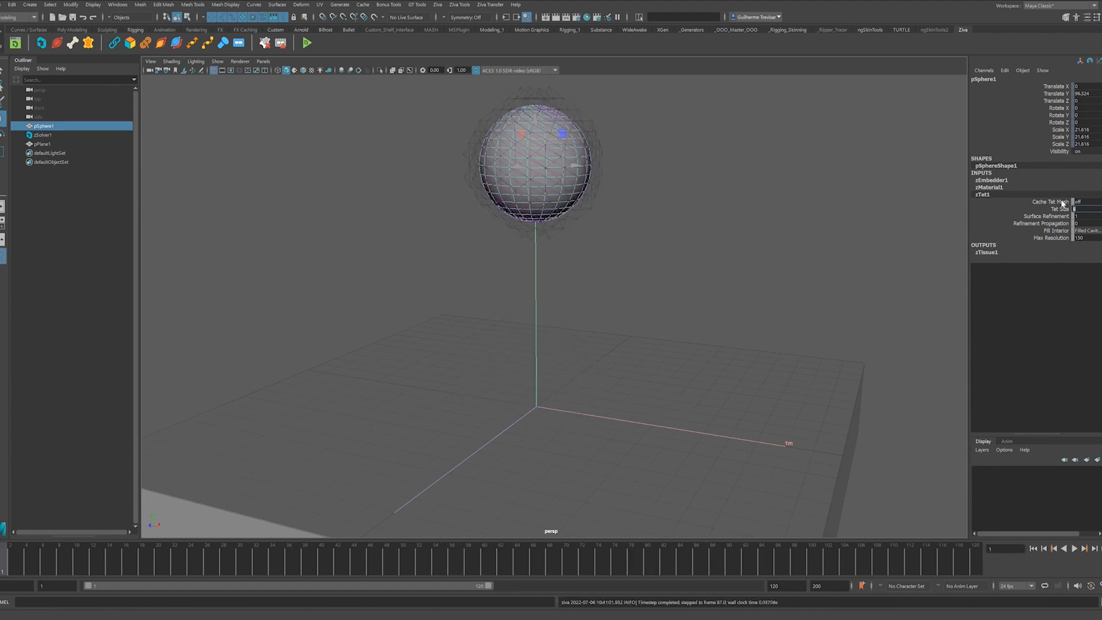
pyautogui.scroll(-2, 706, 287)
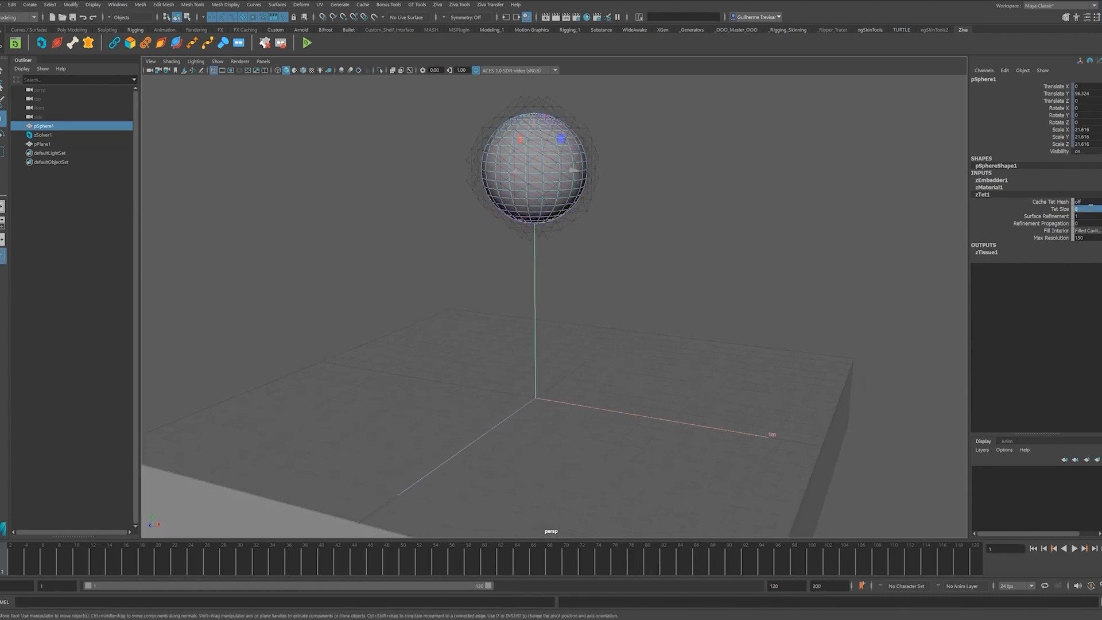
pyautogui.click(1075, 548)
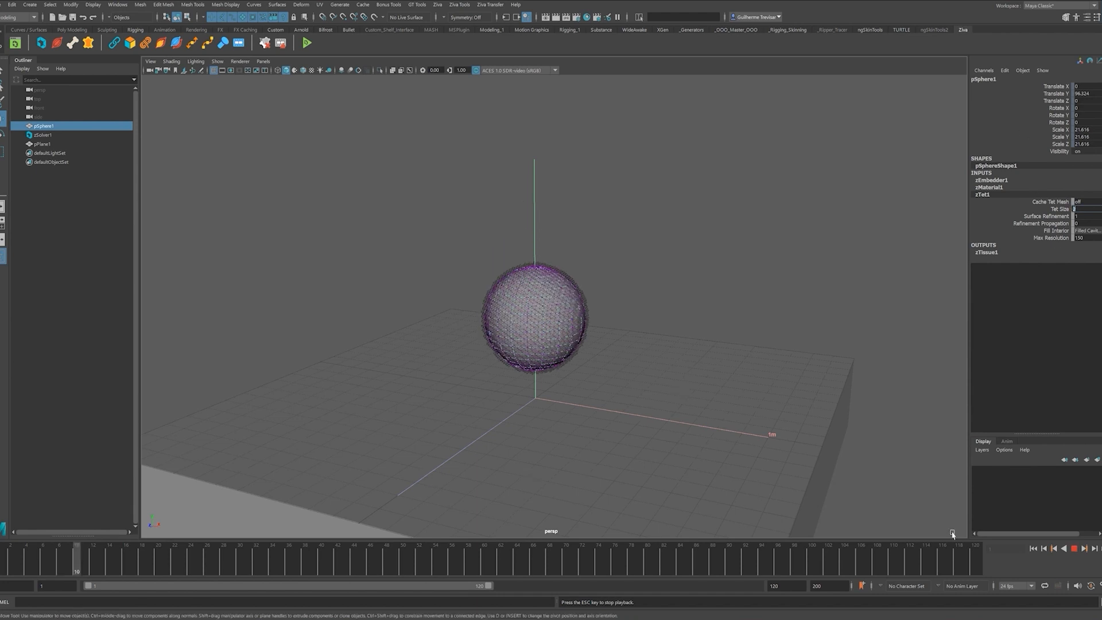
pyautogui.click(1073, 548)
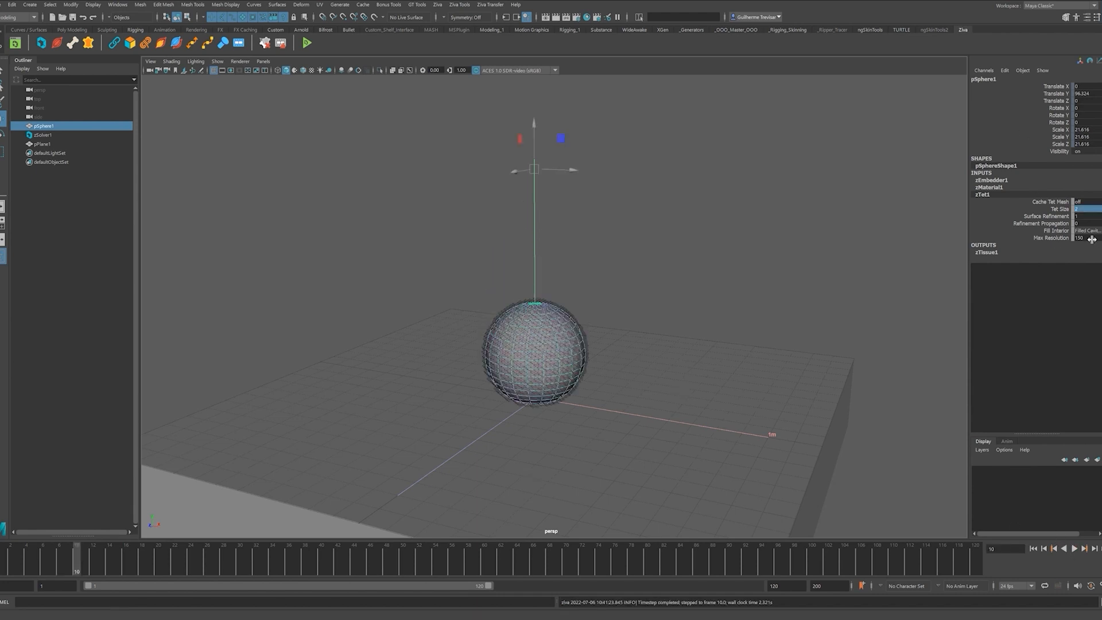
pyautogui.click(1033, 548)
pyautogui.click(1074, 548)
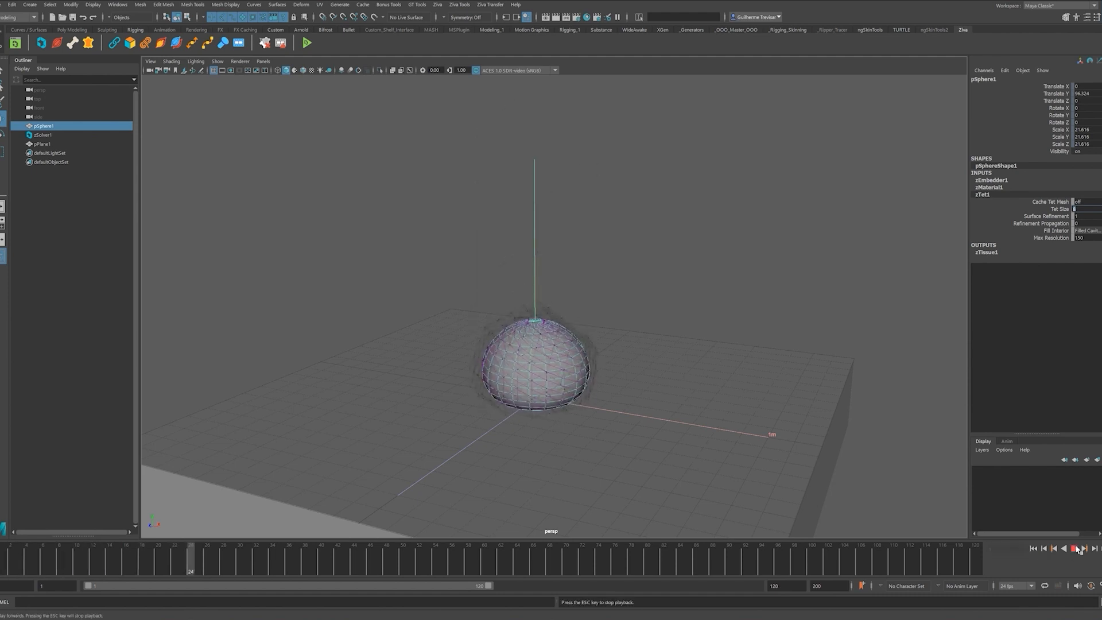
pyautogui.click(1077, 549)
# - Reselect the tissue sphere and show its zMaterial1 settings (Youngs Modulus 12, Mass Density 1060)
pyautogui.click(688, 207)
pyautogui.click(575, 354)
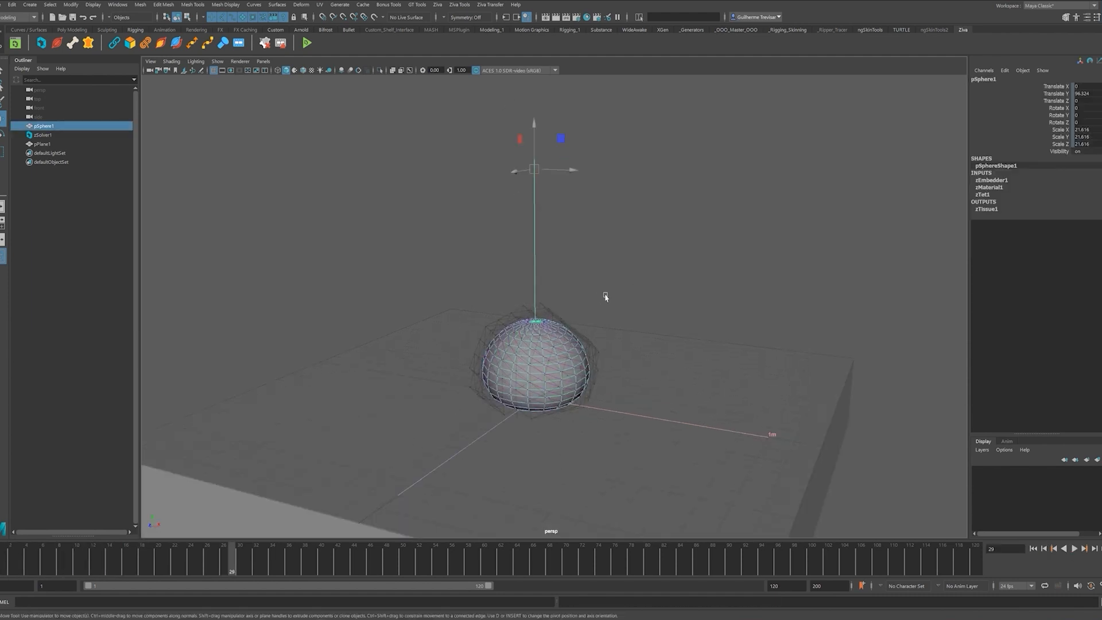
pyautogui.click(588, 309)
pyautogui.click(547, 323)
pyautogui.click(632, 273)
pyautogui.click(539, 342)
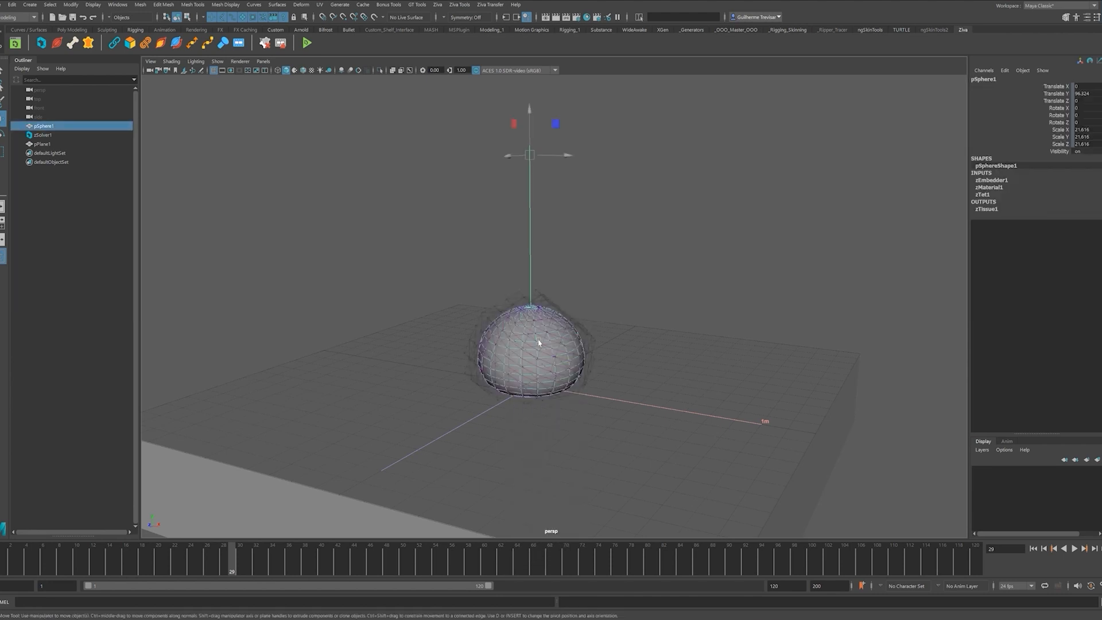
pyautogui.click(993, 187)
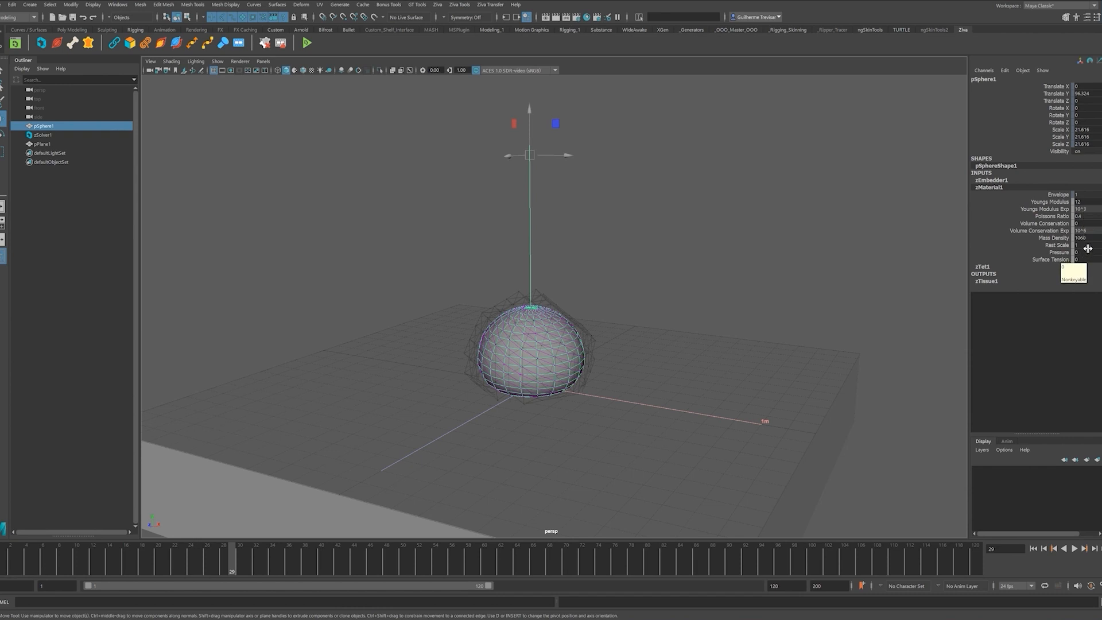
pyautogui.click(1084, 209)
# - Set the Youngs Modulus exponent to 10^2 and replay the simulation from frame 1
pyautogui.click(1089, 237)
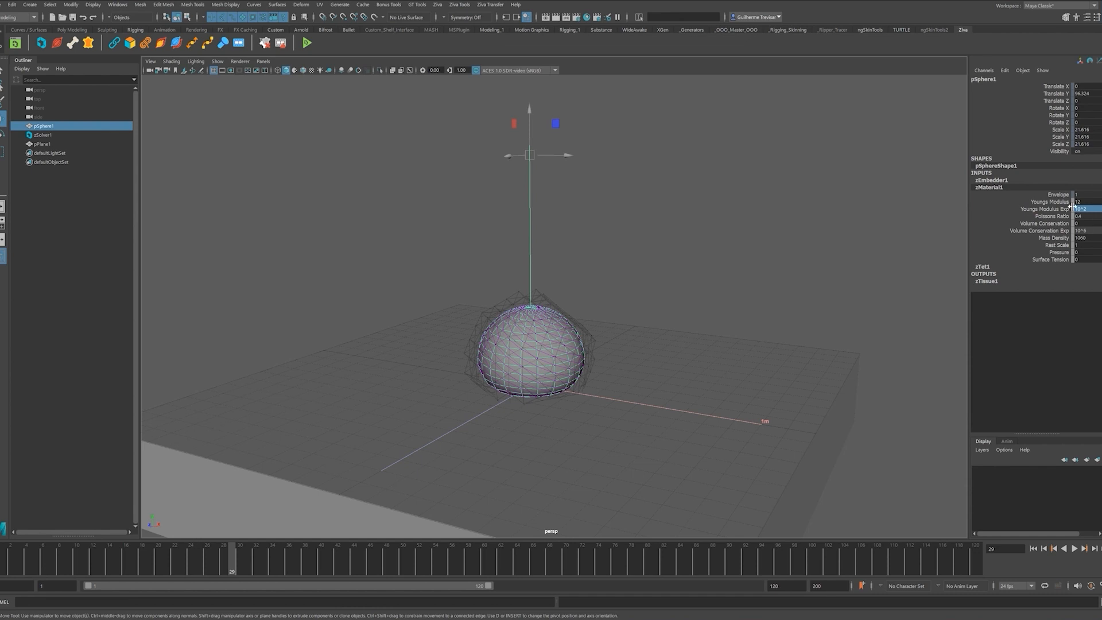
pyautogui.click(1033, 550)
pyautogui.click(1075, 550)
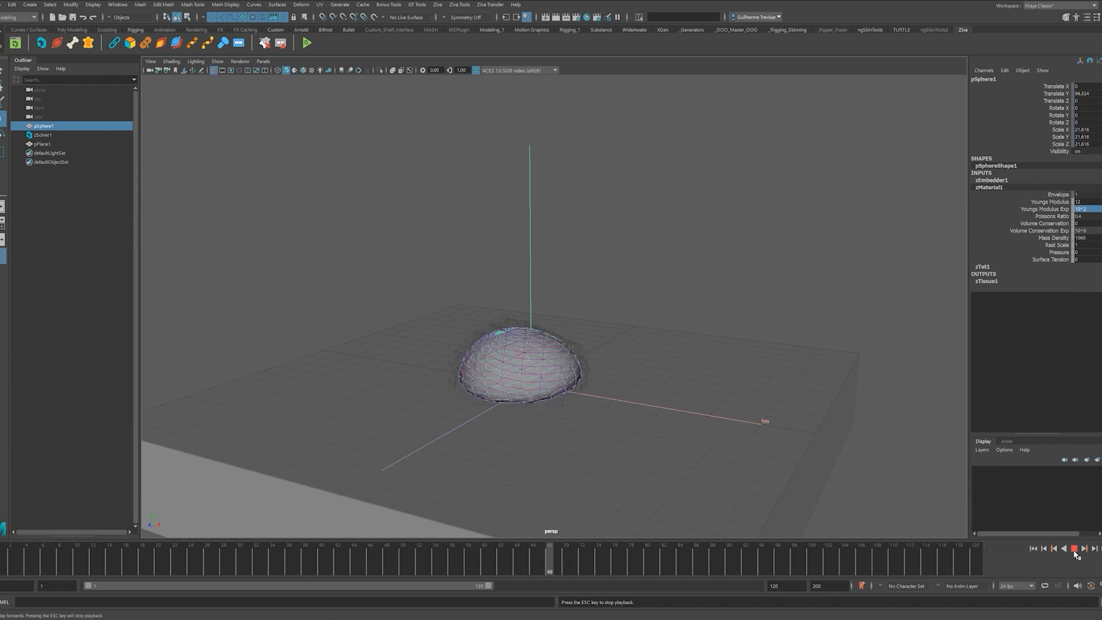
pyautogui.click(1074, 549)
# - Lower the Youngs Modulus exponent to 10^1 and replay with the softer material
pyautogui.click(1084, 209)
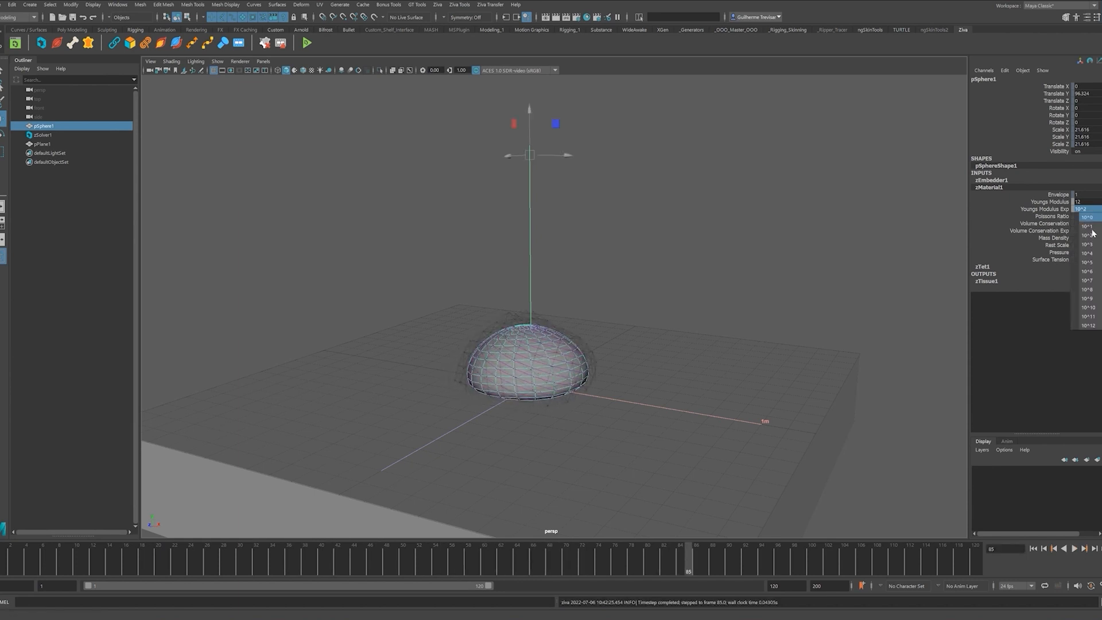
pyautogui.click(1087, 228)
pyautogui.click(1033, 550)
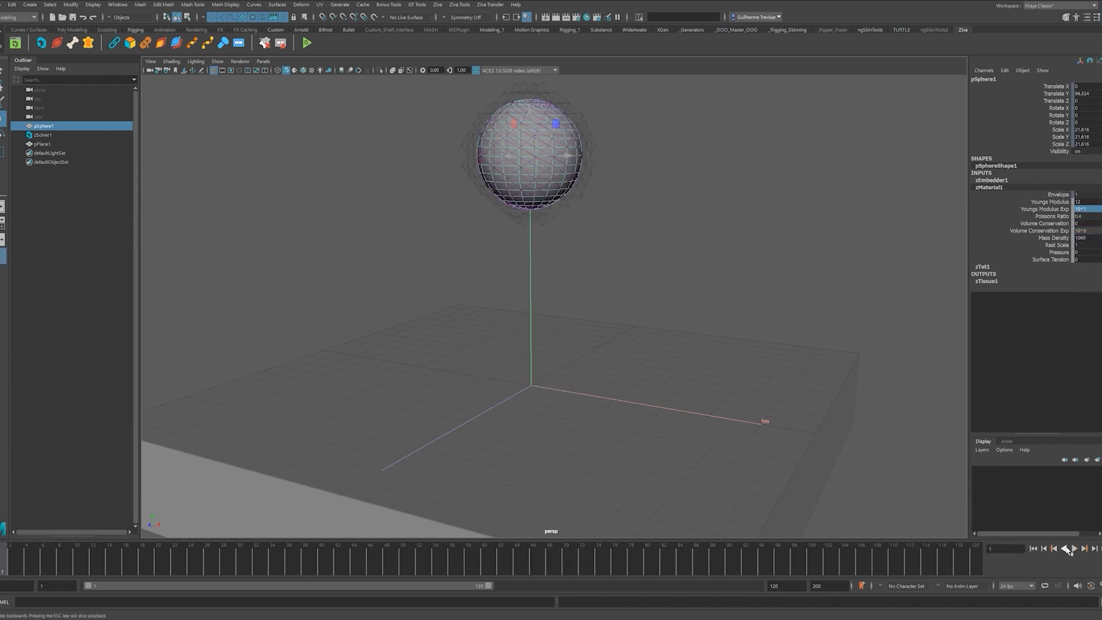
pyautogui.click(1078, 549)
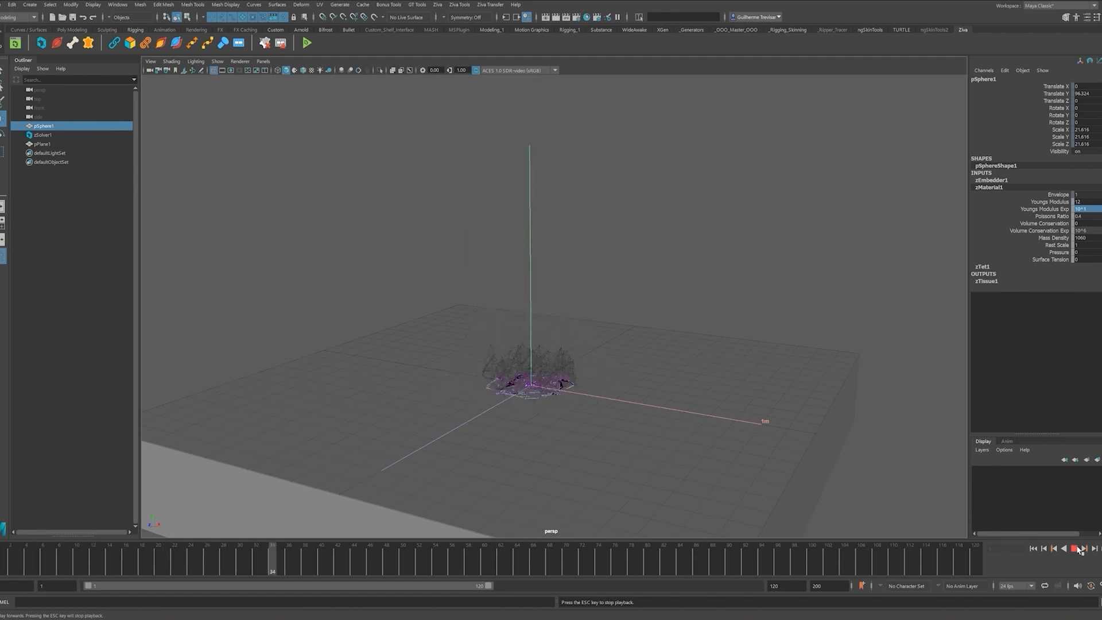
pyautogui.click(1078, 549)
# - Set the Youngs Modulus exponent to 10^3, replay, then rewind to frame 1
pyautogui.click(1087, 209)
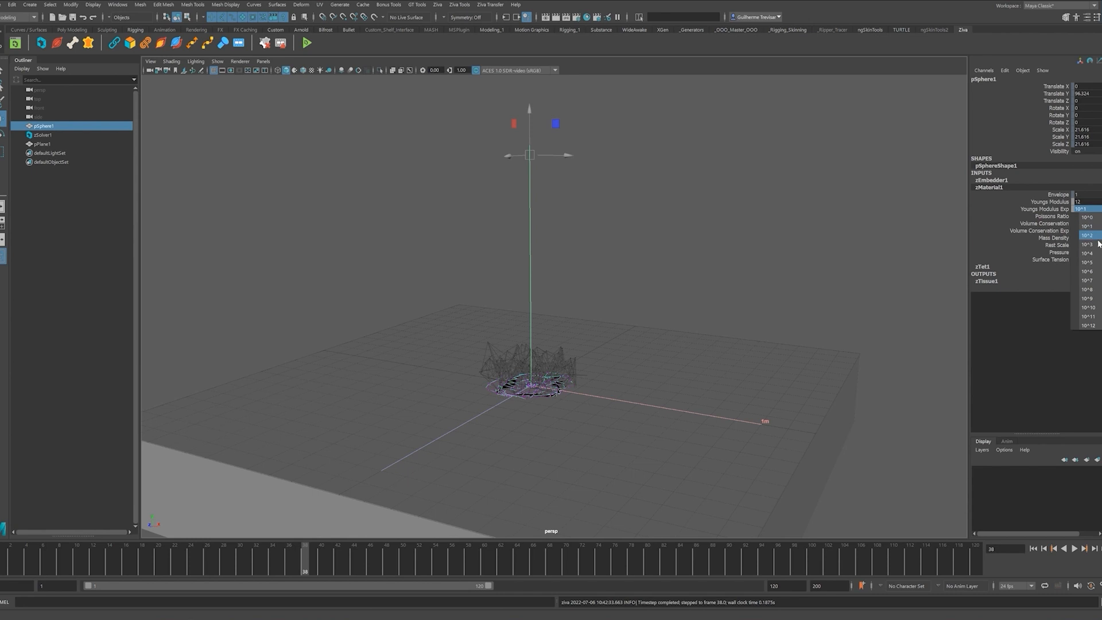
pyautogui.click(1095, 236)
pyautogui.click(1033, 549)
pyautogui.click(1075, 550)
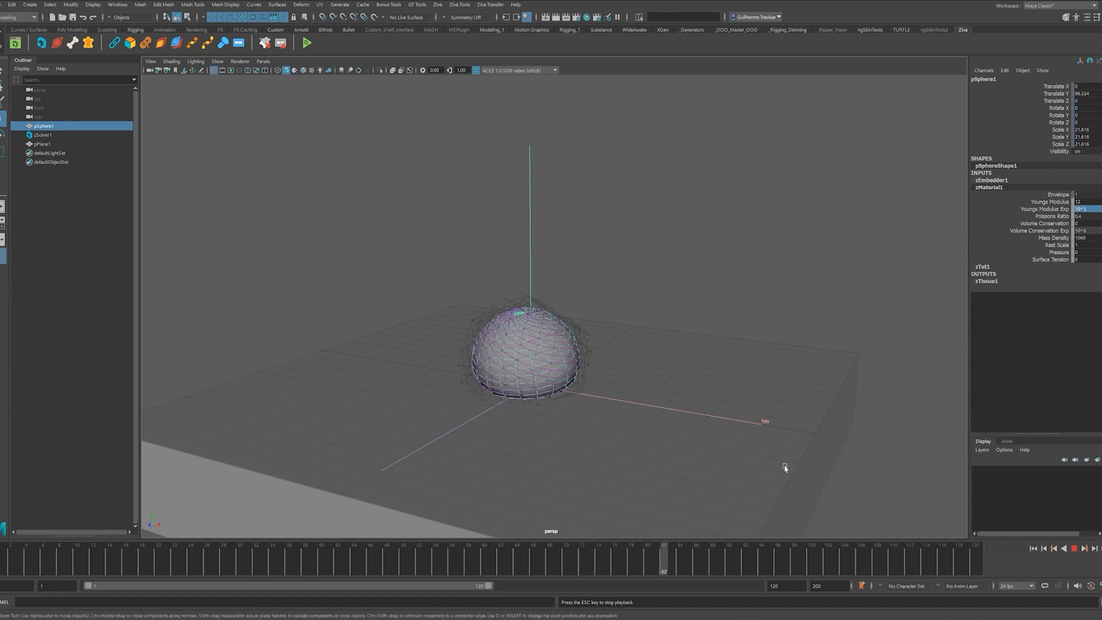
pyautogui.click(1075, 549)
pyautogui.click(1033, 549)
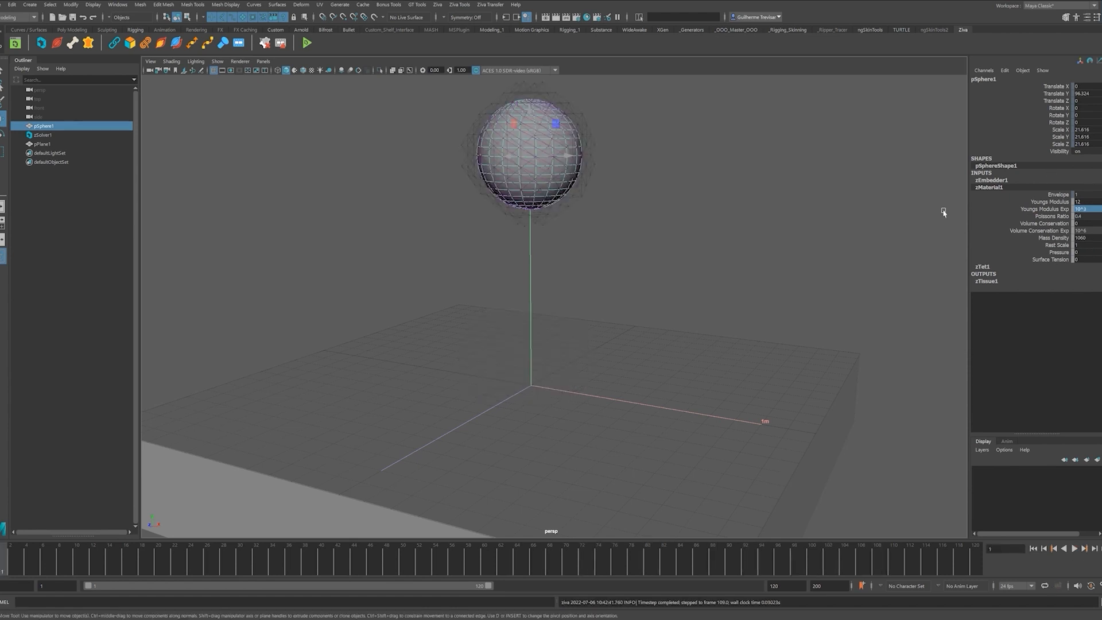
# - Set Mass Density to 300 and play the simulation with the lighter material
pyautogui.doubleClick(1086, 237)
pyautogui.write('3')
pyautogui.press('Return')
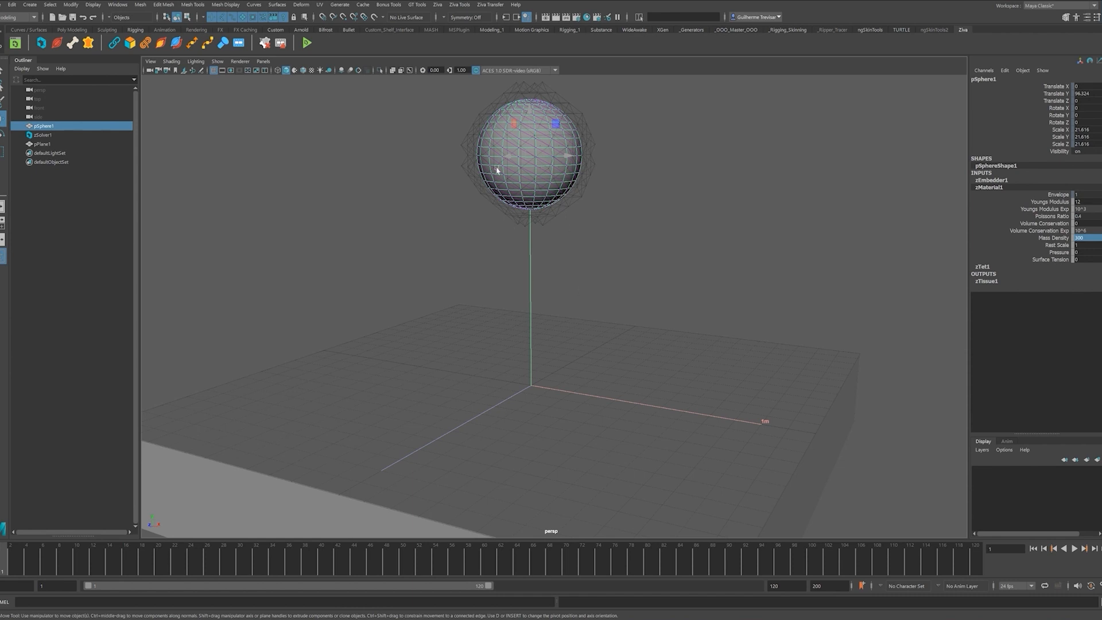
pyautogui.click(1074, 550)
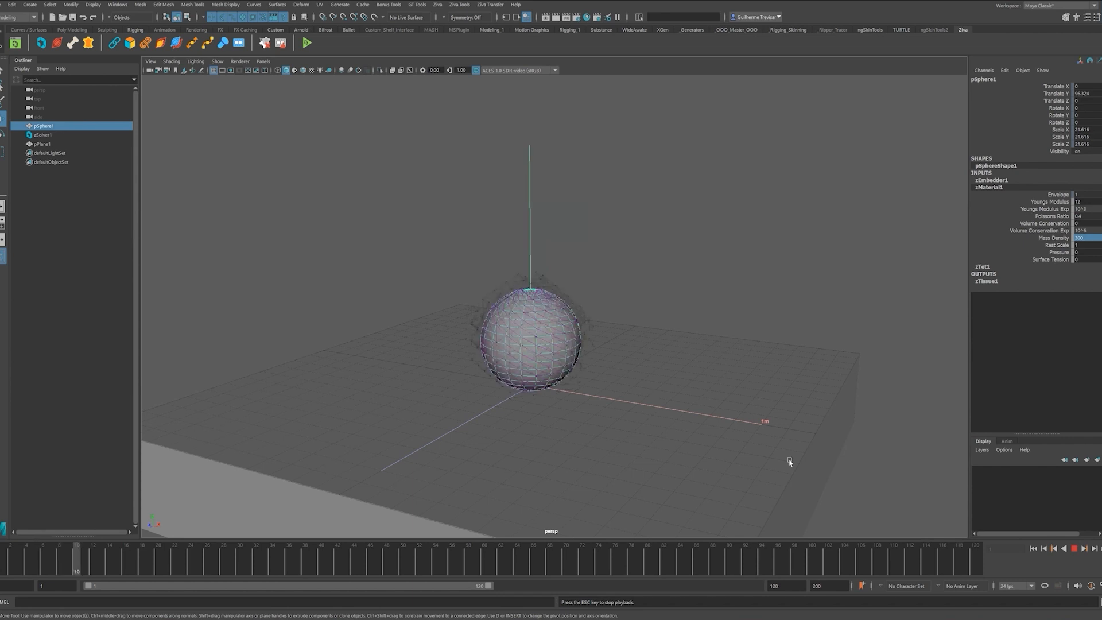
pyautogui.click(1074, 548)
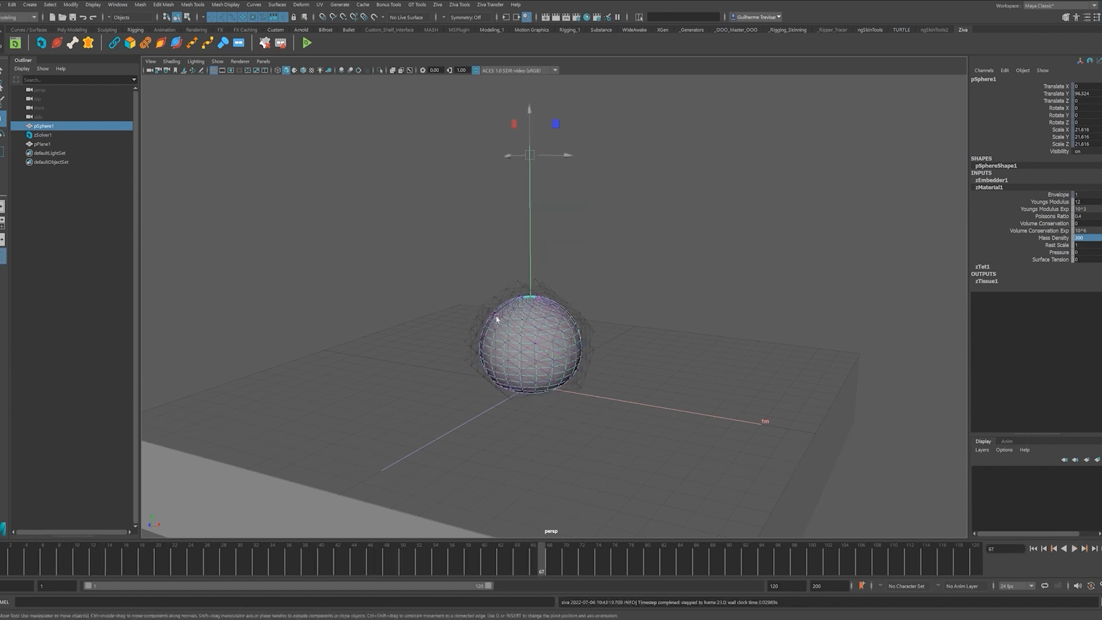
# - Restore Mass Density to 1060 and replay the simulation
pyautogui.click(1089, 237)
pyautogui.write('1060')
pyautogui.press('Return')
pyautogui.click(1074, 548)
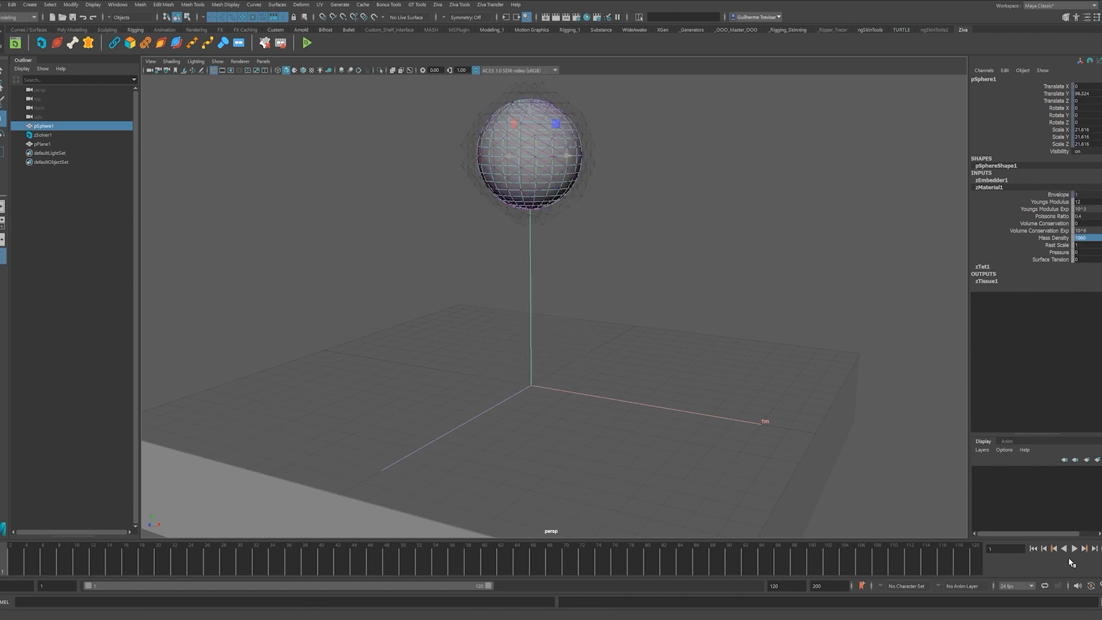
pyautogui.press('Escape')
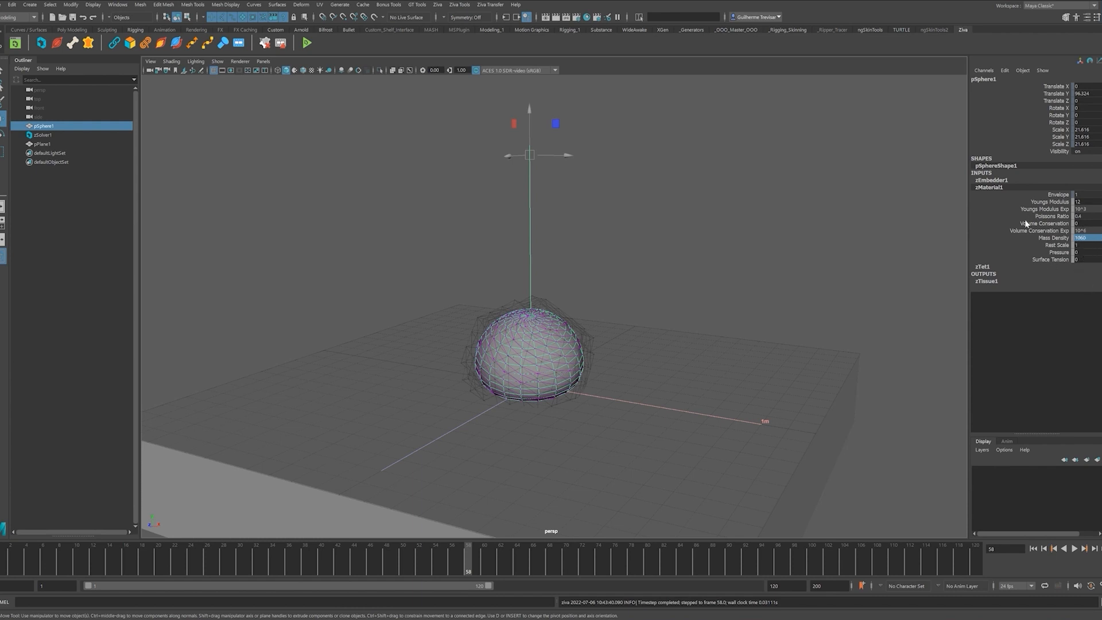
# - Rename the tissue sphere's zMaterial1 to zMaterial_base
pyautogui.rightClick(561, 339)
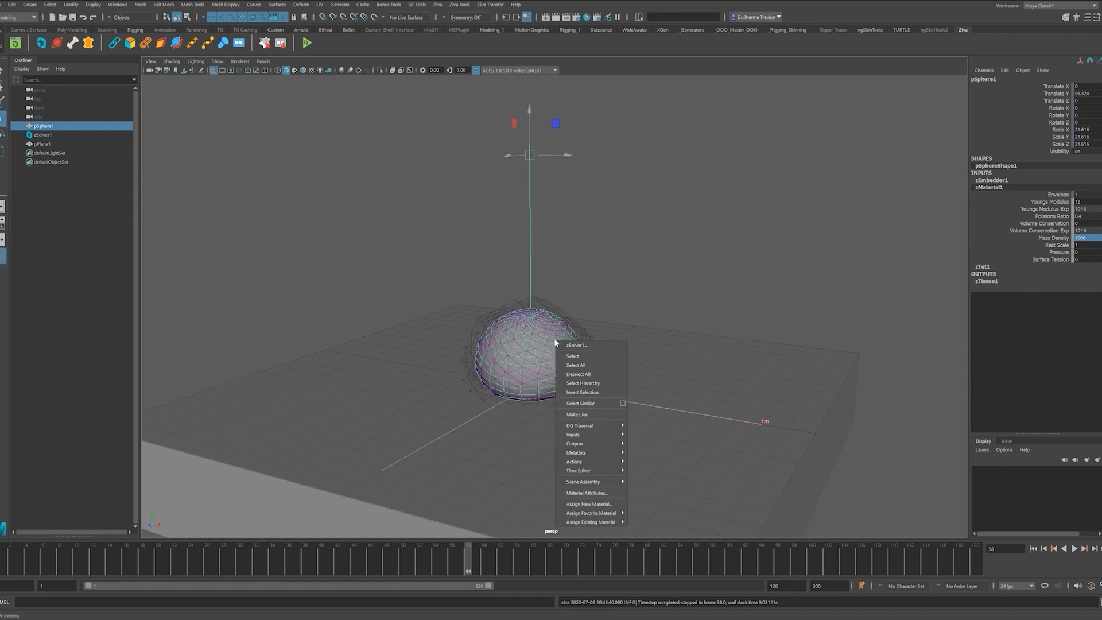
pyautogui.click(639, 277)
pyautogui.click(567, 331)
pyautogui.rightClick(567, 331)
pyautogui.click(600, 350)
pyautogui.click(577, 338)
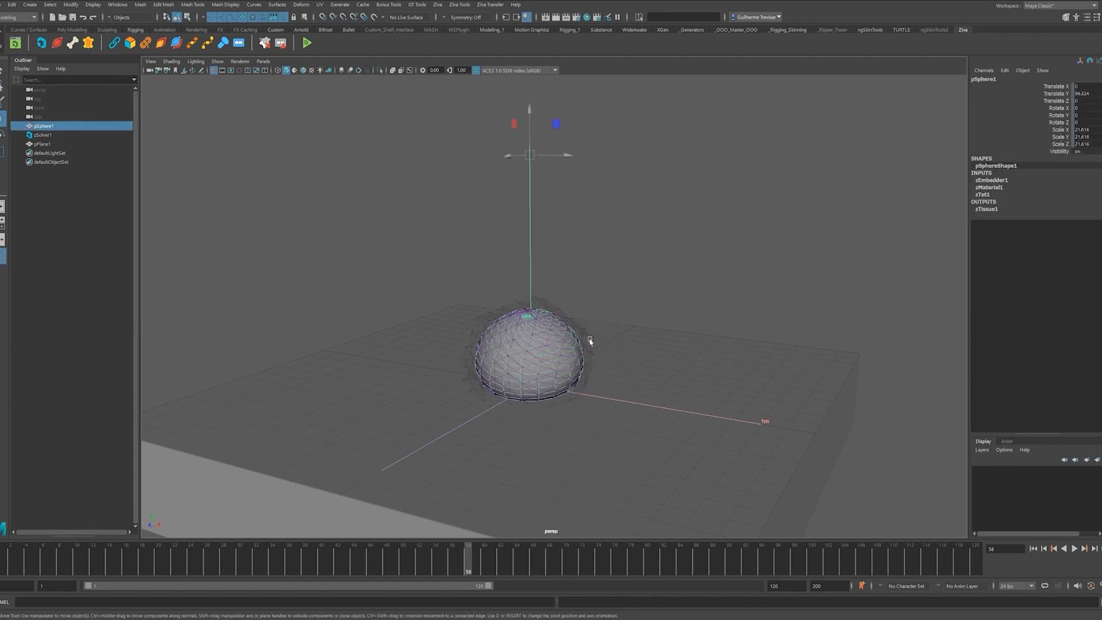
pyautogui.click(988, 187)
pyautogui.doubleClick(1001, 188)
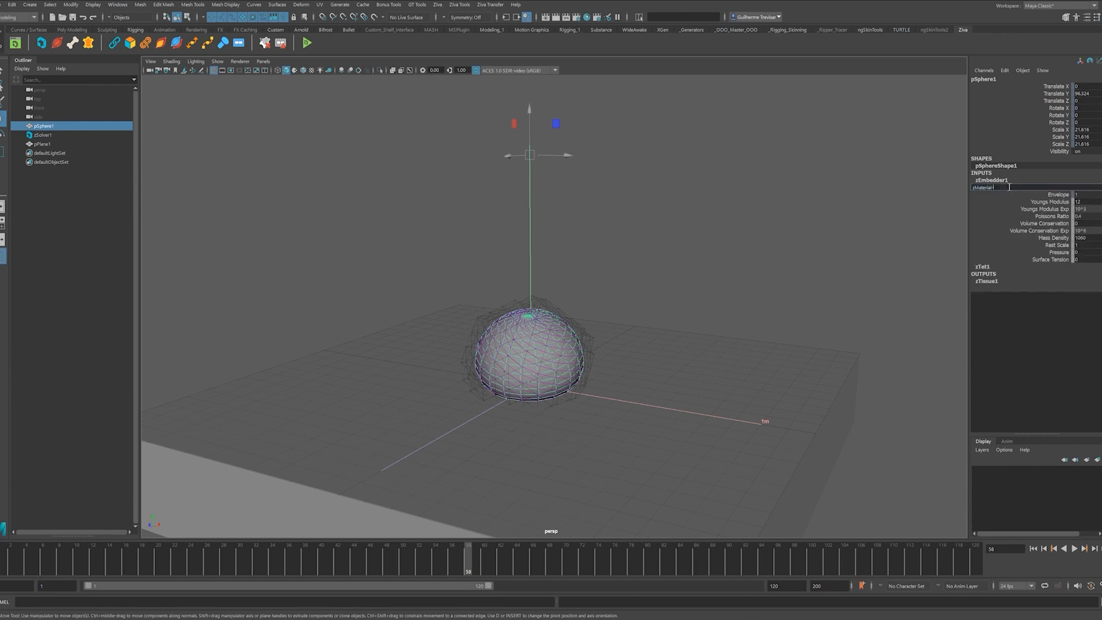
pyautogui.press('Return')
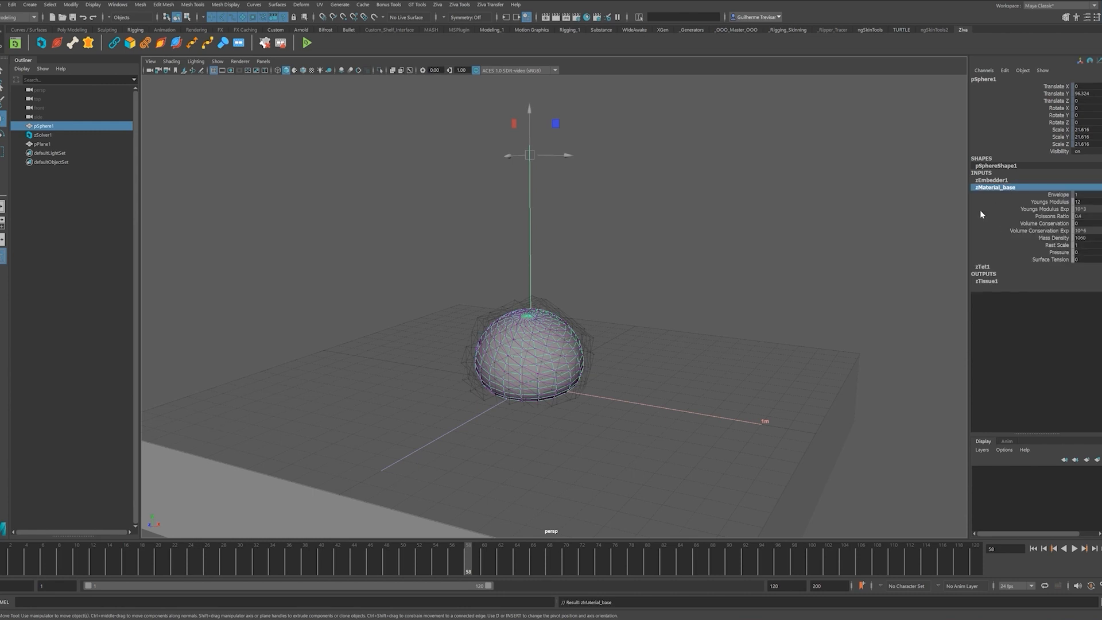
# - Add a second Ziva material layer to the sphere and name it zMaterial_top
pyautogui.click(1026, 360)
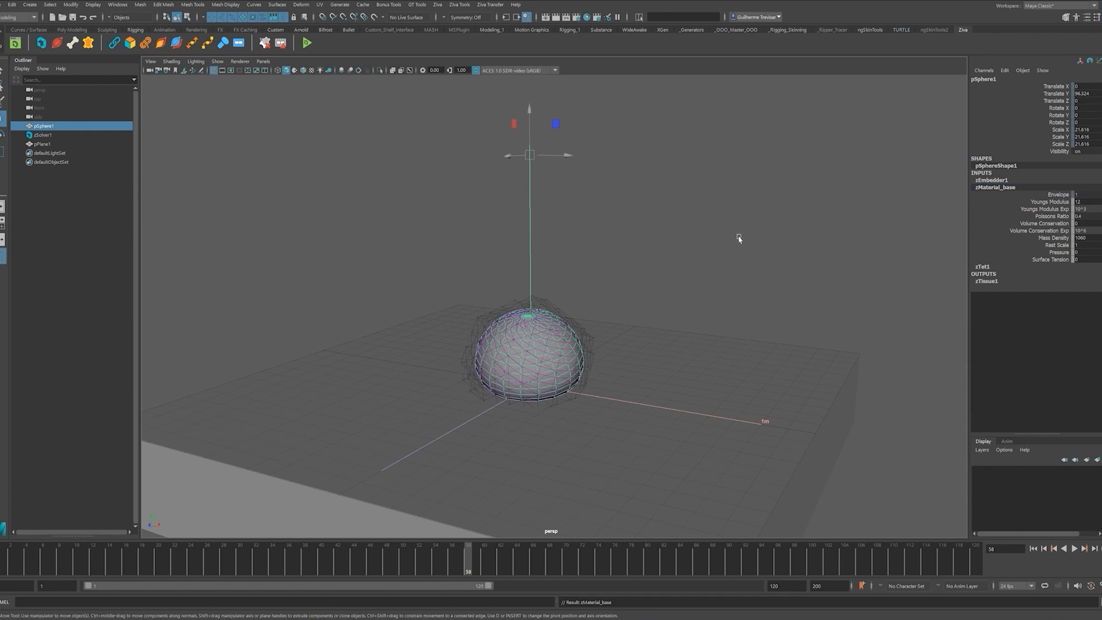
pyautogui.click(733, 302)
pyautogui.click(529, 331)
pyautogui.click(438, 4)
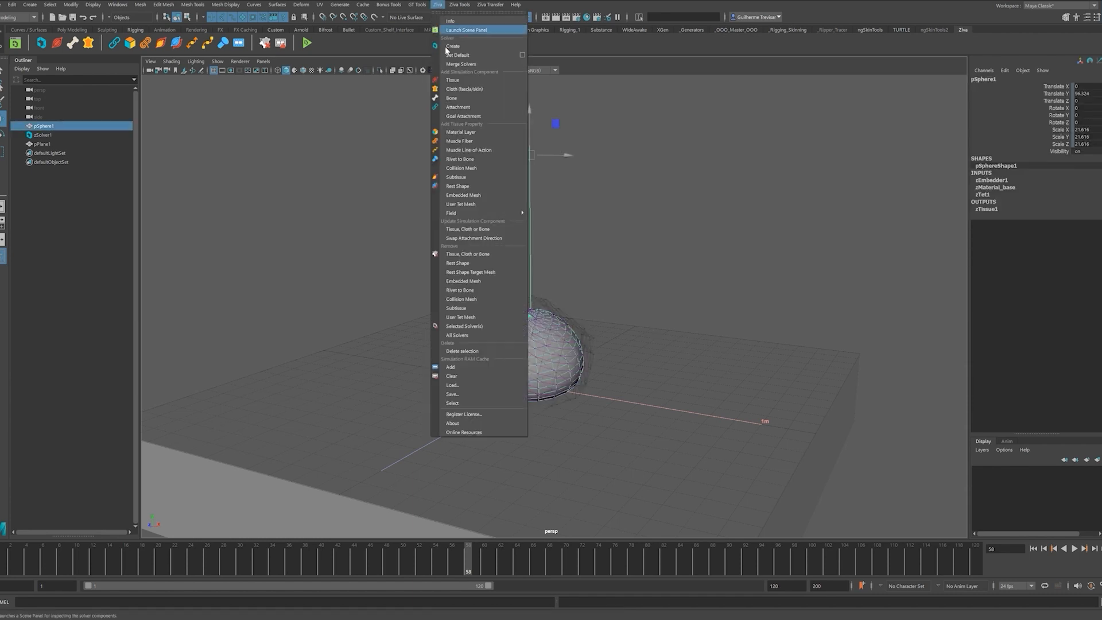
pyautogui.click(470, 134)
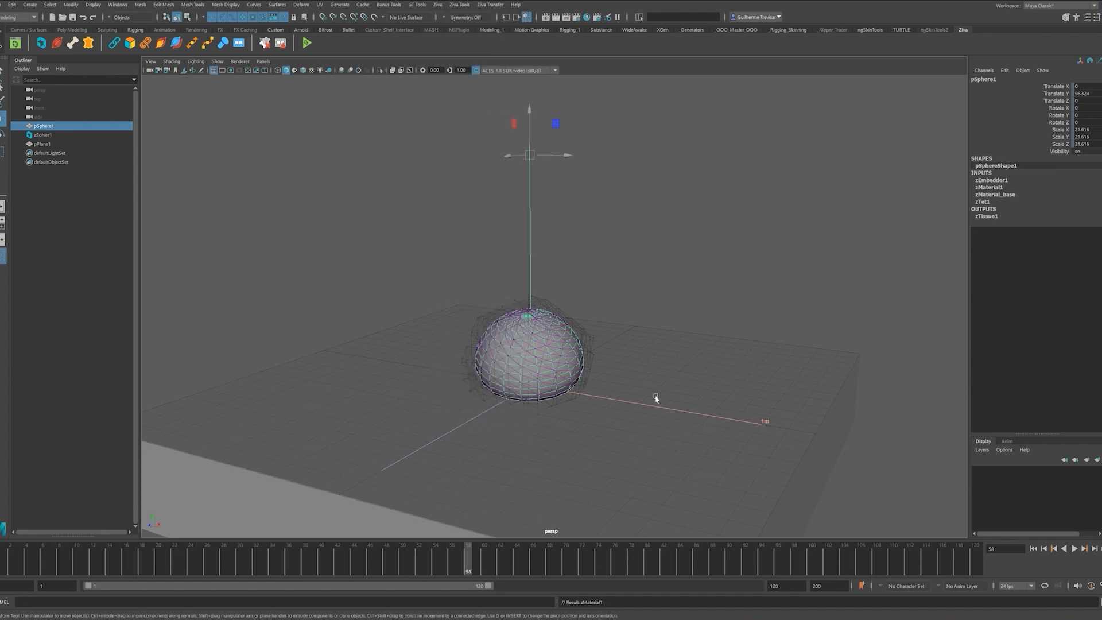
pyautogui.click(1002, 187)
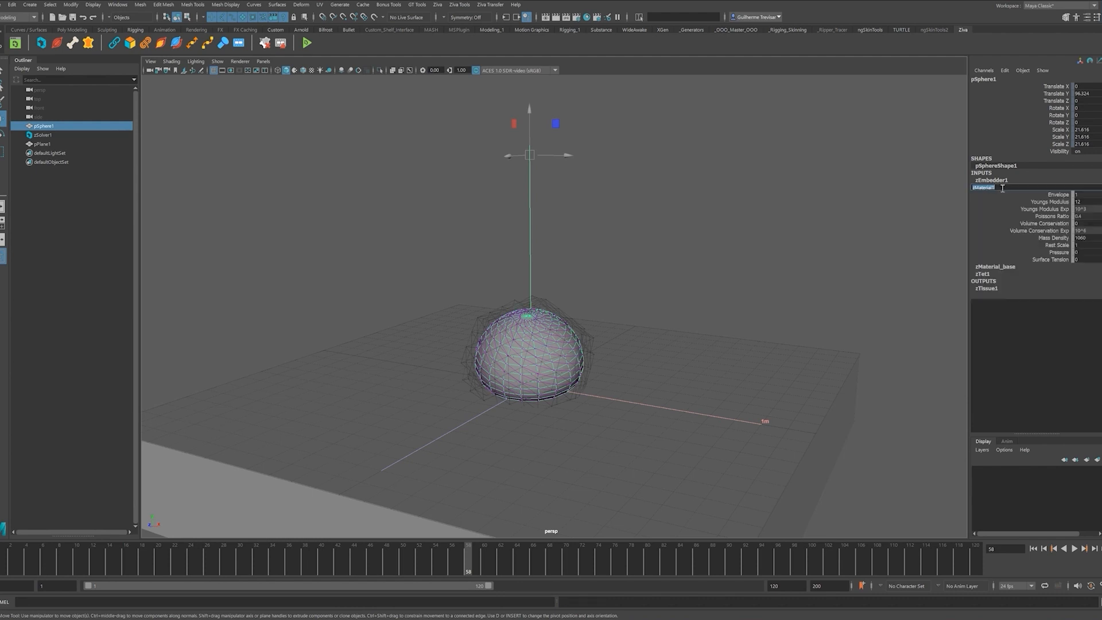
pyautogui.write('_top')
pyautogui.press('Return')
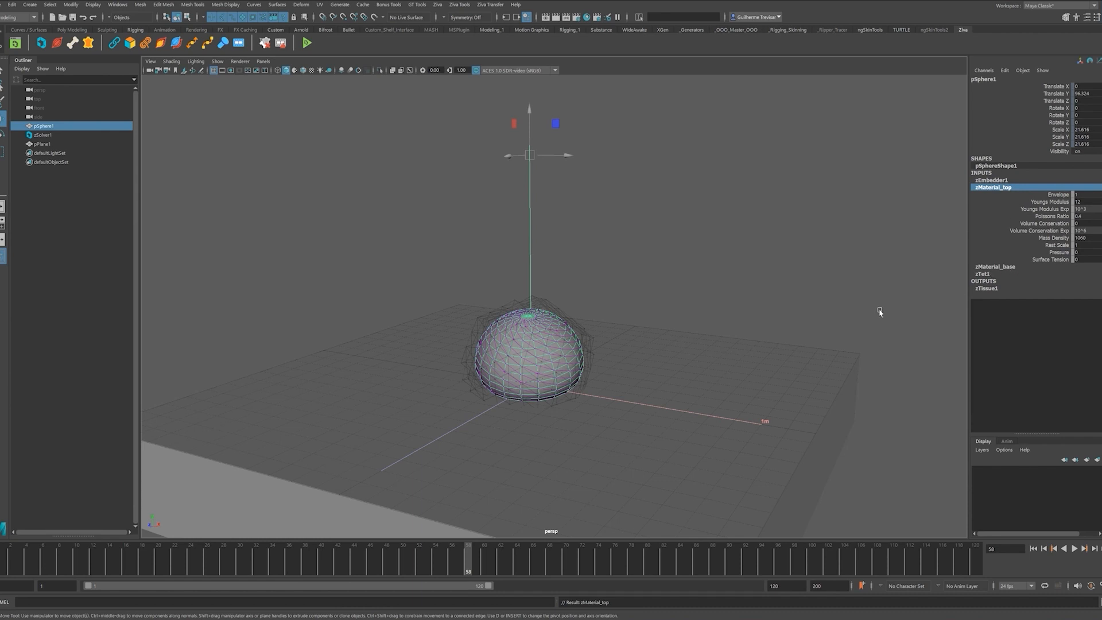
# - Select the Ziva solver and rewind the simulation to frame 1
pyautogui.keyDown('alt'); pyautogui.moveTo(878, 343); pyautogui.dragTo(790, 310); pyautogui.keyUp('alt')
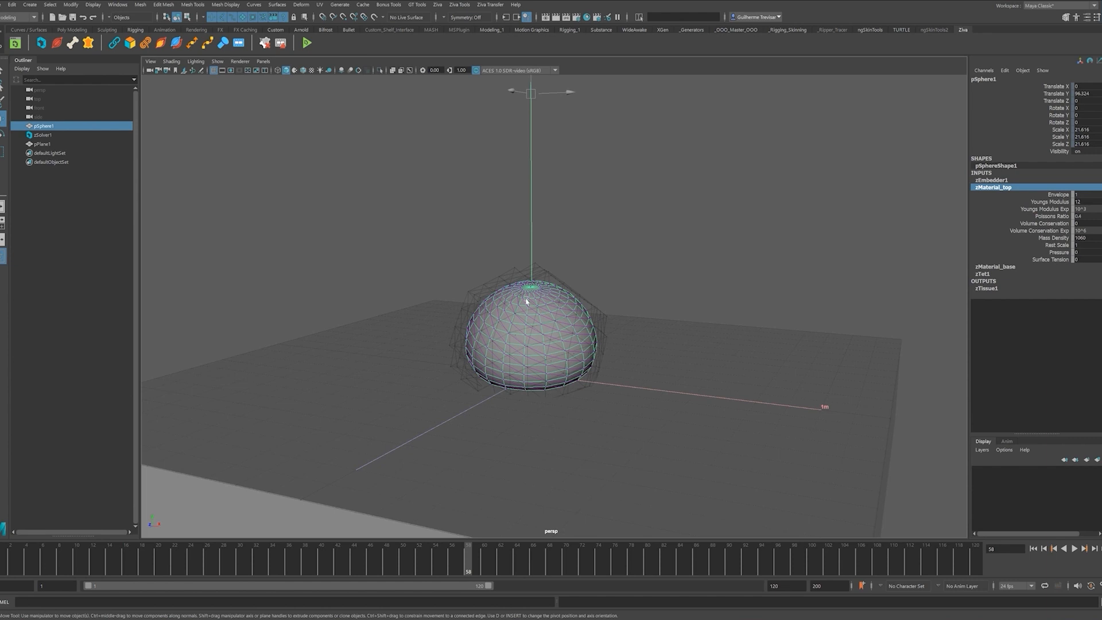
pyautogui.rightClick(529, 298)
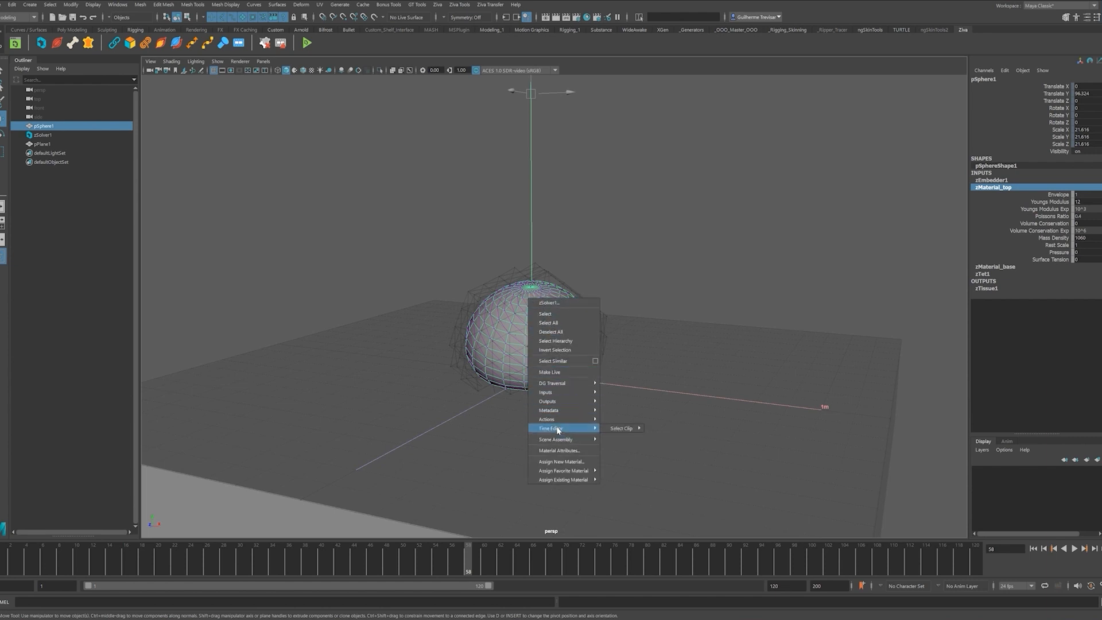
pyautogui.click(532, 313)
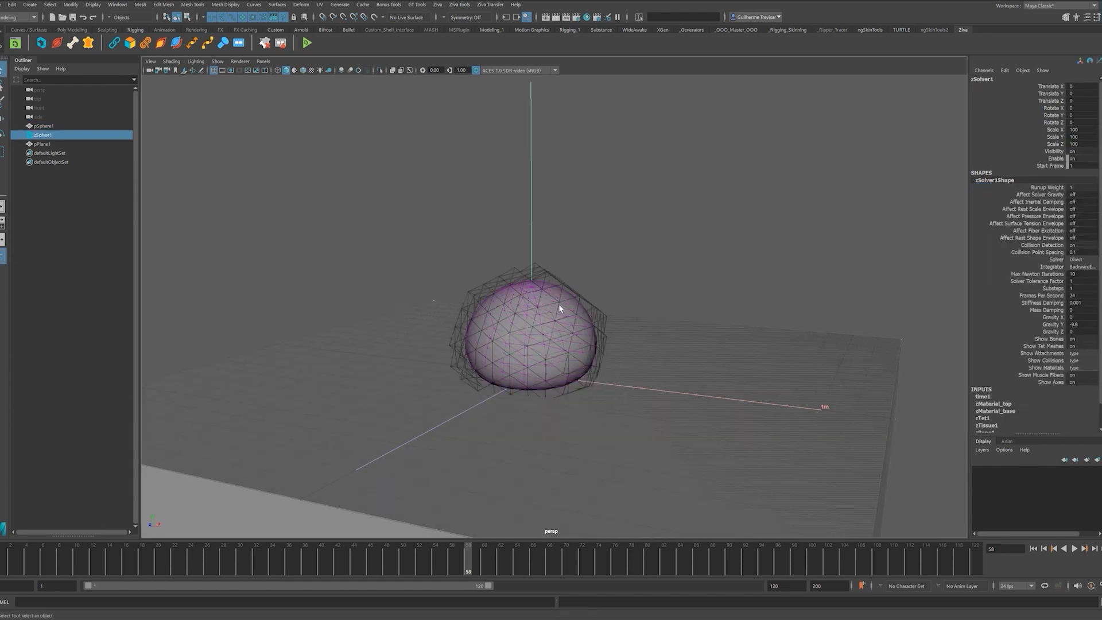
pyautogui.click(632, 247)
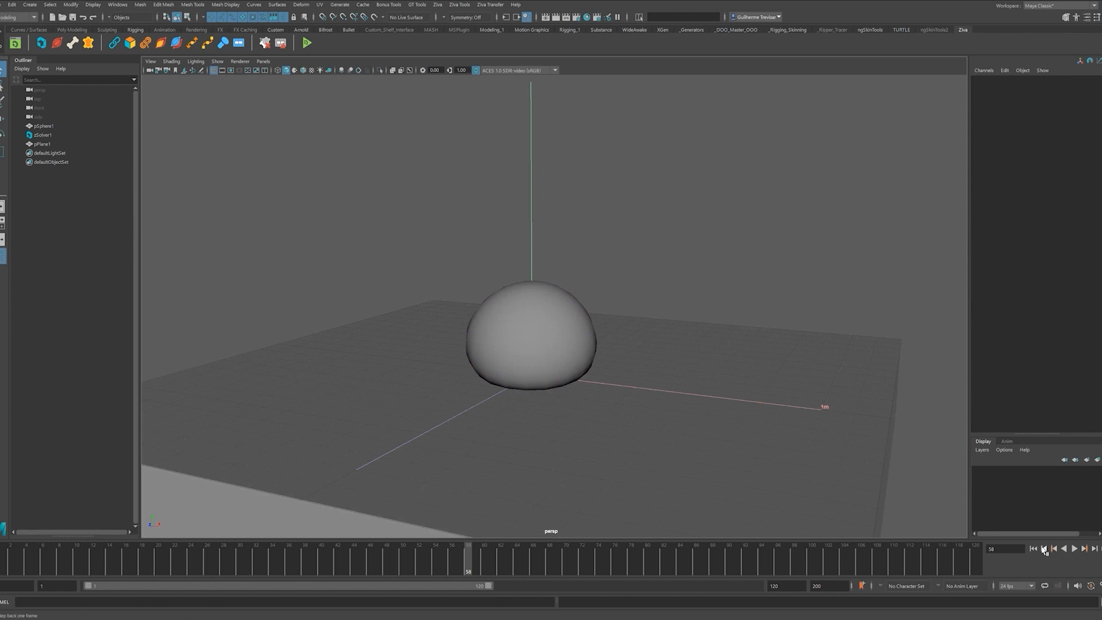
pyautogui.hotkey('alt', 'shift', 'v')
pyautogui.keyDown('alt'); pyautogui.moveTo(657, 222); pyautogui.dragTo(634, 239, button='right'); pyautogui.keyUp('alt')
# - Start painting the zMaterial_top weights on the tissue sphere via Paint > zMaterial
pyautogui.click(580, 182)
pyautogui.rightClick(569, 167)
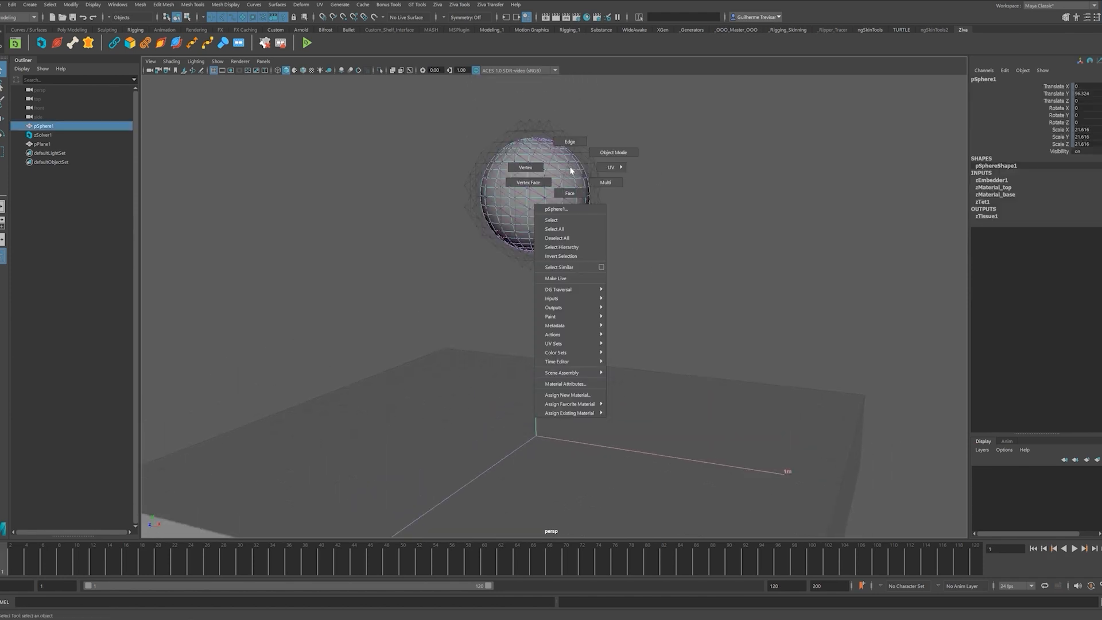
pyautogui.moveTo(567, 319)
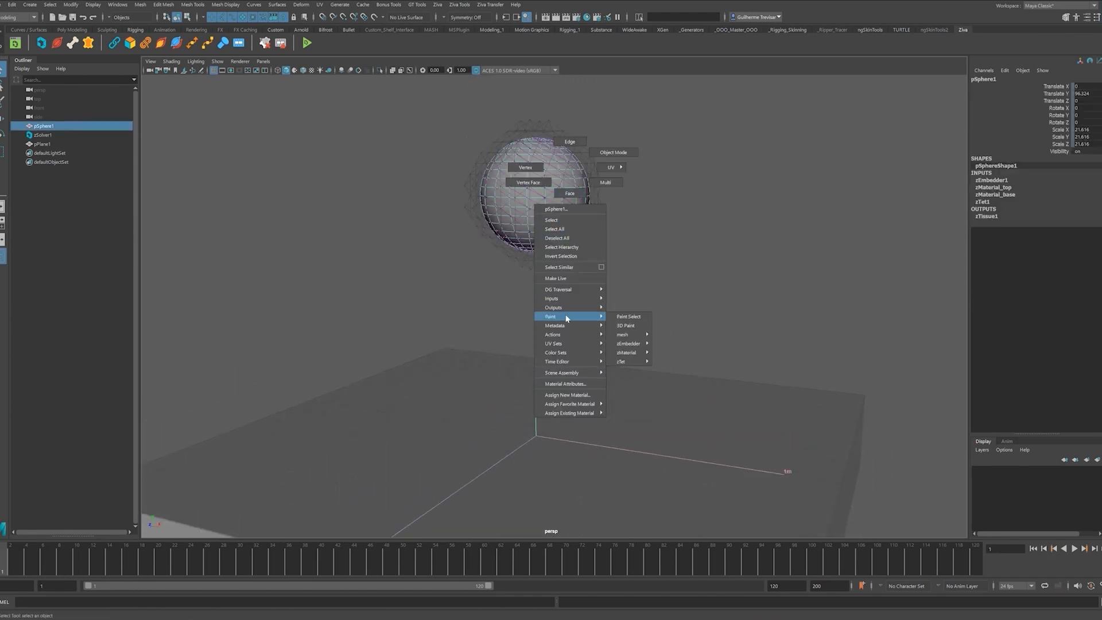
pyautogui.moveTo(634, 365)
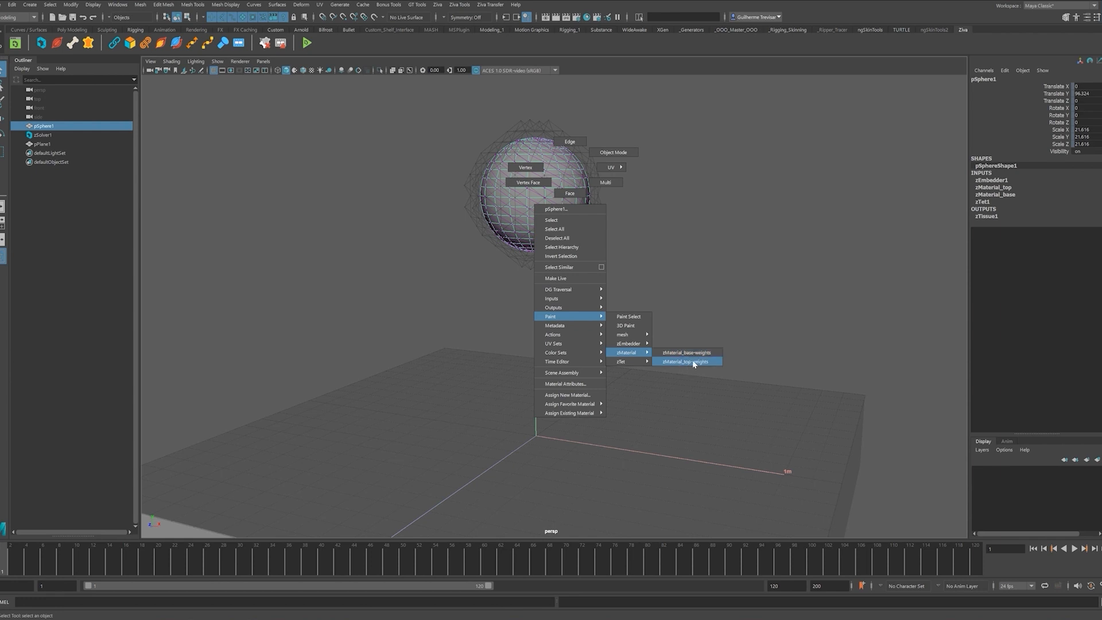
pyautogui.click(695, 363)
pyautogui.moveTo(557, 141)
pyautogui.keyDown('alt'); pyautogui.mouseDown()
pyautogui.moveTo(531, 234)
pyautogui.moveTo(566, 253)
pyautogui.moveTo(696, 241)
pyautogui.moveTo(631, 247)
pyautogui.moveTo(574, 271)
pyautogui.mouseUp(); pyautogui.keyUp('alt')
# - In the paint settings, use Replace and flood the zMaterial_top weights with 0
pyautogui.doubleClick(3, 185)
pyautogui.moveTo(880, 77); pyautogui.dragTo(809, 82)
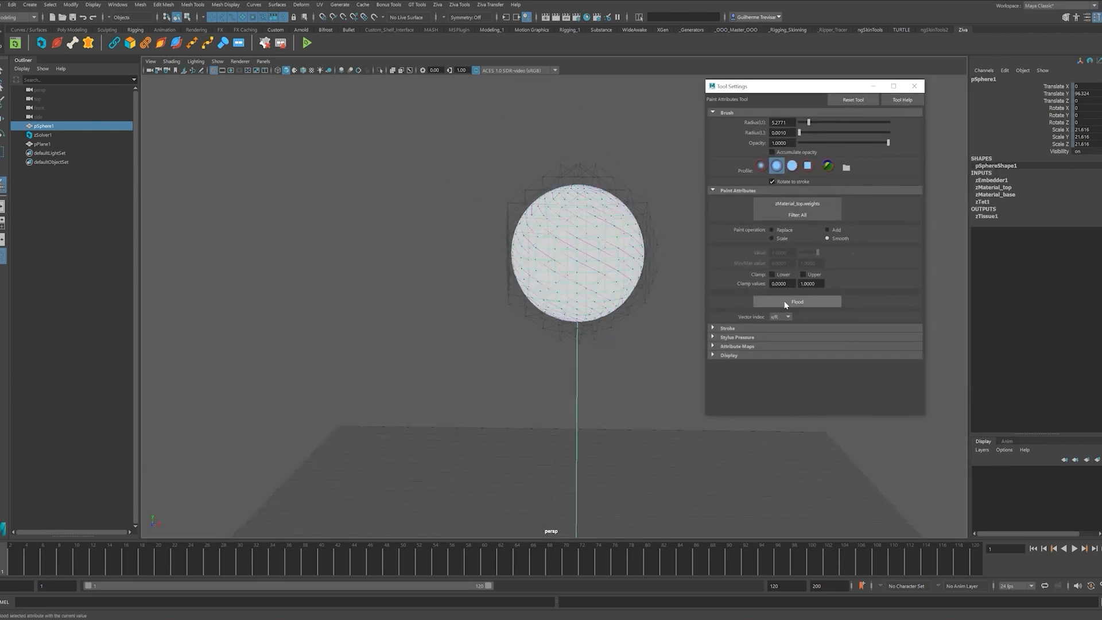
pyautogui.click(783, 230)
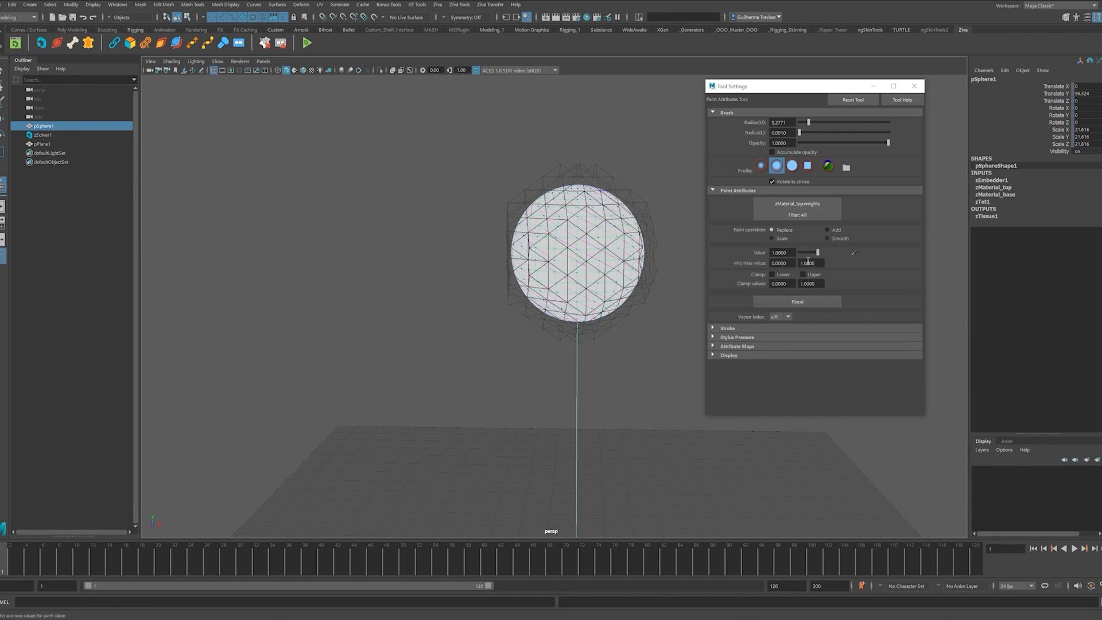
pyautogui.click(804, 306)
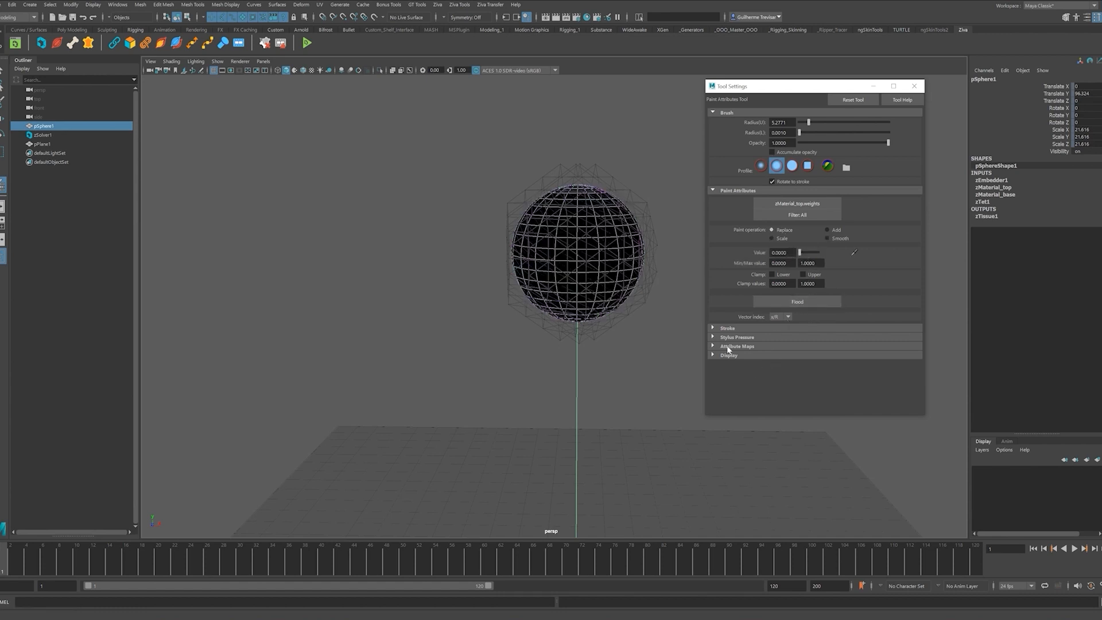
# - Select the sphere's upper vertices and flood their zMaterial_top weight to 1
pyautogui.click(3, 72)
pyautogui.rightClick(567, 231)
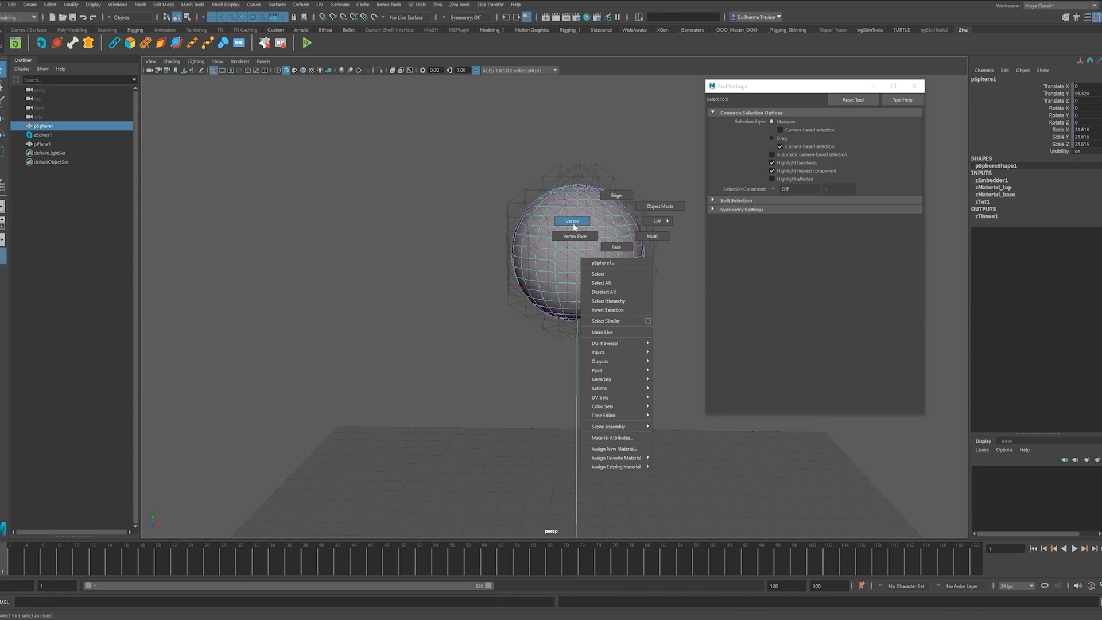
pyautogui.click(476, 175)
pyautogui.moveTo(659, 221); pyautogui.dragTo(659, 222)
pyautogui.keyDown('alt'); pyautogui.moveTo(659, 221); pyautogui.dragTo(616, 275); pyautogui.keyUp('alt')
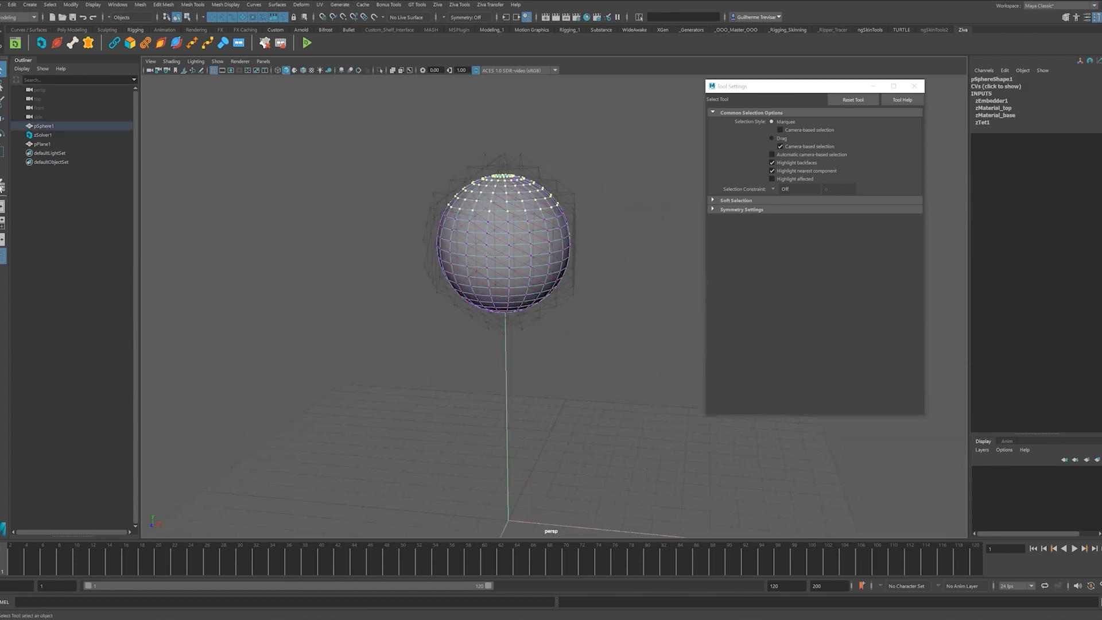
pyautogui.click(2, 185)
pyautogui.click(804, 302)
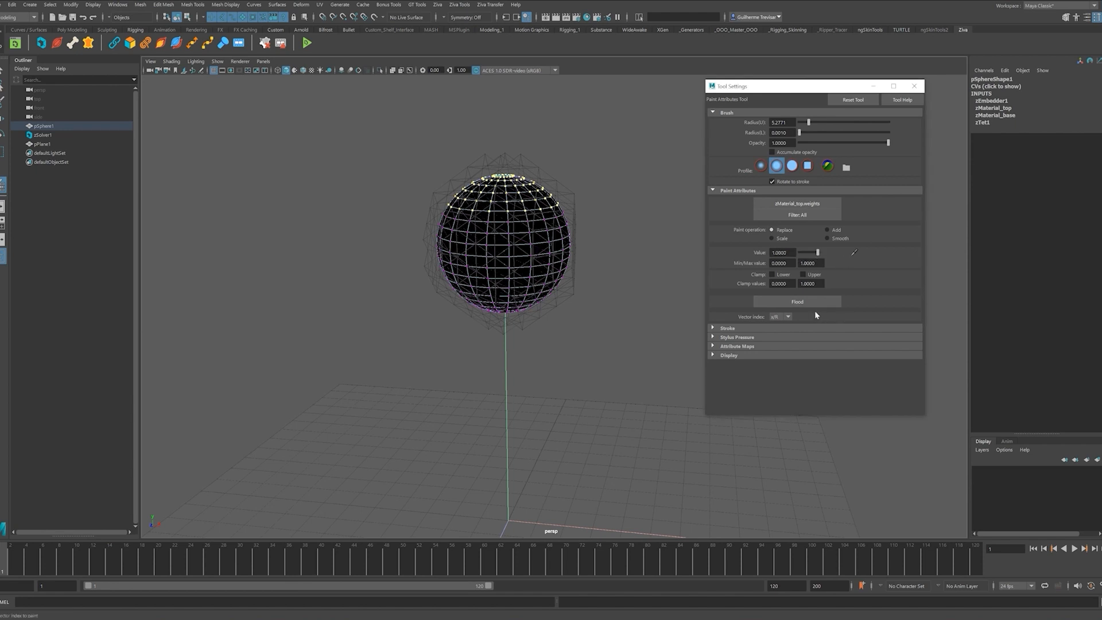
# - Return to object mode and flood with Smooth to blend the weight boundary
pyautogui.press('q')
pyautogui.rightClick(551, 195)
pyautogui.click(619, 218)
pyautogui.moveTo(546, 214); pyautogui.dragTo(597, 198, button='right')
pyautogui.click(3, 185)
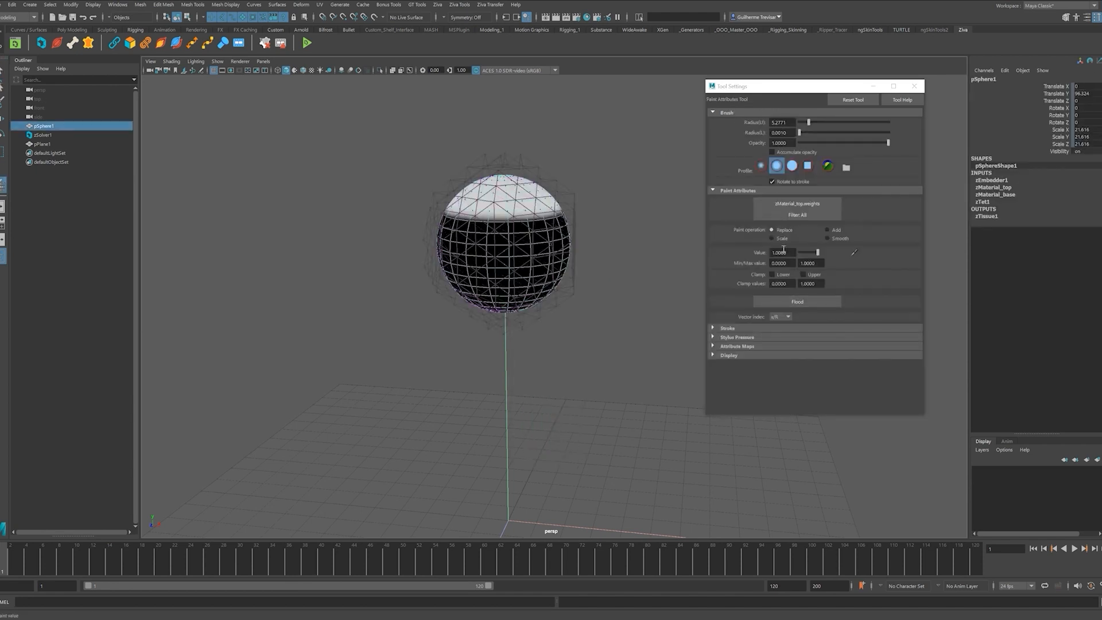
pyautogui.click(827, 238)
pyautogui.click(797, 302)
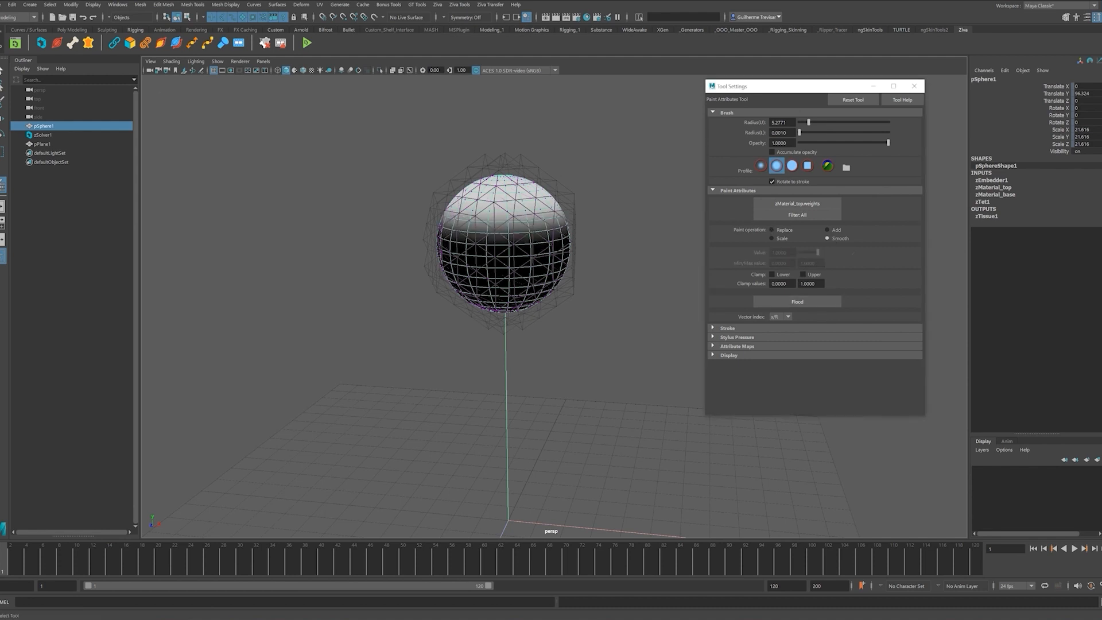
pyautogui.press('q')
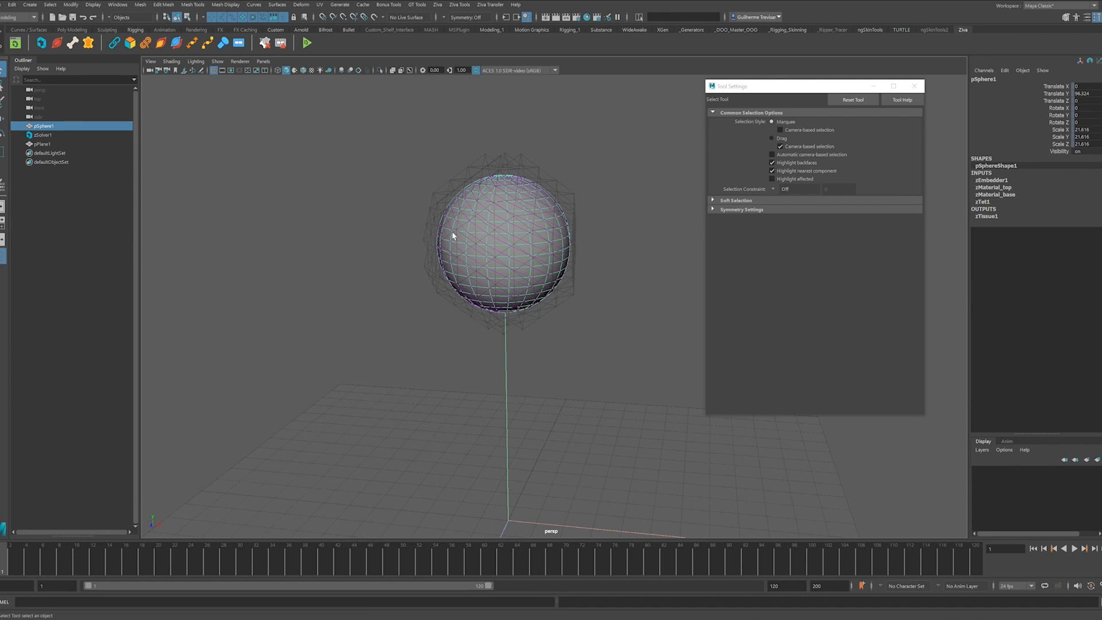
# - Reselect the sphere and set zMaterial_top's Mass Density to 2000 in the Channel Box
pyautogui.moveTo(525, 213); pyautogui.dragTo(530, 249, button='right')
pyautogui.click(530, 249)
pyautogui.click(1005, 187)
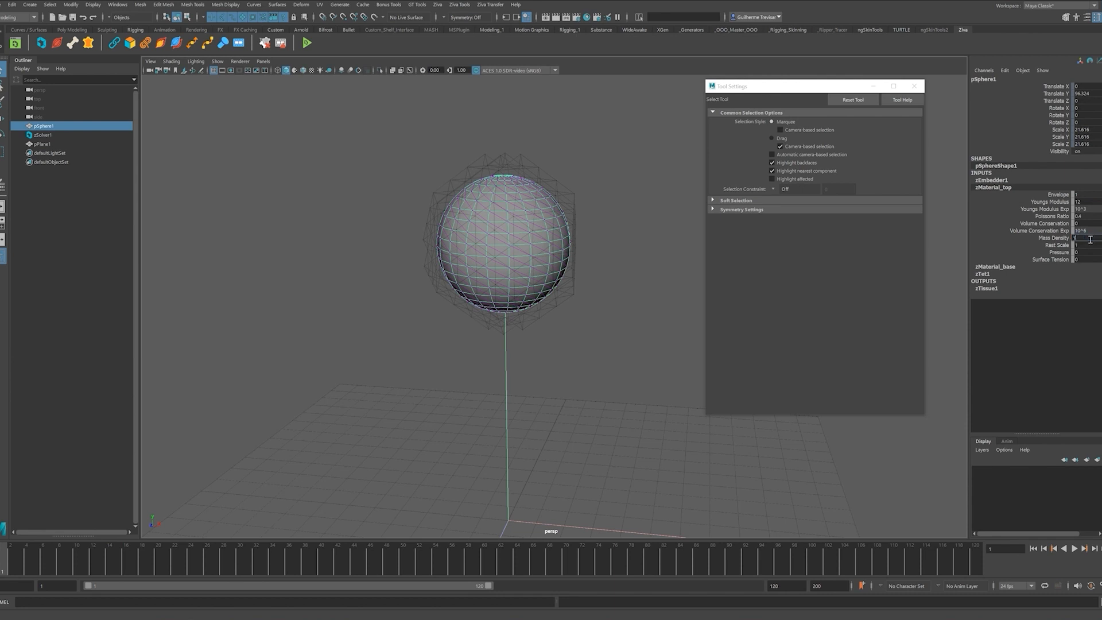
pyautogui.keyDown('alt'); pyautogui.moveTo(673, 494); pyautogui.dragTo(643, 492); pyautogui.keyUp('alt')
pyautogui.keyDown('alt'); pyautogui.moveTo(643, 492); pyautogui.dragTo(649, 415, button='middle'); pyautogui.keyUp('alt')
pyautogui.scroll(-2, 689, 426)
# - Close Tool Settings and play the fall to frame 42, then expand zMaterial_base and replay
pyautogui.click(917, 85)
pyautogui.click(1078, 548)
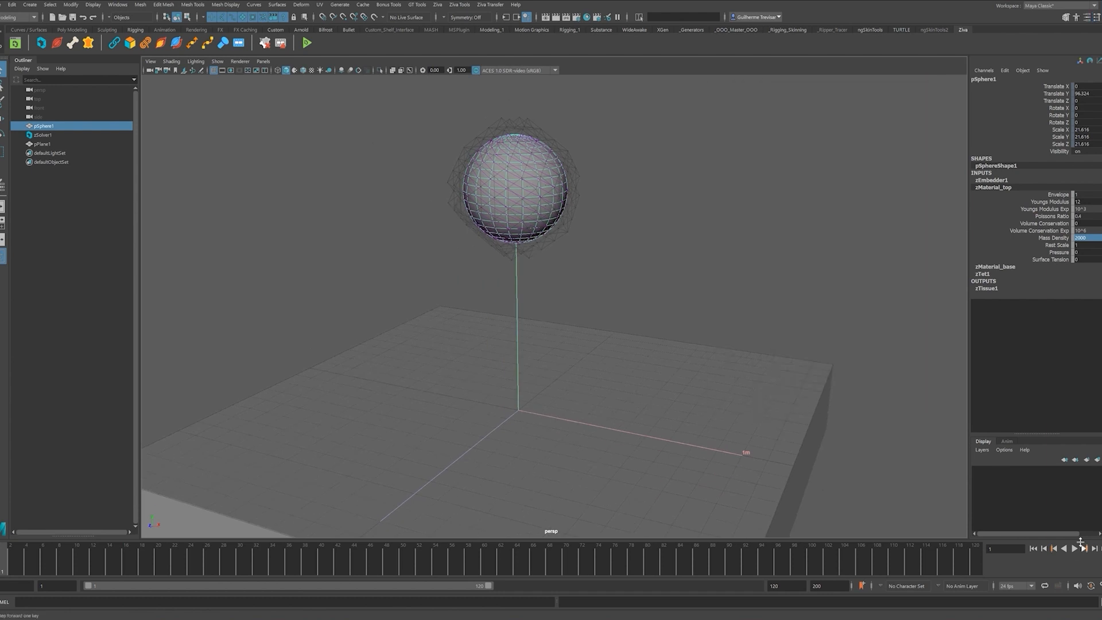
pyautogui.click(1078, 548)
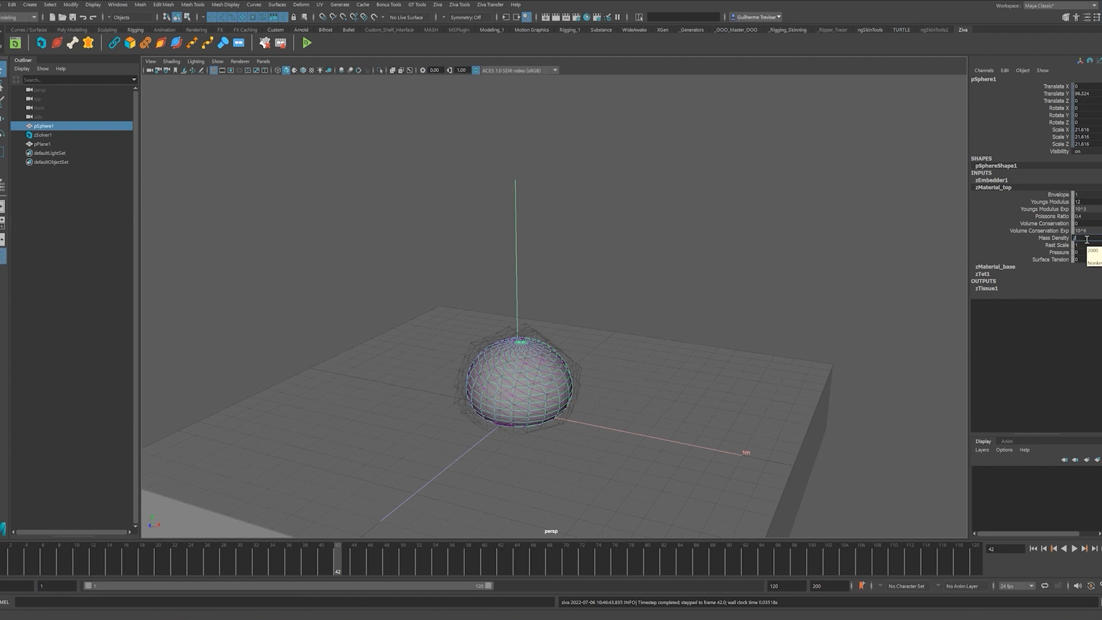
pyautogui.click(997, 267)
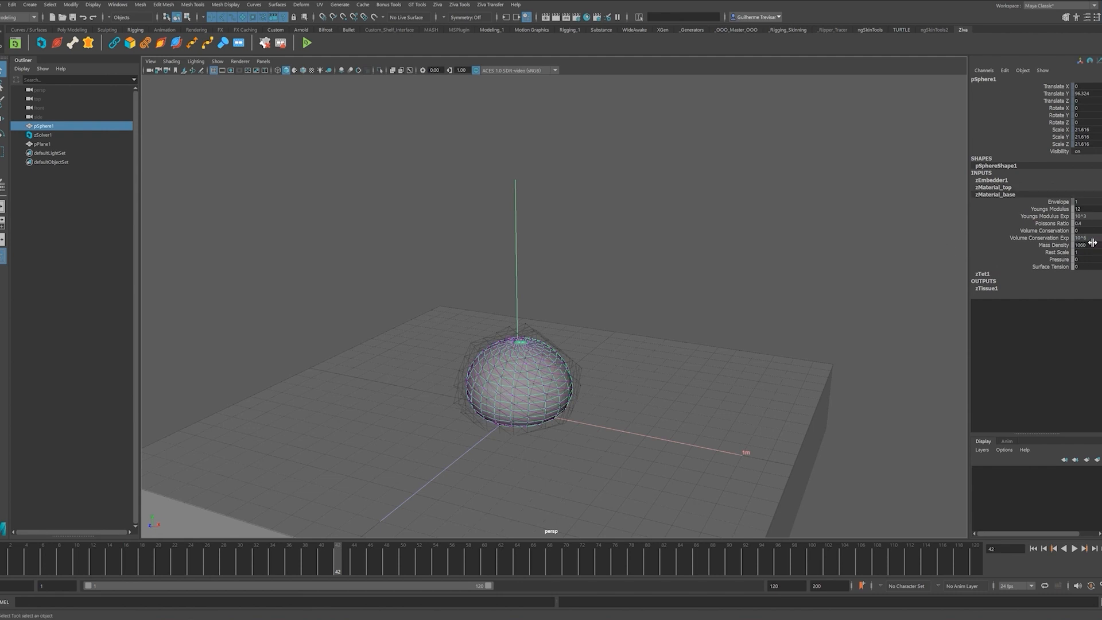
pyautogui.click(1035, 548)
pyautogui.click(1074, 548)
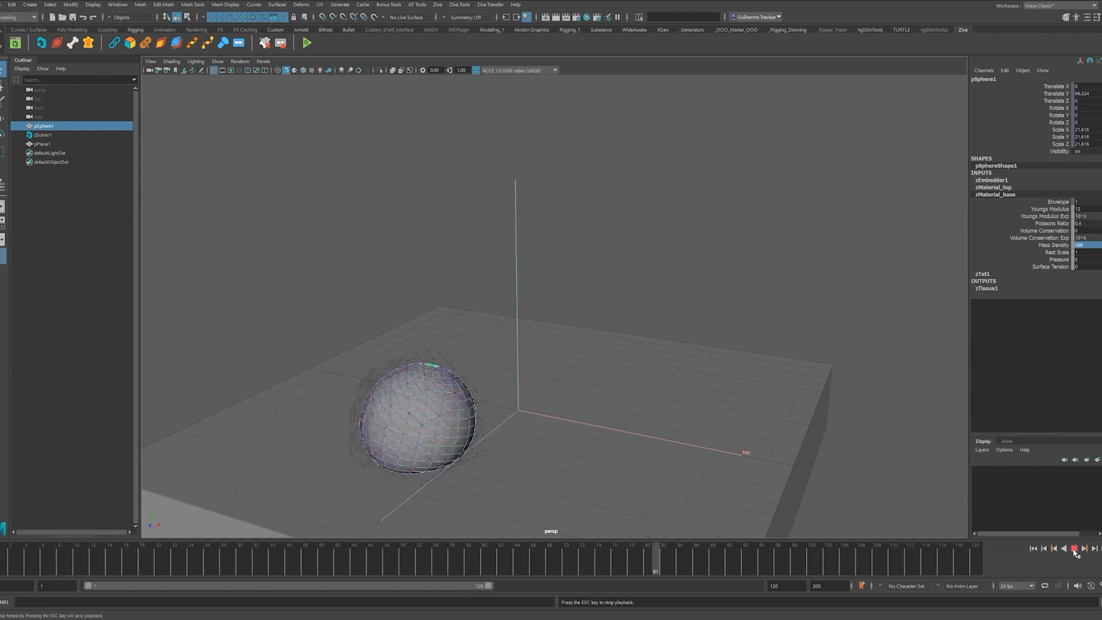
# - Lower zMaterial_base's Youngs Modulus Exp to 10^2
pyautogui.keyDown('alt'); pyautogui.moveTo(381, 453); pyautogui.dragTo(401, 404, button='middle'); pyautogui.keyUp('alt')
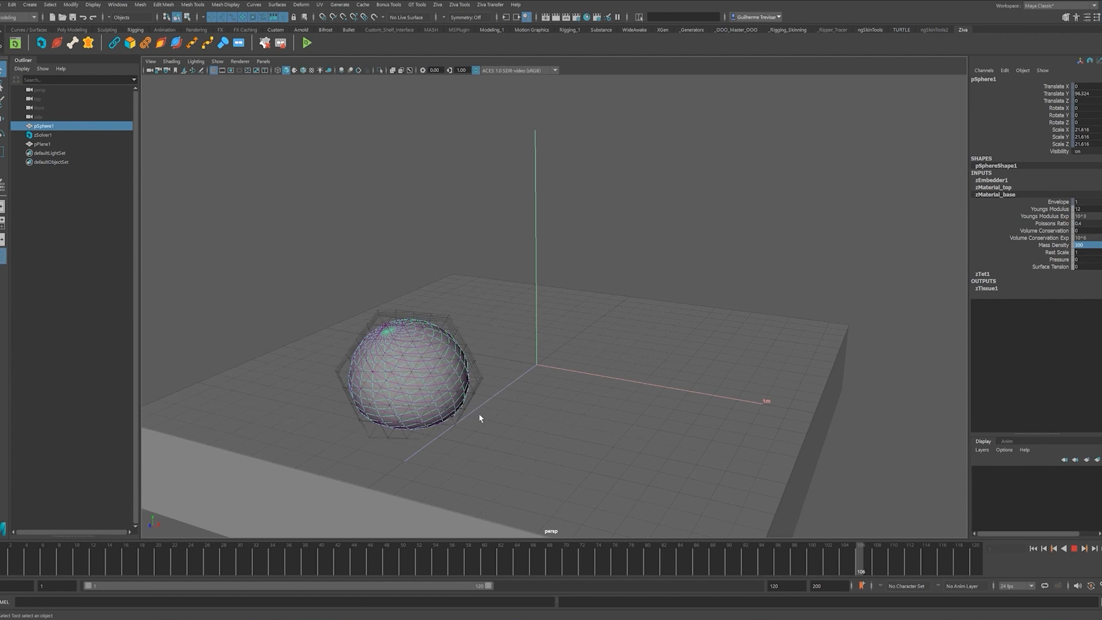
pyautogui.click(1087, 217)
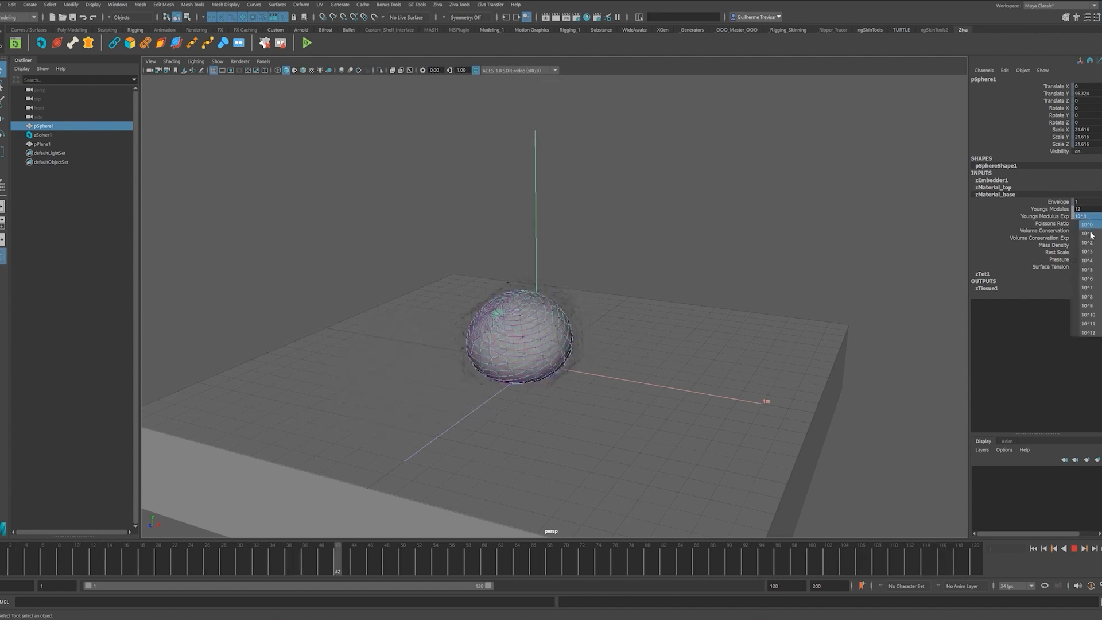
pyautogui.click(1087, 242)
# - Stop the playback and rewind the simulation to frame 1
pyautogui.click(1075, 549)
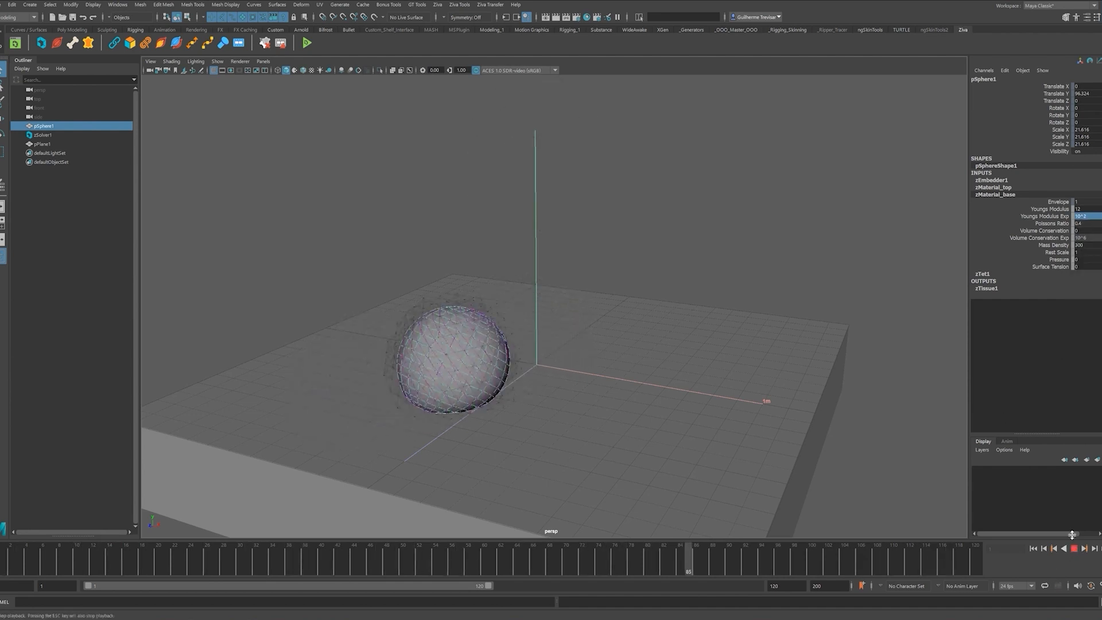
pyautogui.hotkey('alt', 'shift', 'v')
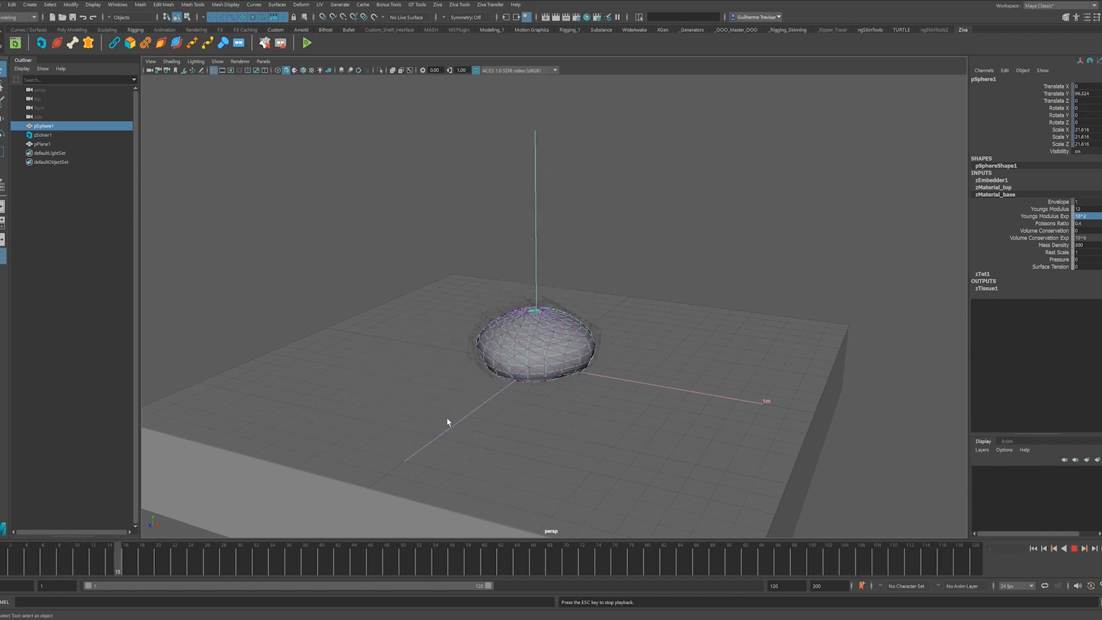
pyautogui.click(1073, 549)
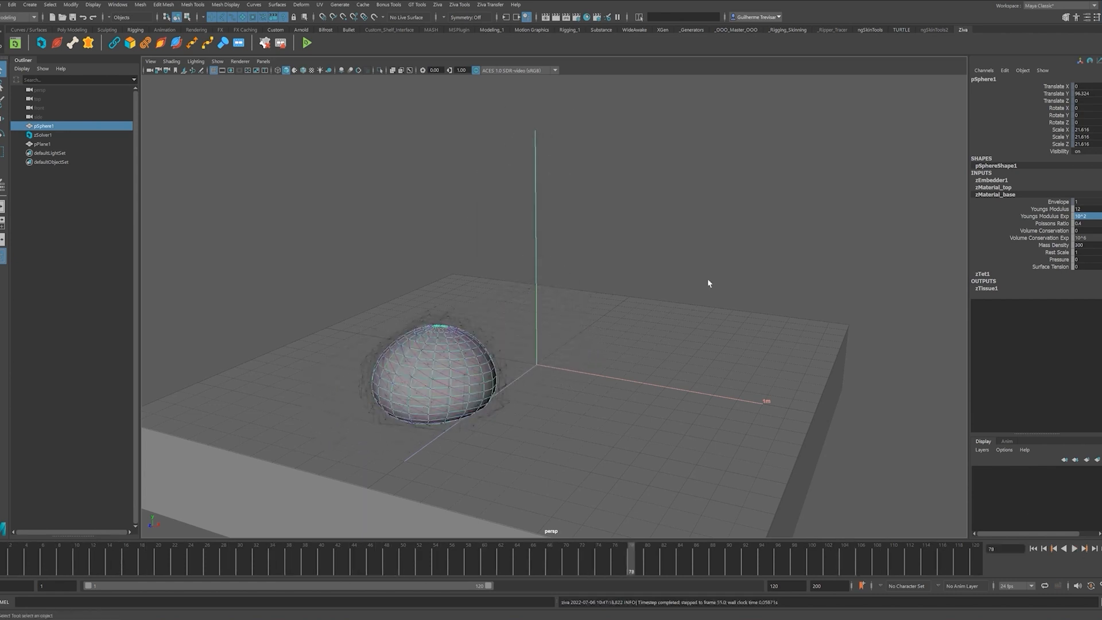
pyautogui.click(1032, 549)
pyautogui.click(739, 259)
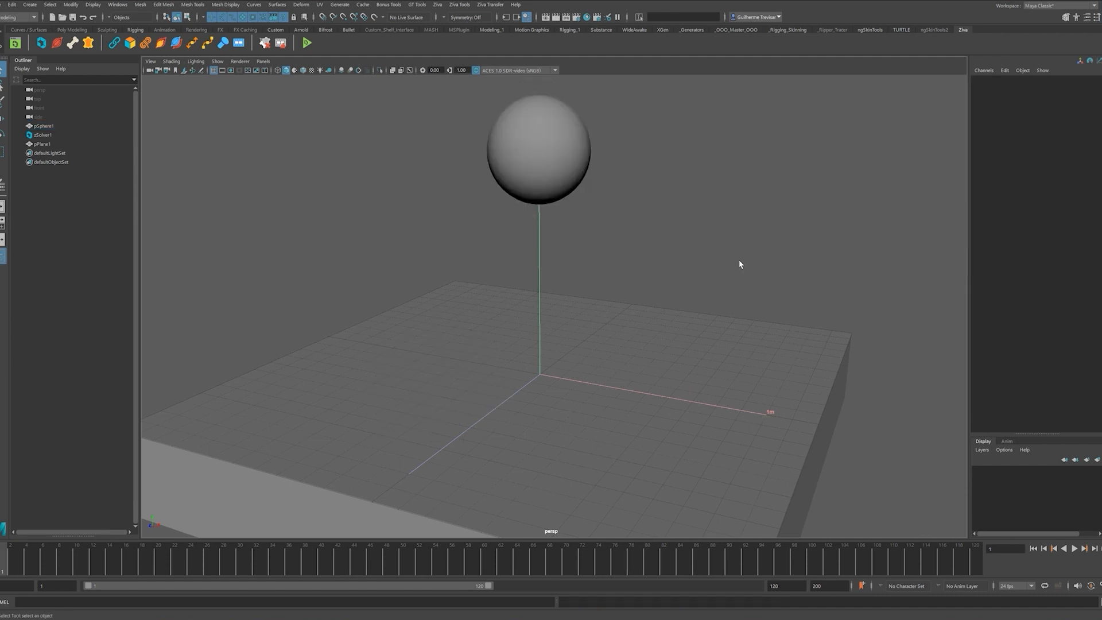
pyautogui.keyDown('alt'); pyautogui.moveTo(649, 244); pyautogui.dragTo(648, 283, button='middle'); pyautogui.keyUp('alt')
pyautogui.keyDown('alt'); pyautogui.moveTo(648, 283); pyautogui.dragTo(603, 338, button='right'); pyautogui.keyUp('alt')
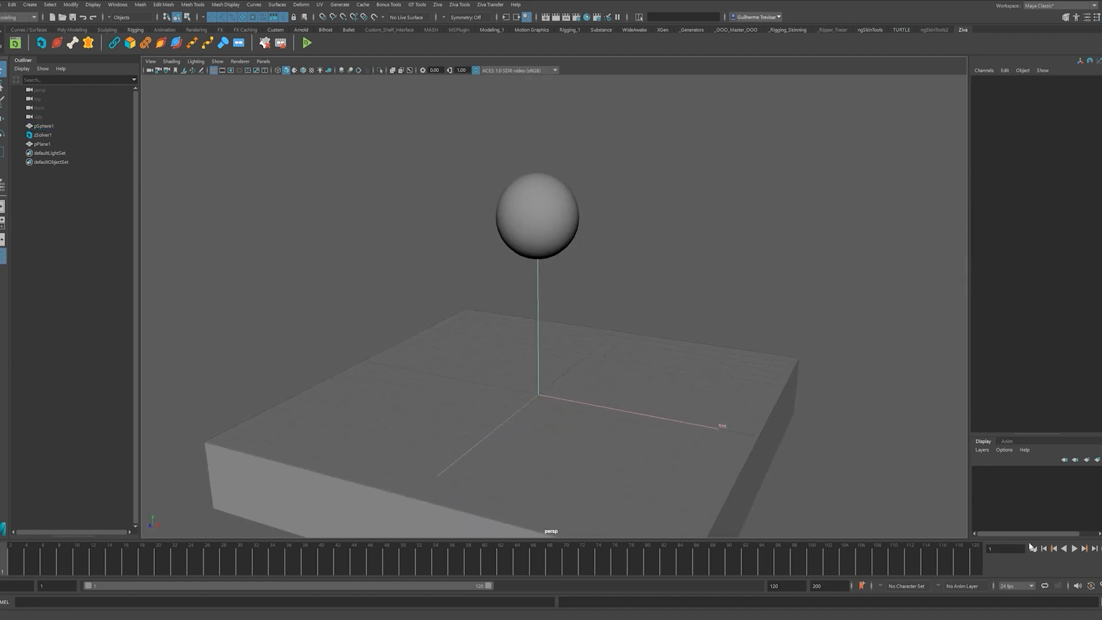
# - Play the simulation briefly, stop it, and rewind to the first frame
pyautogui.click(1074, 549)
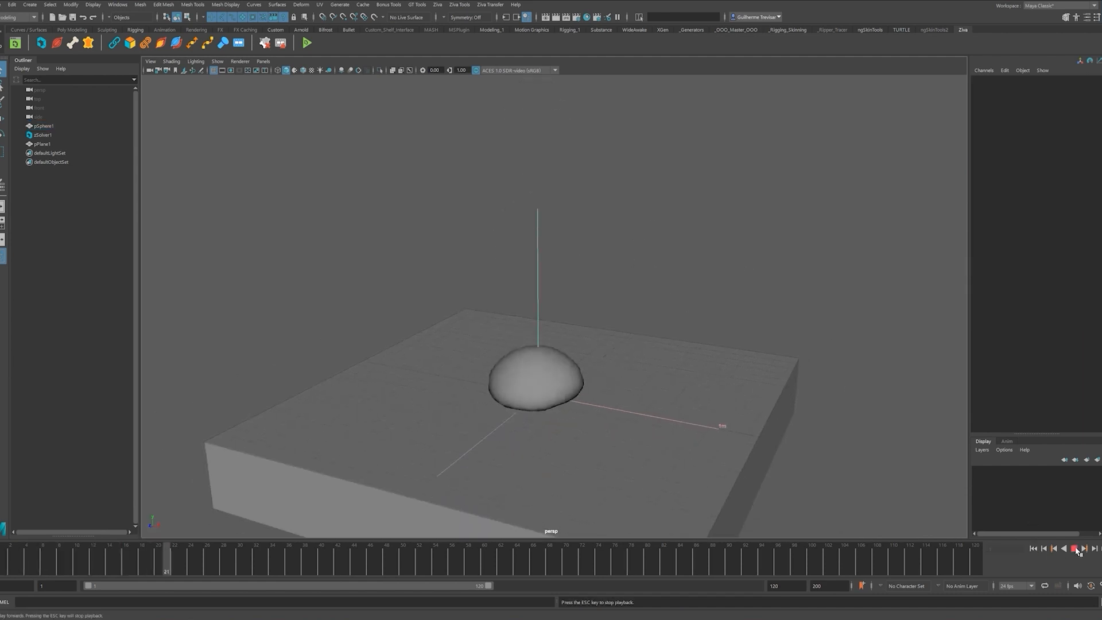
pyautogui.click(1075, 548)
pyautogui.click(1033, 548)
pyautogui.keyDown('alt'); pyautogui.moveTo(689, 383); pyautogui.dragTo(689, 371, button='middle'); pyautogui.keyUp('alt')
pyautogui.keyDown('alt'); pyautogui.moveTo(690, 371); pyautogui.dragTo(697, 354, button='right'); pyautogui.keyUp('alt')
pyautogui.keyDown('alt'); pyautogui.moveTo(697, 354); pyautogui.dragTo(688, 353, button='middle'); pyautogui.keyUp('alt')
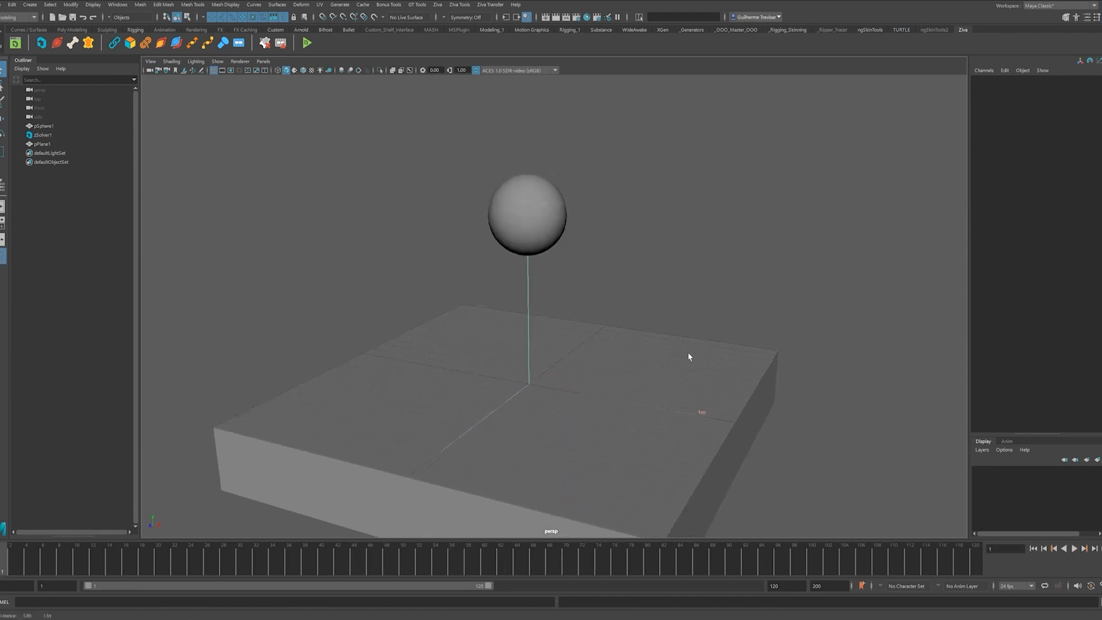
# - Add a Simulation RAM Cache to the solver and play to fill it
pyautogui.click(434, 6)
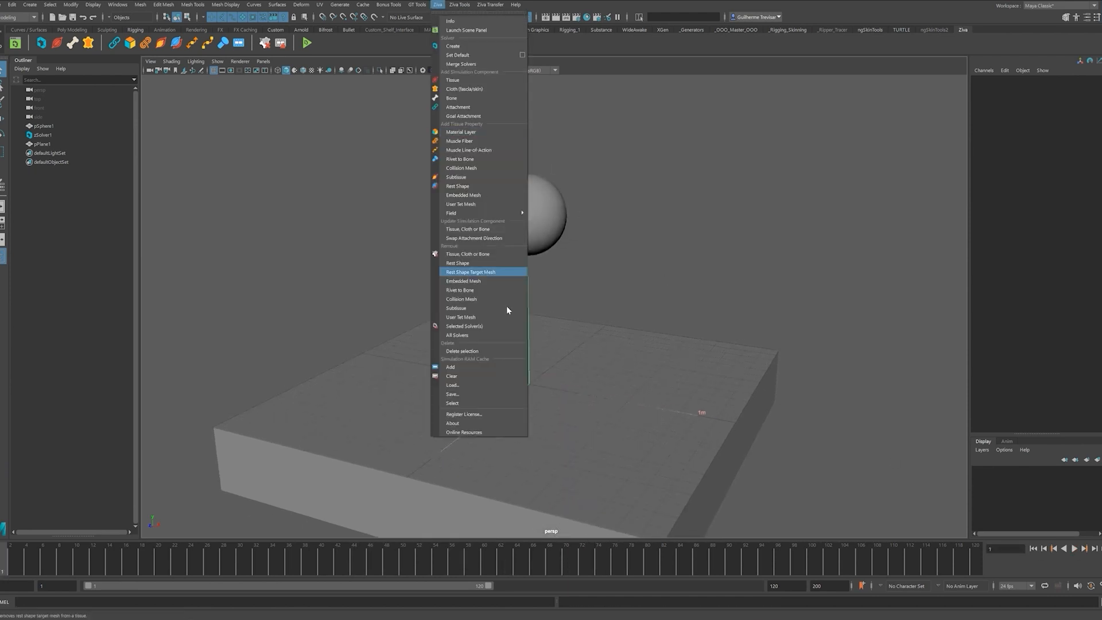
pyautogui.click(479, 367)
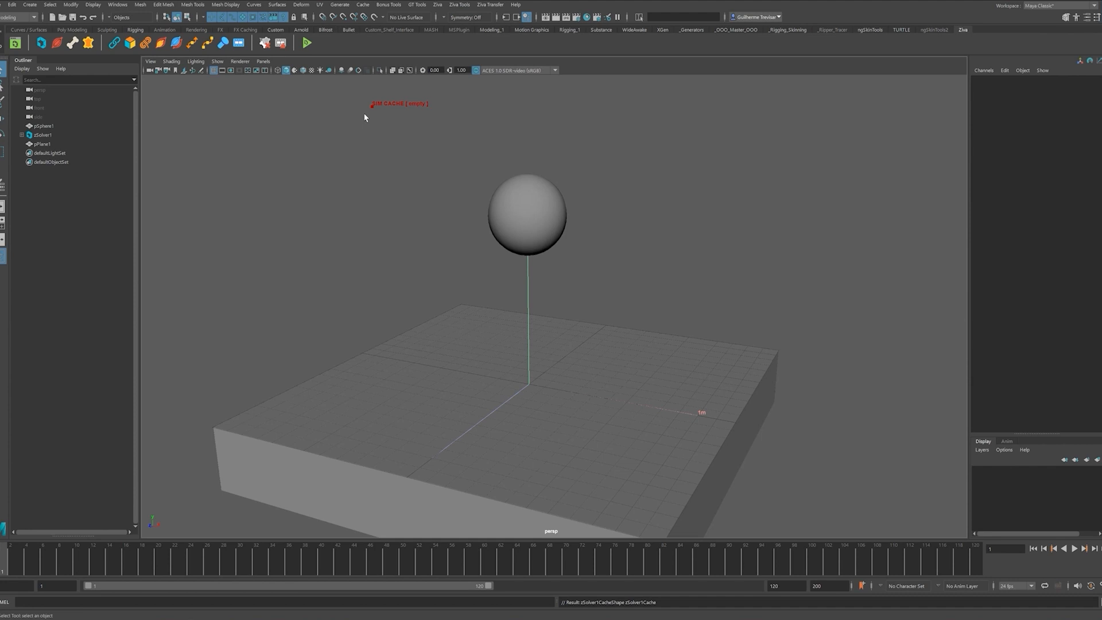
pyautogui.click(1075, 549)
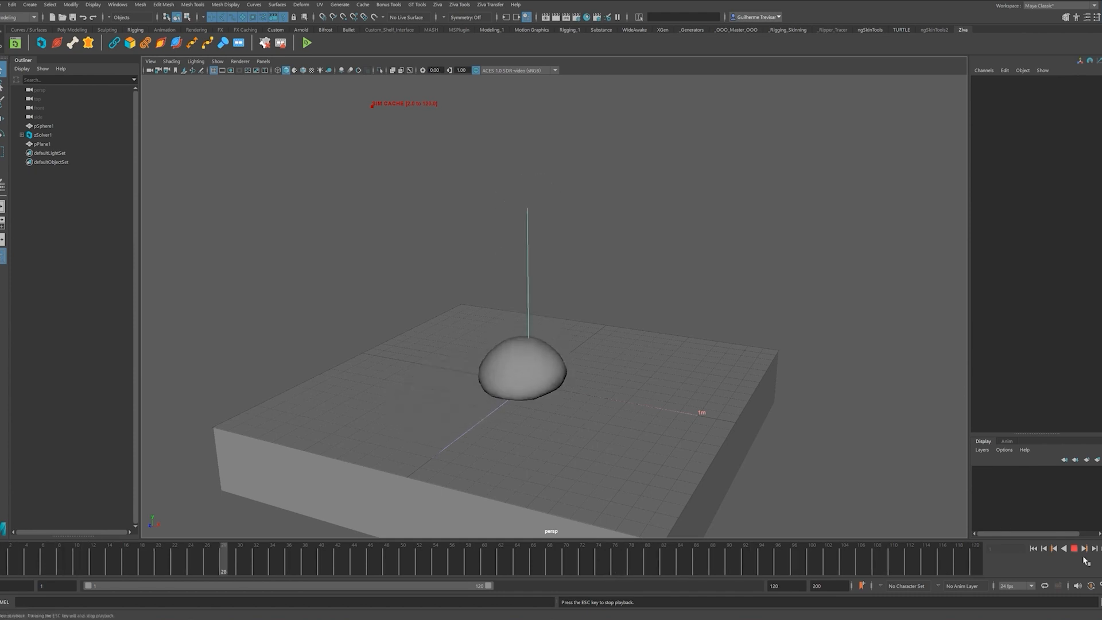
pyautogui.moveTo(487, 559); pyautogui.dragTo(737, 559)
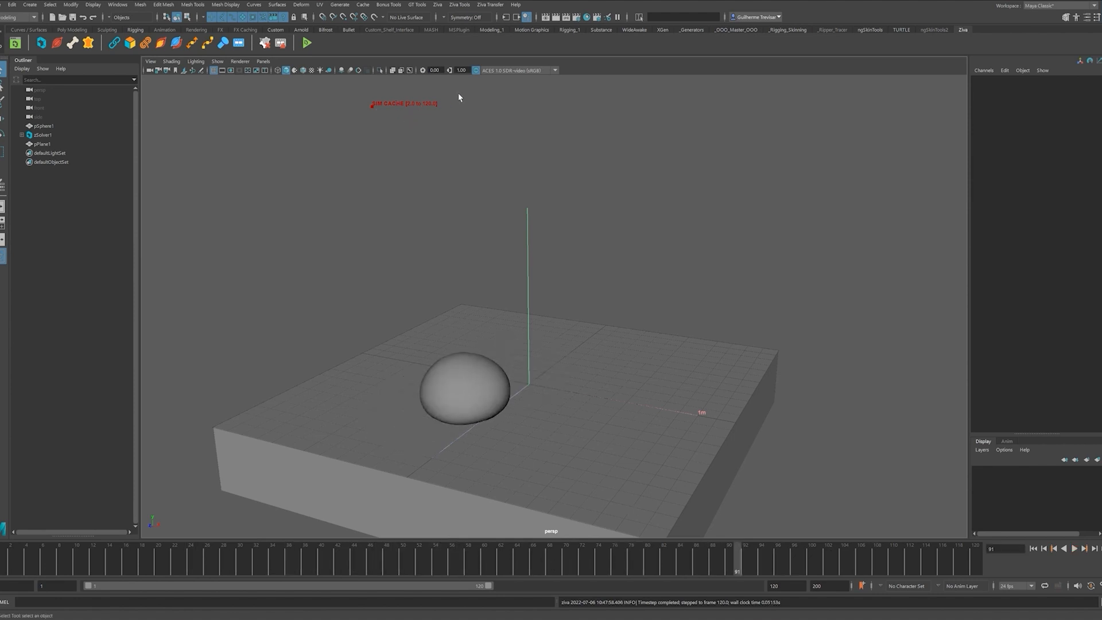
pyautogui.click(405, 103)
pyautogui.click(1033, 549)
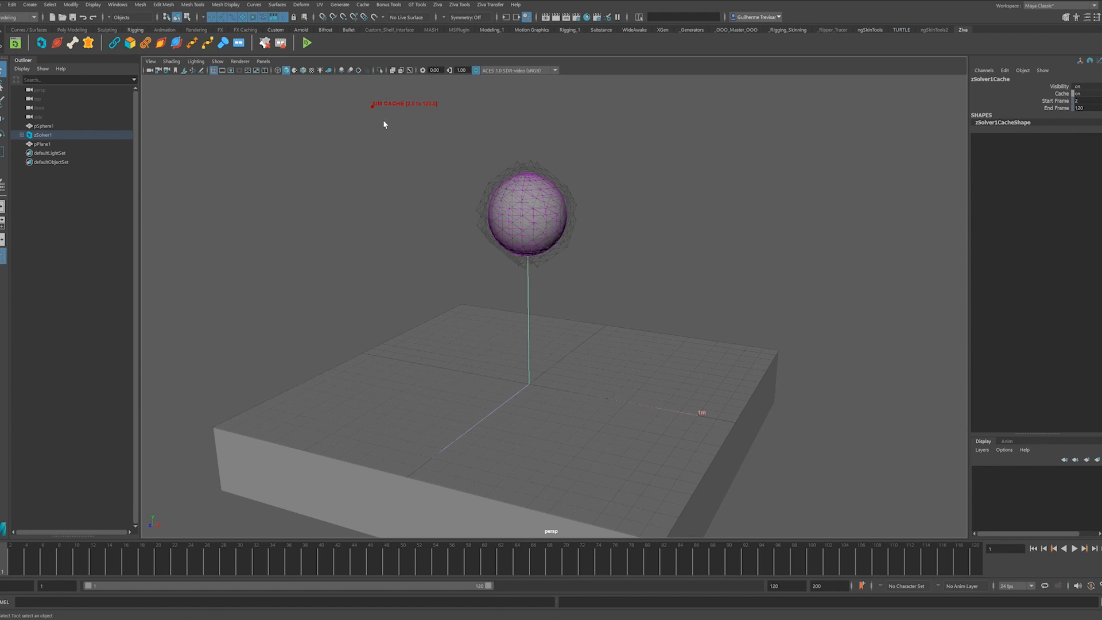
# - Clear the RAM cache, replay to recache frames 2–120, then select pSphere1
pyautogui.click(438, 4)
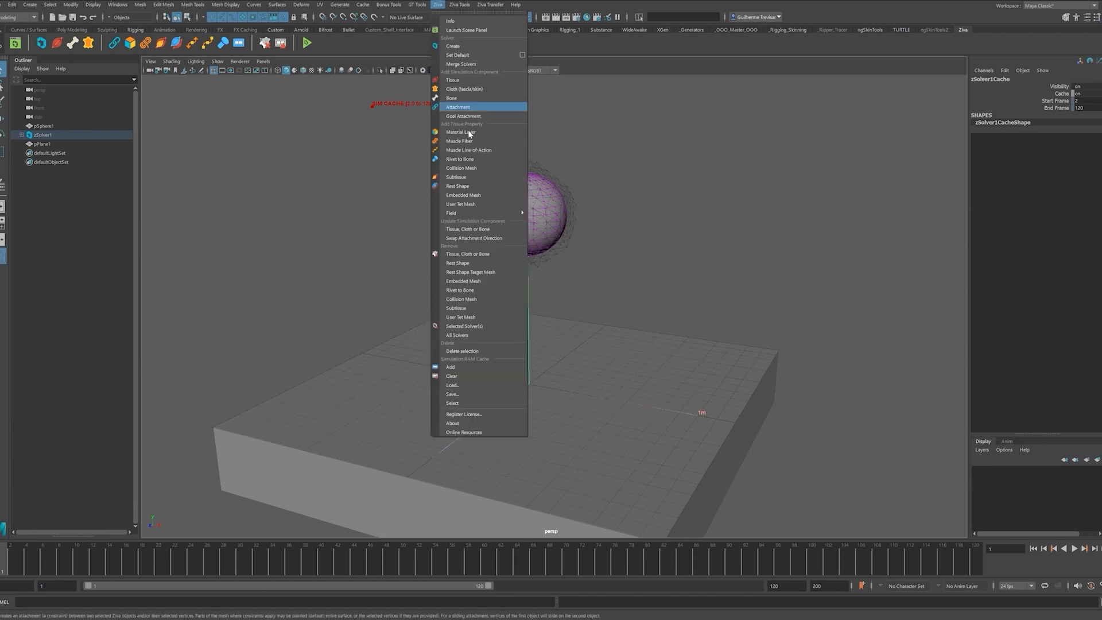
pyautogui.click(463, 377)
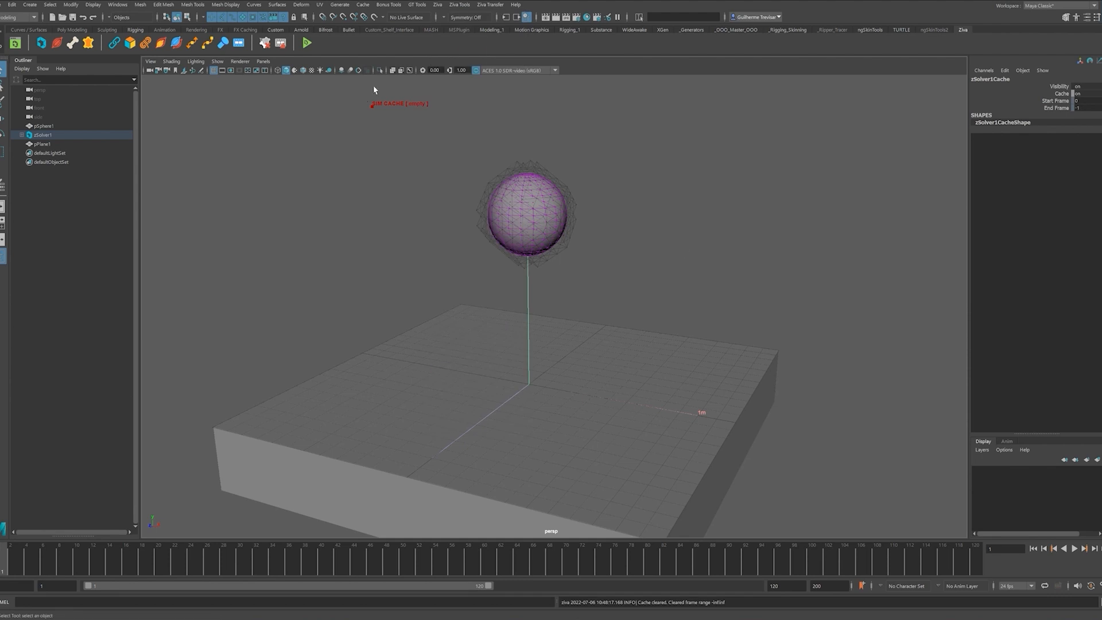
pyautogui.click(1078, 550)
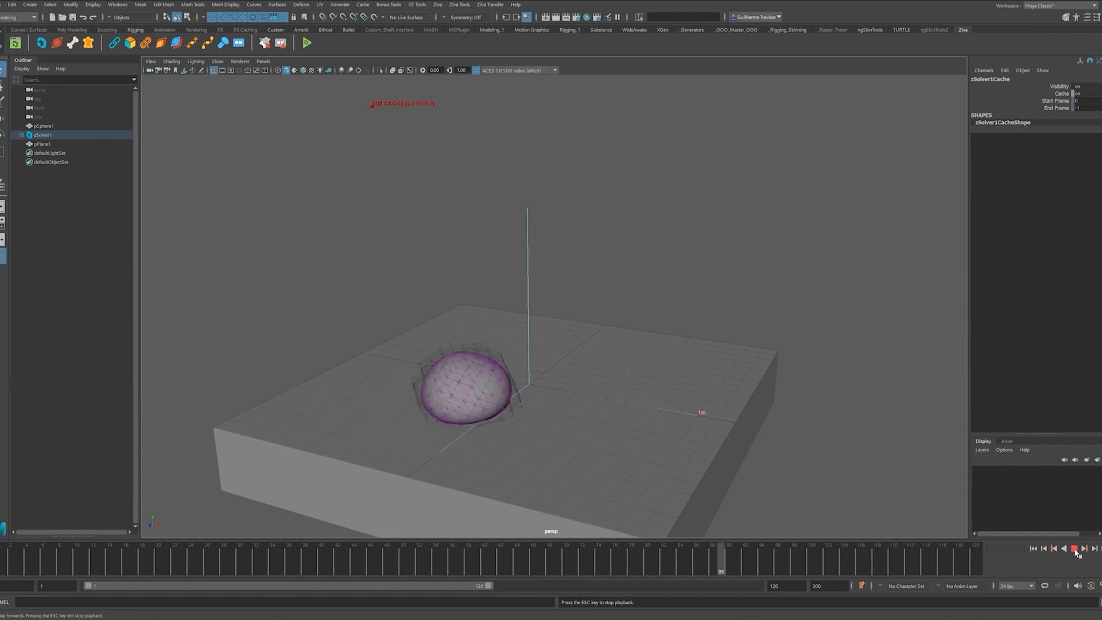
pyautogui.click(1033, 549)
pyautogui.click(699, 273)
pyautogui.keyDown('alt'); pyautogui.moveTo(699, 274); pyautogui.dragTo(569, 244); pyautogui.keyUp('alt')
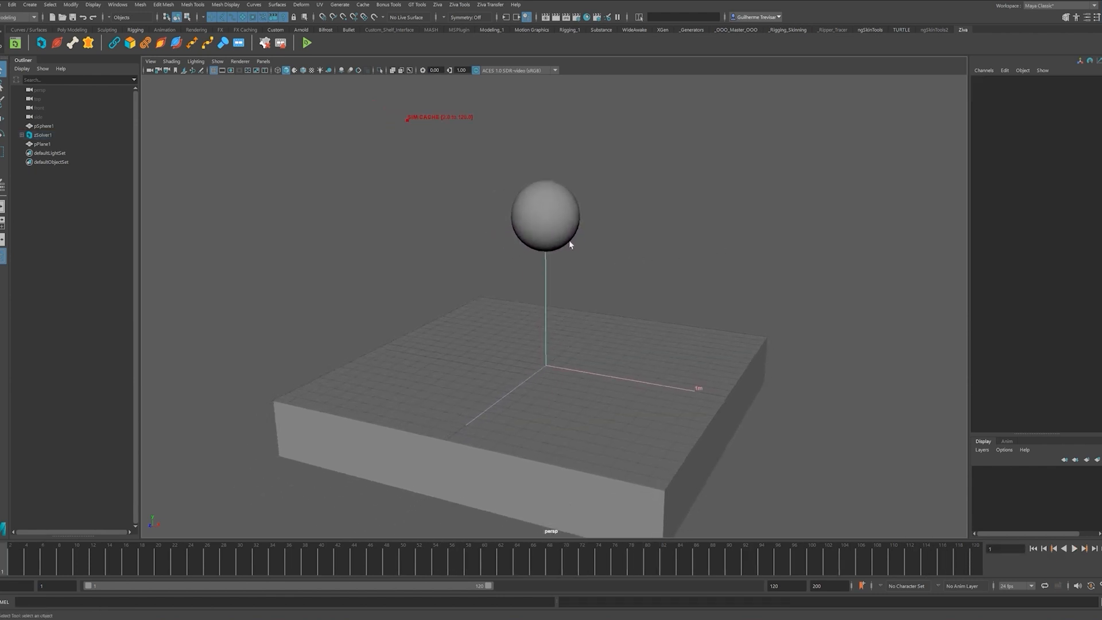
pyautogui.click(569, 243)
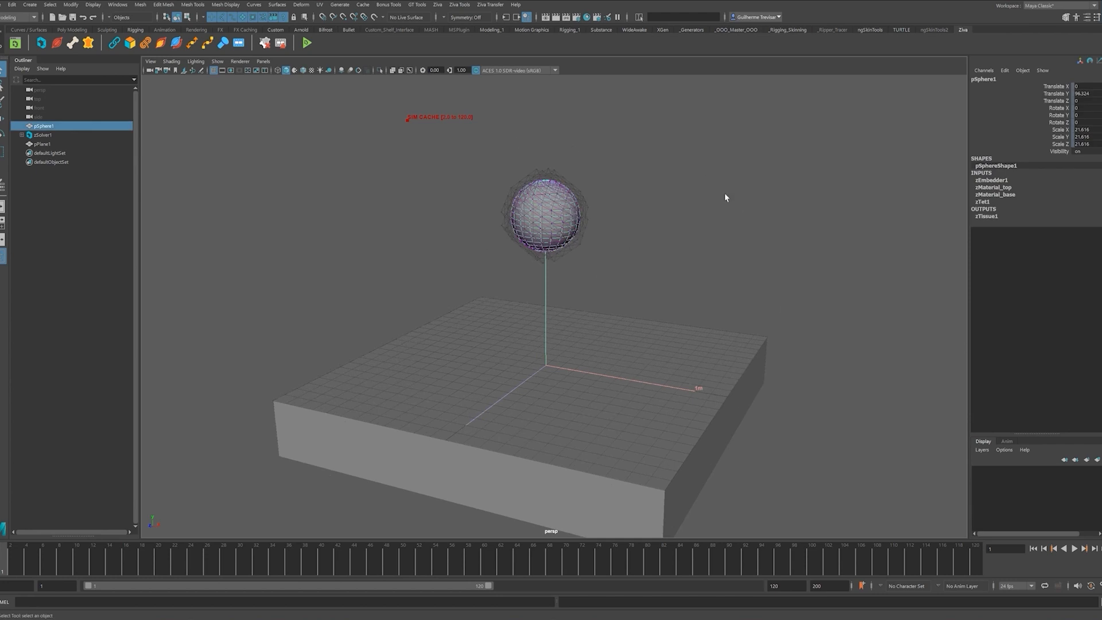
# - Create a new sphere, scale it down, and place it against the tissue sphere's side
pyautogui.keyDown('shift'); pyautogui.moveTo(693, 230); pyautogui.dragTo(736, 236, button='right'); pyautogui.keyUp('shift')
pyautogui.press('w')
pyautogui.moveTo(535, 324); pyautogui.dragTo(535, 153)
pyautogui.press('r')
pyautogui.press('w')
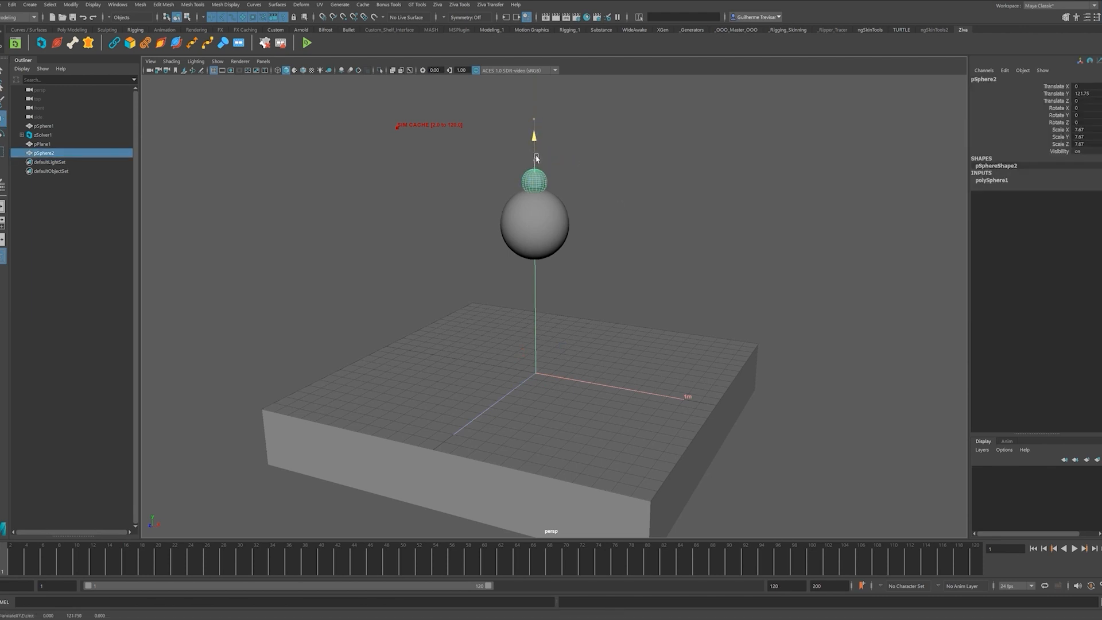
pyautogui.press('f')
pyautogui.scroll(-5, 605, 256)
pyautogui.keyDown('alt'); pyautogui.moveTo(605, 256); pyautogui.dragTo(587, 327); pyautogui.keyUp('alt')
pyautogui.moveTo(544, 221); pyautogui.dragTo(619, 311)
pyautogui.keyDown('alt'); pyautogui.moveTo(588, 274); pyautogui.dragTo(608, 342); pyautogui.keyUp('alt')
# - Key the small sphere's transforms, move it right at frame 26, then play and rewind
pyautogui.click(715, 290)
pyautogui.click(598, 248)
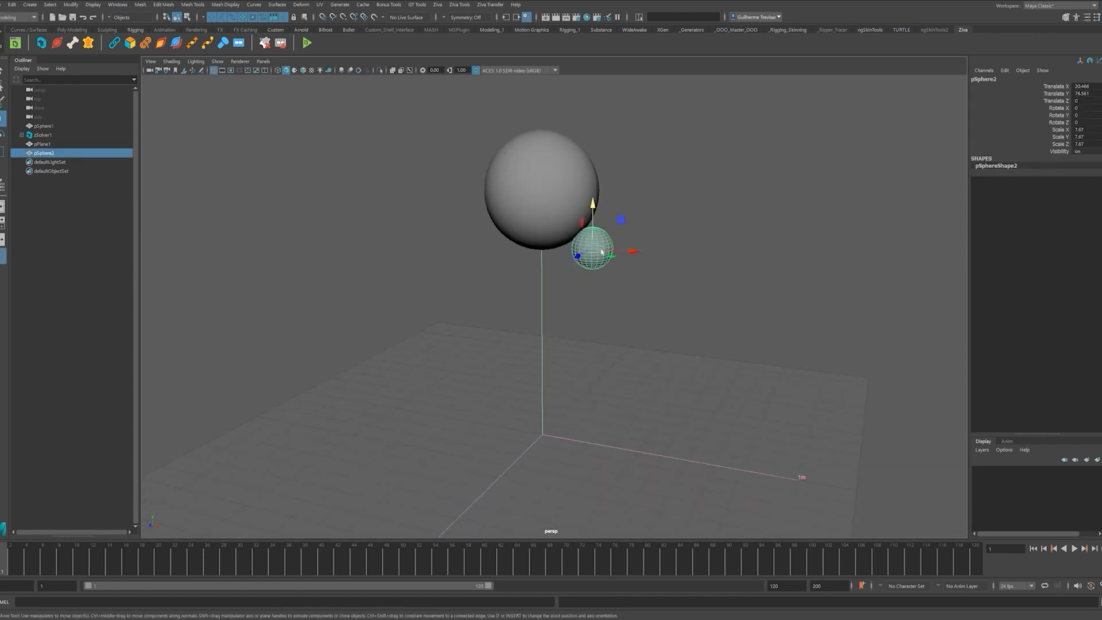
pyautogui.click(660, 332)
pyautogui.click(597, 248)
pyautogui.press('s')
pyautogui.click(207, 560)
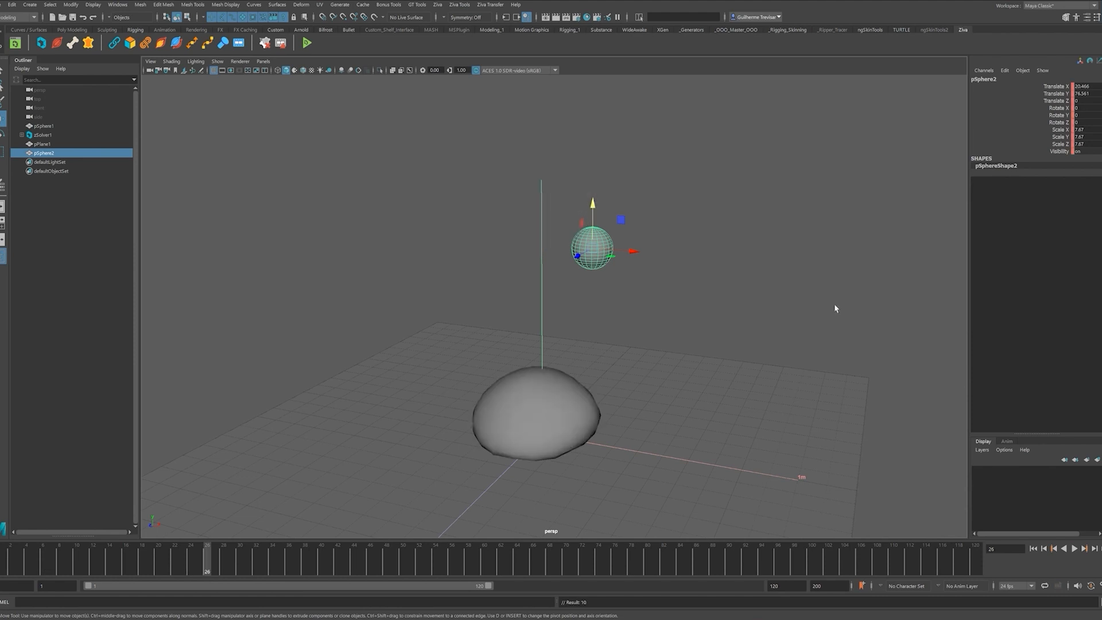
pyautogui.moveTo(627, 251); pyautogui.dragTo(675, 255)
pyautogui.hotkey('alt', 'v')
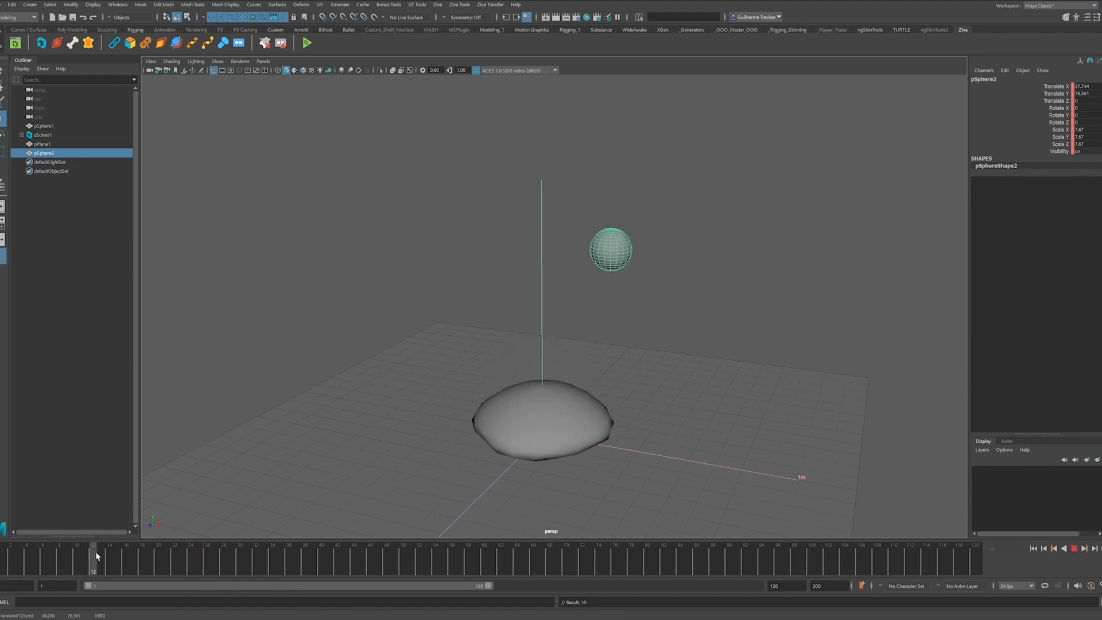
pyautogui.hotkey('alt', 'shift', 'v')
# - Make the small sphere the Ziva bone zBone2 and play the simulation
pyautogui.click(961, 236)
pyautogui.click(596, 265)
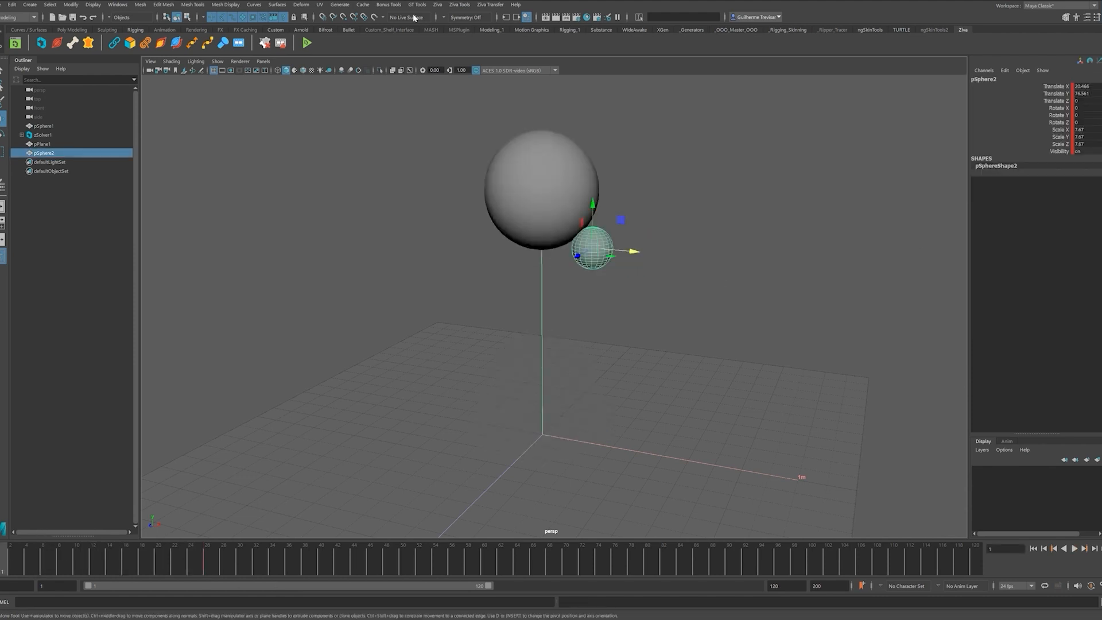
pyautogui.click(437, 5)
pyautogui.click(452, 98)
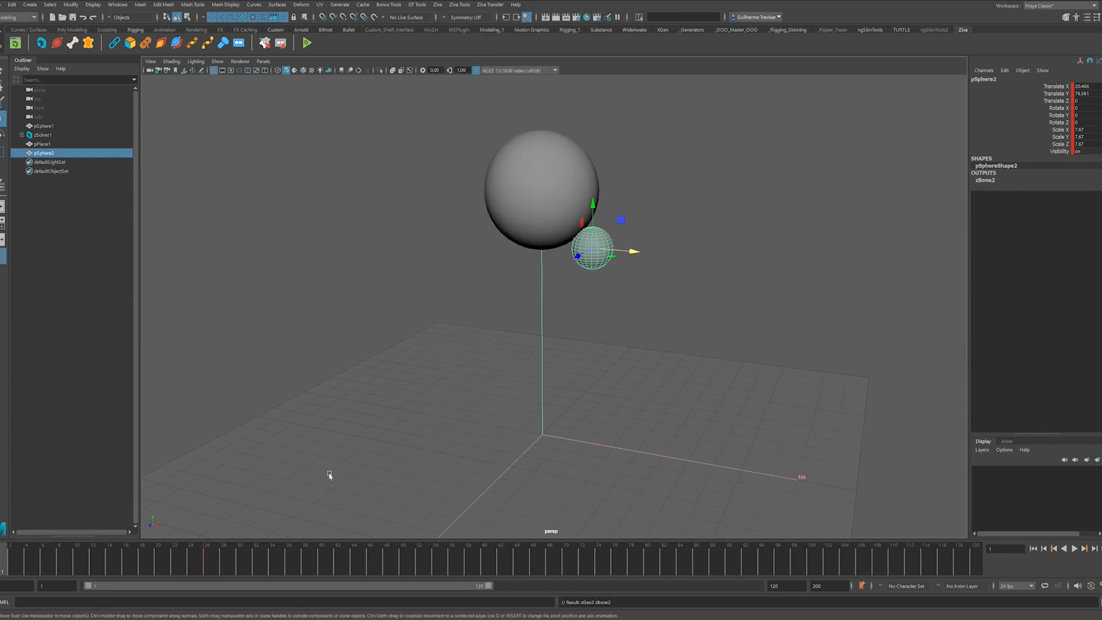
pyautogui.hotkey('alt', 'v')
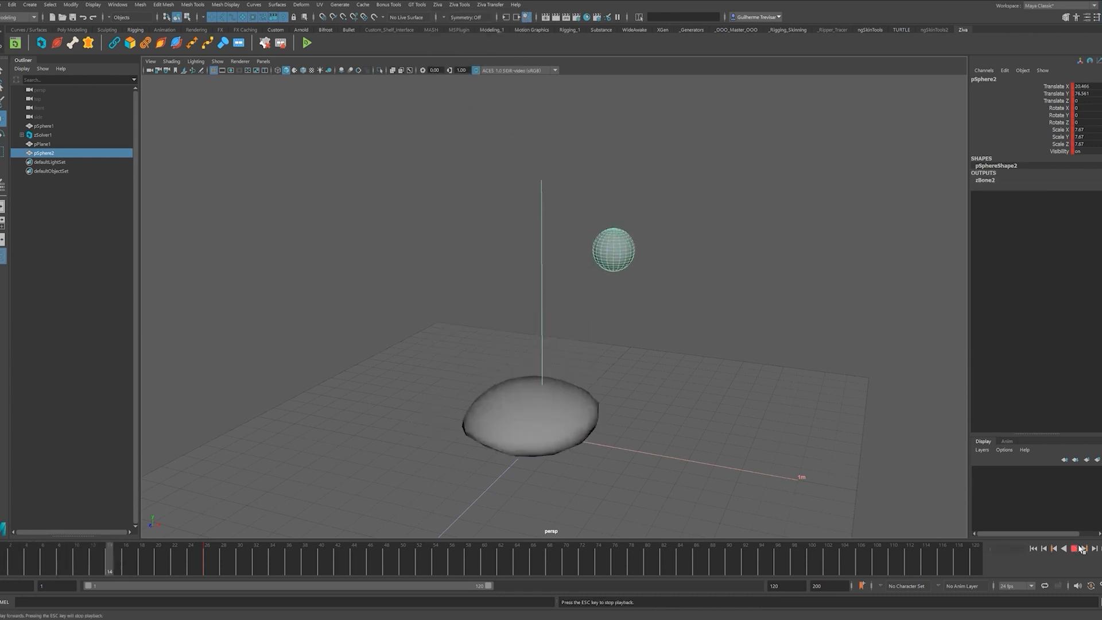
# - Replay the simulation from frame 1, reset, and zoom in on the two spheres
pyautogui.click(1033, 549)
pyautogui.click(1075, 549)
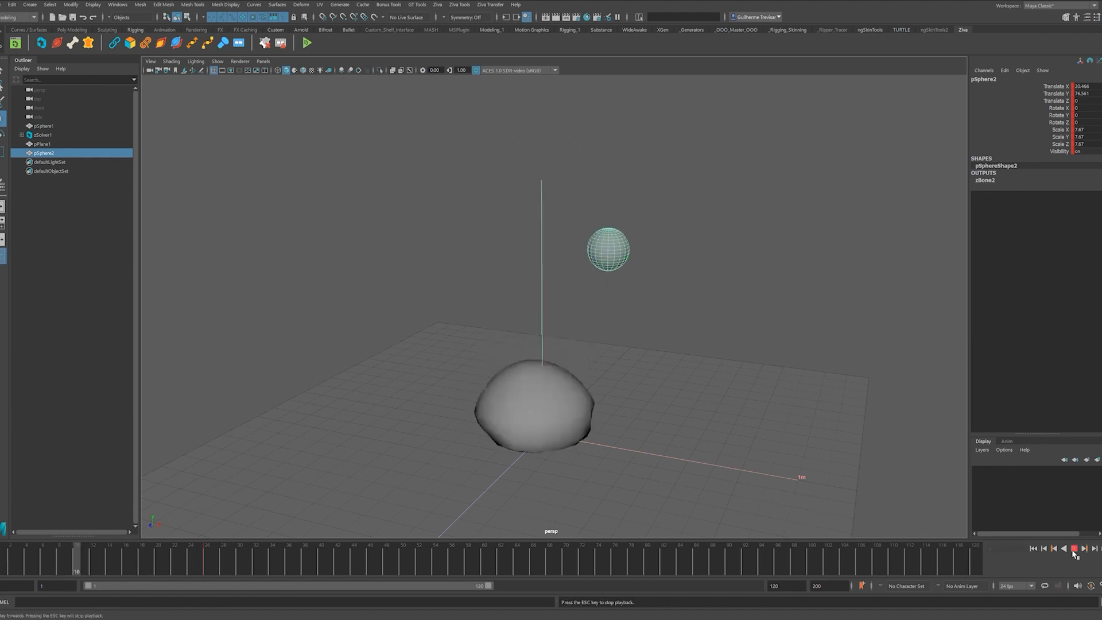
pyautogui.click(1033, 549)
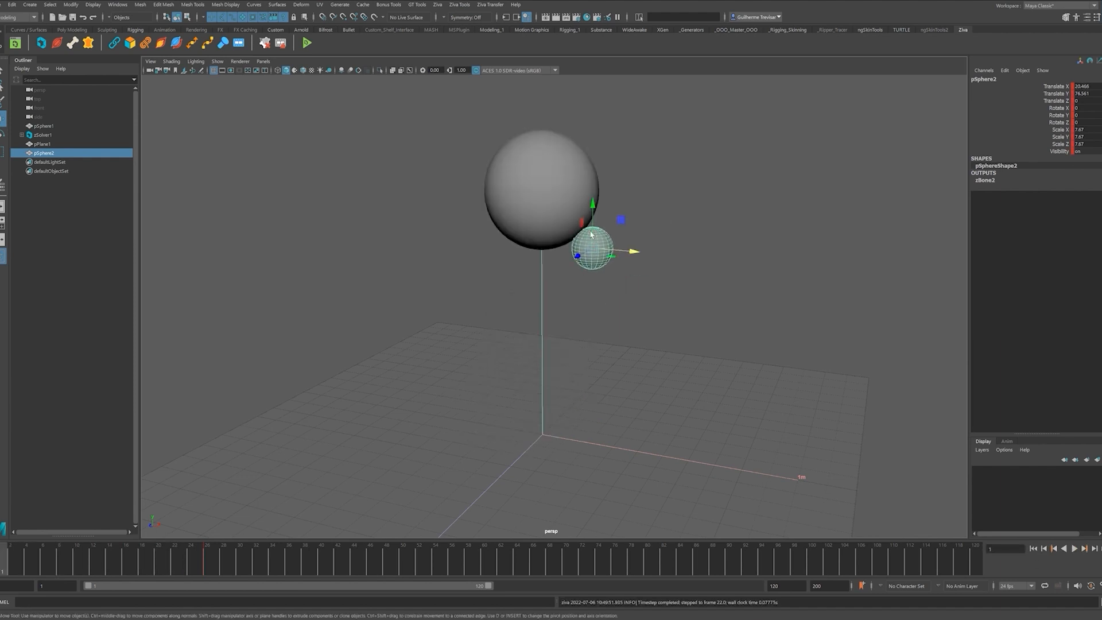
pyautogui.click(614, 288)
pyautogui.hotkey('ctrl', 'z')
pyautogui.scroll(3, 620, 299)
pyautogui.rightClick(554, 234)
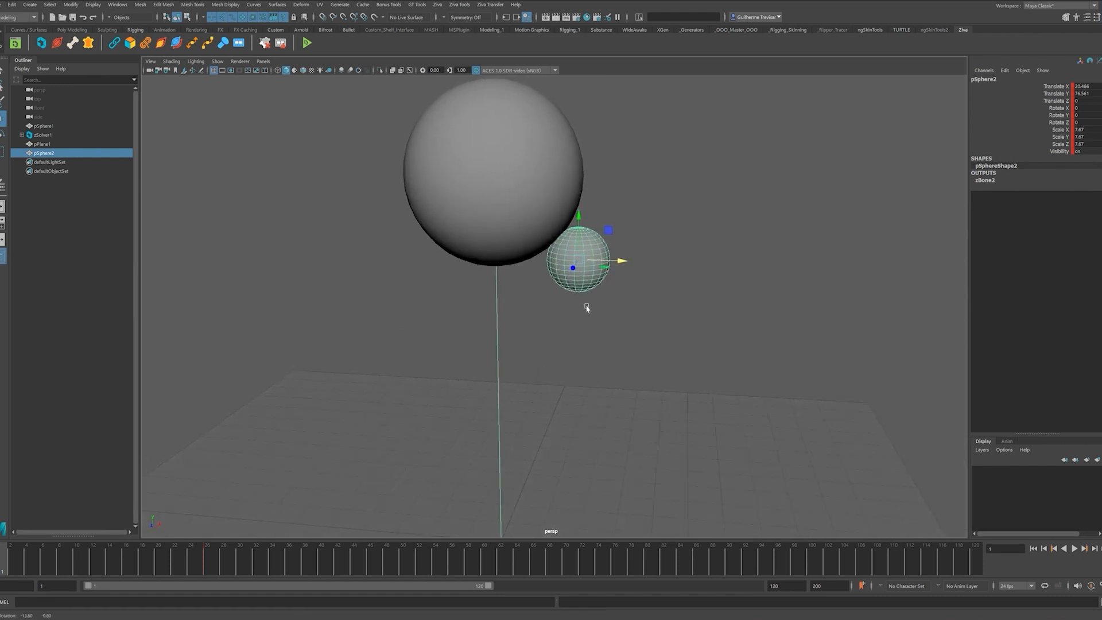
pyautogui.click(612, 263)
pyautogui.click(586, 253)
pyautogui.rightClick(587, 252)
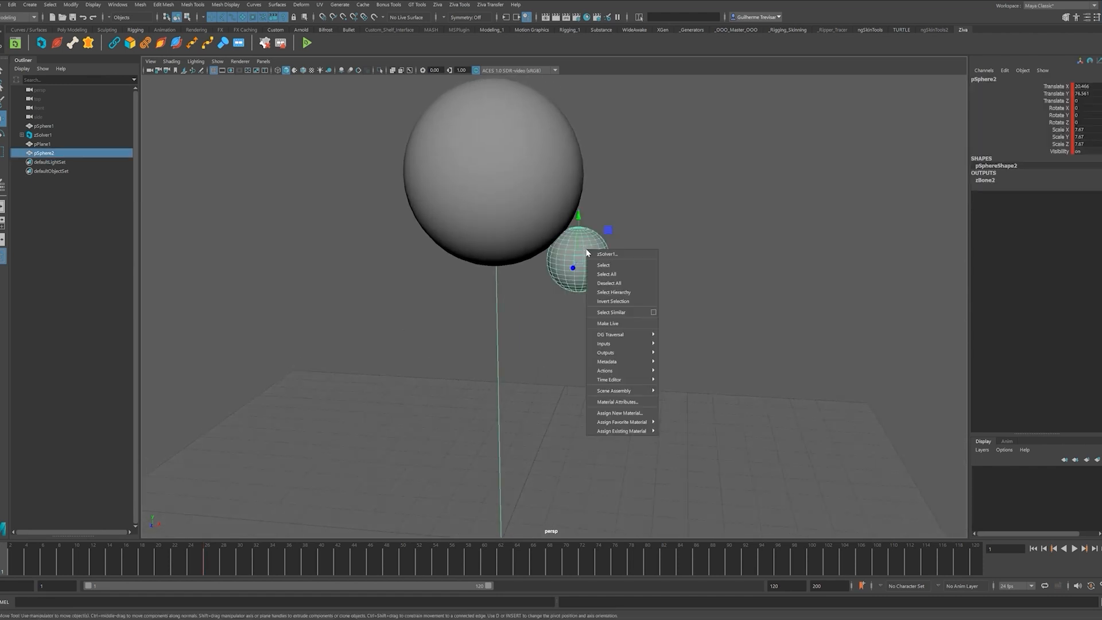
pyautogui.click(607, 254)
pyautogui.press('q')
pyautogui.click(652, 263)
# - Select the small sphere's vertices touching the tissue, plus pSphere1 from the Outliner
pyautogui.rightClick(587, 252)
pyautogui.click(587, 251)
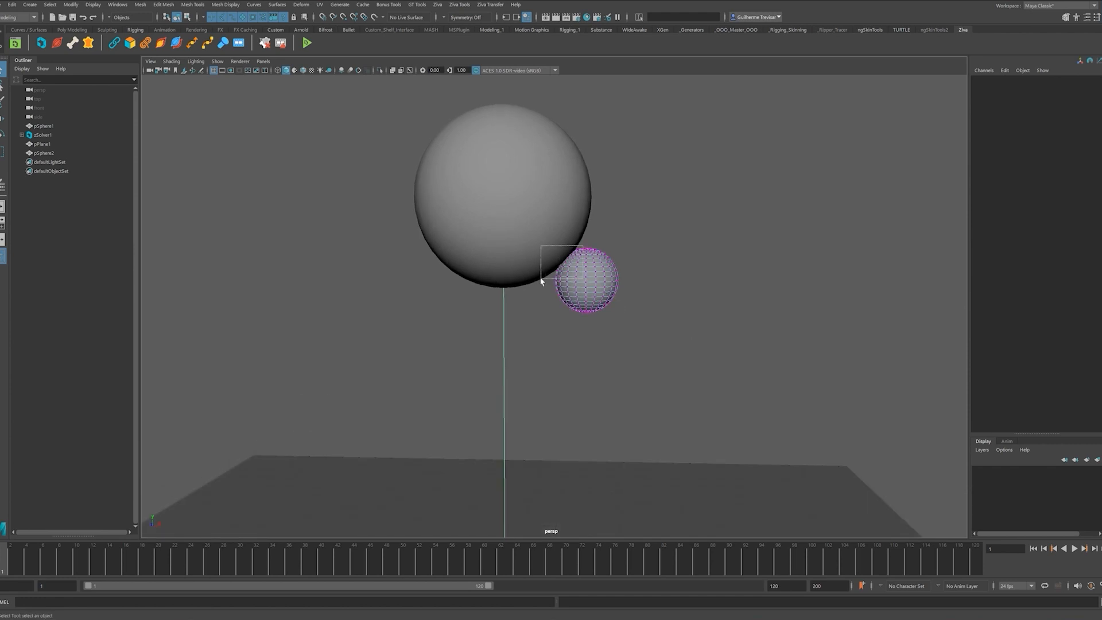
pyautogui.moveTo(541, 281); pyautogui.dragTo(541, 283)
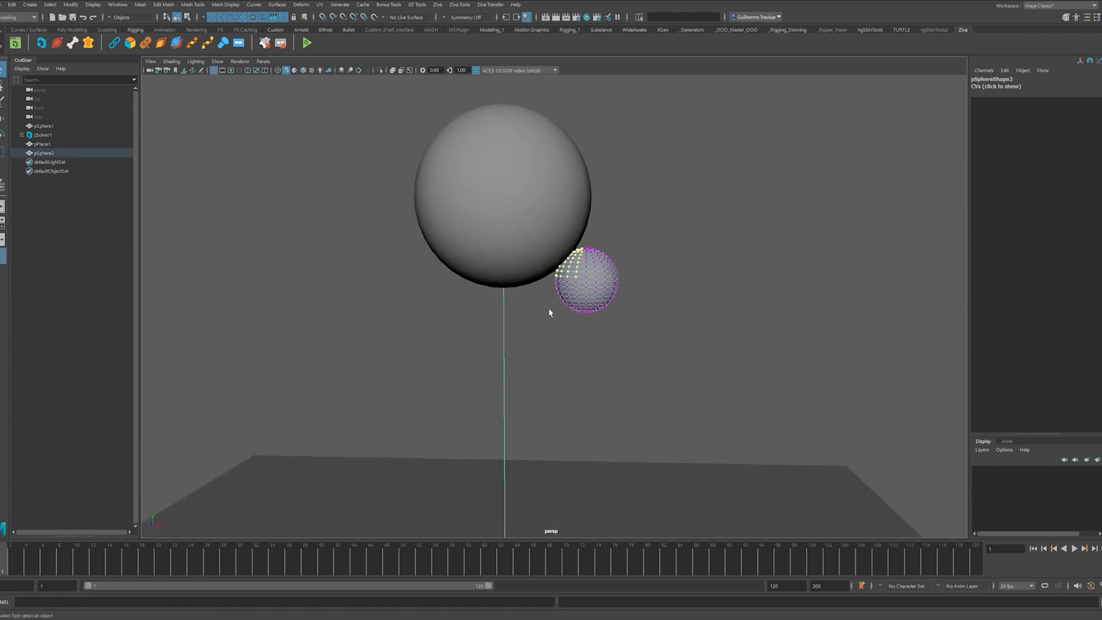
pyautogui.click(46, 127)
pyautogui.keyDown('alt'); pyautogui.moveTo(577, 373); pyautogui.dragTo(494, 241); pyautogui.keyUp('alt')
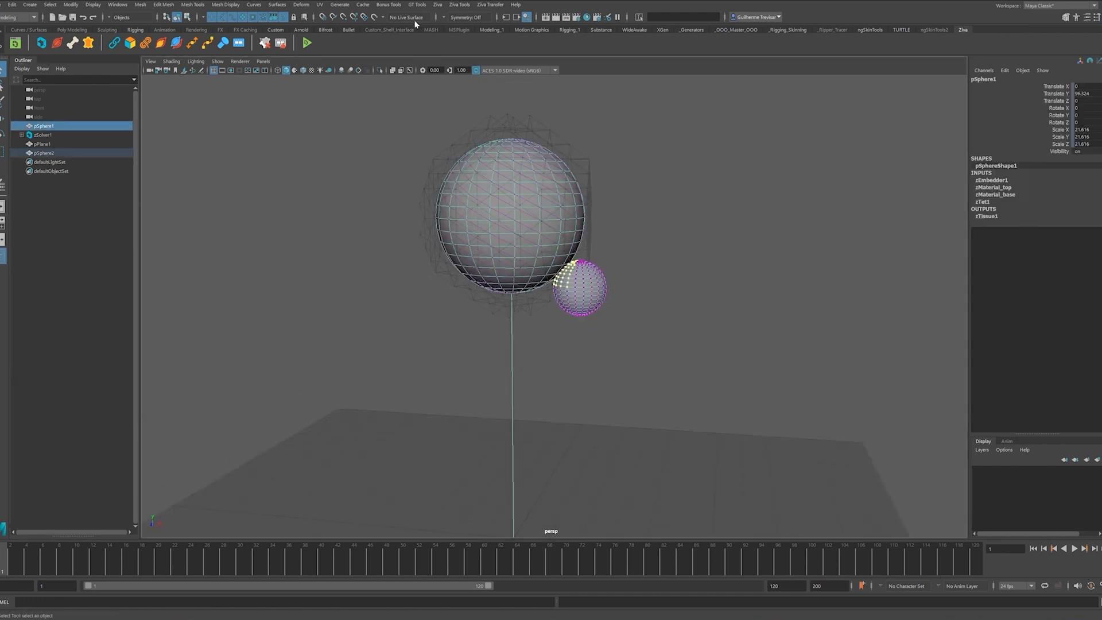
# - Create Ziva attachment zAttachment1, return to object mode, and play the simulation
pyautogui.click(438, 6)
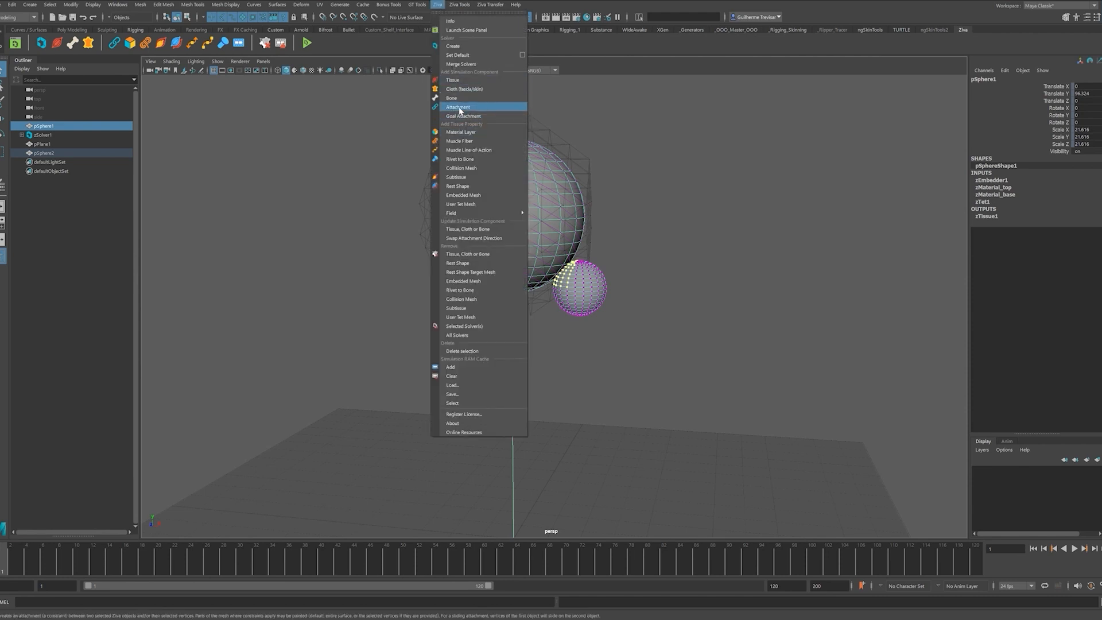
pyautogui.click(458, 108)
pyautogui.scroll(10, 597, 315)
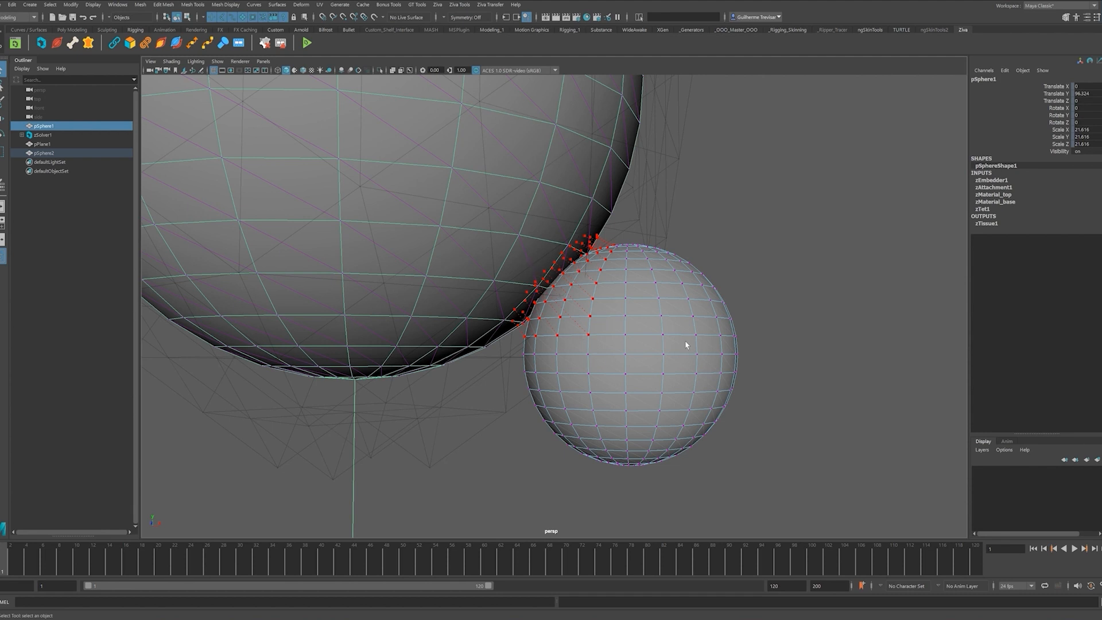
pyautogui.scroll(-5, 479, 243)
pyautogui.rightClick(698, 227)
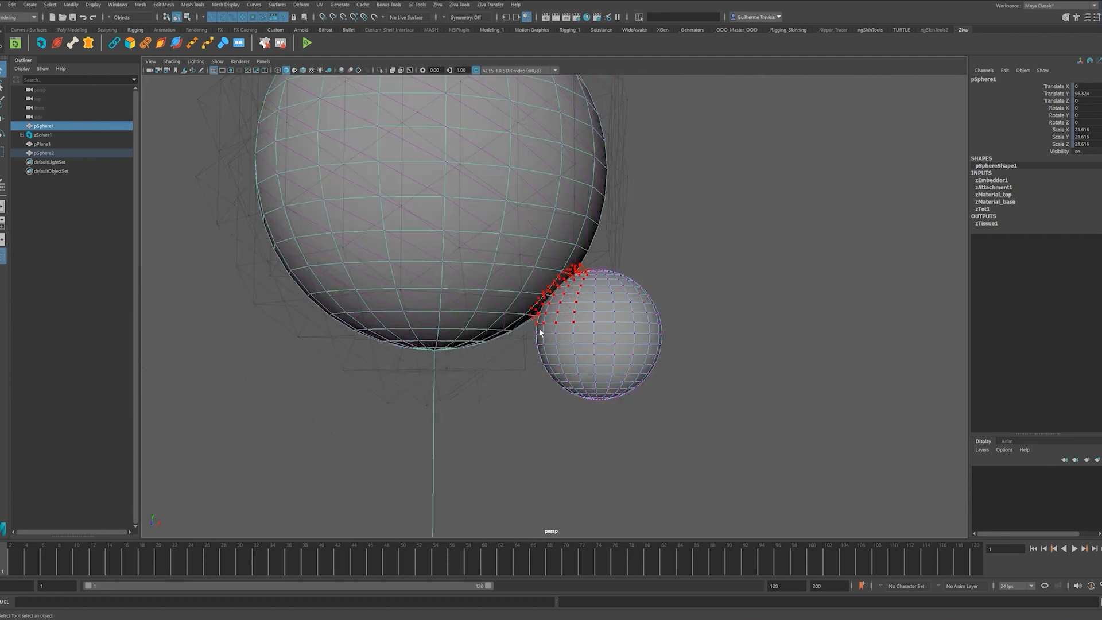
pyautogui.click(746, 216)
pyautogui.keyDown('alt'); pyautogui.moveTo(662, 362); pyautogui.dragTo(625, 318); pyautogui.keyUp('alt')
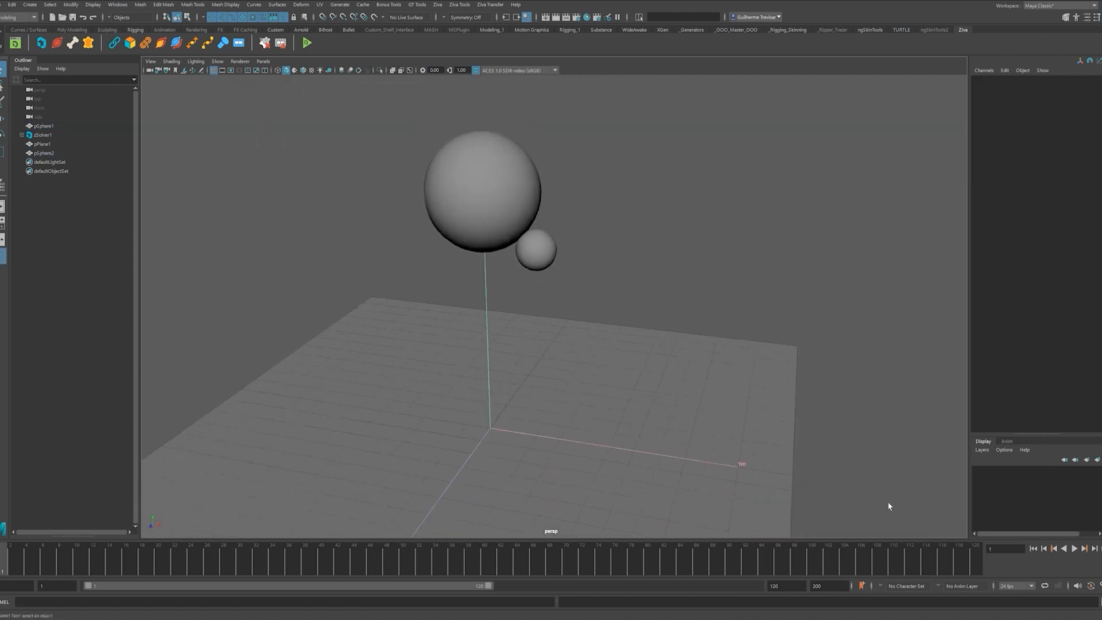
pyautogui.click(1077, 549)
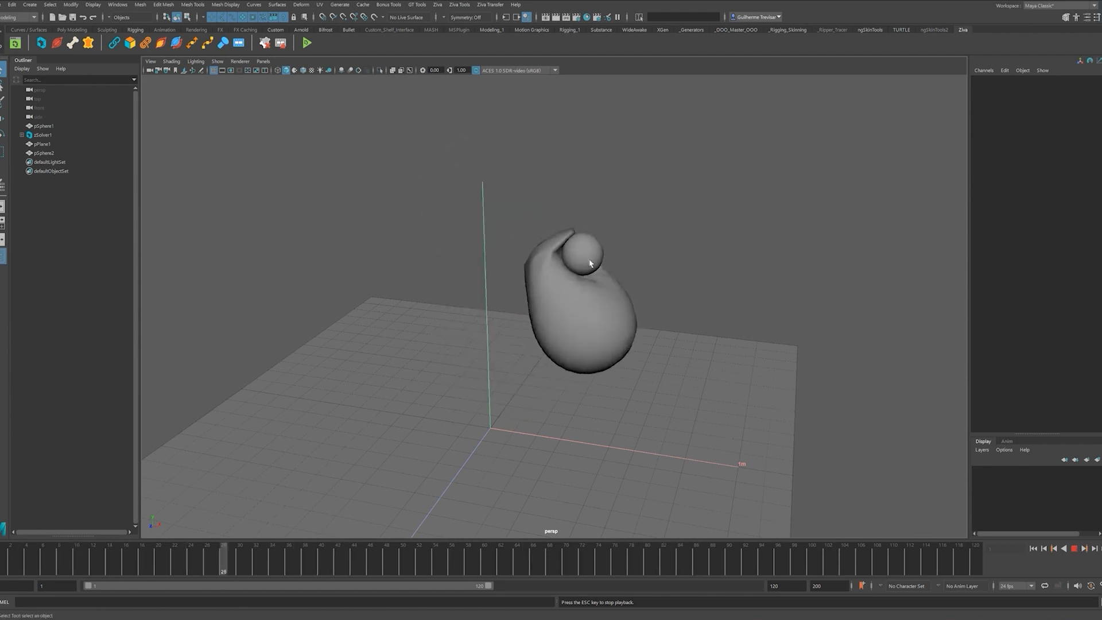
pyautogui.keyDown('alt'); pyautogui.moveTo(504, 308); pyautogui.dragTo(594, 308); pyautogui.keyUp('alt')
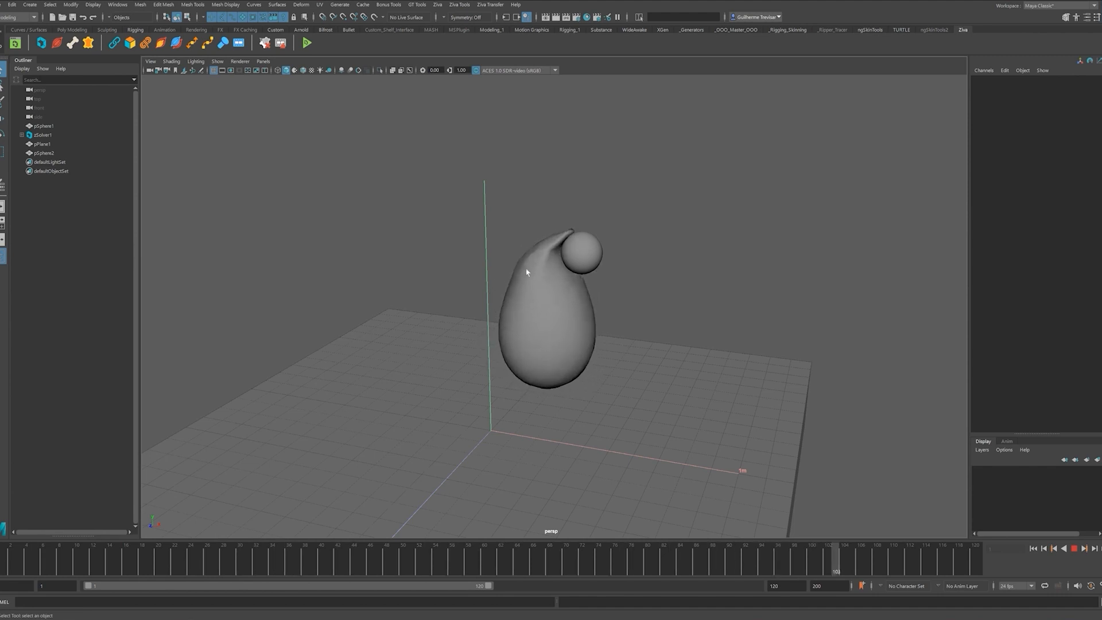
pyautogui.click(1077, 550)
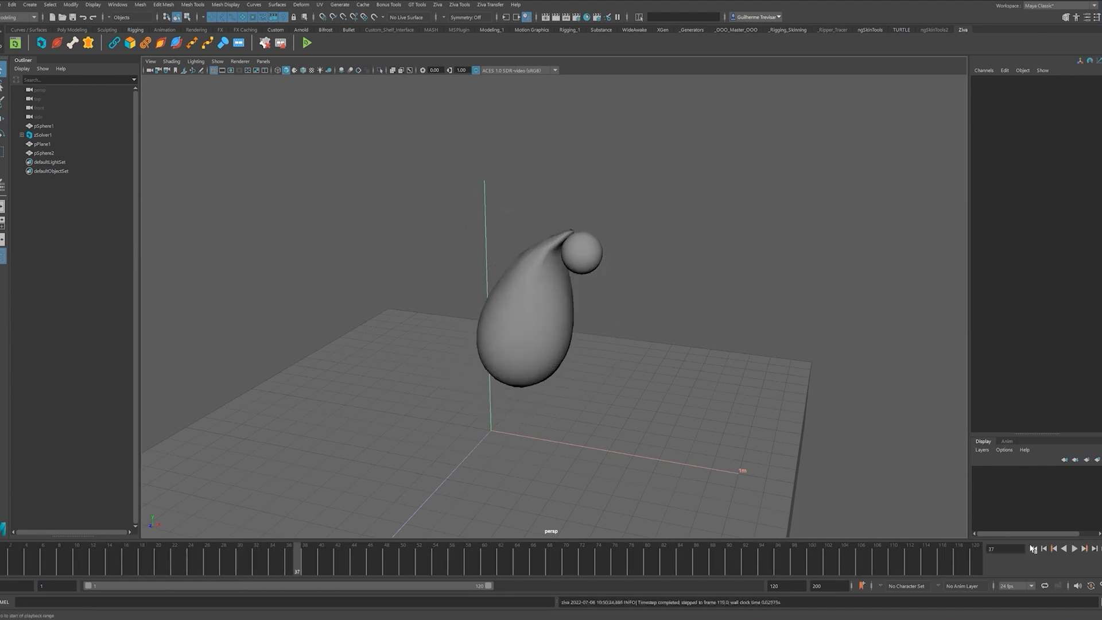
pyautogui.click(1033, 549)
pyautogui.click(1073, 548)
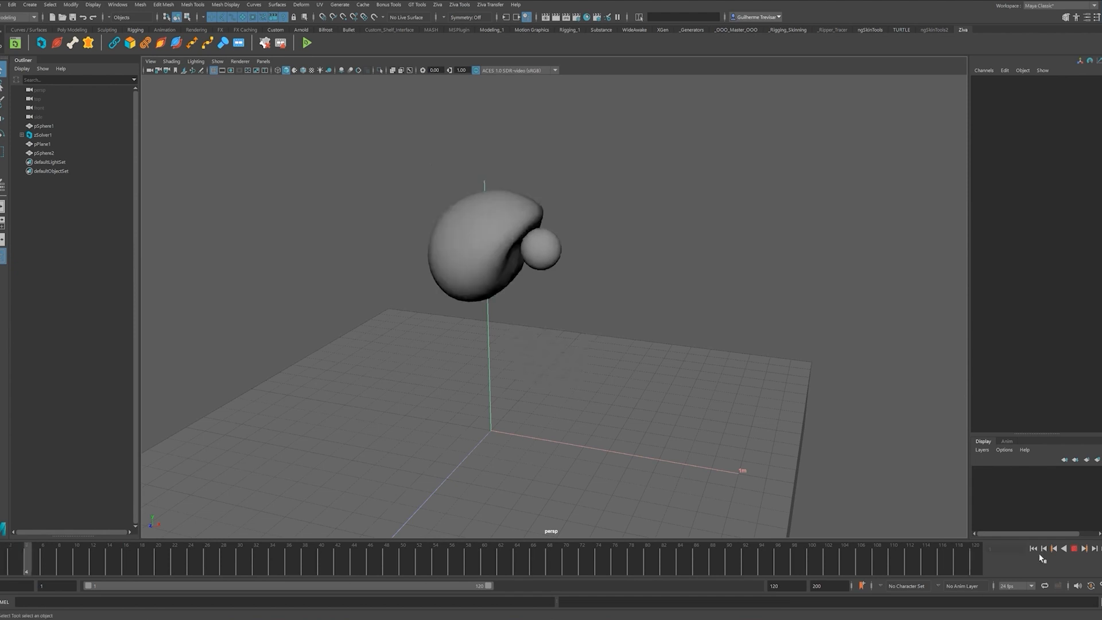
pyautogui.click(1074, 548)
pyautogui.click(1034, 549)
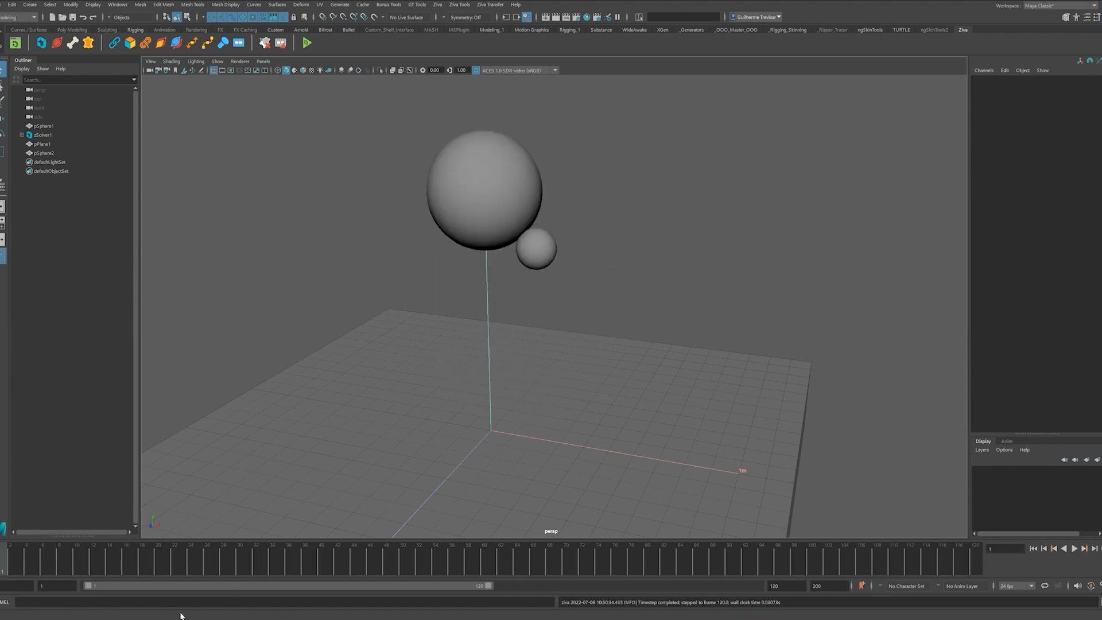
pyautogui.click(1074, 548)
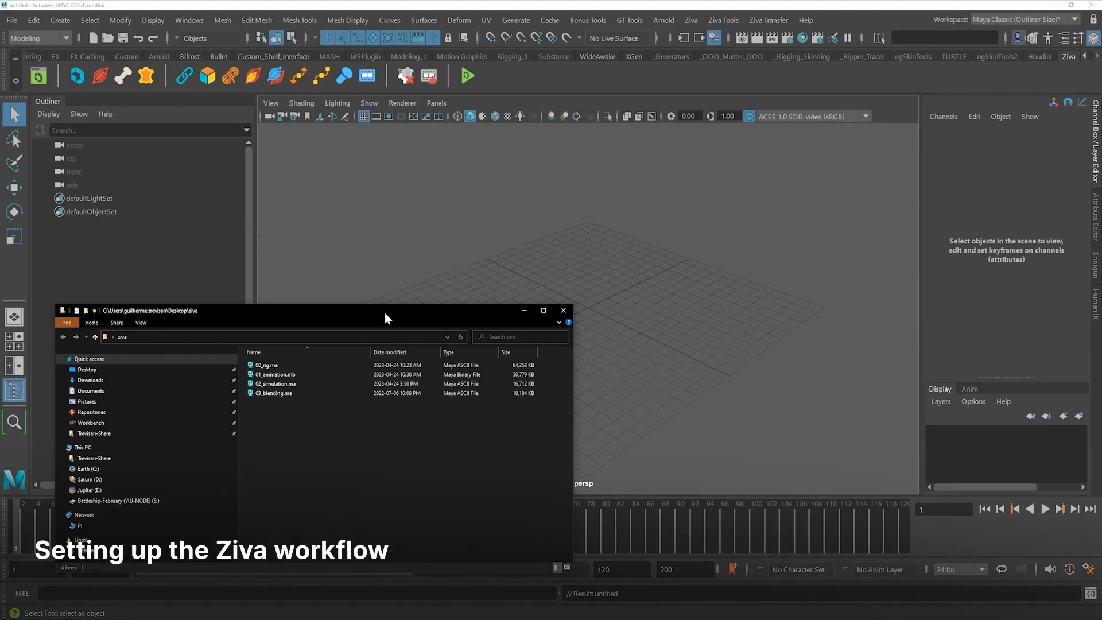
# - Reposition the ziva folder window and bring up the zivaSteps.png workflow diagram
pyautogui.moveTo(386, 312); pyautogui.dragTo(395, 311)
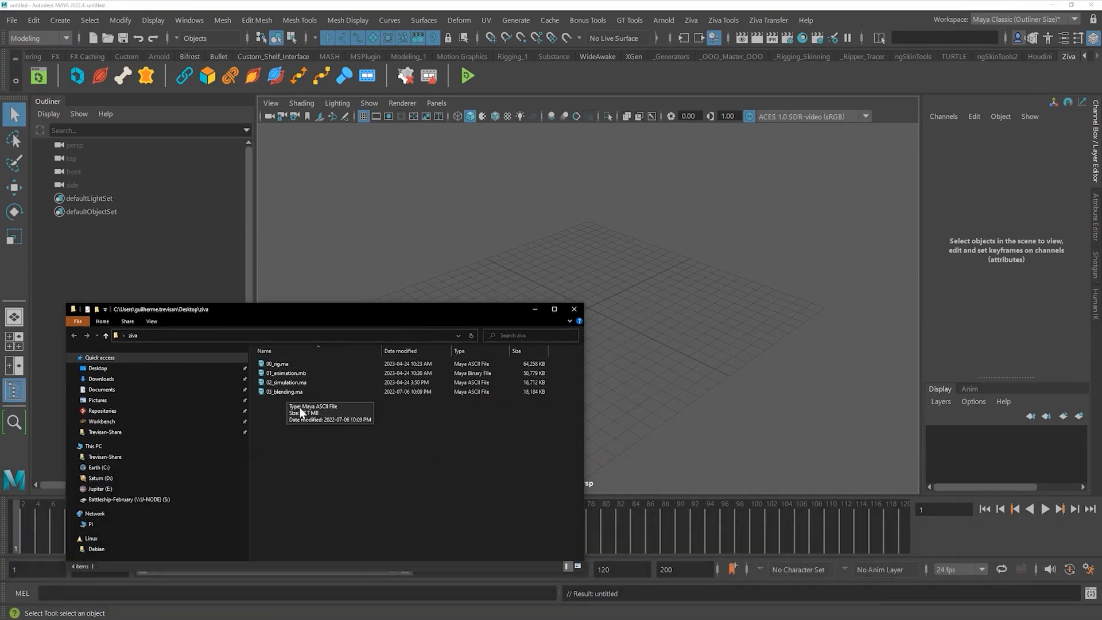
pyautogui.moveTo(304, 317)
pyautogui.mouseDown()
pyautogui.moveTo(287, 318)
pyautogui.moveTo(288, 329)
pyautogui.mouseUp()
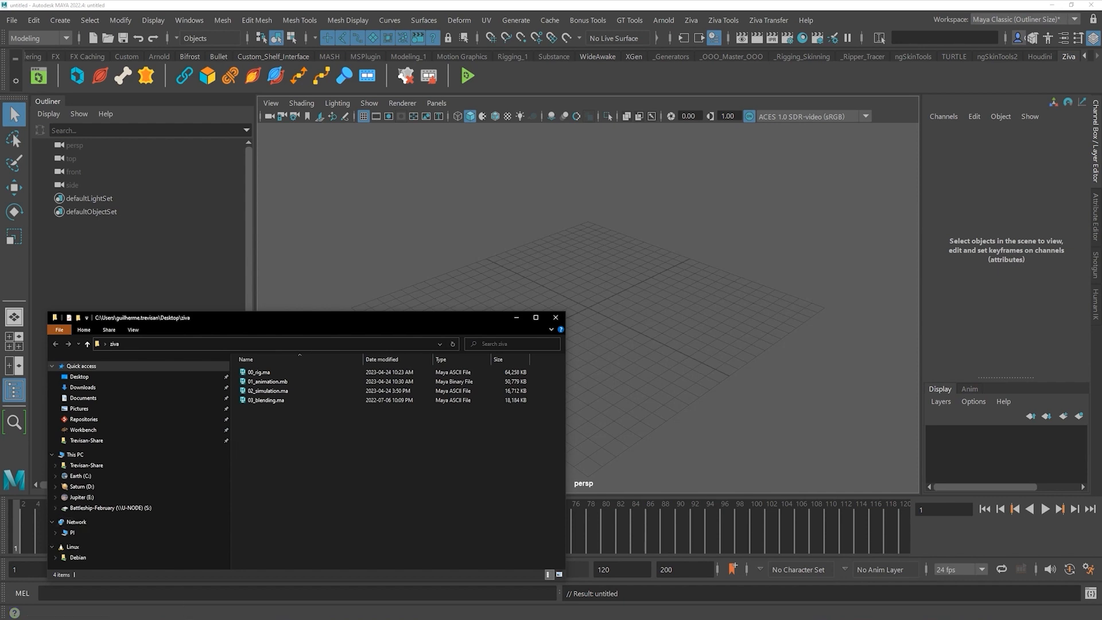
pyautogui.hotkey('alt', 'Tab')
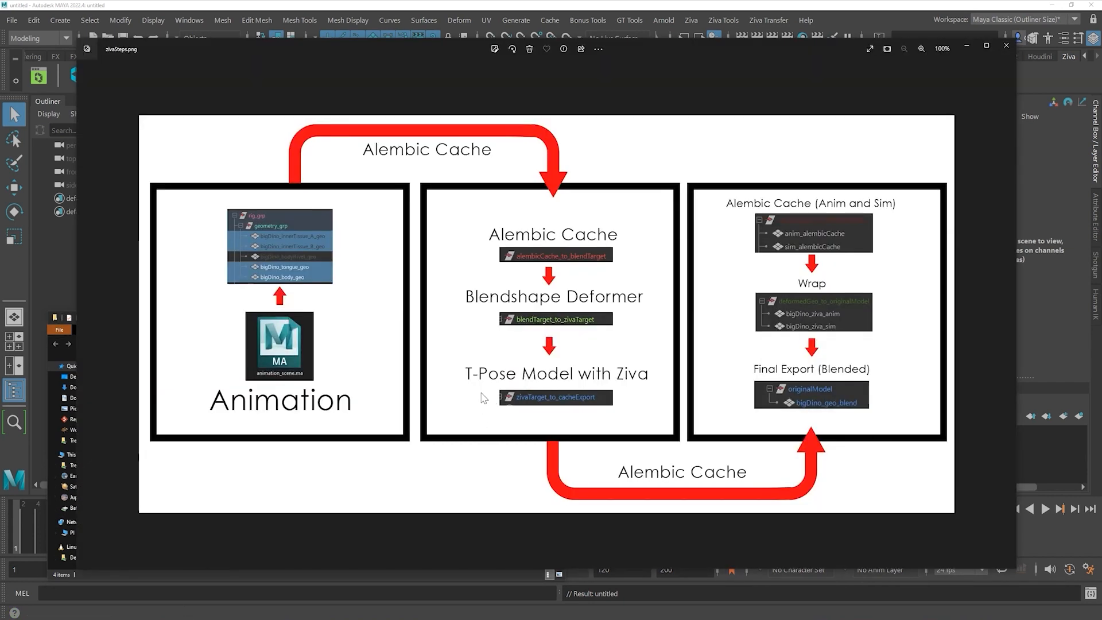
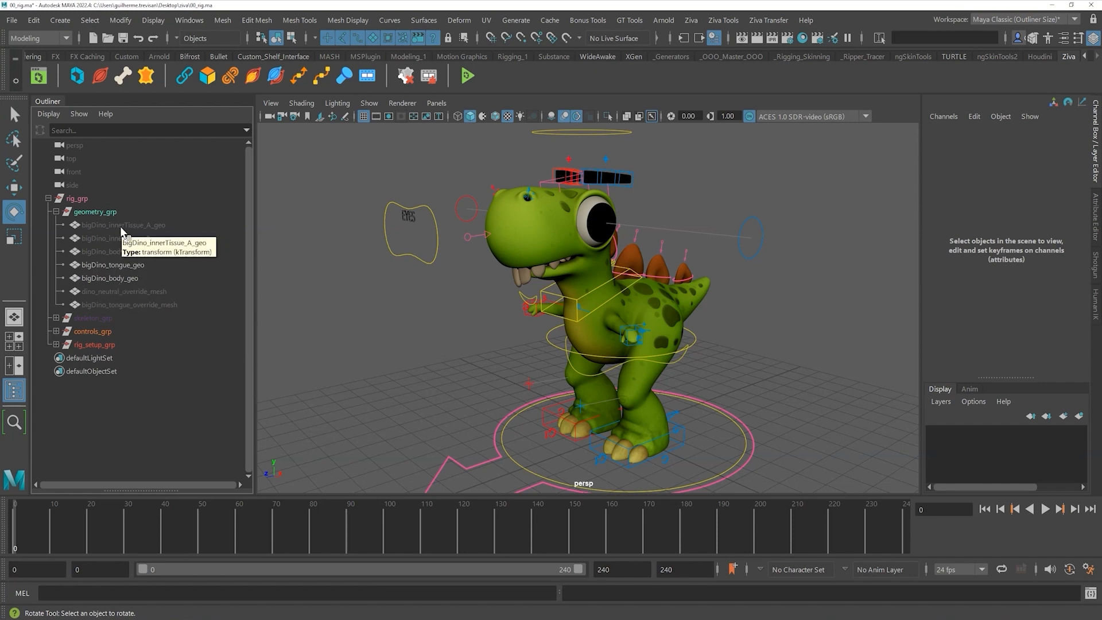
# - Select bigDino_innerTissue_A_geo in the Outliner and unhide it with H
pyautogui.click(126, 225)
pyautogui.click(126, 280)
pyautogui.click(275, 299)
pyautogui.click(118, 279)
pyautogui.keyDown('alt'); pyautogui.moveTo(402, 275); pyautogui.dragTo(432, 300); pyautogui.keyUp('alt')
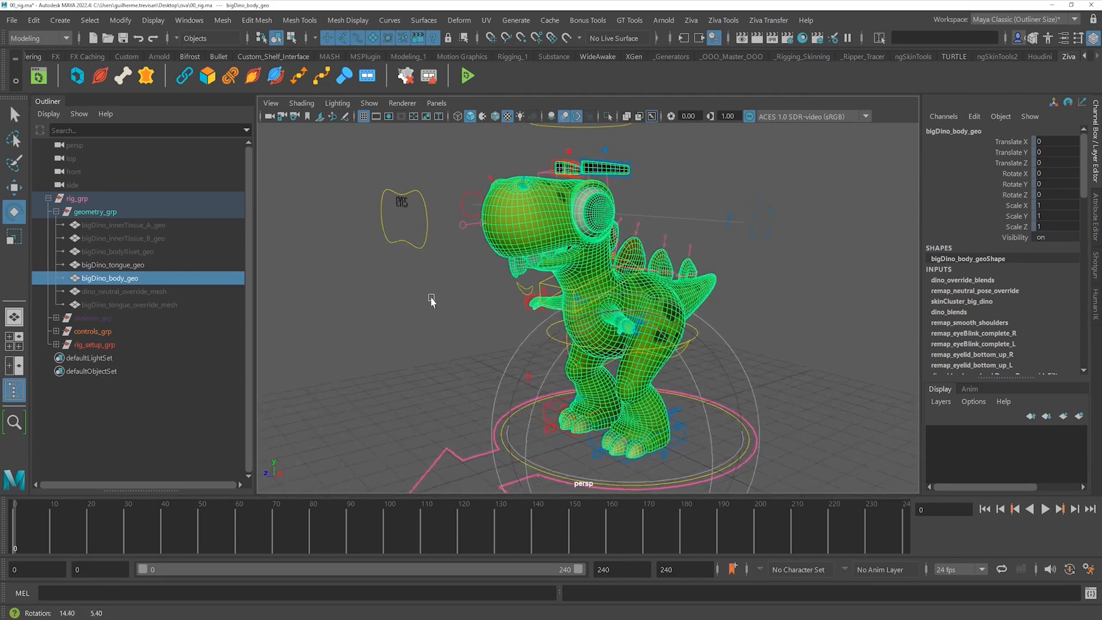
pyautogui.click(370, 336)
pyautogui.click(163, 226)
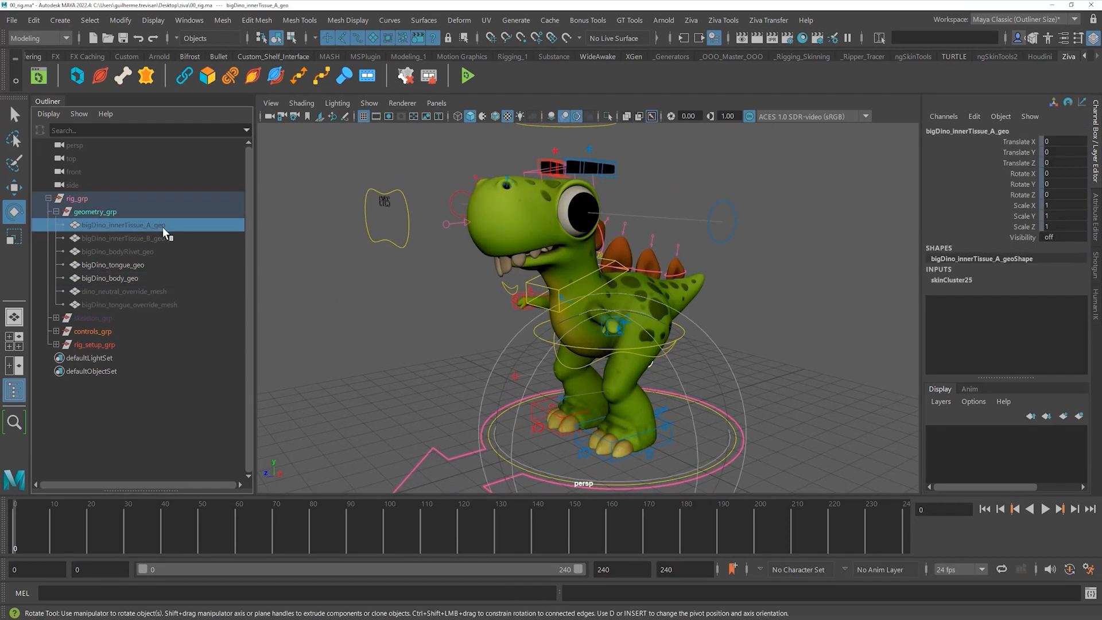
pyautogui.press('h')
# - Switch the viewport to wireframe to see the inner tissue inside the dino
pyautogui.moveTo(485, 325)
pyautogui.keyDown('alt'); pyautogui.mouseDown()
pyautogui.moveTo(424, 323)
pyautogui.moveTo(448, 323)
pyautogui.mouseUp(); pyautogui.keyUp('alt')
pyautogui.press('4')
pyautogui.keyDown('alt'); pyautogui.moveTo(376, 333); pyautogui.dragTo(400, 333, button='right'); pyautogui.keyUp('alt')
pyautogui.keyDown('alt'); pyautogui.moveTo(400, 336); pyautogui.dragTo(417, 334); pyautogui.keyUp('alt')
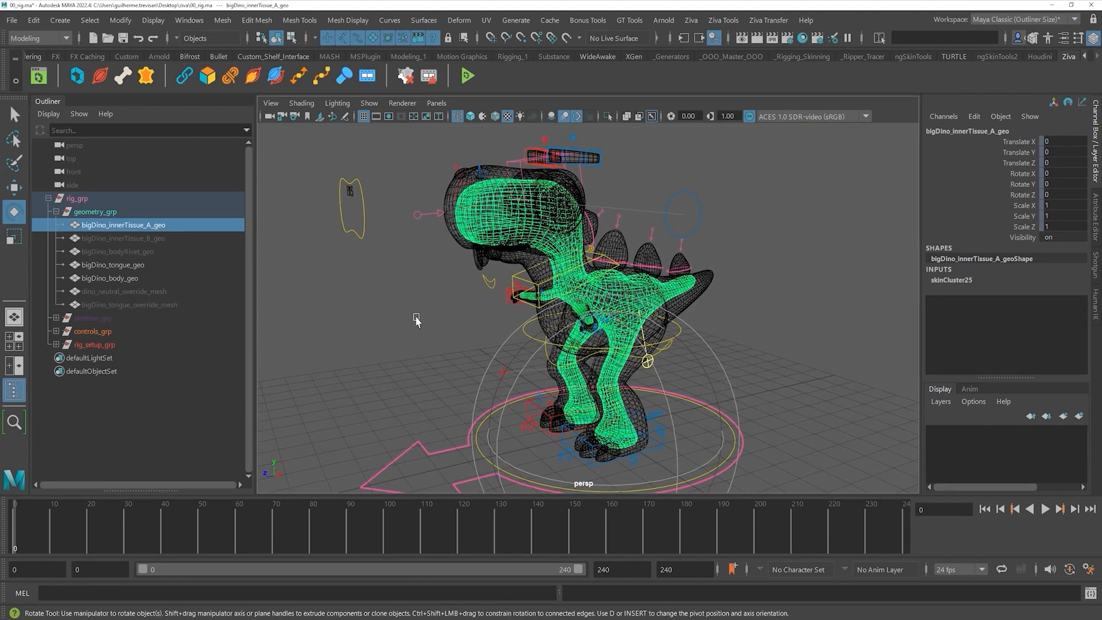
pyautogui.moveTo(492, 347)
pyautogui.keyDown('alt'); pyautogui.mouseDown()
pyautogui.moveTo(440, 339)
pyautogui.moveTo(479, 337)
pyautogui.mouseUp(); pyautogui.keyUp('alt')
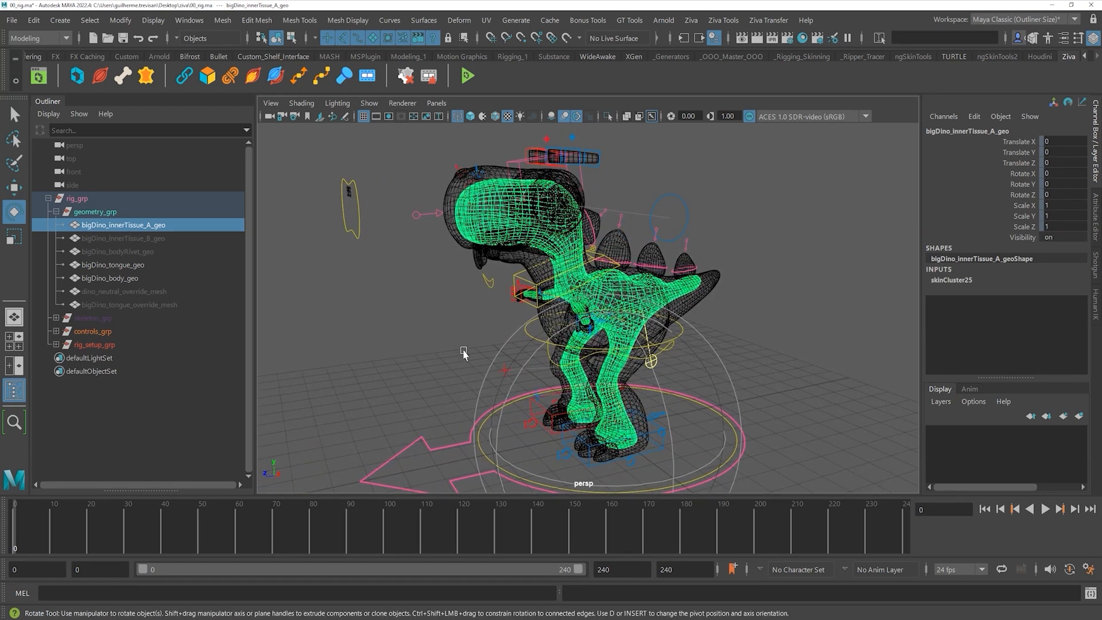
pyautogui.keyDown('alt'); pyautogui.moveTo(443, 343); pyautogui.dragTo(630, 360); pyautogui.keyUp('alt')
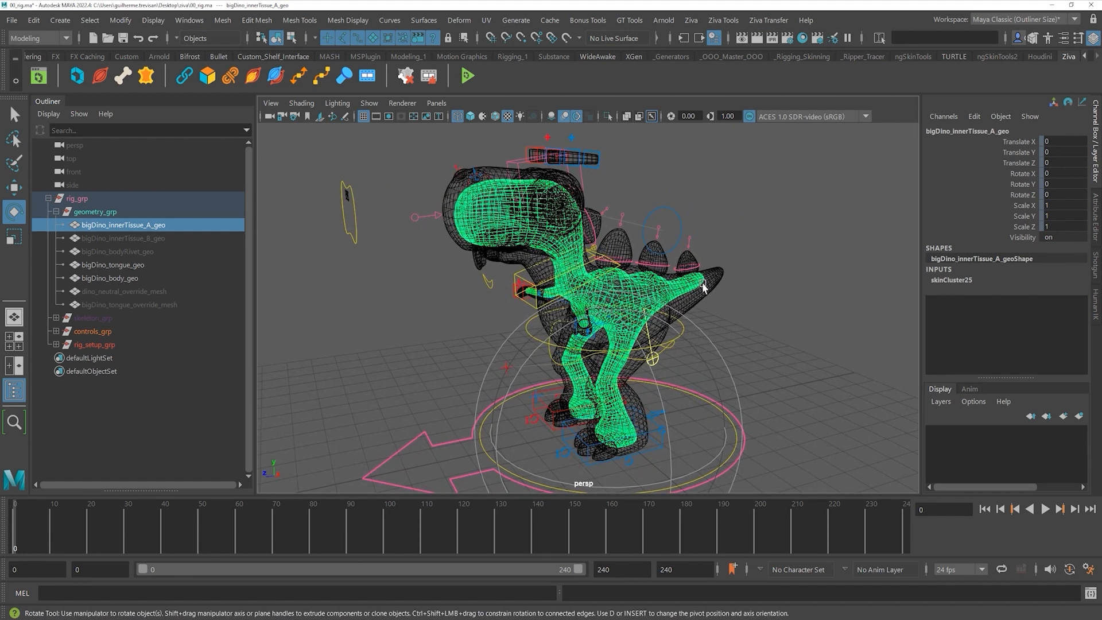
pyautogui.keyDown('alt'); pyautogui.moveTo(453, 314); pyautogui.dragTo(506, 316, button='right'); pyautogui.keyUp('alt')
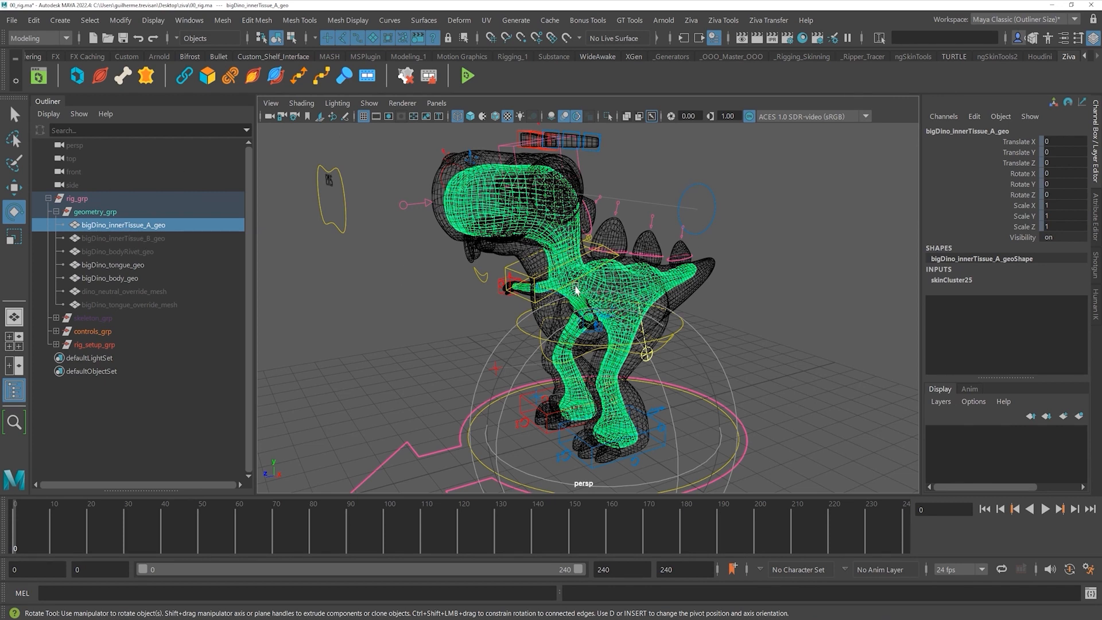
pyautogui.keyDown('alt'); pyautogui.moveTo(452, 345); pyautogui.dragTo(524, 336, button='right'); pyautogui.keyUp('alt')
pyautogui.keyDown('alt'); pyautogui.moveTo(523, 335); pyautogui.dragTo(509, 314); pyautogui.keyUp('alt')
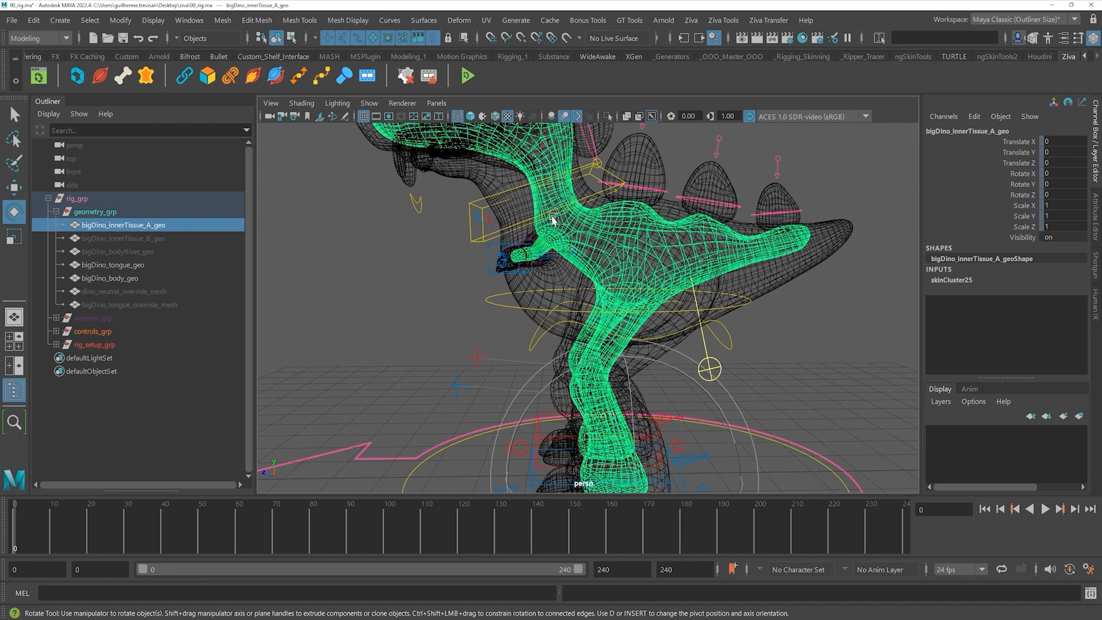
pyautogui.keyDown('alt'); pyautogui.moveTo(428, 261); pyautogui.dragTo(551, 268); pyautogui.keyUp('alt')
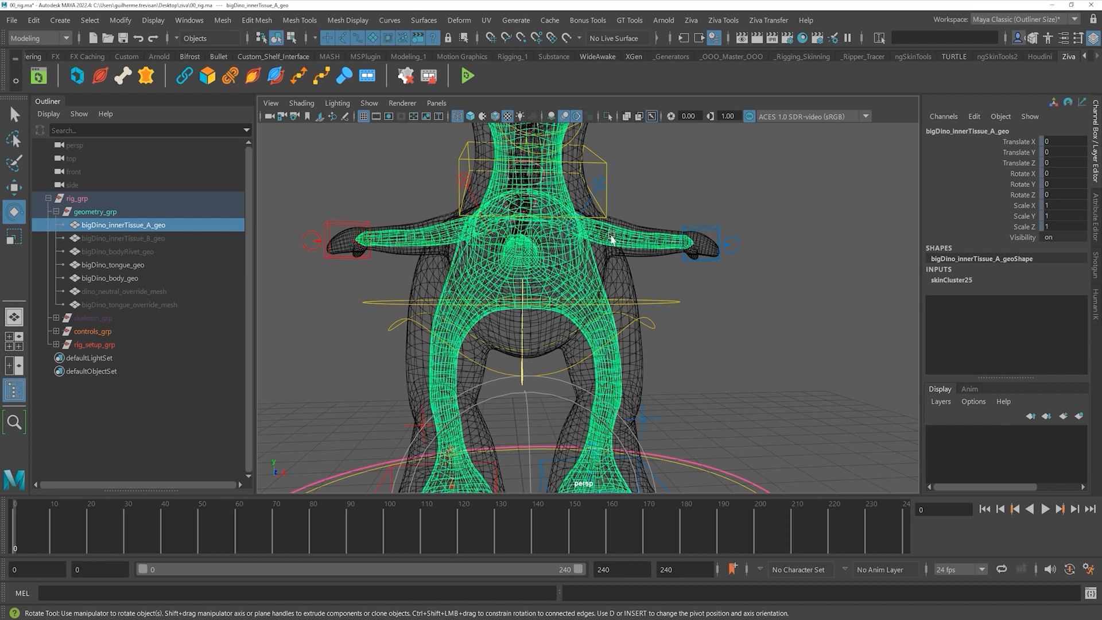
pyautogui.keyDown('alt'); pyautogui.moveTo(597, 276); pyautogui.dragTo(578, 216); pyautogui.keyUp('alt')
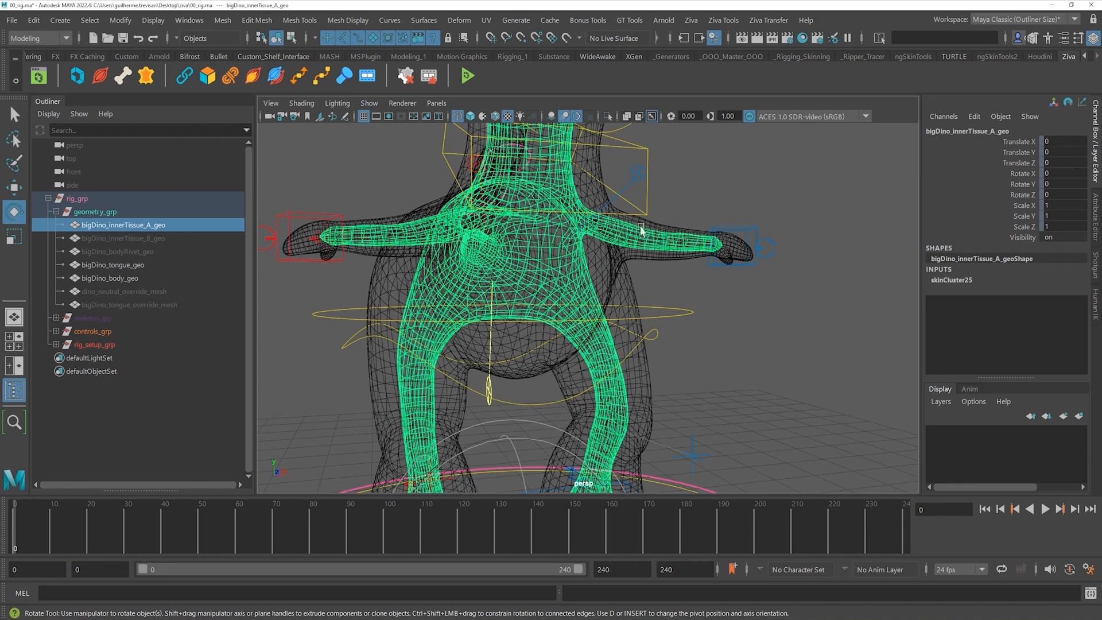
pyautogui.keyDown('alt'); pyautogui.moveTo(638, 224); pyautogui.dragTo(582, 232); pyautogui.keyUp('alt')
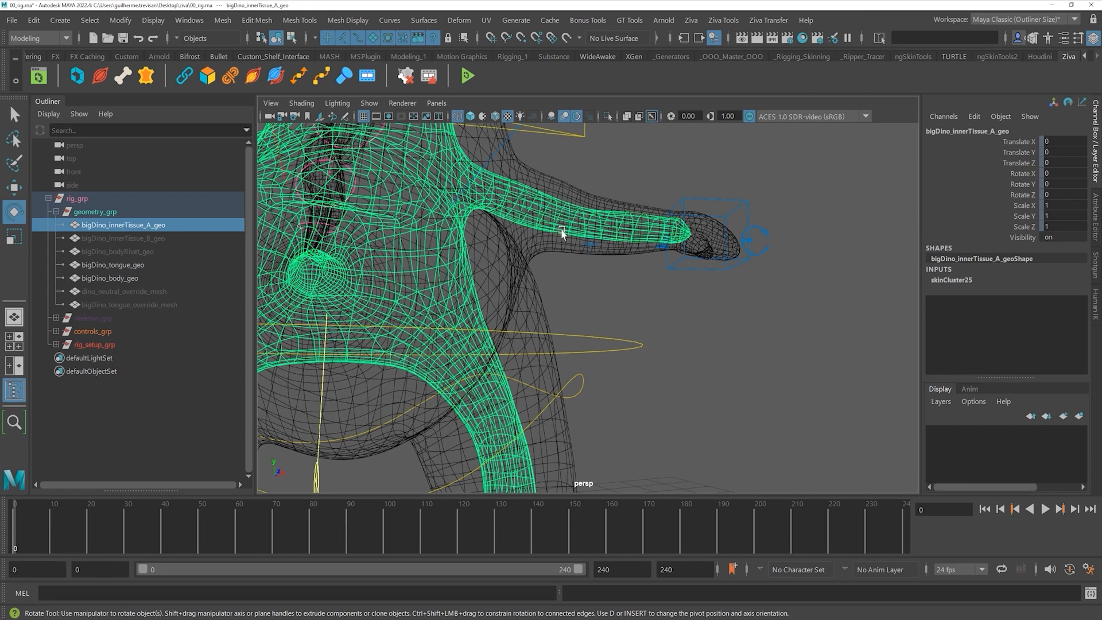
pyautogui.press('f')
pyautogui.keyDown('alt'); pyautogui.moveTo(591, 321); pyautogui.dragTo(546, 262); pyautogui.keyUp('alt')
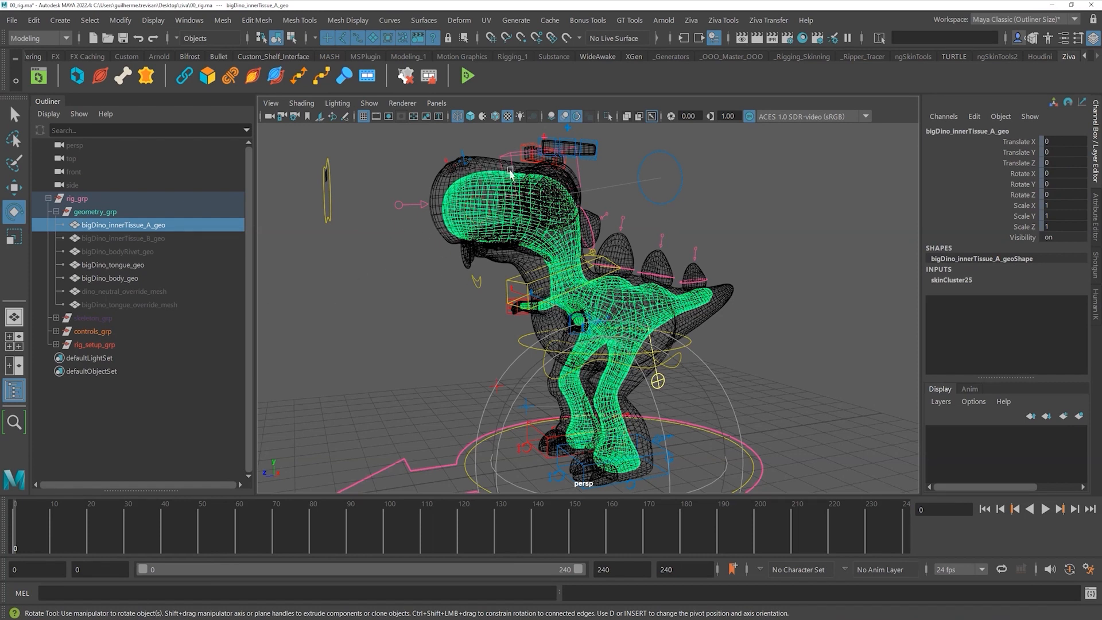
pyautogui.keyDown('alt'); pyautogui.moveTo(476, 334); pyautogui.dragTo(393, 348); pyautogui.keyUp('alt')
pyautogui.click(394, 348)
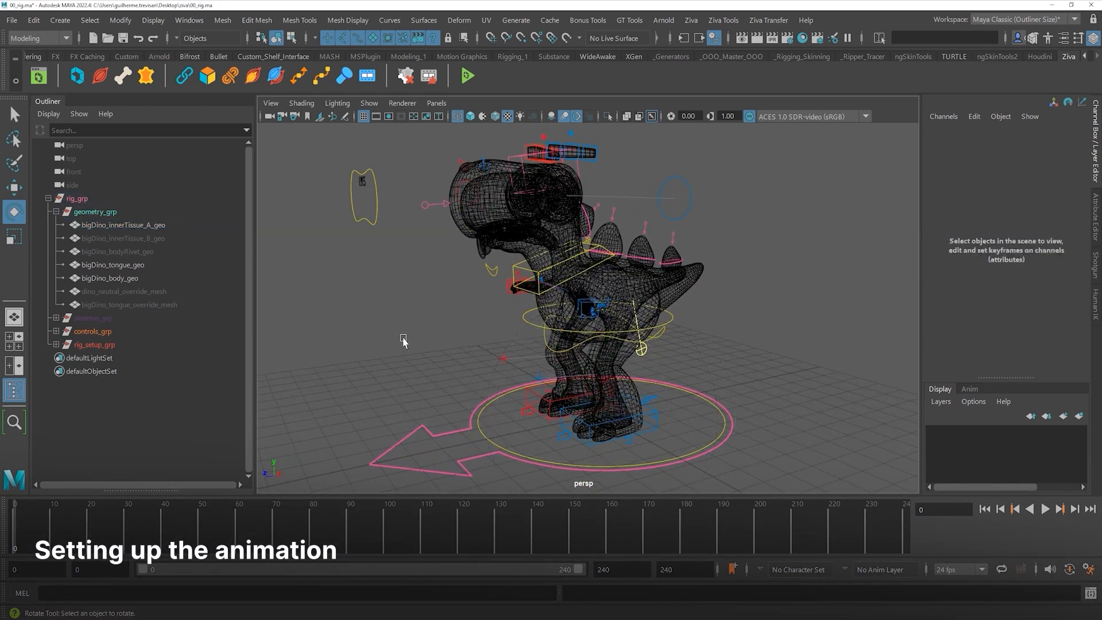
# - Return to shaded display and open 01_animation.mb, choosing Don't Save for the rig scene
pyautogui.press('5')
pyautogui.moveTo(421, 277)
pyautogui.keyDown('alt'); pyautogui.mouseDown(button='right')
pyautogui.moveTo(462, 310)
pyautogui.moveTo(423, 315)
pyautogui.mouseUp(button='right'); pyautogui.keyUp('alt')
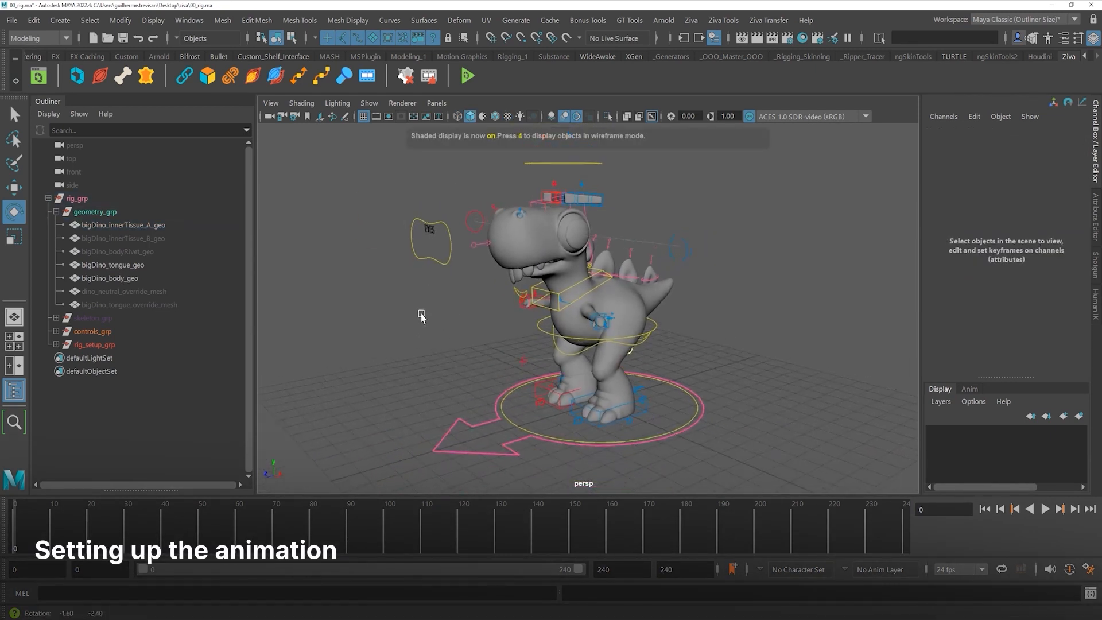
pyautogui.click(12, 25)
pyautogui.click(45, 61)
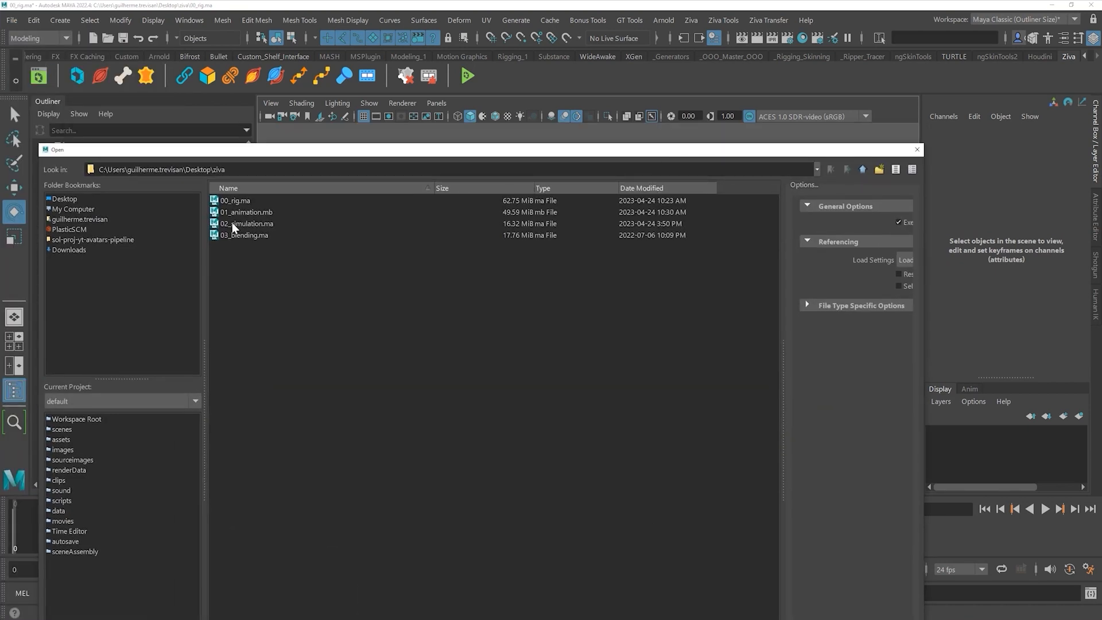
pyautogui.click(254, 213)
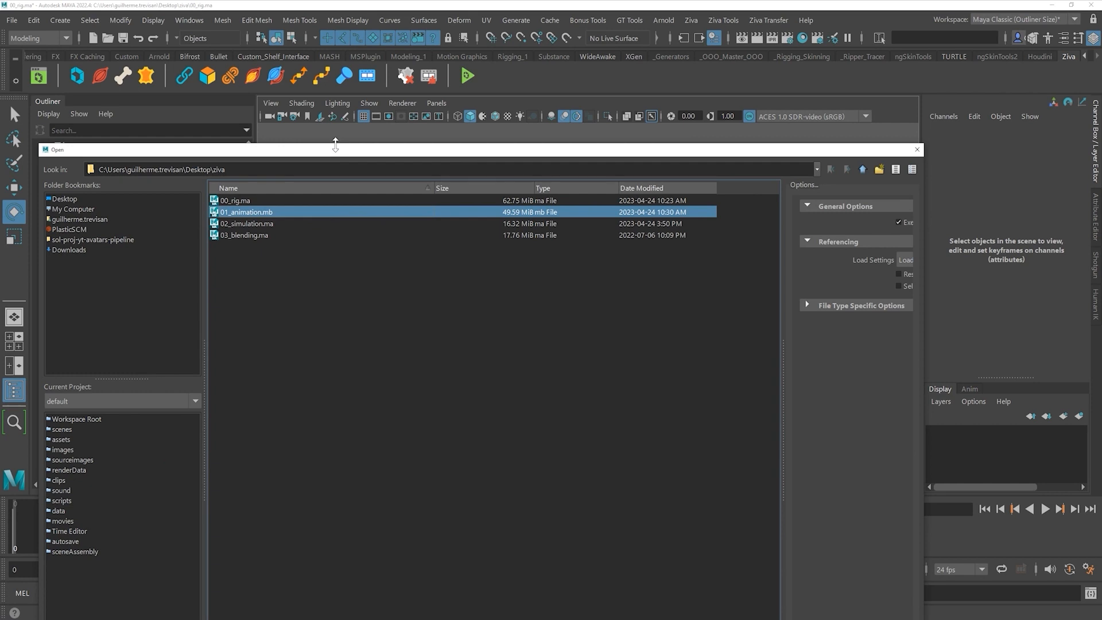
pyautogui.press('Return')
pyautogui.click(552, 324)
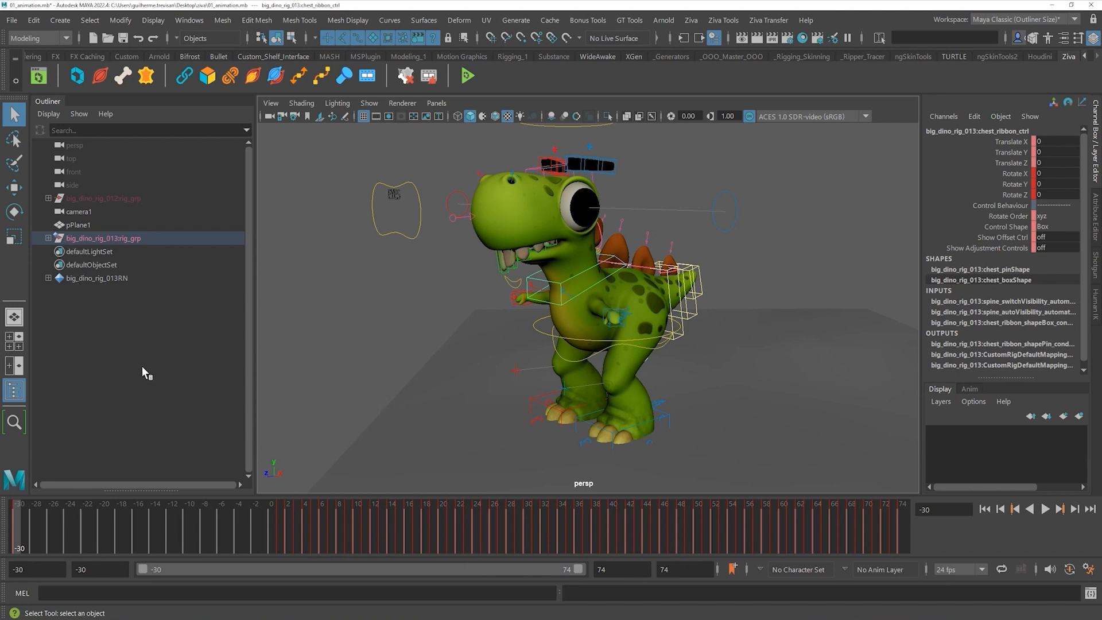
# - Scrub and play the dino animation, stopping at frame -11
pyautogui.keyDown('alt'); pyautogui.moveTo(519, 351); pyautogui.dragTo(554, 281); pyautogui.keyUp('alt')
pyautogui.click(399, 294)
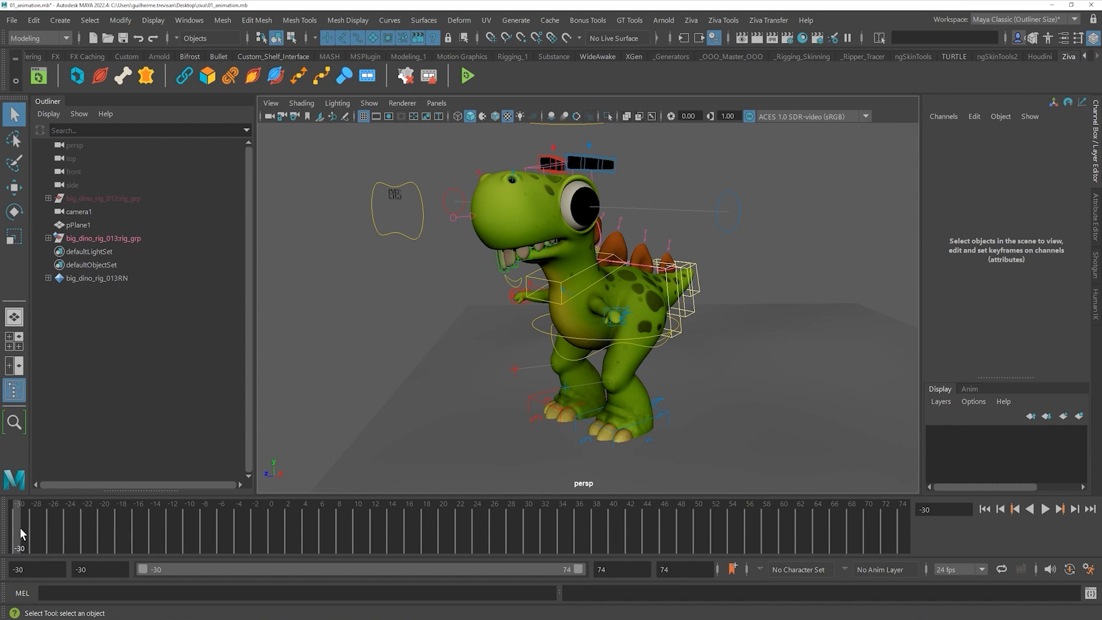
pyautogui.click(546, 281)
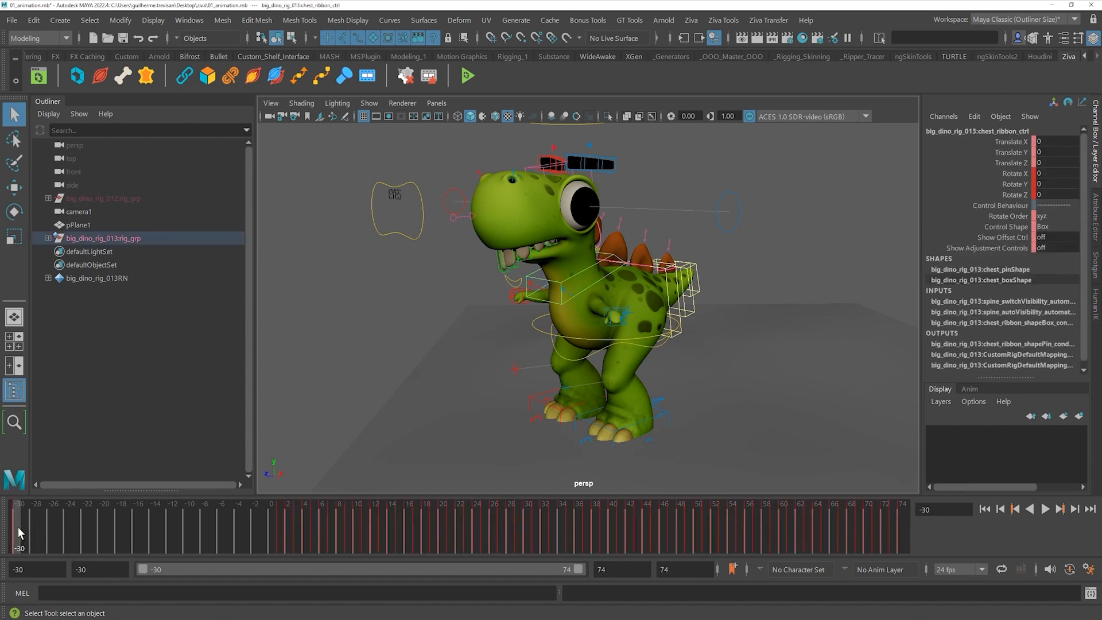
pyautogui.moveTo(25, 524); pyautogui.dragTo(278, 523)
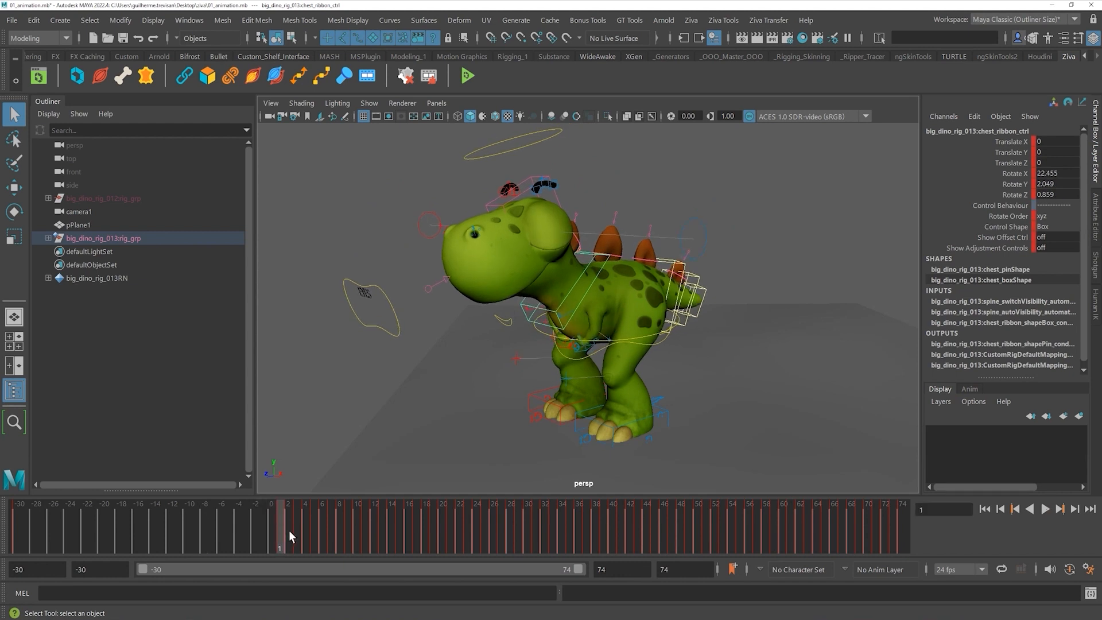
pyautogui.click(1045, 509)
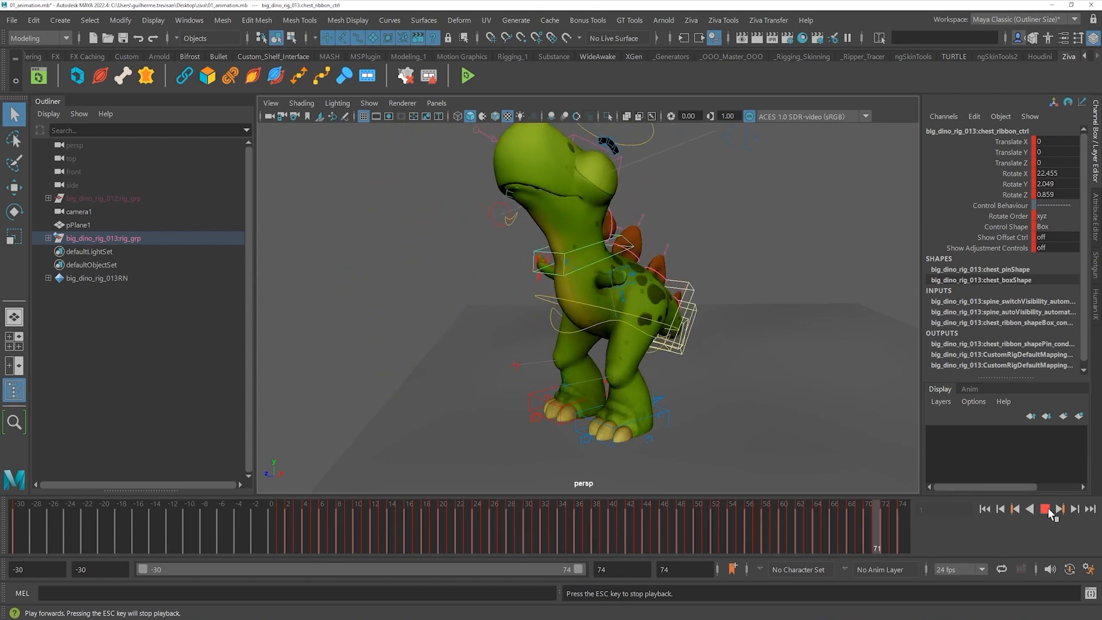
pyautogui.click(1045, 509)
pyautogui.keyDown('alt'); pyautogui.moveTo(698, 328); pyautogui.dragTo(651, 340, button='middle'); pyautogui.keyUp('alt')
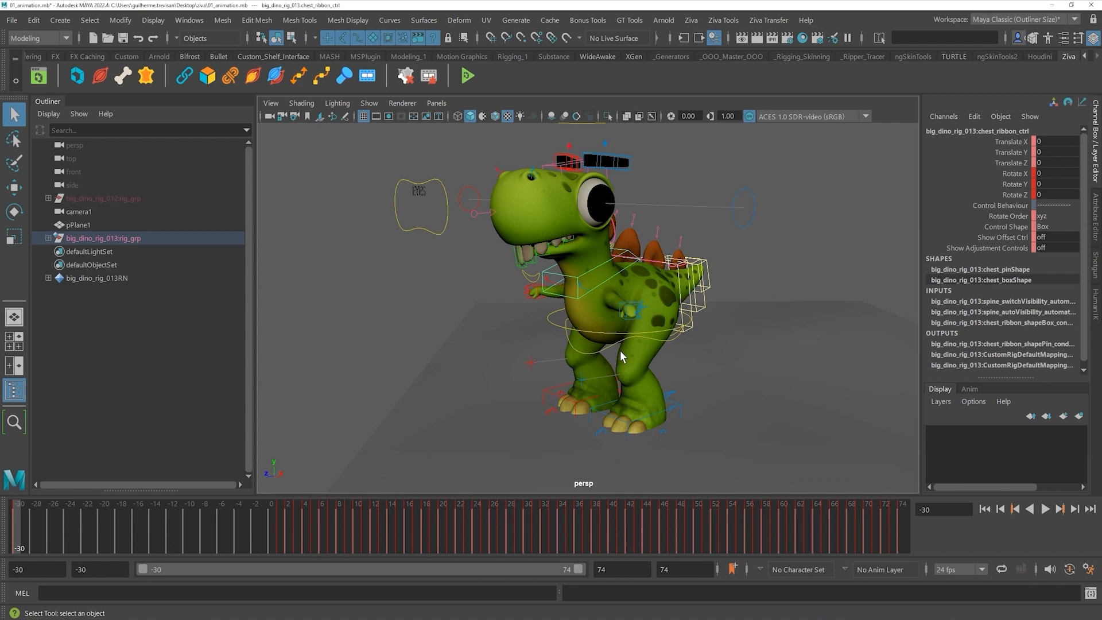
pyautogui.keyDown('alt'); pyautogui.moveTo(625, 332); pyautogui.dragTo(583, 348); pyautogui.keyUp('alt')
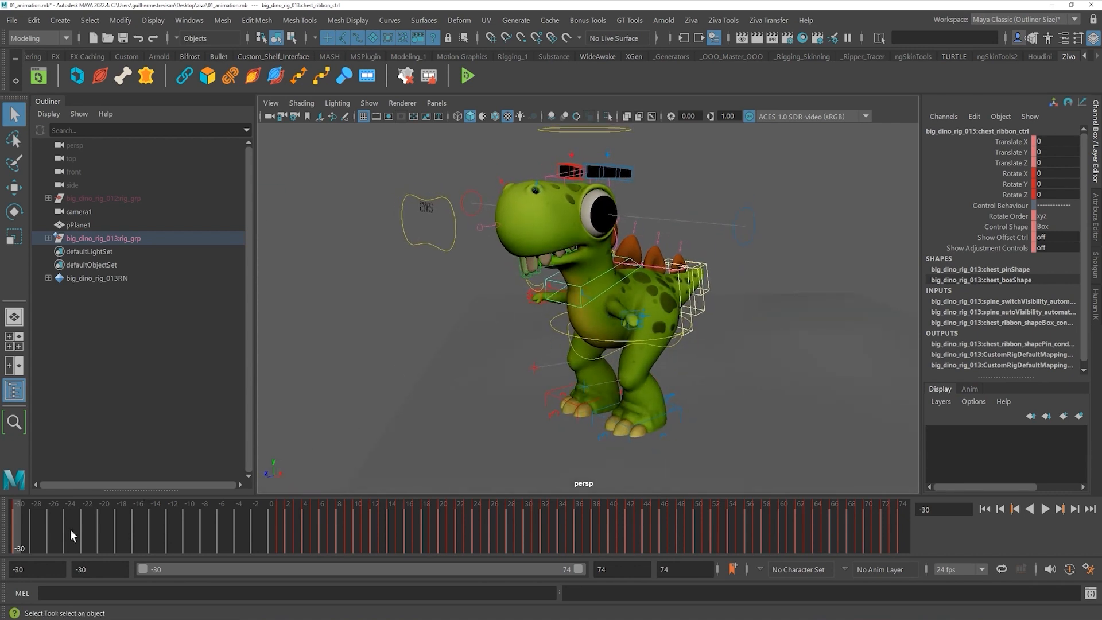
pyautogui.moveTo(17, 527)
pyautogui.mouseDown()
pyautogui.moveTo(49, 528)
pyautogui.moveTo(17, 527)
pyautogui.mouseUp()
pyautogui.click(432, 339)
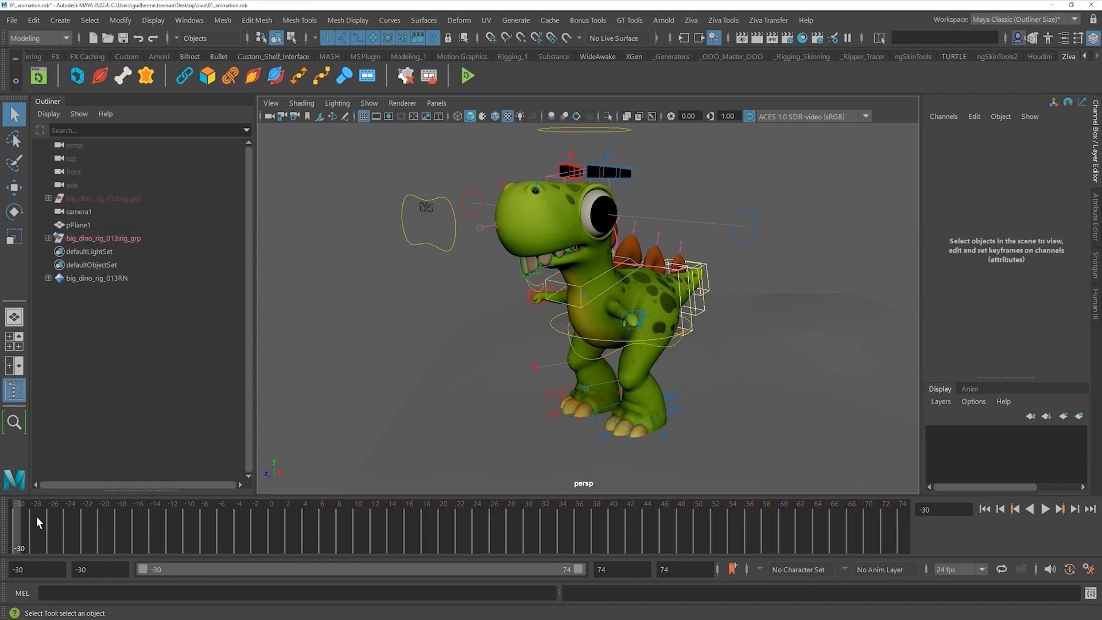
pyautogui.hotkey('alt', 'v')
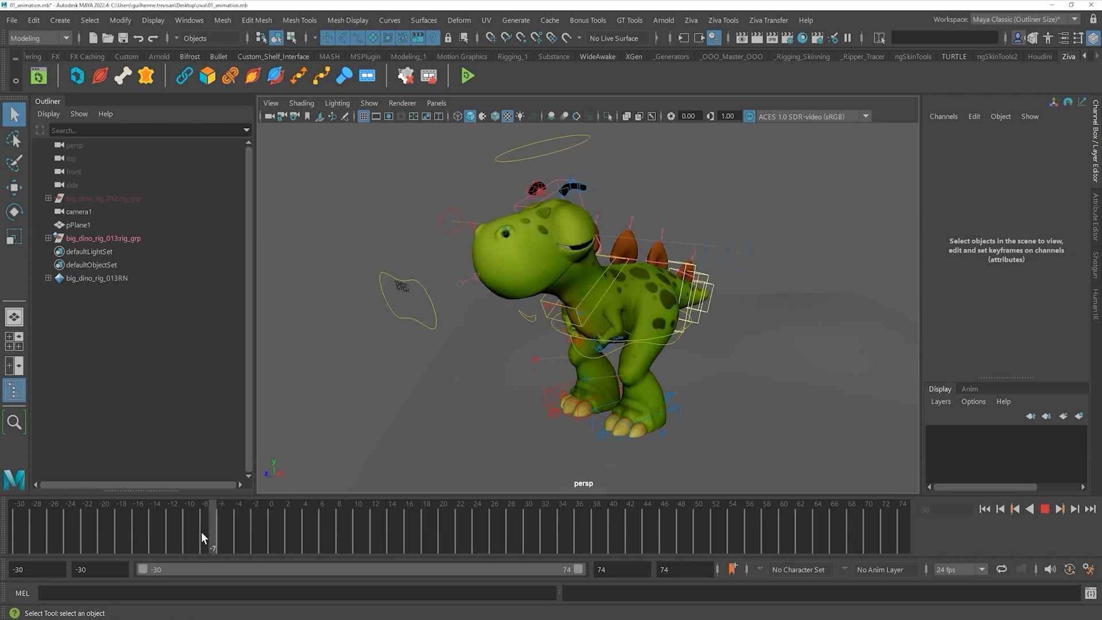
pyautogui.hotkey('alt', 'v')
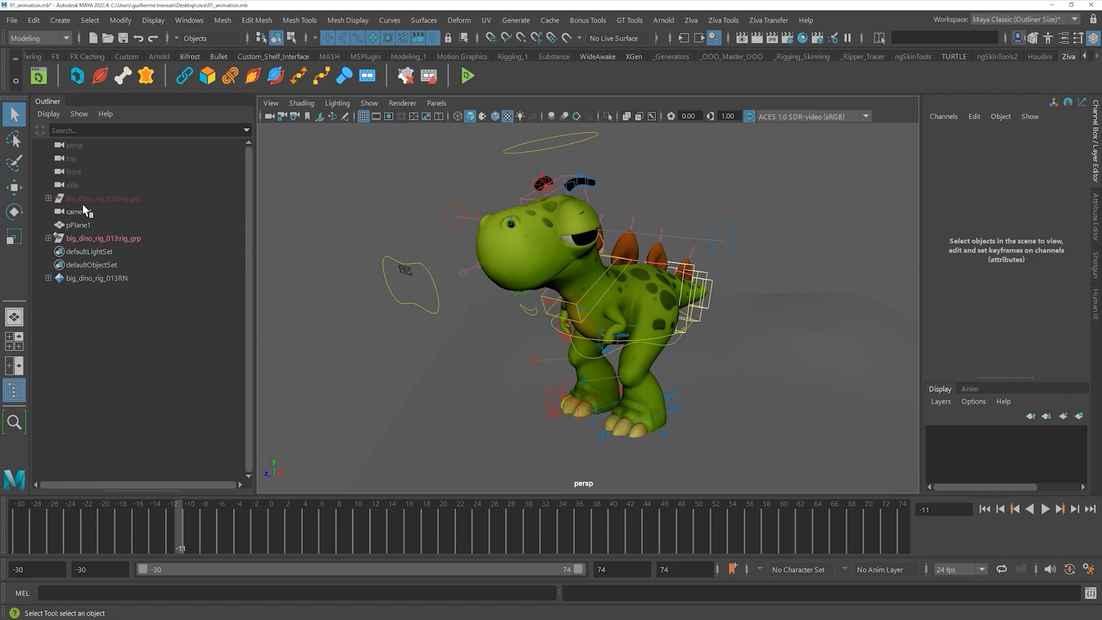
# - Expand rig_grp and geometry_grp in the Outliner and select bigDino_body_geo
pyautogui.click(48, 238)
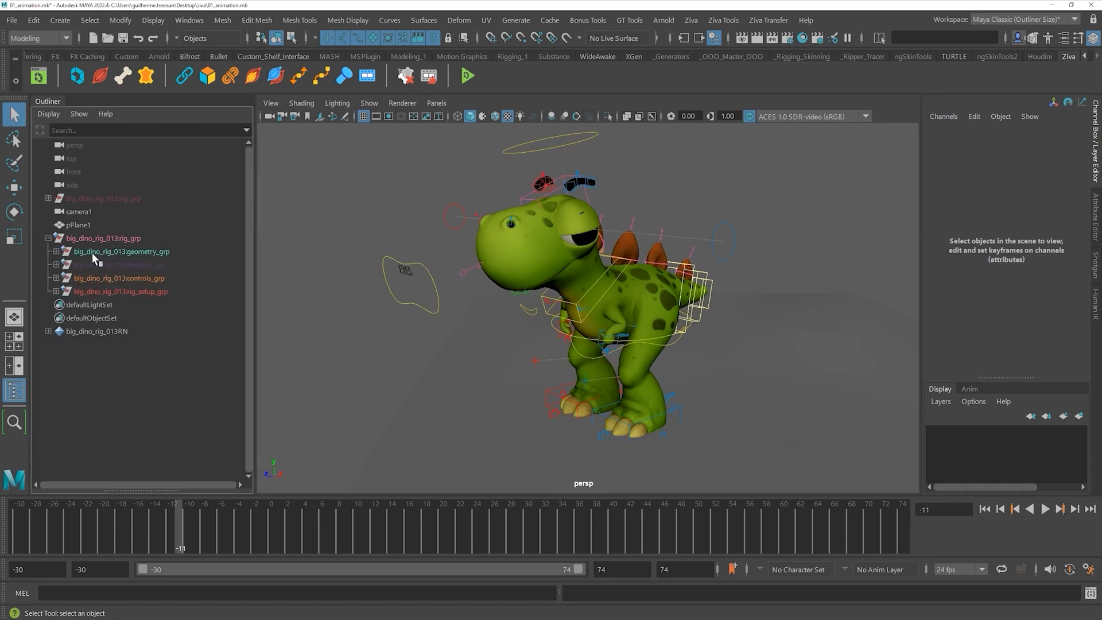
pyautogui.click(56, 251)
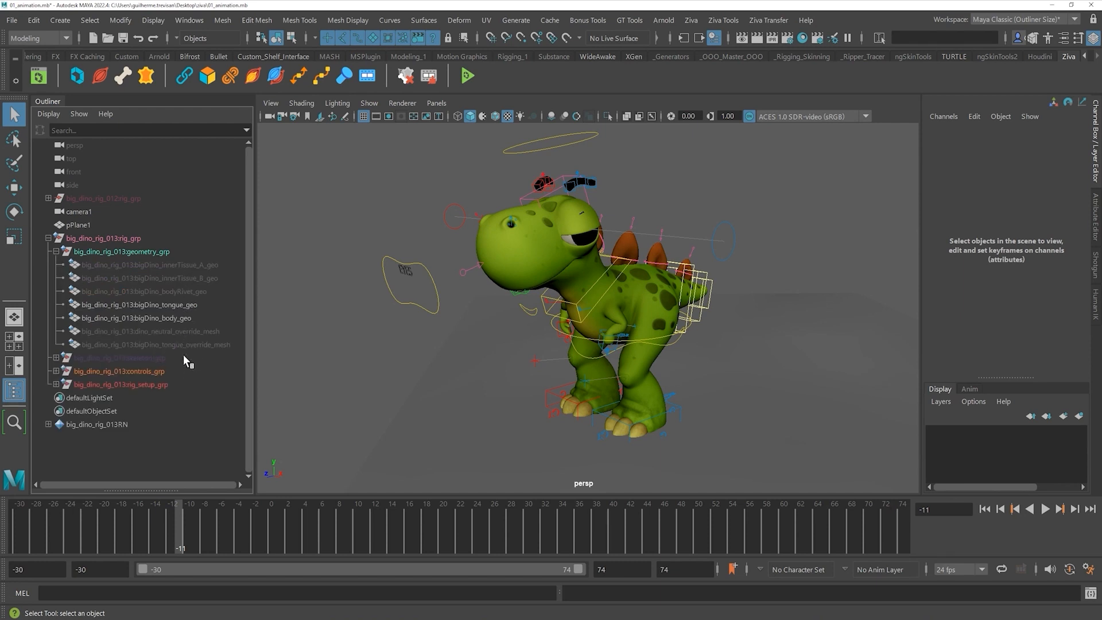
pyautogui.click(178, 318)
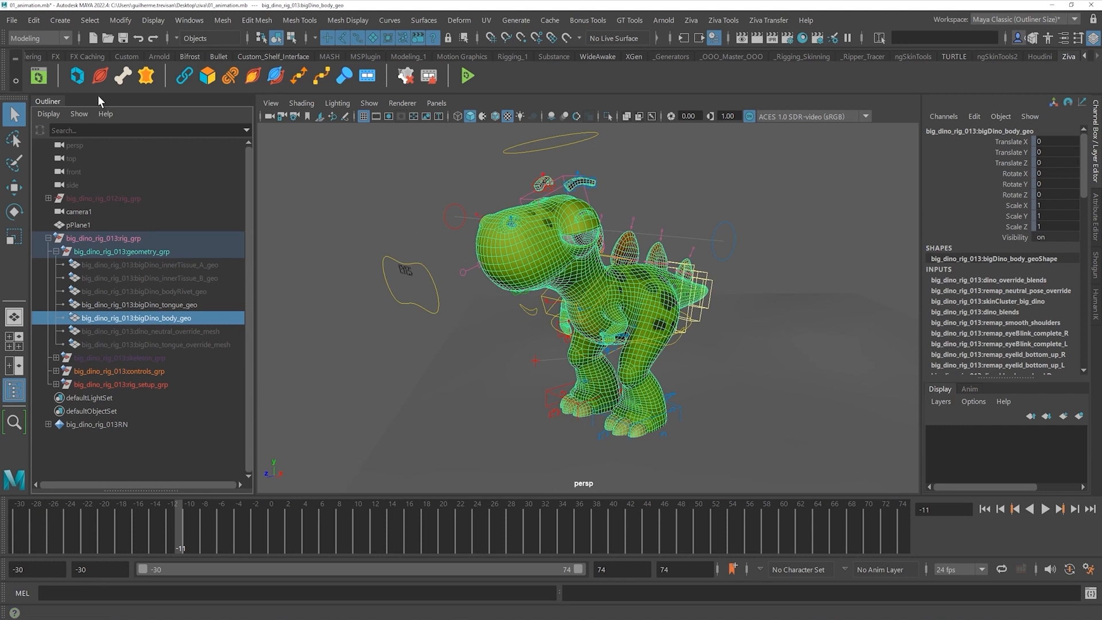
# - Start Cache > Alembic Cache > Export Selection to Alembic for the selected body mesh
pyautogui.click(14, 22)
pyautogui.click(531, 75)
pyautogui.click(550, 20)
pyautogui.moveTo(575, 51)
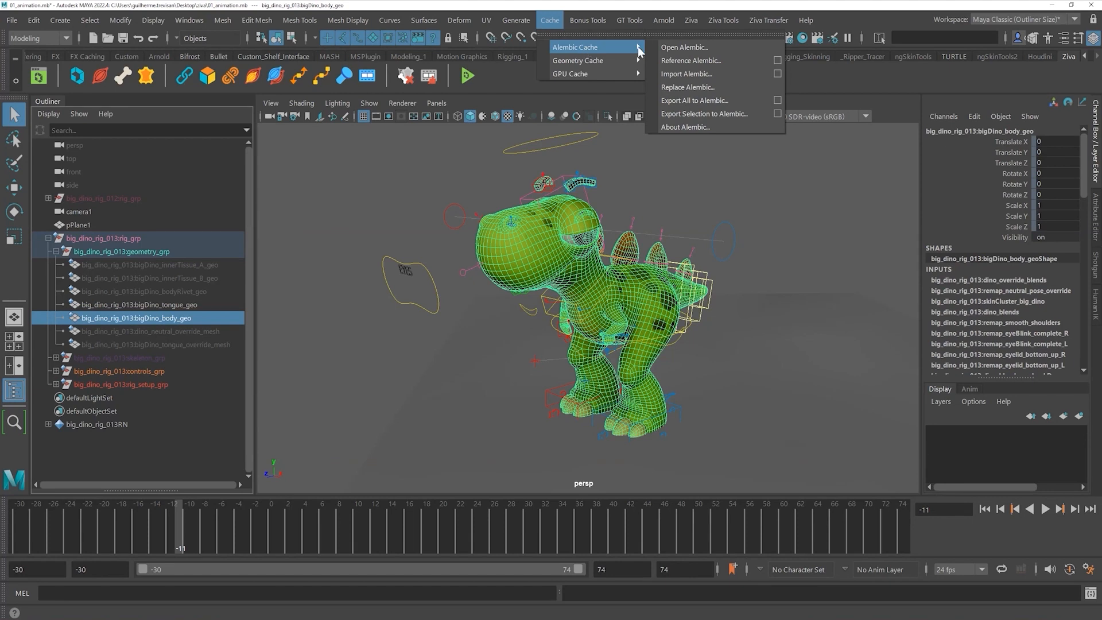
pyautogui.click(710, 110)
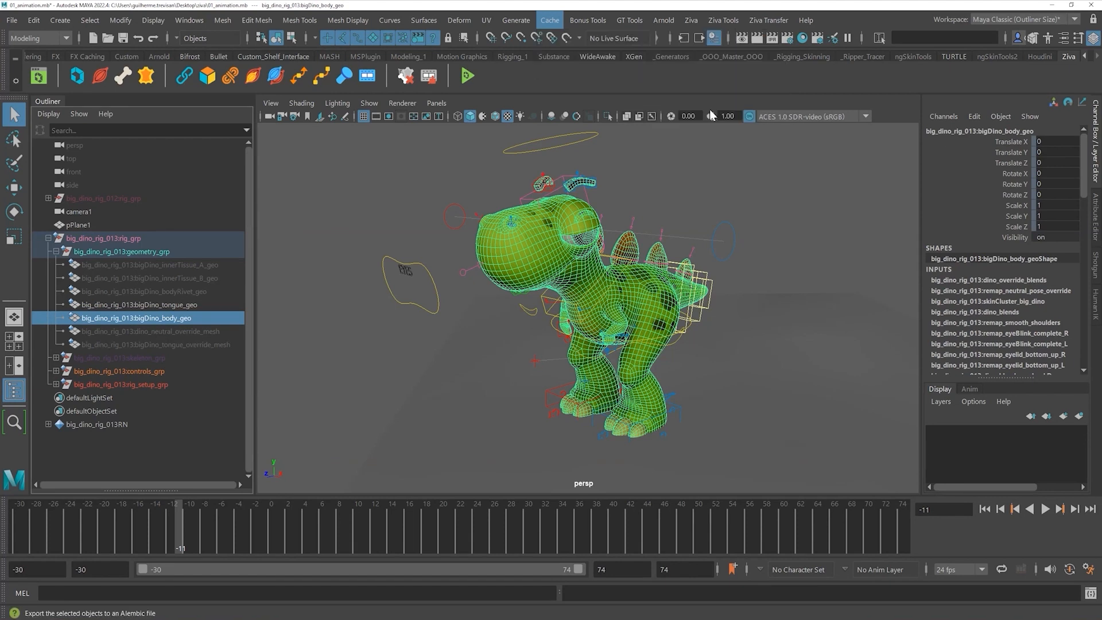
pyautogui.moveTo(160, 474); pyautogui.dragTo(607, 86)
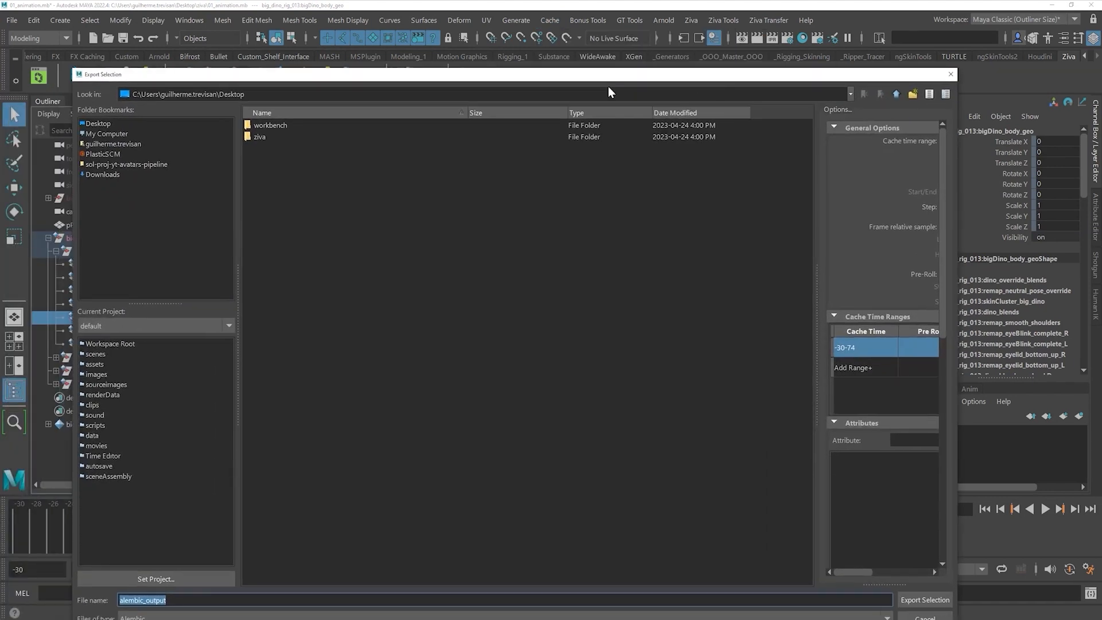
# - Create a Desktop folder alembic_output and export the cache into it as body.abc
pyautogui.click(114, 126)
pyautogui.rightClick(379, 225)
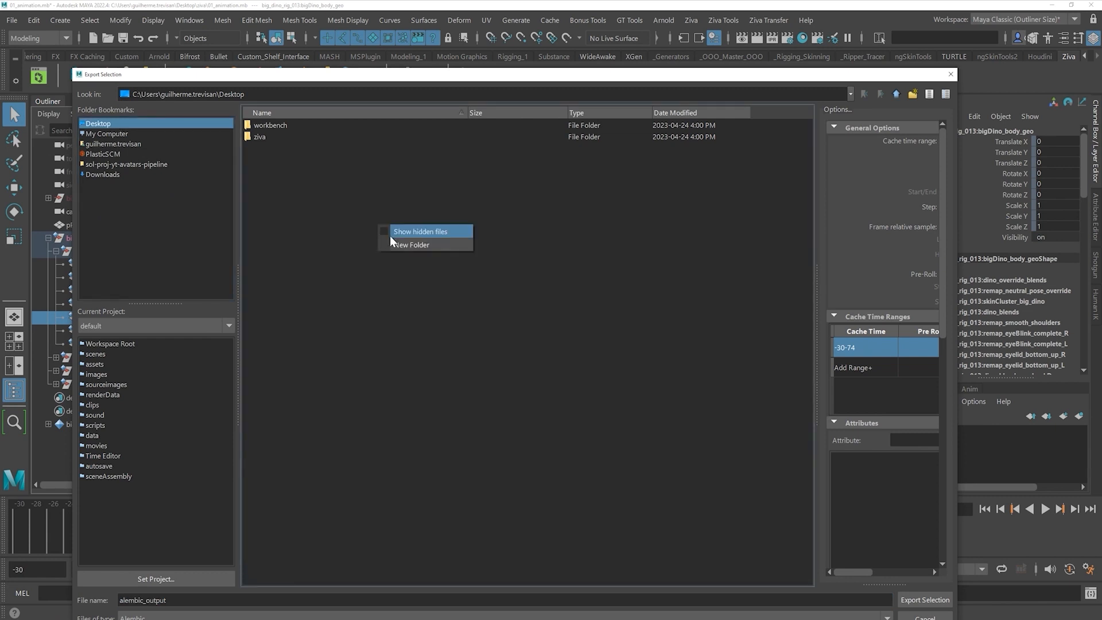
pyautogui.click(430, 251)
pyautogui.write('al')
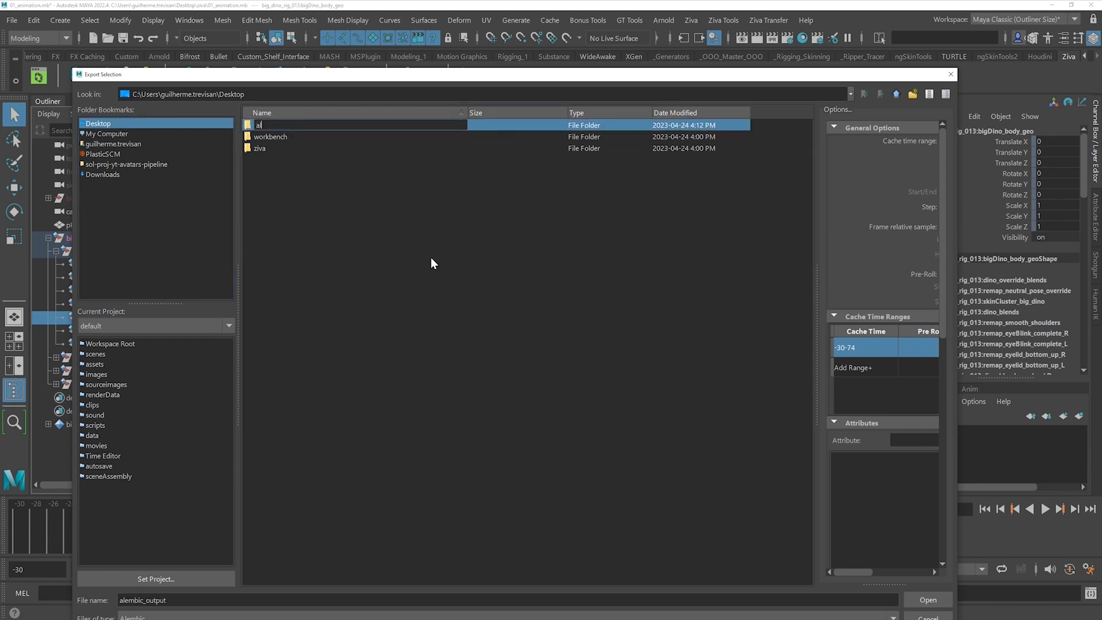
pyautogui.write('embic_output')
pyautogui.press('Return')
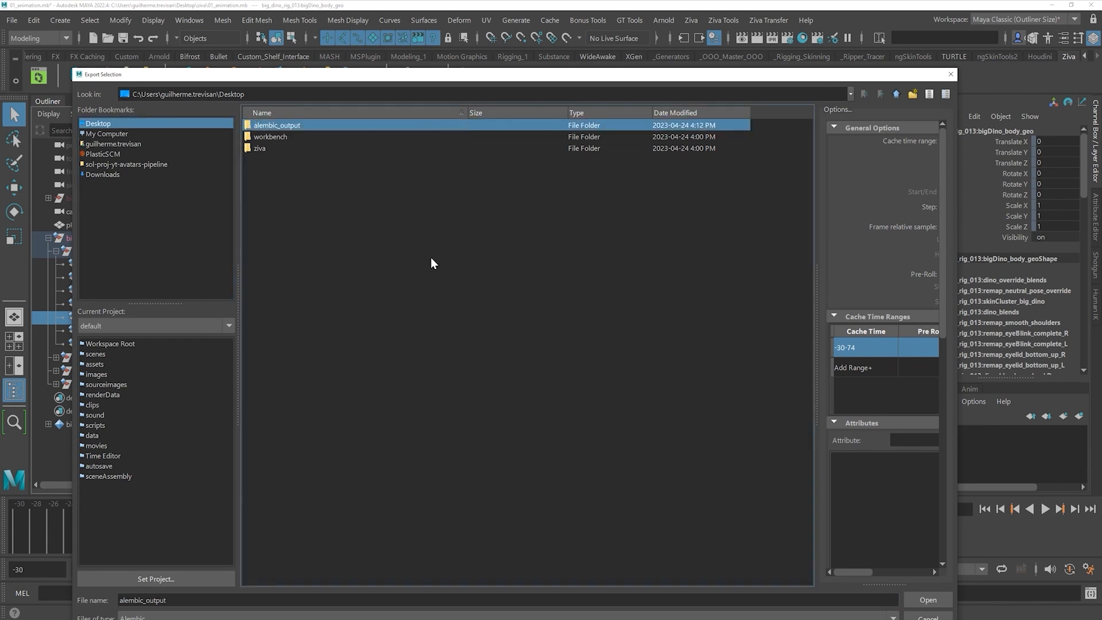
pyautogui.press('Return')
pyautogui.click(185, 601)
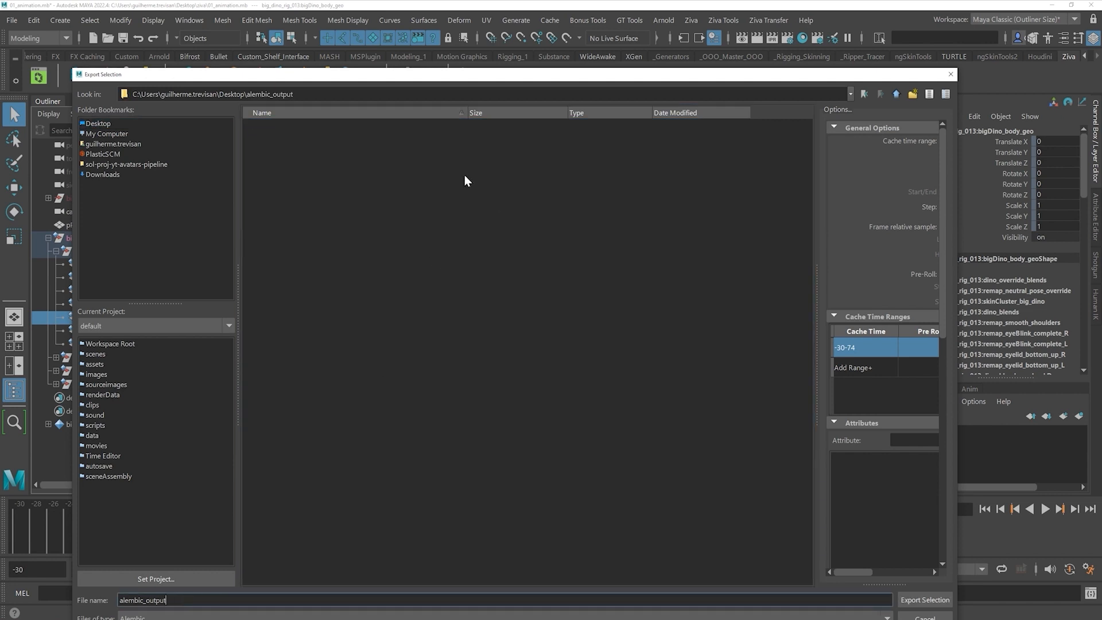
pyautogui.moveTo(348, 82)
pyautogui.mouseDown()
pyautogui.moveTo(475, 552)
pyautogui.moveTo(346, 60)
pyautogui.mouseUp()
pyautogui.write('body')
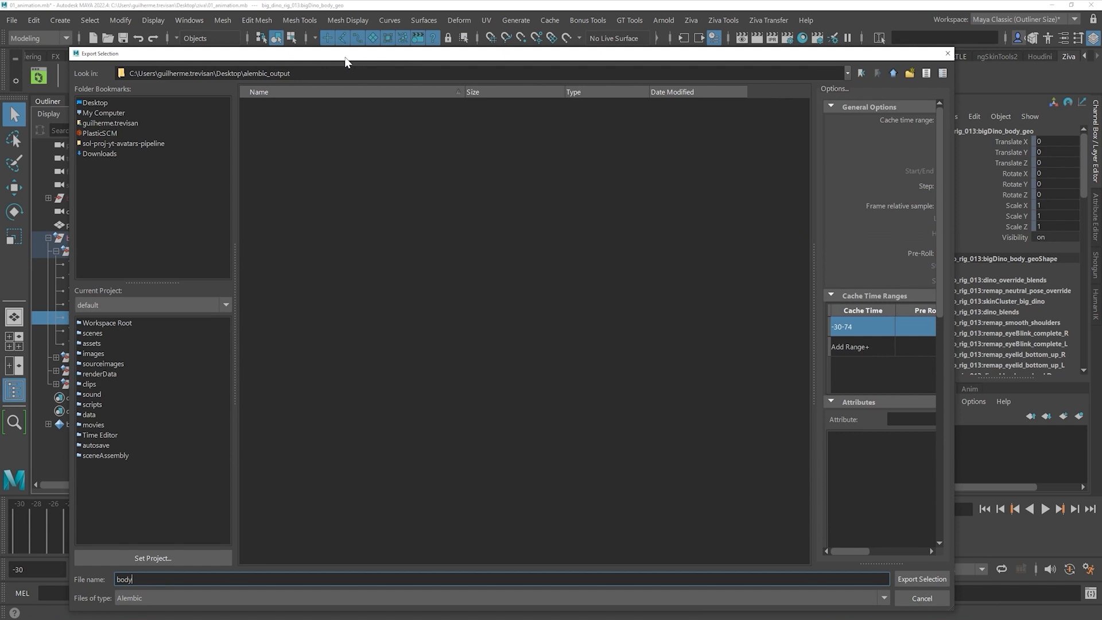
pyautogui.press('Return')
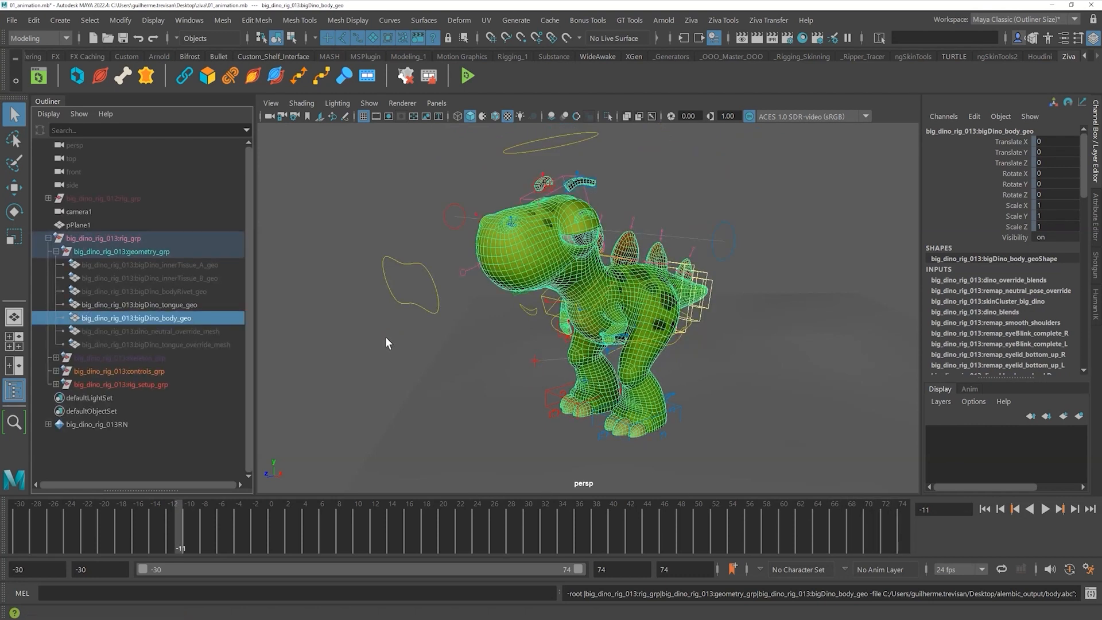
# - Hide bigDino_body_geo so the inner tissue shows, and move the animation to frame 21
pyautogui.click(380, 368)
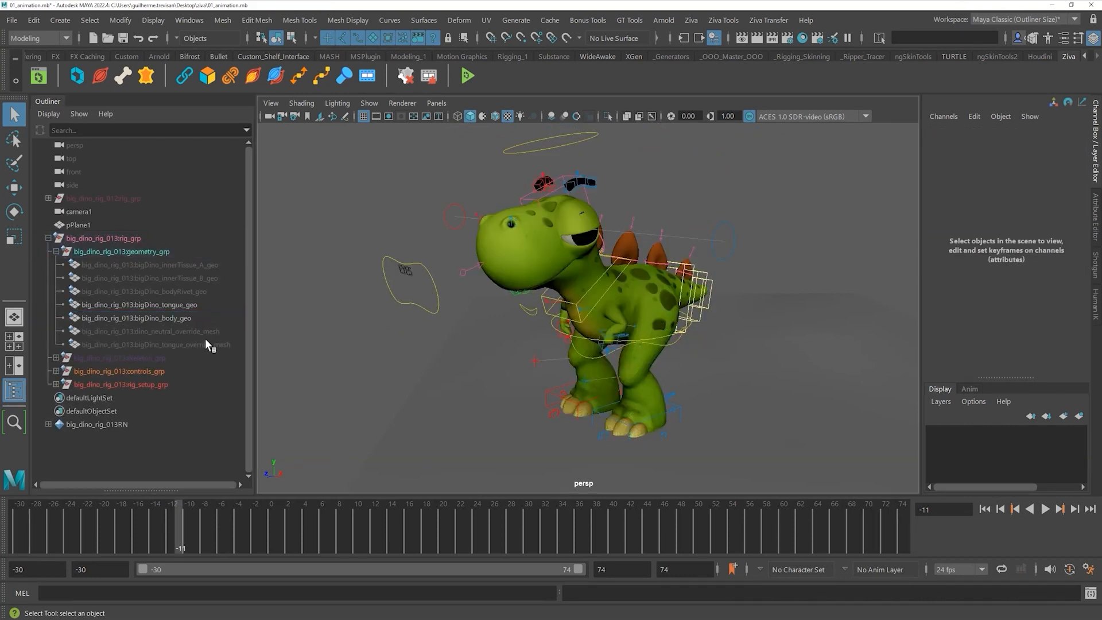
pyautogui.click(178, 318)
pyautogui.press('h')
pyautogui.click(182, 266)
pyautogui.press('h')
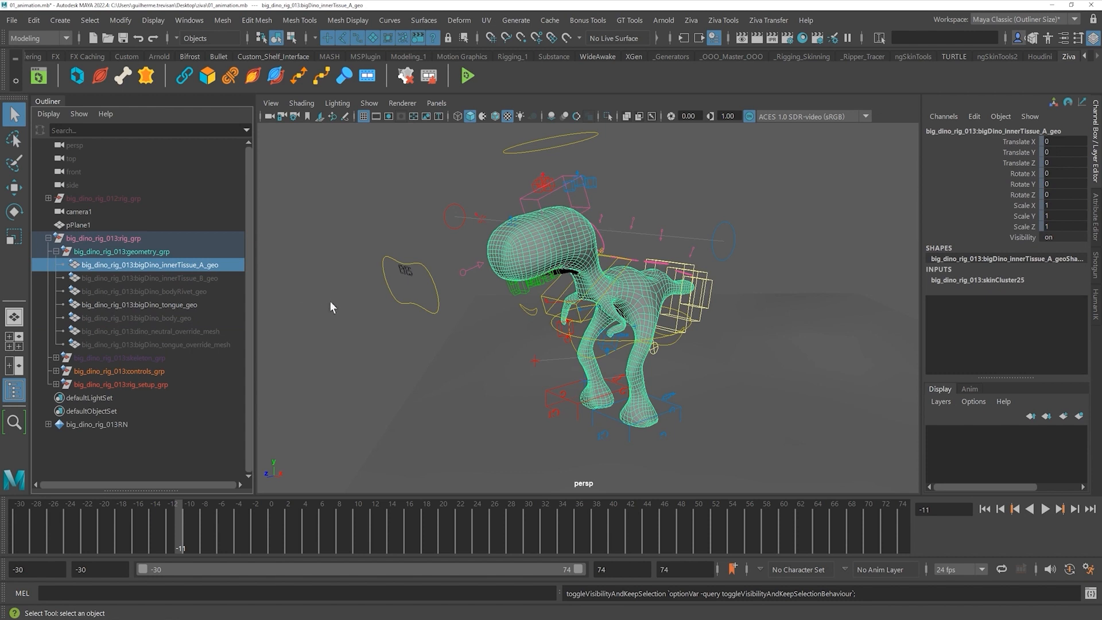
pyautogui.click(351, 314)
pyautogui.click(190, 318)
pyautogui.press('h')
pyautogui.press('h')
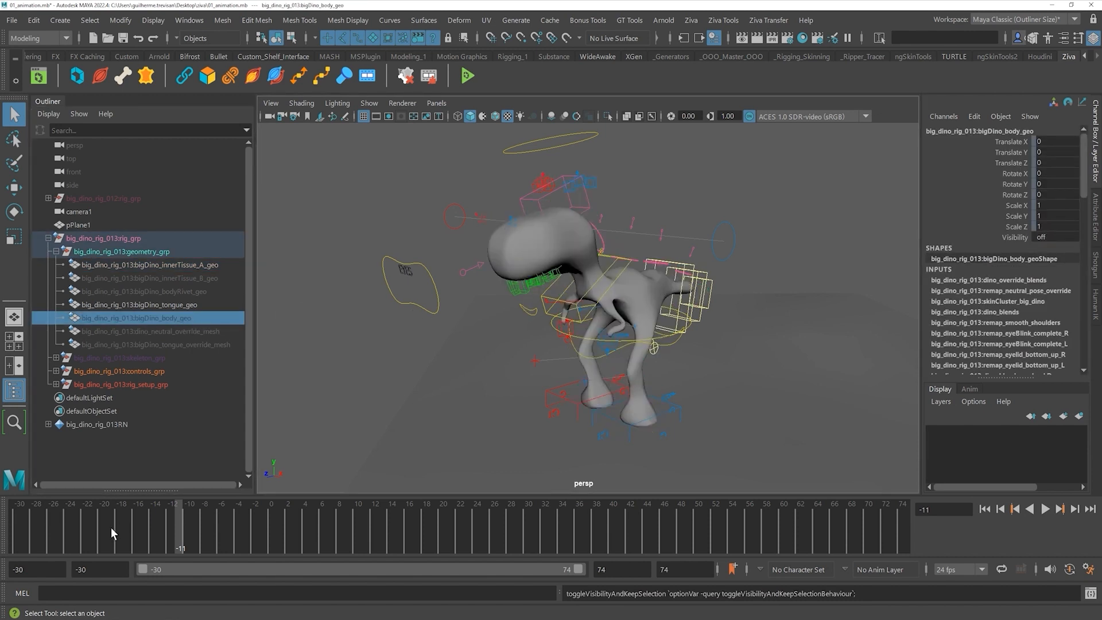
pyautogui.hotkey('alt', 'v')
pyautogui.moveTo(664, 520)
pyautogui.mouseDown()
pyautogui.moveTo(815, 518)
pyautogui.moveTo(608, 533)
pyautogui.moveTo(452, 526)
pyautogui.mouseUp()
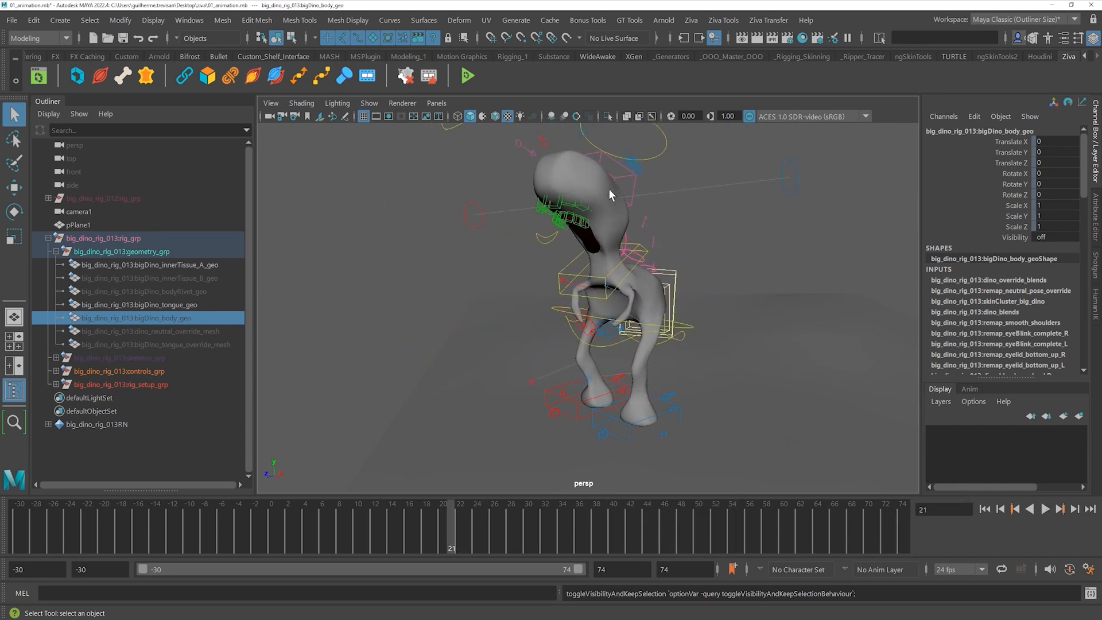
# - Export bigDino_innerTissue_A_geo as inner_tissue.abc, then bring up the zivaSteps diagram
pyautogui.click(551, 167)
pyautogui.click(153, 264)
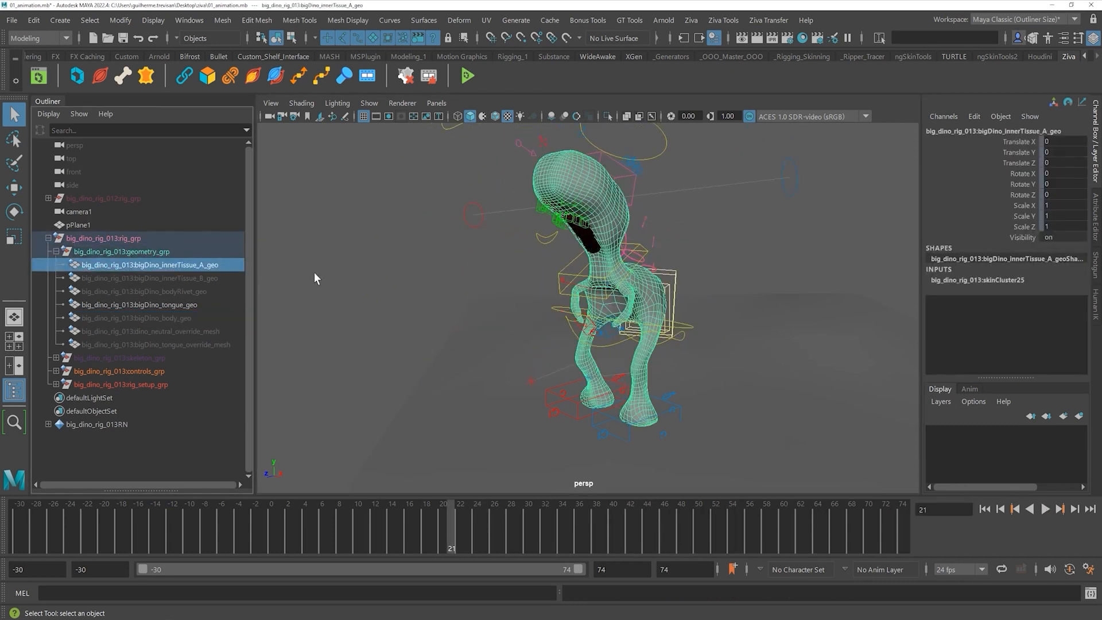
pyautogui.click(554, 21)
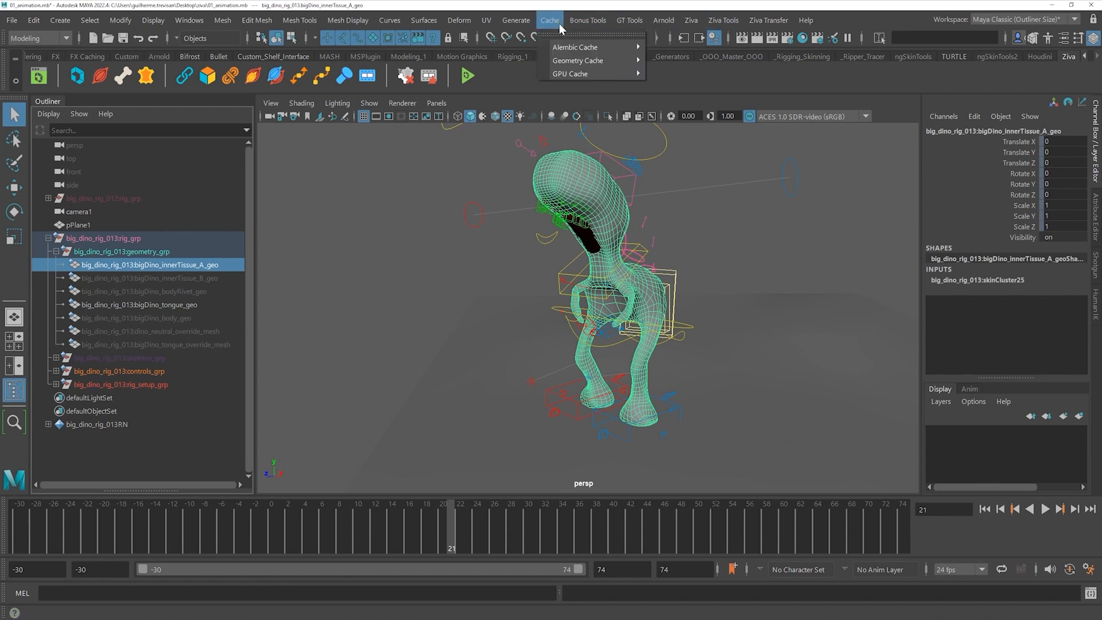
pyautogui.moveTo(594, 48)
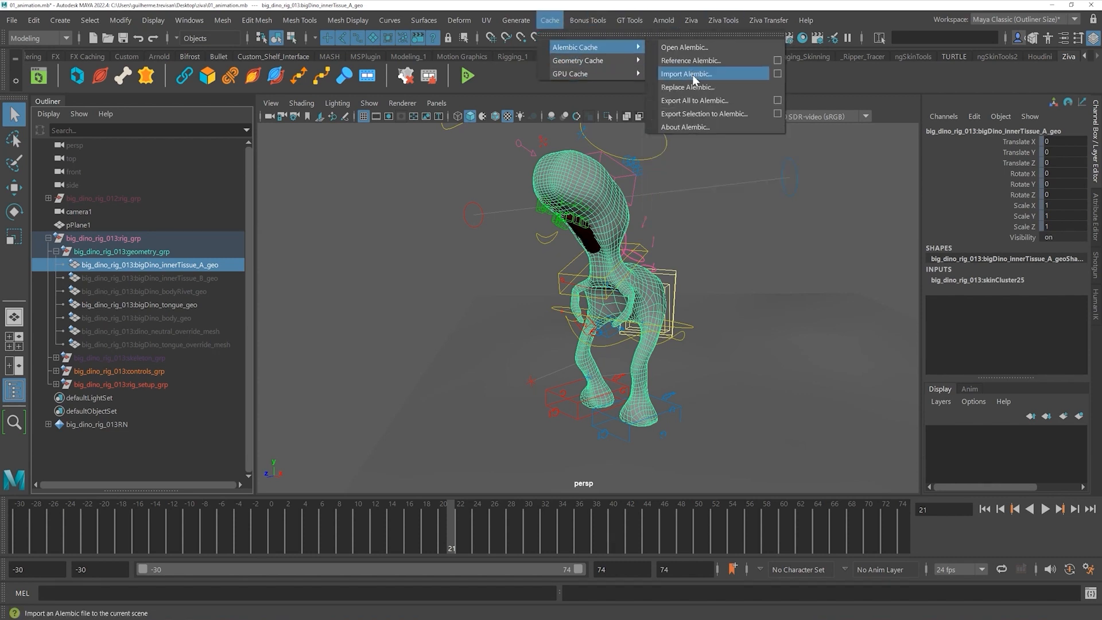
pyautogui.click(705, 113)
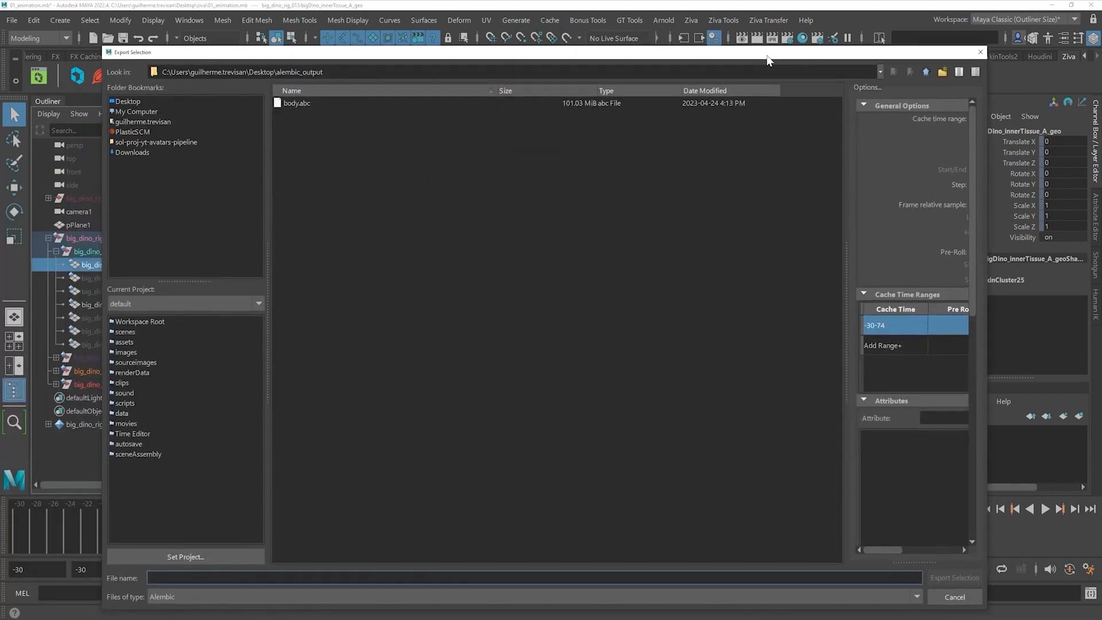
pyautogui.write('inner_')
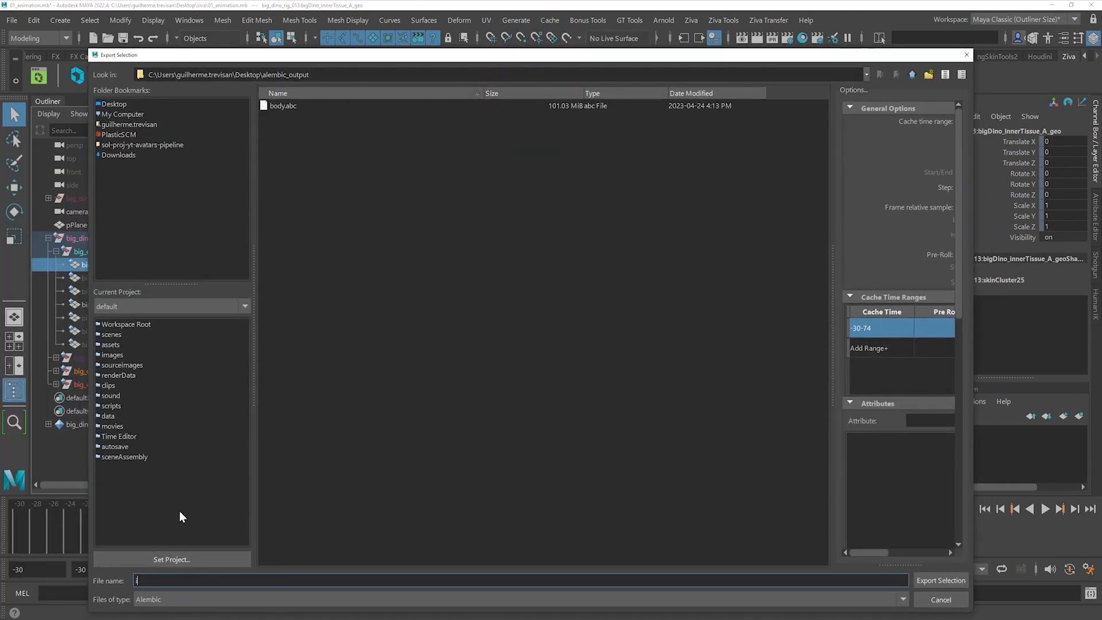
pyautogui.write('tissue')
pyautogui.press('Return')
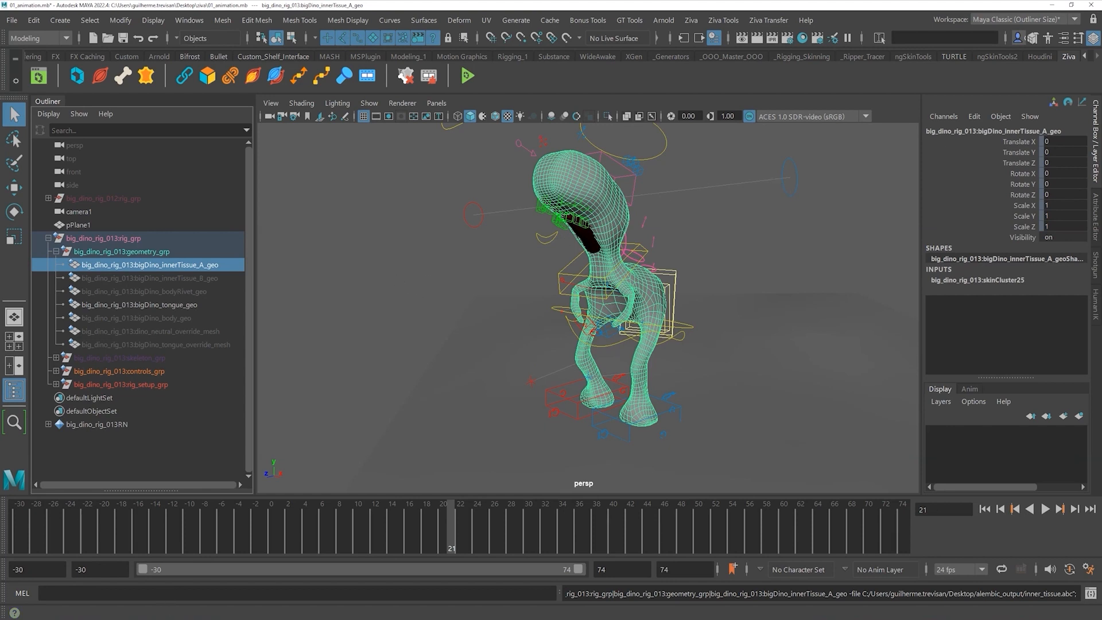
pyautogui.click(310, 617)
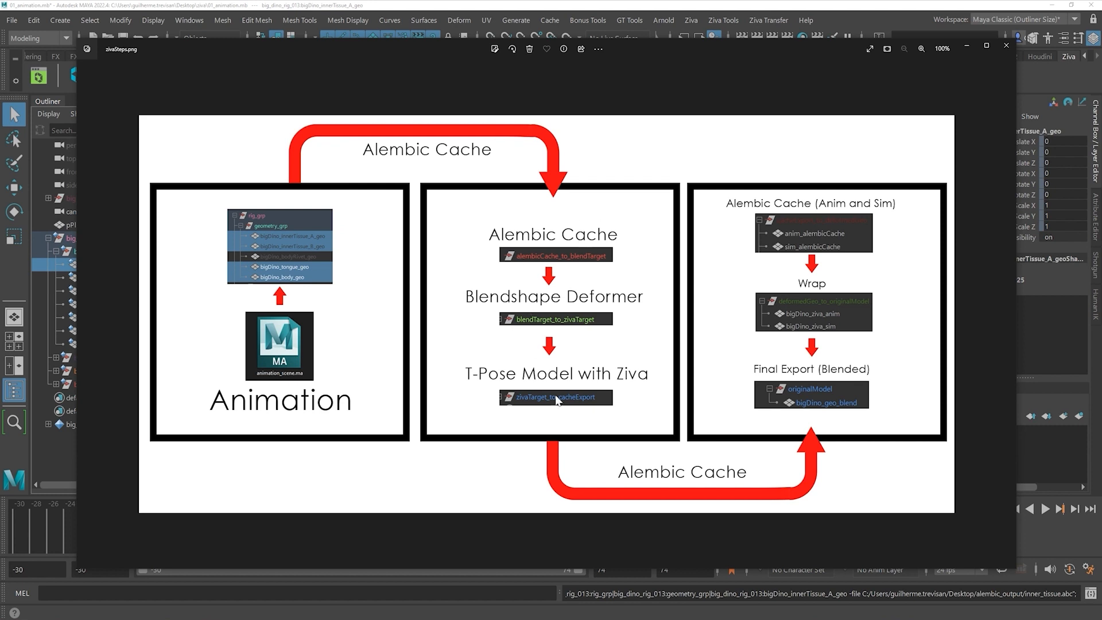
# - Close the zivaSteps.png diagram and bring up Maya's Open Scene dialog
pyautogui.click(619, 16)
pyautogui.click(12, 20)
pyautogui.click(40, 44)
# - Open 02_simulation.ma without saving, and inspect the zivaTarget_to_cacheExport group
pyautogui.doubleClick(431, 189)
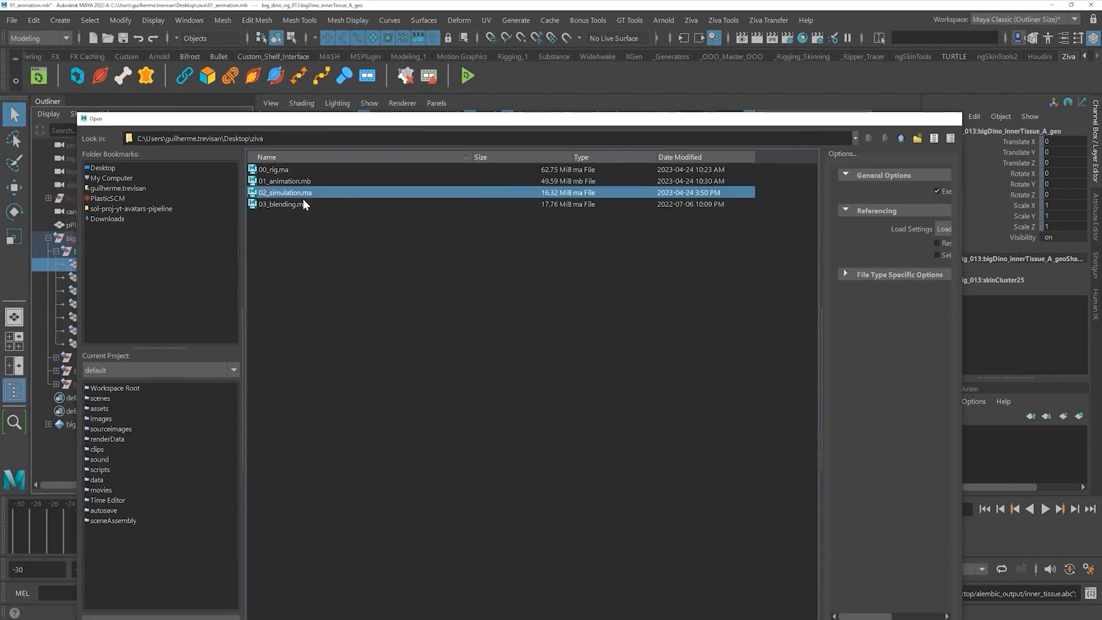
pyautogui.click(545, 328)
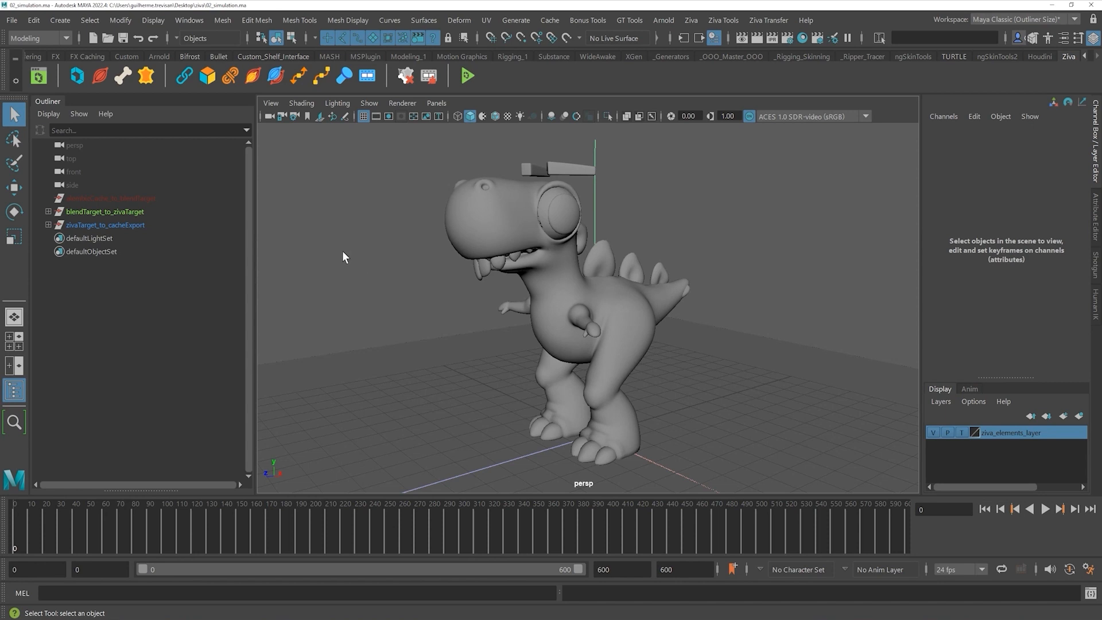
pyautogui.click(49, 225)
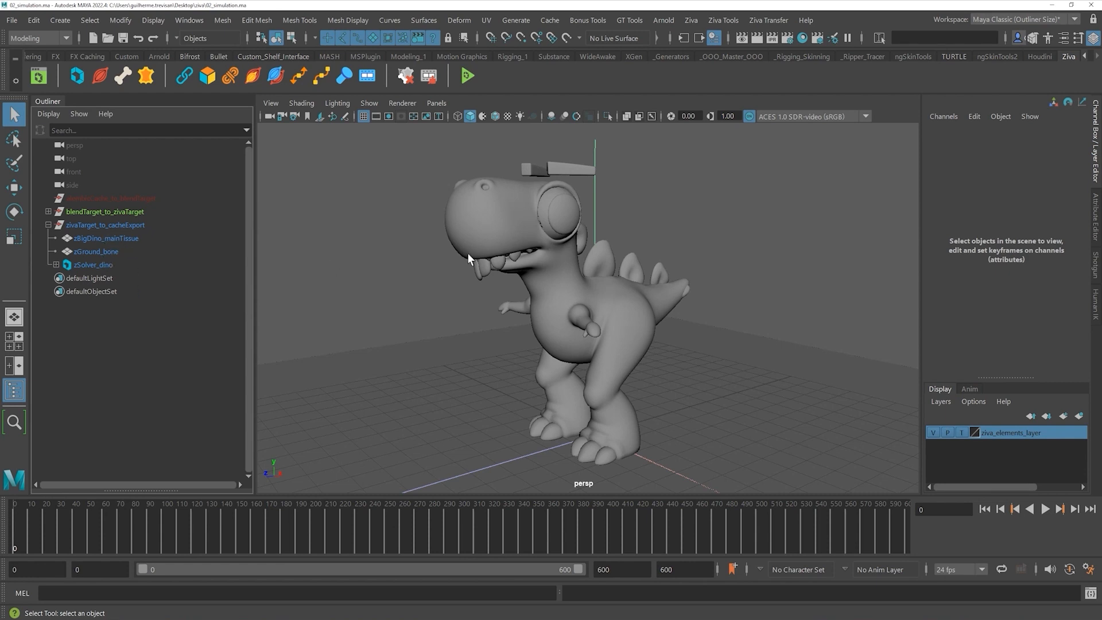
pyautogui.keyDown('alt'); pyautogui.moveTo(380, 237); pyautogui.dragTo(375, 233); pyautogui.keyUp('alt')
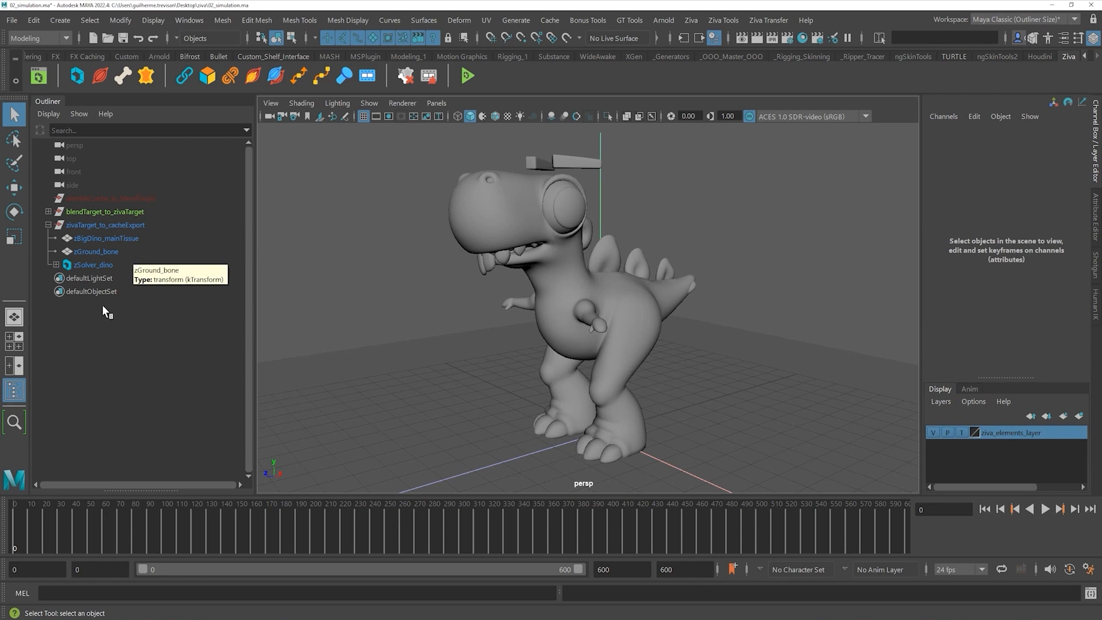
pyautogui.click(48, 225)
# - Toggle visibility of the alembicCache_to_blendTarget and blendTarget_to_zivaTarget groups, leaving alembicCache_to_blendTarget shown
pyautogui.click(130, 198)
pyautogui.click(136, 224)
pyautogui.hotkey('ctrl', 'z')
pyautogui.hotkey('ctrl', 'z')
pyautogui.click(135, 212)
pyautogui.click(149, 334)
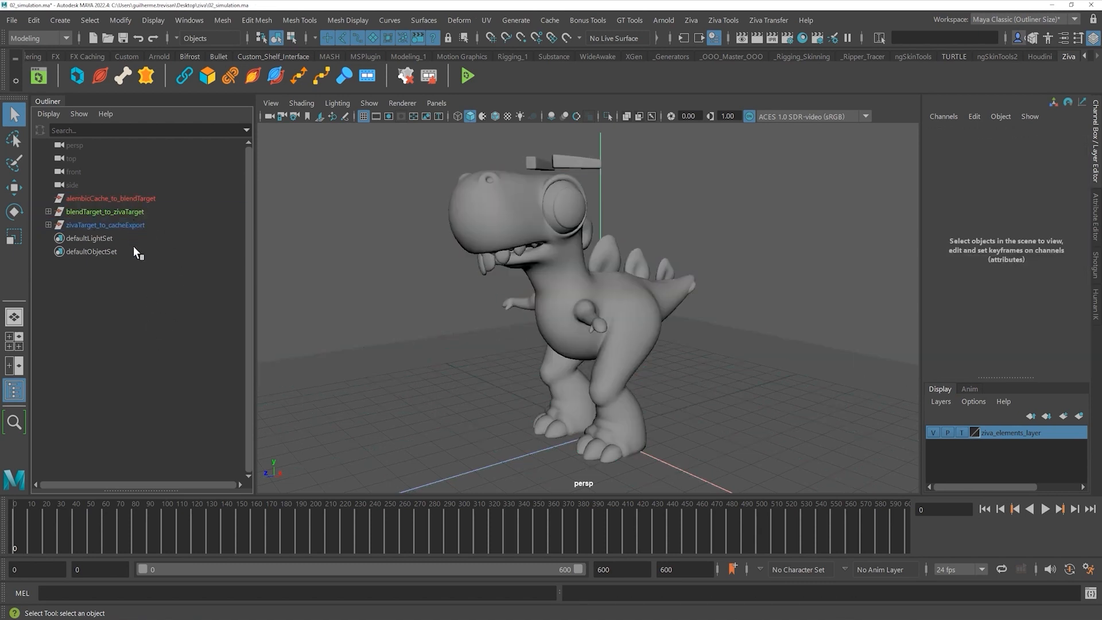
pyautogui.click(141, 199)
pyautogui.click(138, 212)
pyautogui.hotkey('ctrl', 'z')
pyautogui.click(132, 223)
pyautogui.click(151, 340)
pyautogui.click(131, 199)
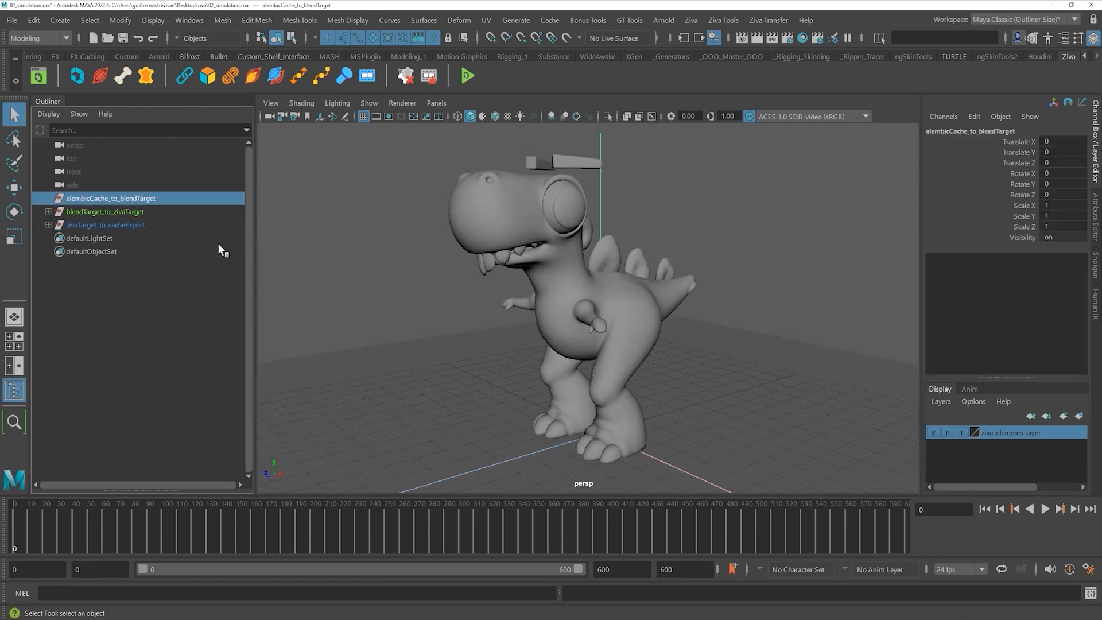
# - Inspect the group contents, including zBigDino_mainTissue, zGround_bone and zSolver_dino
pyautogui.click(139, 212)
pyautogui.click(48, 211)
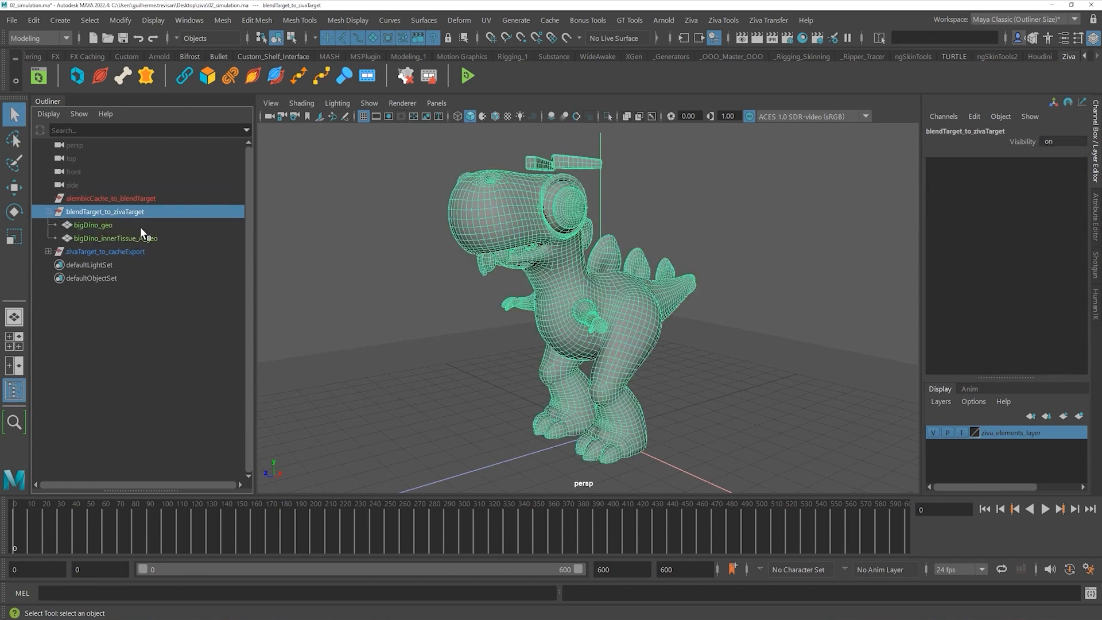
pyautogui.click(49, 211)
pyautogui.click(108, 225)
pyautogui.click(49, 225)
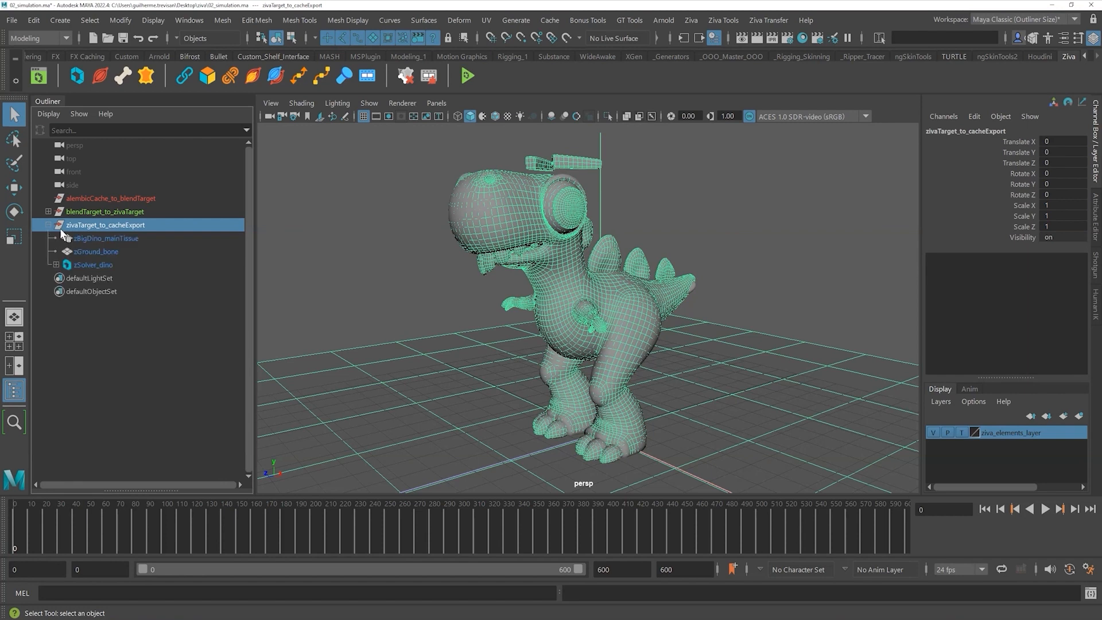
pyautogui.click(128, 237)
pyautogui.click(118, 251)
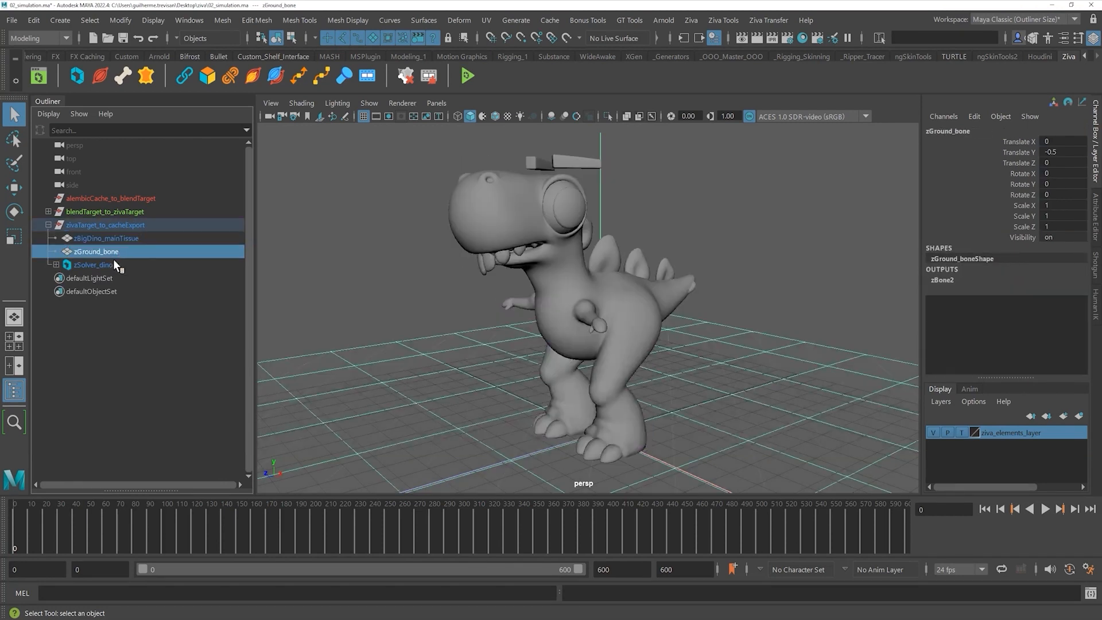
pyautogui.click(107, 264)
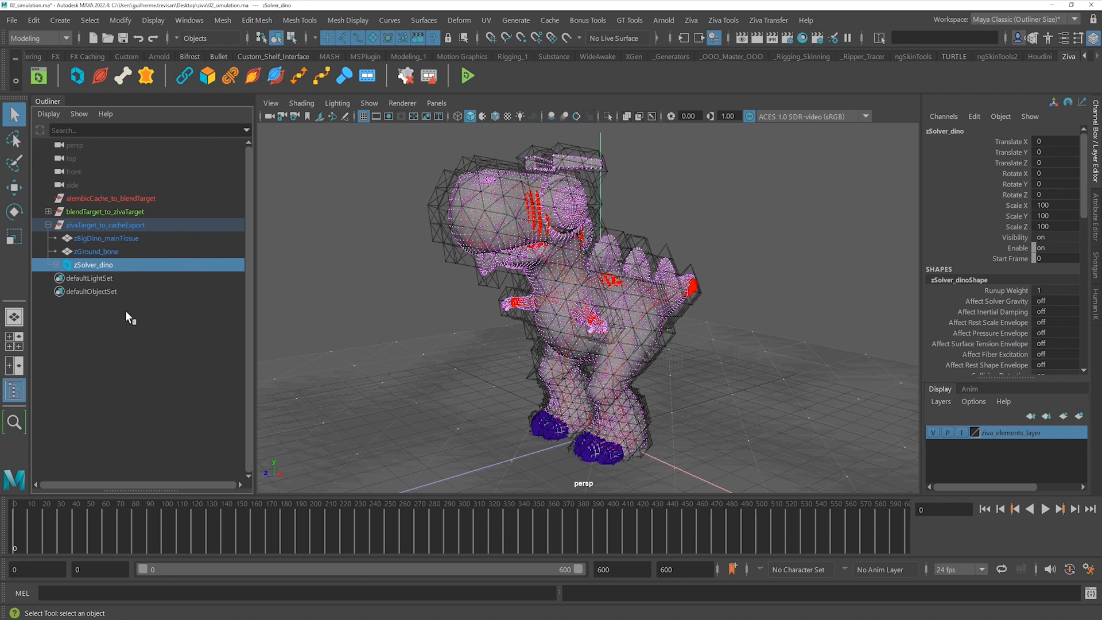
pyautogui.click(132, 326)
# - Hide blendTarget_to_zivaTarget and alembicCache_to_blendTarget, then collapse zivaTarget_to_cacheExport
pyautogui.click(124, 211)
pyautogui.press('h')
pyautogui.press('Up')
pyautogui.hotkey('ctrl', 'h')
pyautogui.click(48, 224)
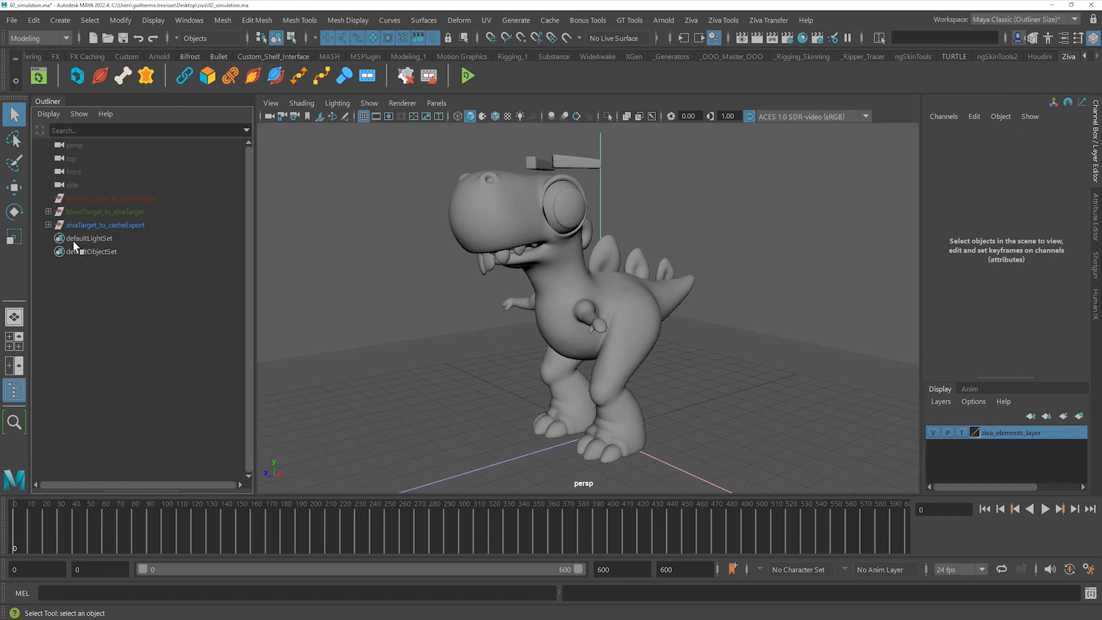
pyautogui.keyDown('alt'); pyautogui.moveTo(426, 332); pyautogui.dragTo(448, 322, button='middle'); pyautogui.keyUp('alt')
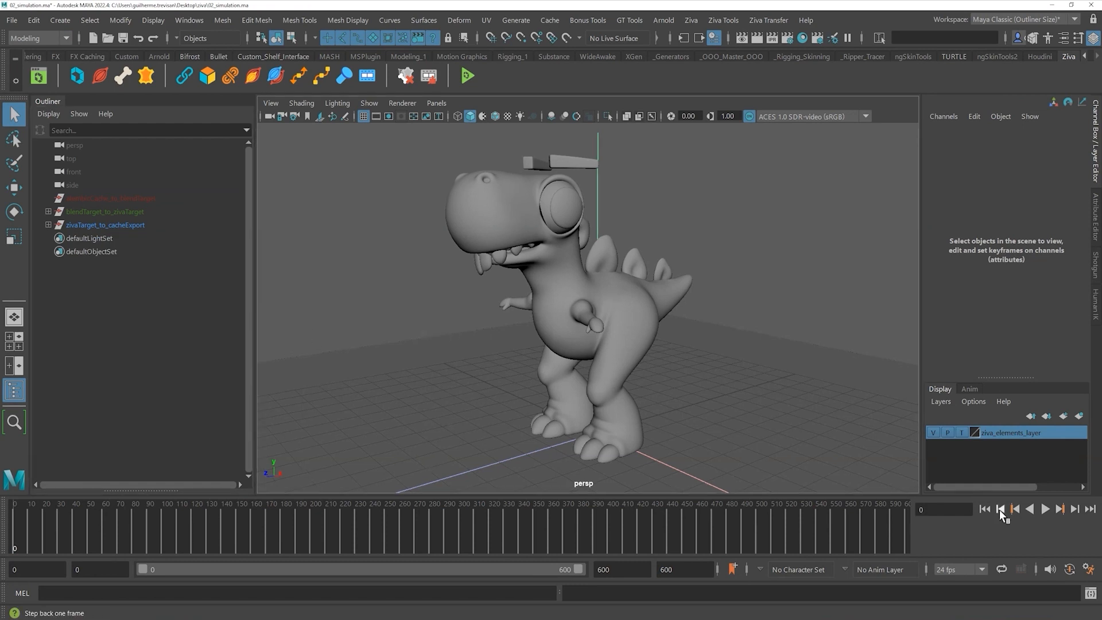
pyautogui.click(1045, 509)
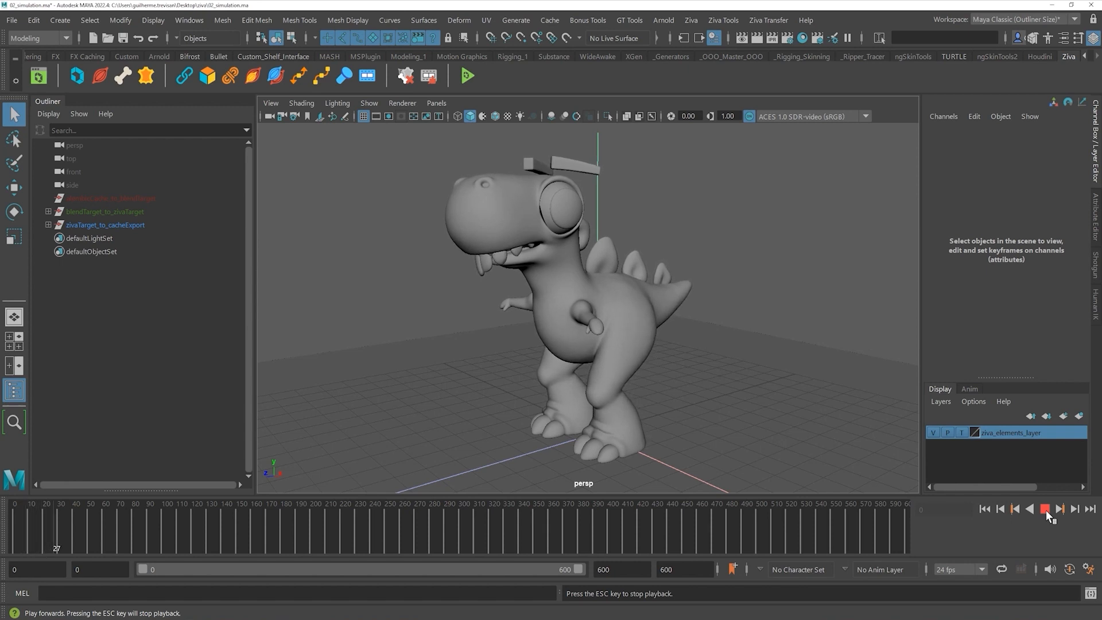
pyautogui.press('Escape')
pyautogui.click(640, 305)
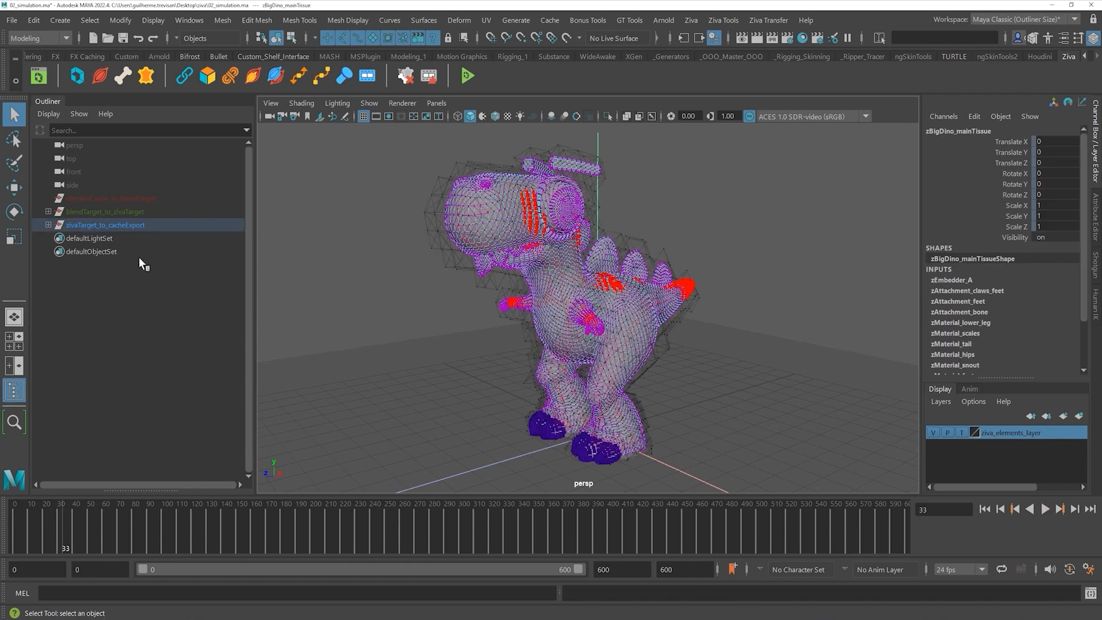
pyautogui.click(48, 225)
pyautogui.click(125, 240)
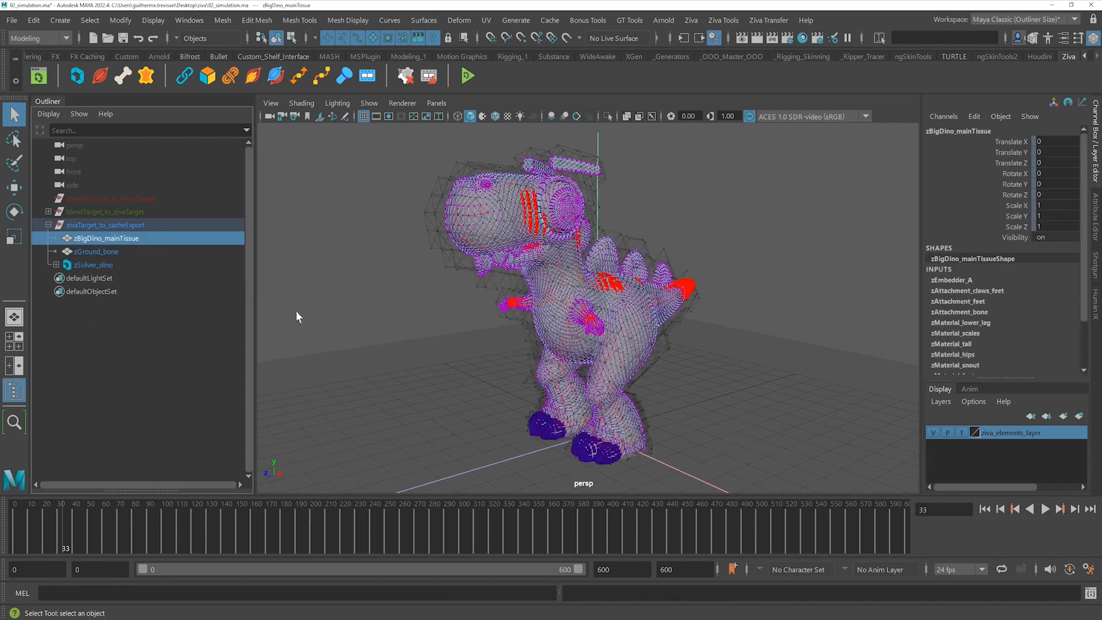
pyautogui.scroll(-3, 1005, 292)
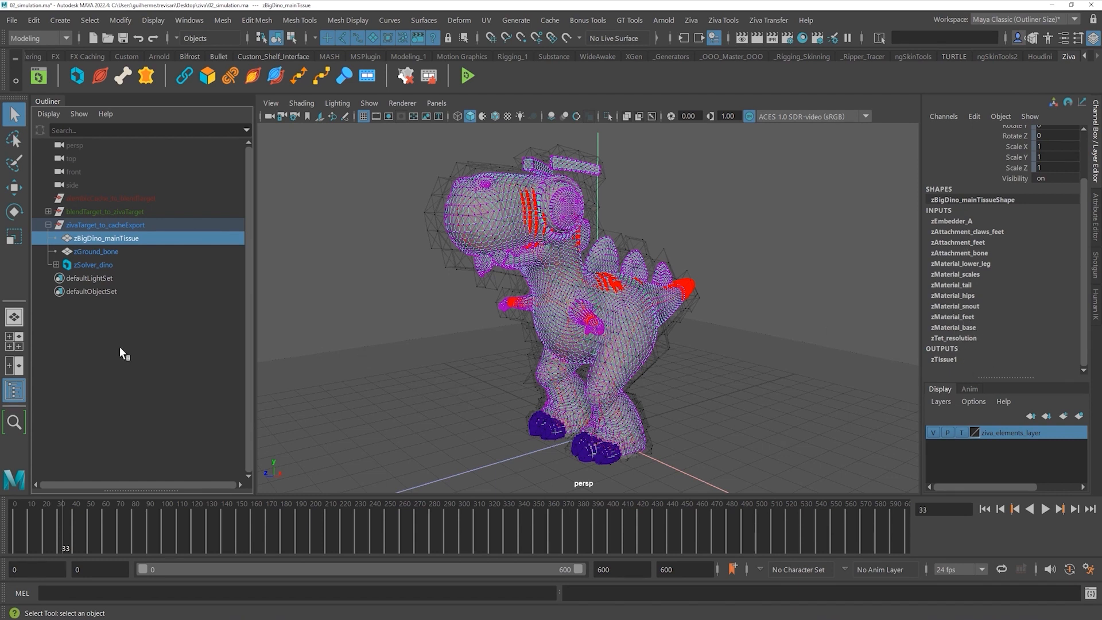
pyautogui.click(124, 330)
pyautogui.click(113, 238)
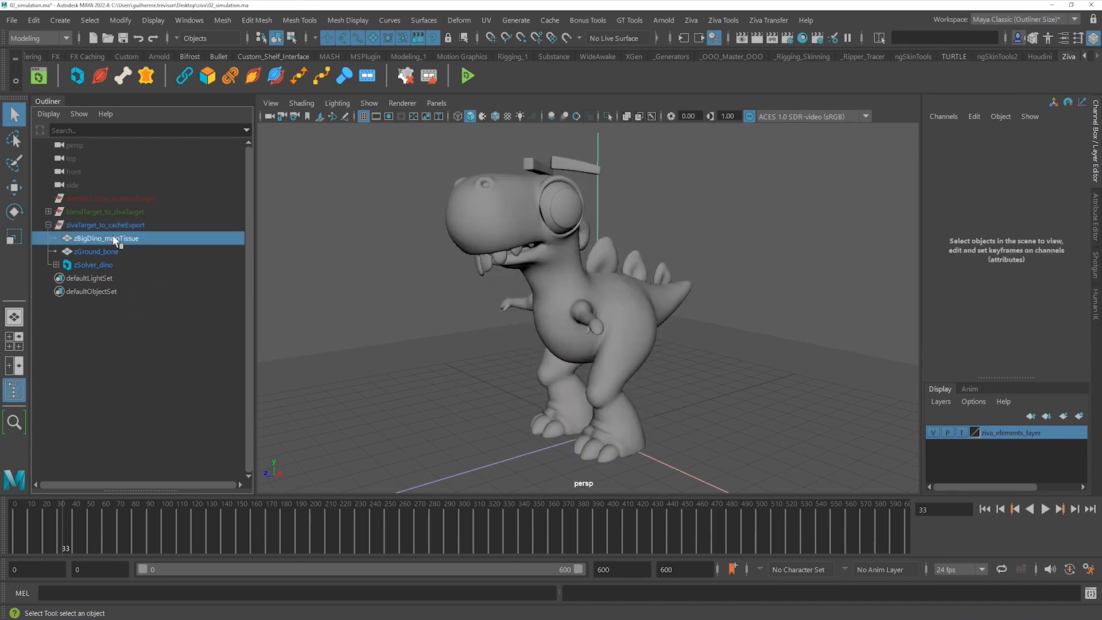
# - Review the Ziva tissue, ground bone and solver items, then expand blendTarget_to_zivaTarget instead
pyautogui.click(102, 253)
pyautogui.click(101, 262)
pyautogui.click(119, 238)
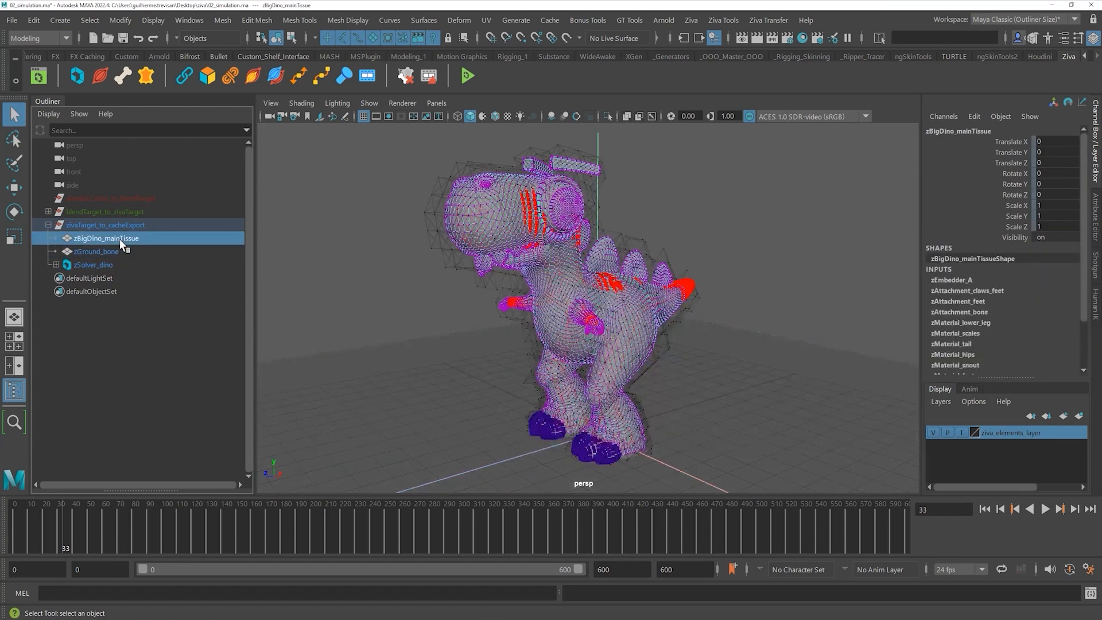
pyautogui.click(136, 361)
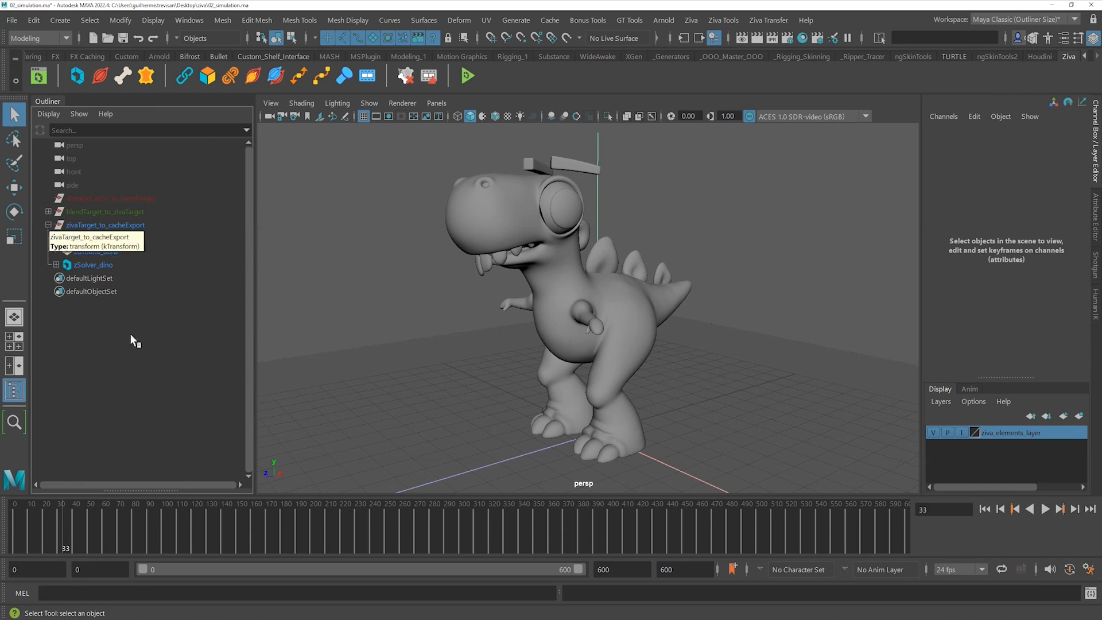
pyautogui.click(118, 238)
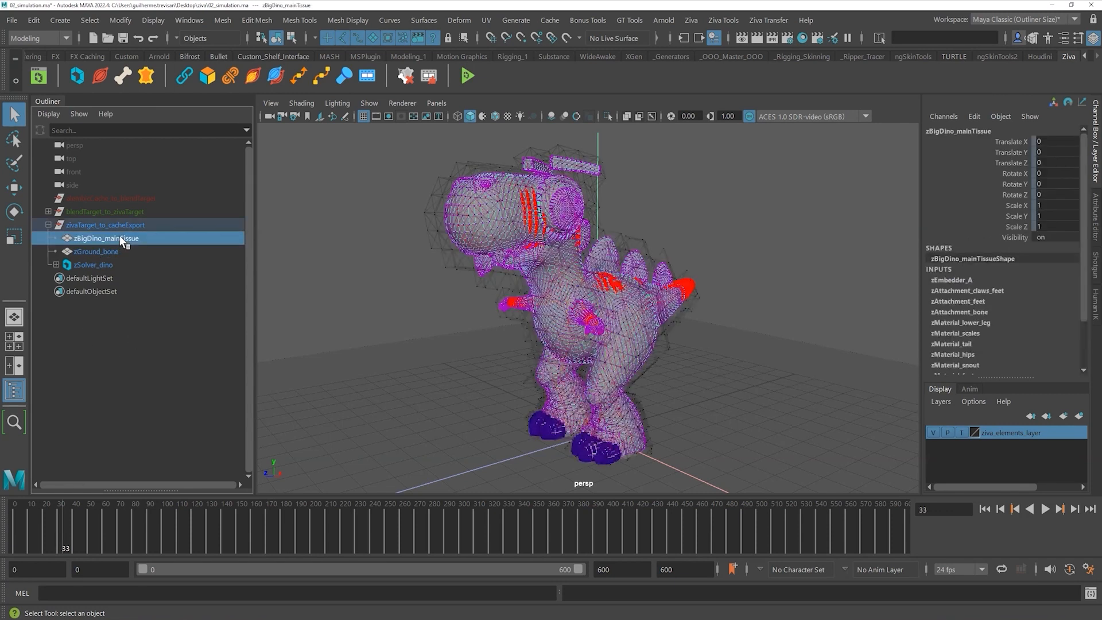
pyautogui.click(48, 225)
pyautogui.click(48, 211)
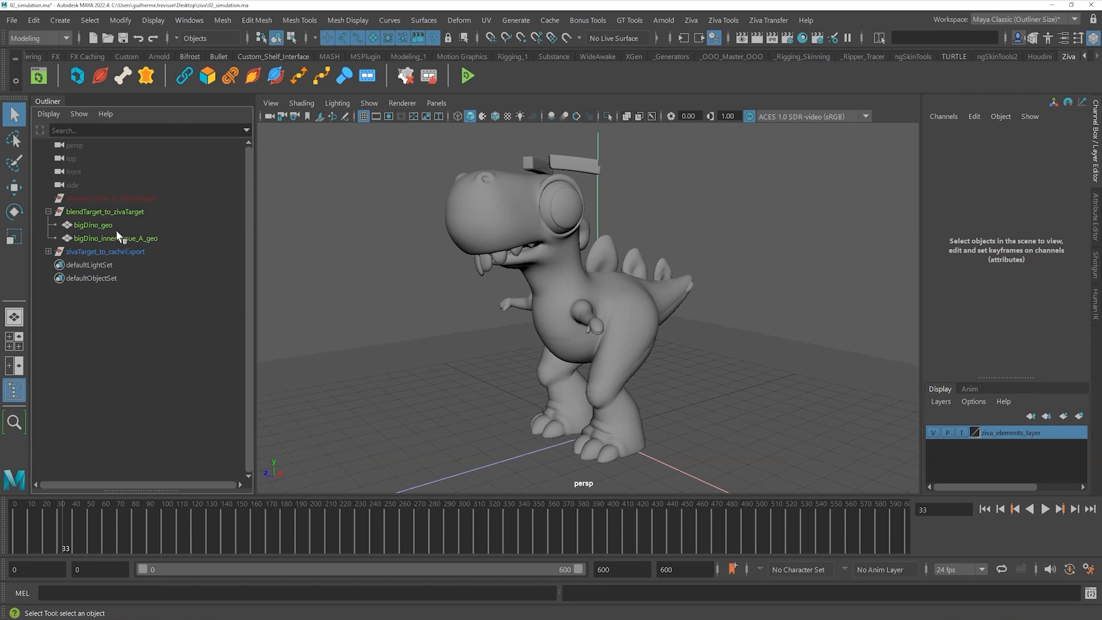
# - Inspect bigDino_geo and bigDino_innerTissue_A_geo, and return playback to frame 0
pyautogui.click(106, 237)
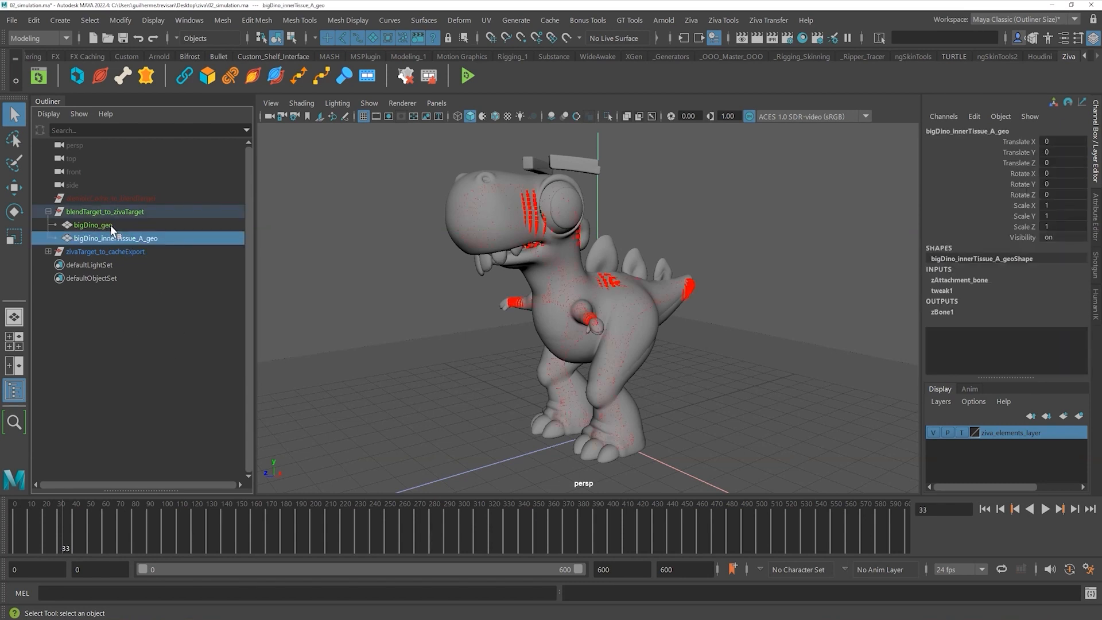
pyautogui.click(109, 224)
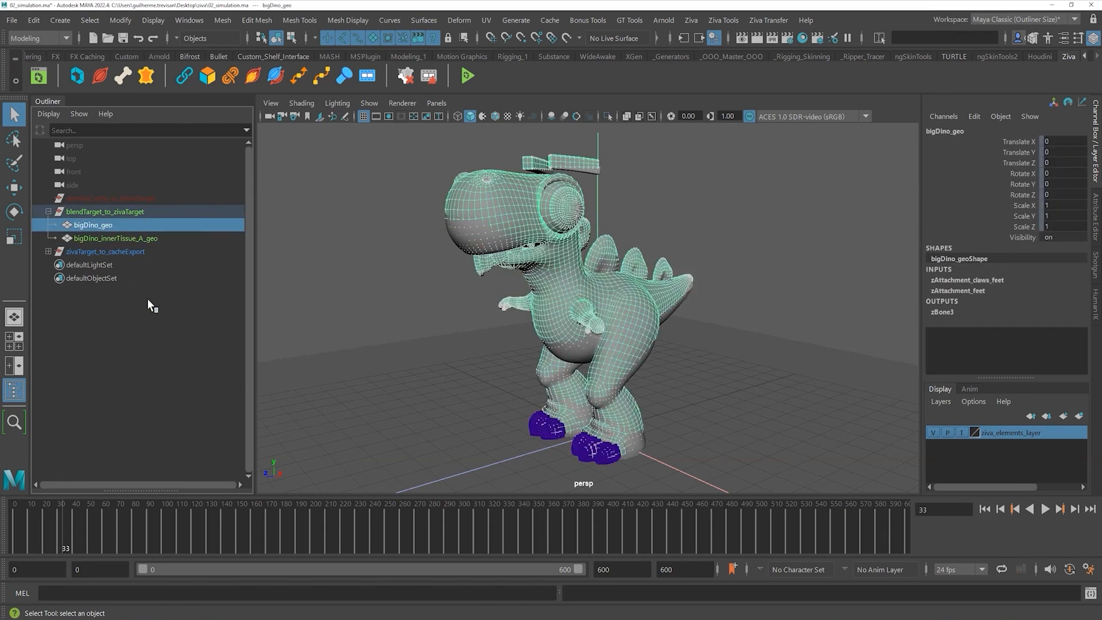
pyautogui.click(133, 309)
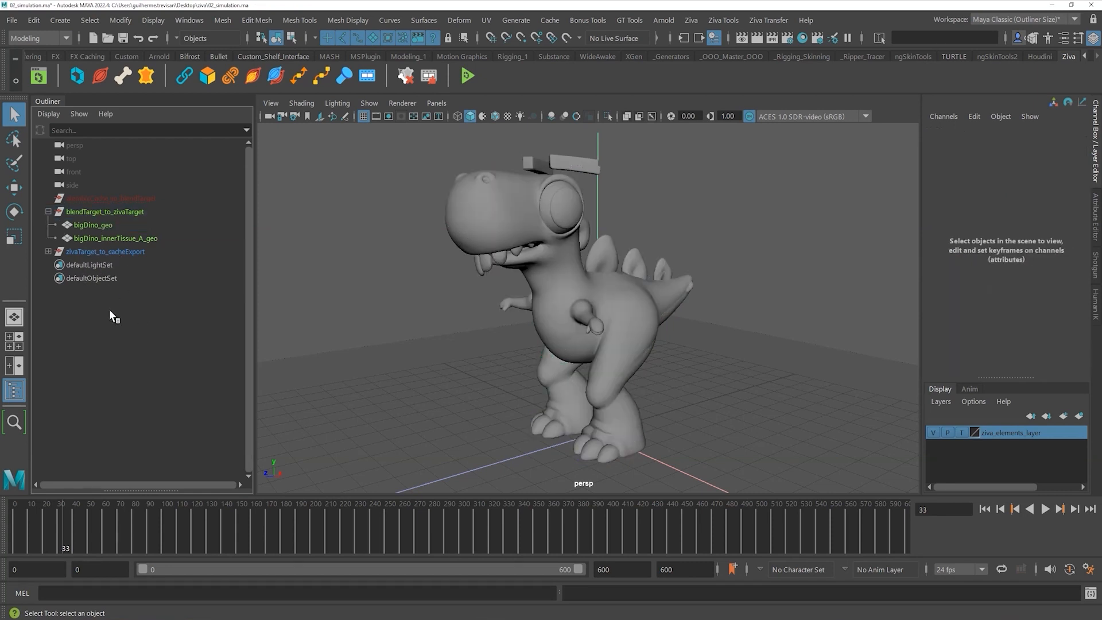
pyautogui.click(99, 226)
pyautogui.click(985, 509)
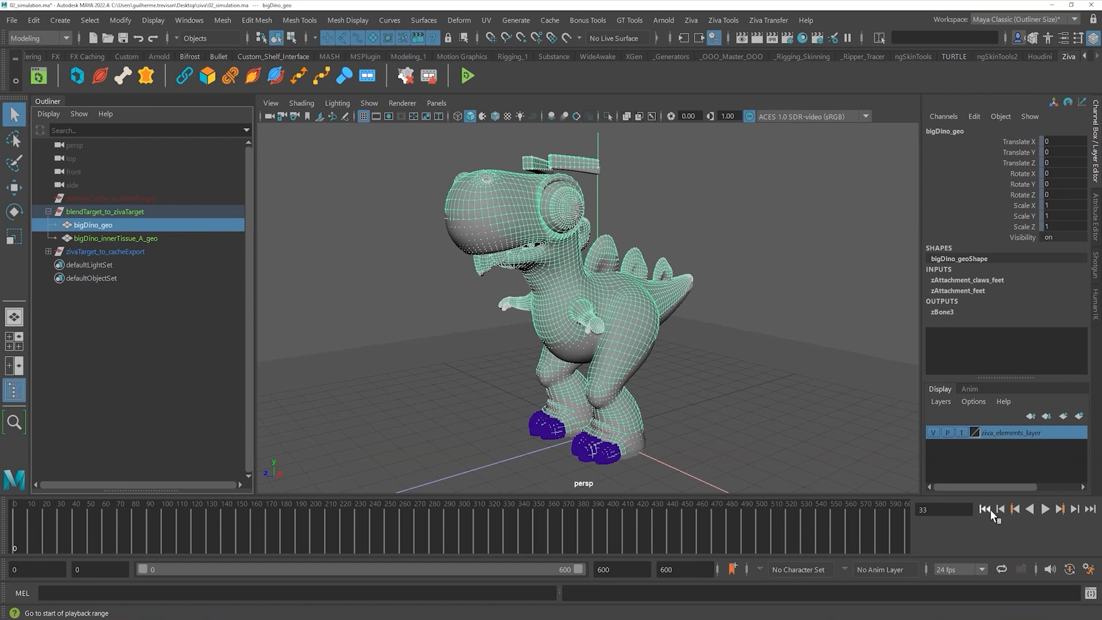
pyautogui.click(112, 307)
pyautogui.click(114, 200)
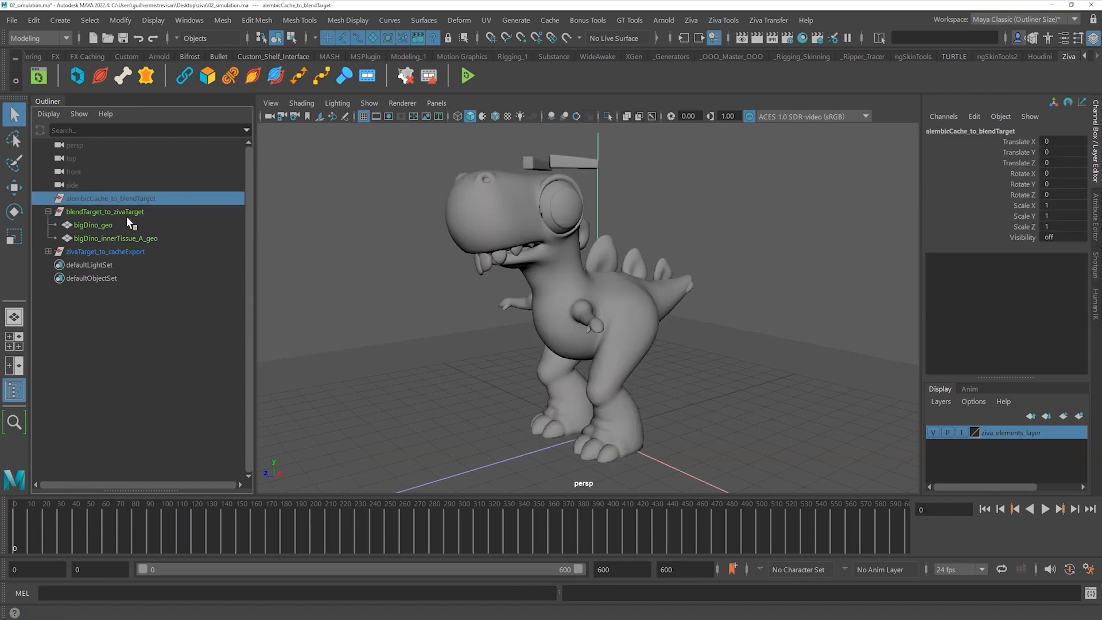
pyautogui.click(101, 225)
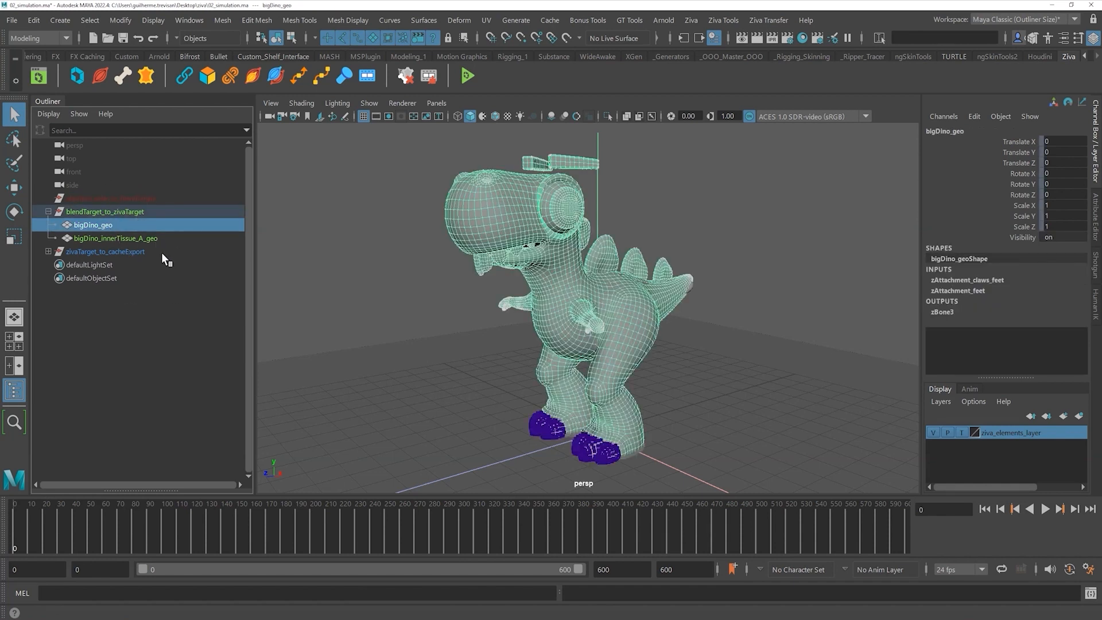
pyautogui.click(185, 328)
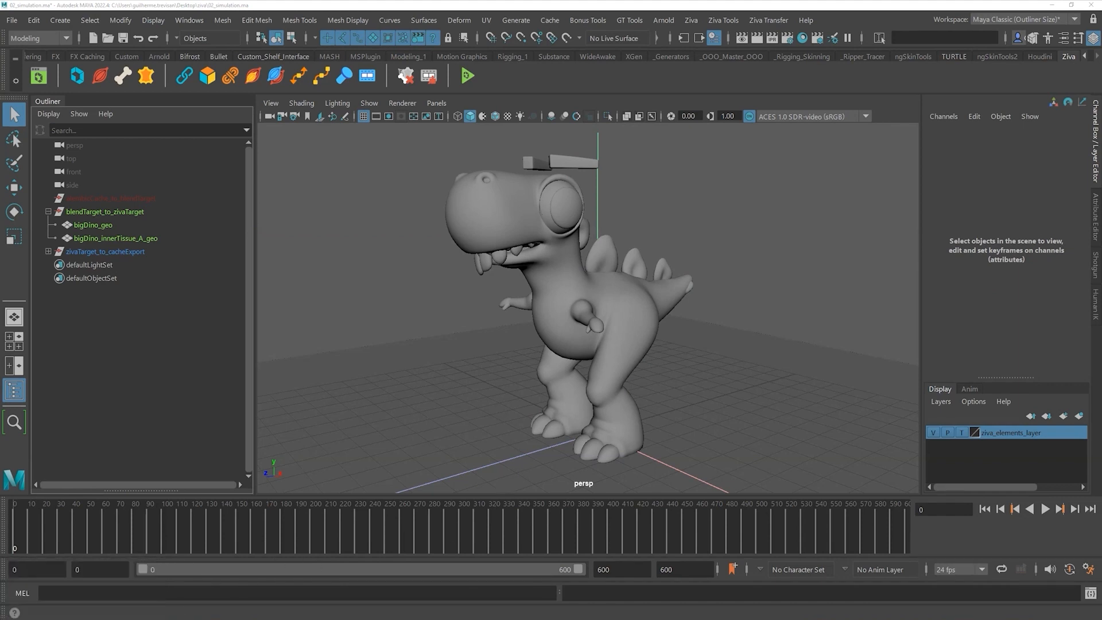
# - Drag body.abc from the alembic_output folder into Maya and start renaming it bigDino_body_geo
pyautogui.press('super+e')
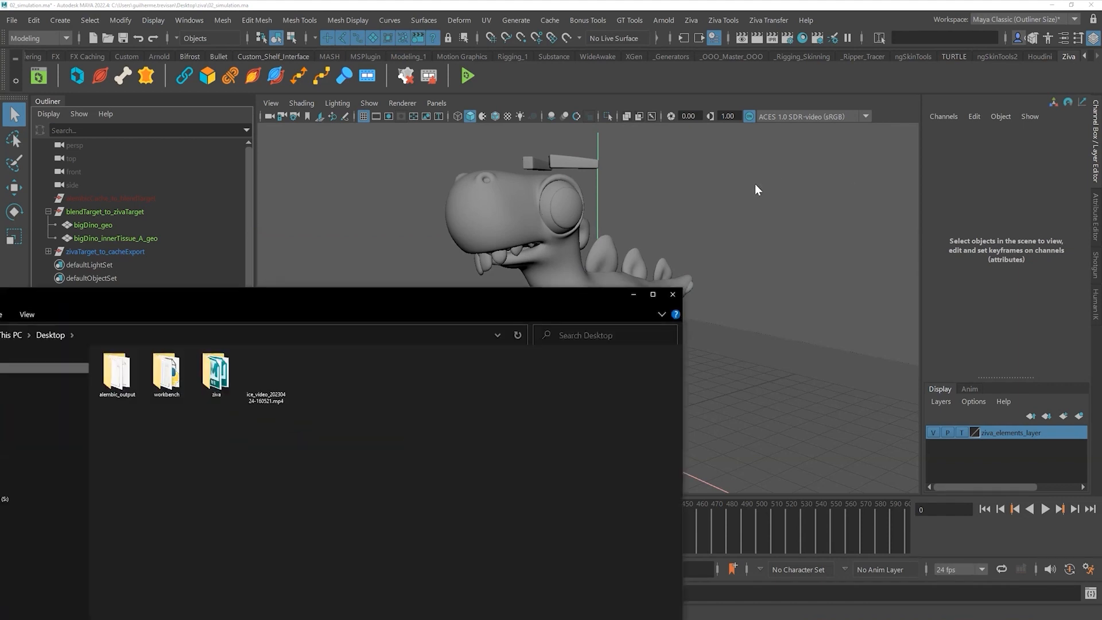
pyautogui.moveTo(607, 247); pyautogui.dragTo(401, 435)
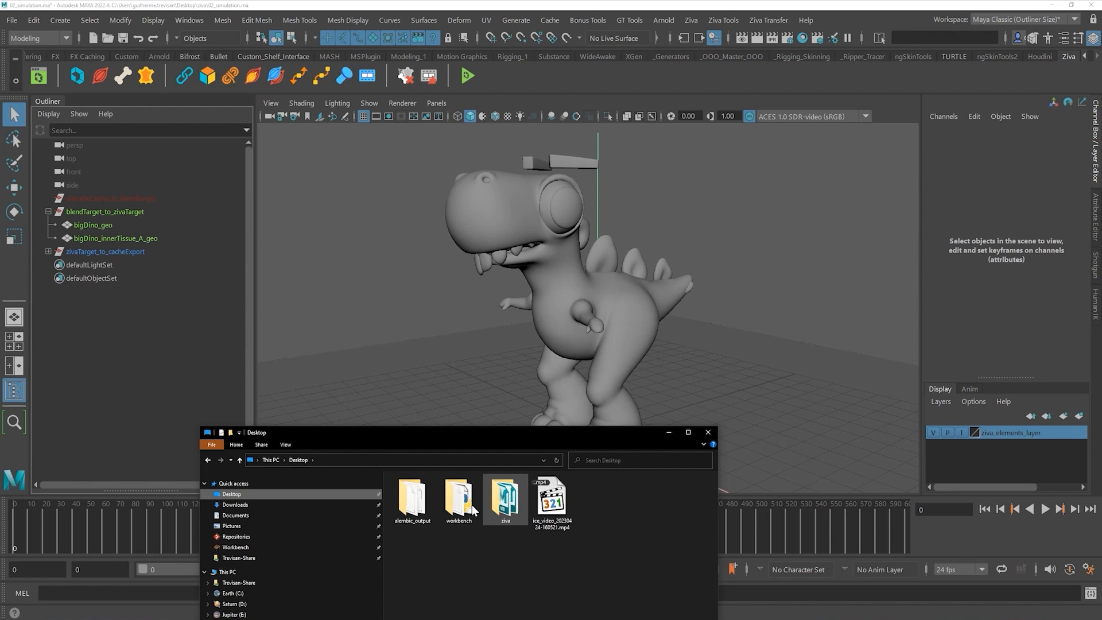
pyautogui.doubleClick(412, 497)
pyautogui.moveTo(410, 491); pyautogui.dragTo(363, 320)
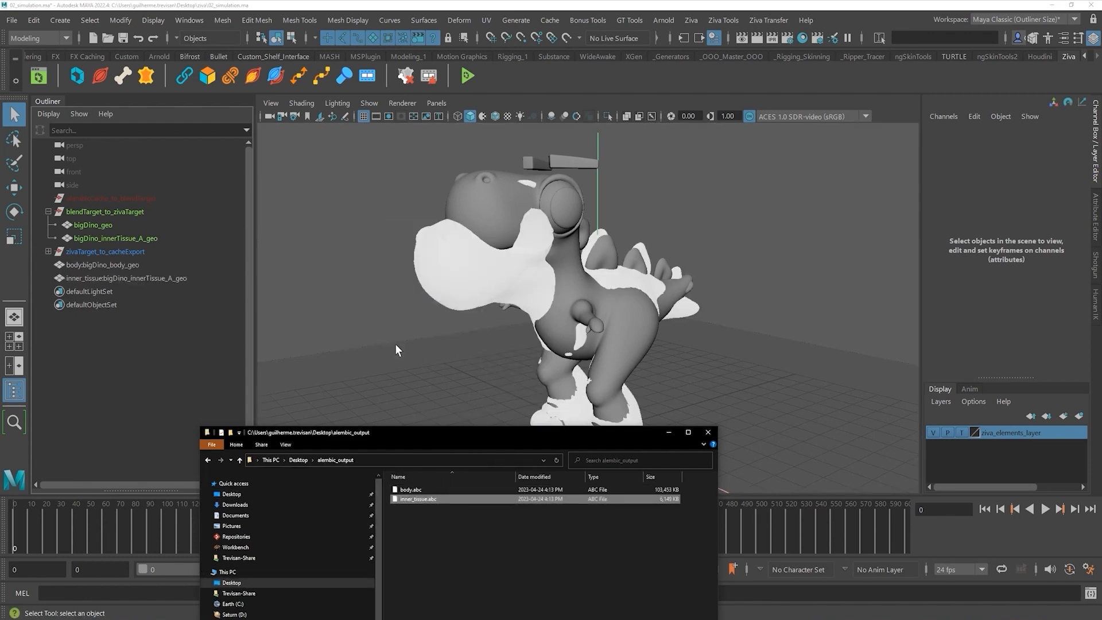
pyautogui.doubleClick(106, 266)
pyautogui.moveTo(86, 265); pyautogui.dragTo(17, 264)
# - Rename the imported meshes to bigDino_body_geo_anim and bigDino_innerTissue_anim in the Outliner
pyautogui.press('BackSpace')
pyautogui.click(140, 266)
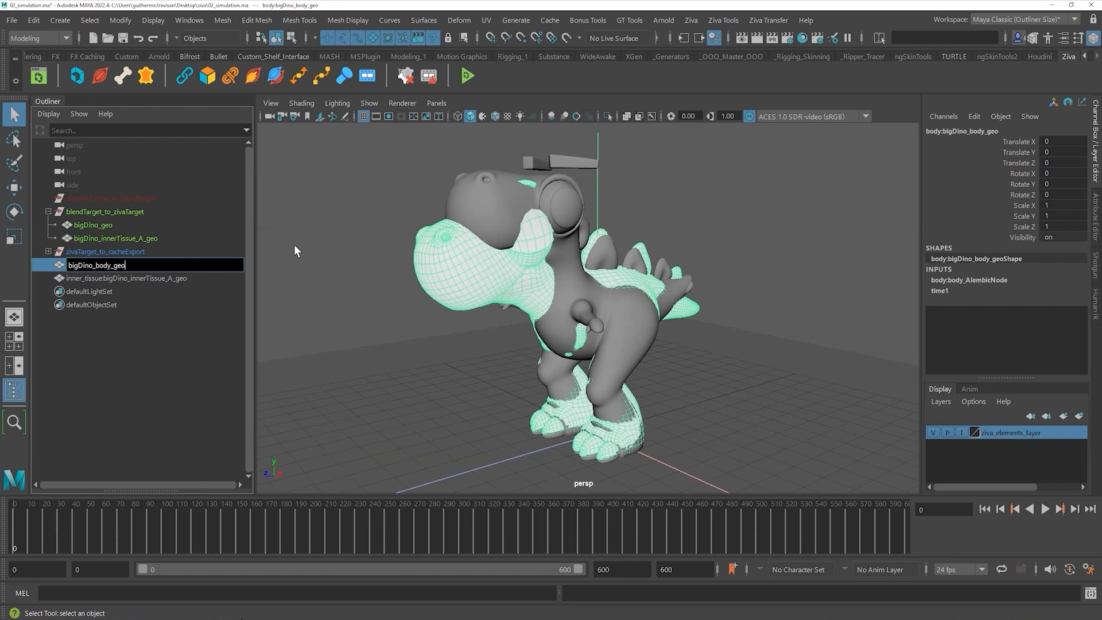
pyautogui.write('_')
pyautogui.write('anim')
pyautogui.press('Return')
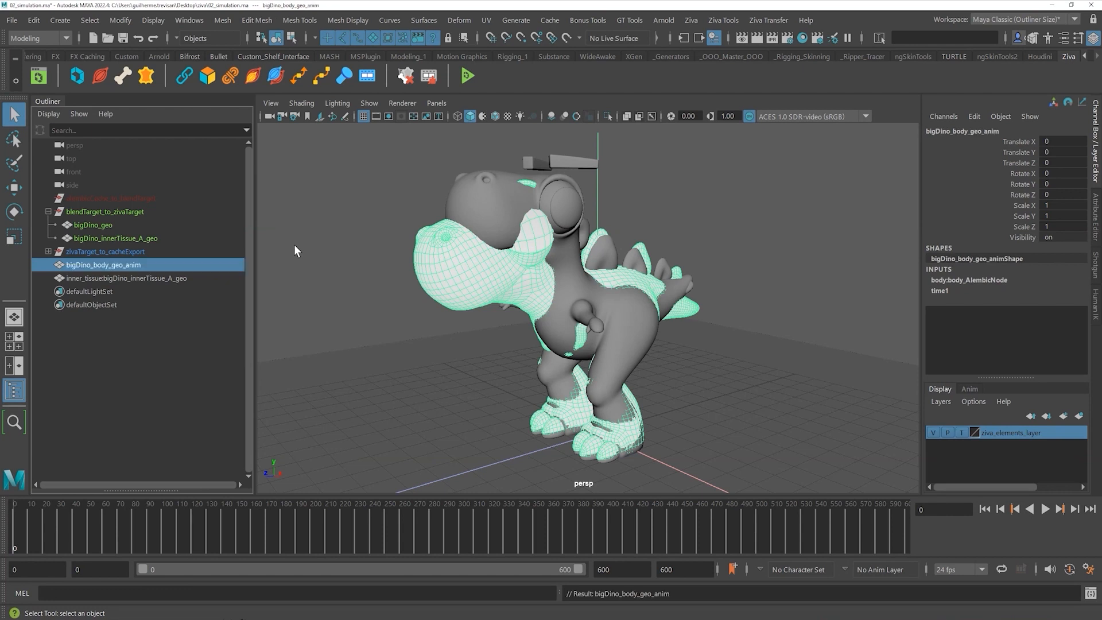
pyautogui.doubleClick(112, 279)
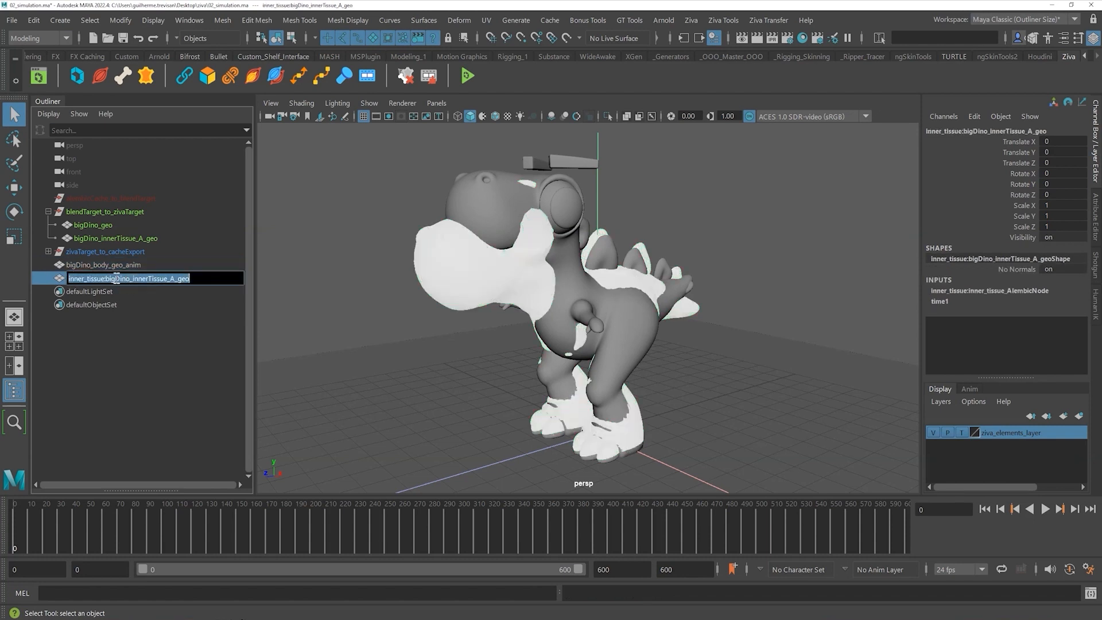
pyautogui.click(106, 279)
pyautogui.press('BackSpace')
pyautogui.press('BackSpace')
pyautogui.press('BackSpace')
pyautogui.press('BackSpace')
pyautogui.press('BackSpace')
pyautogui.press('BackSpace')
pyautogui.press('BackSpace')
pyautogui.press('BackSpace')
pyautogui.press('BackSpace')
pyautogui.press('BackSpace')
pyautogui.press('BackSpace')
pyautogui.press('BackSpace')
pyautogui.press('BackSpace')
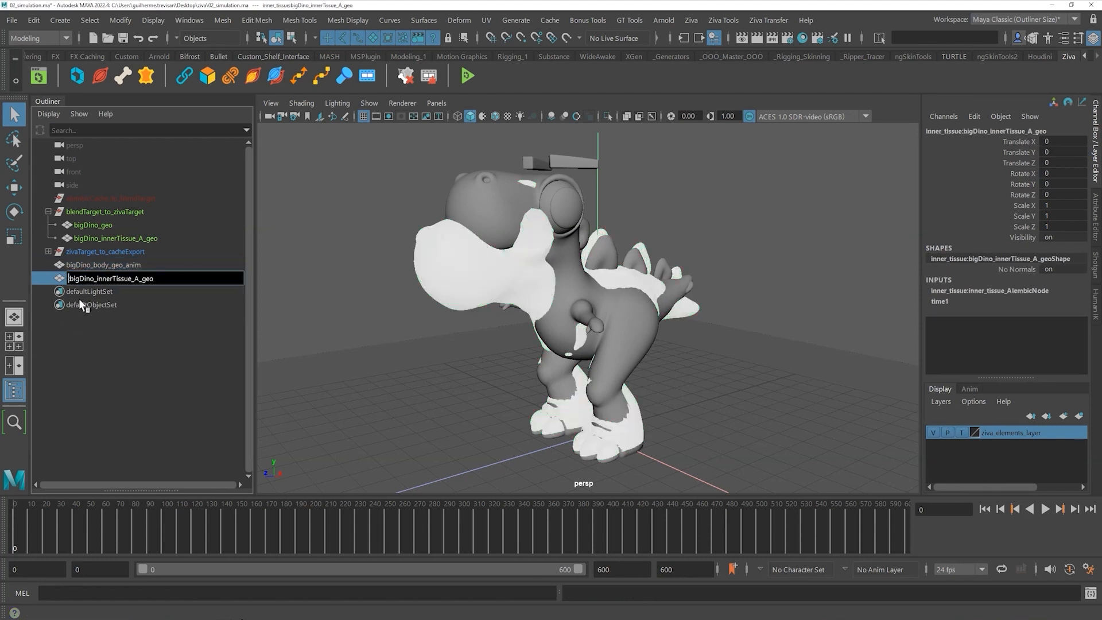
pyautogui.moveTo(133, 279); pyautogui.dragTo(247, 280)
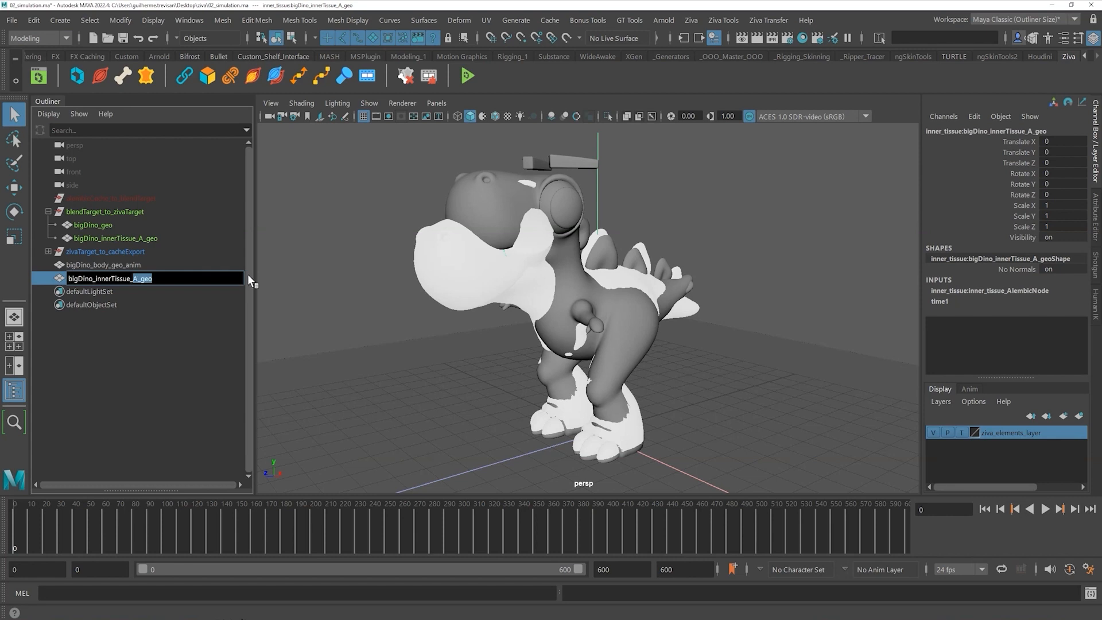
pyautogui.write('anim')
pyautogui.press('Return')
# - Parent bigDino_body_geo_anim and bigDino_innerTissue_anim under the alembicCache_to_blendTarget group
pyautogui.click(183, 334)
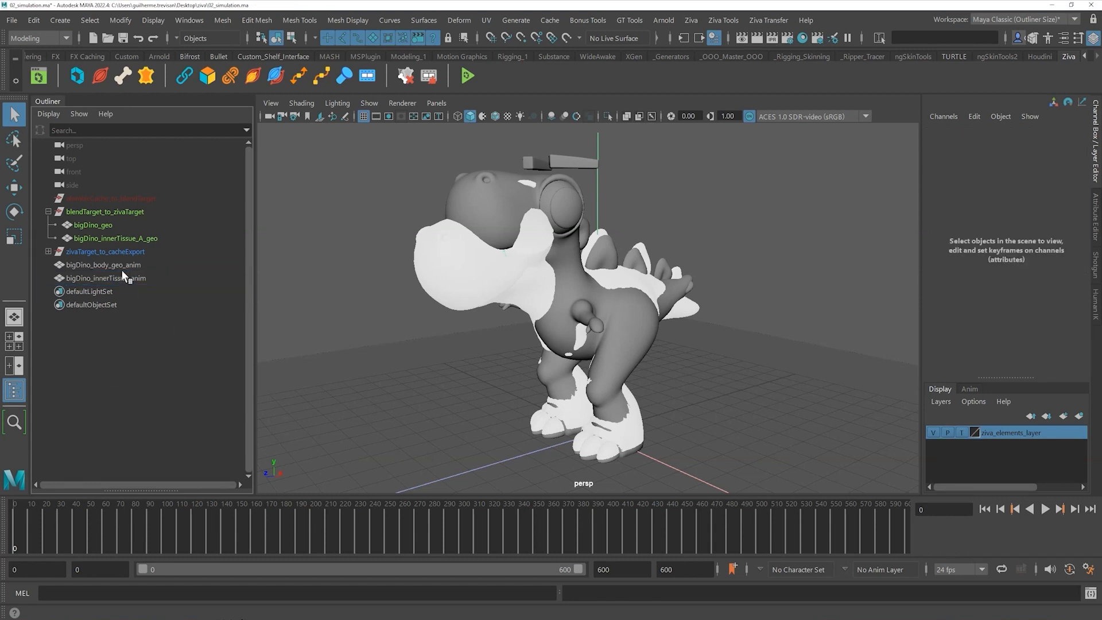
pyautogui.click(122, 267)
pyautogui.keyDown('ctrl'); pyautogui.click(121, 276); pyautogui.keyUp('ctrl')
pyautogui.moveTo(122, 278); pyautogui.dragTo(138, 199, button='middle')
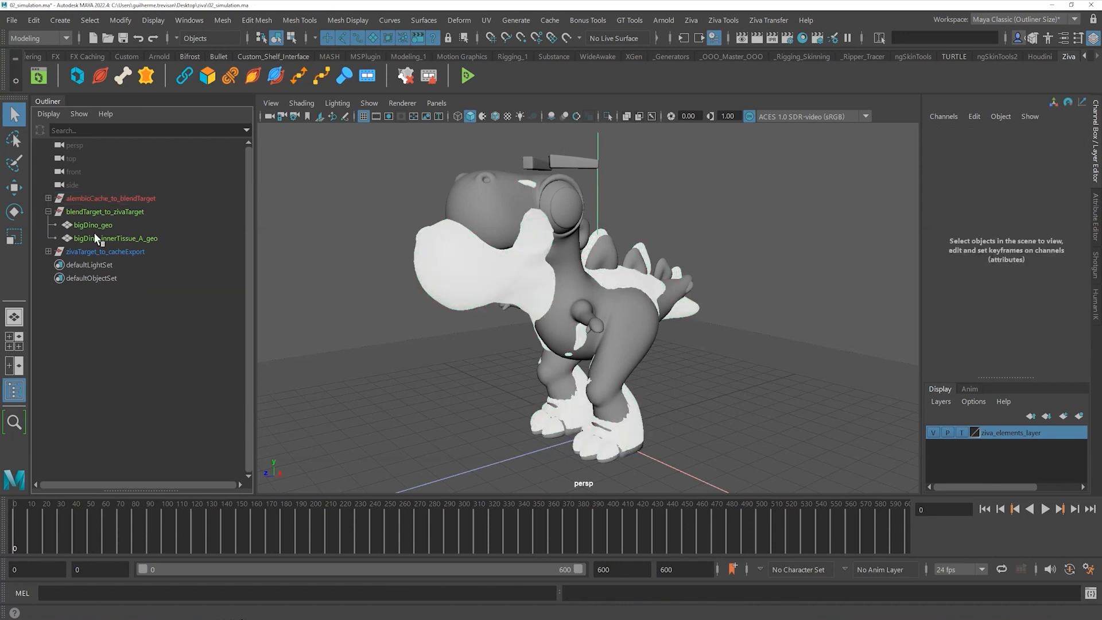
# - Hide zivaTarget_to_cacheExport, collapse blendTarget_to_zivaTarget and select the body animation mesh
pyautogui.click(97, 251)
pyautogui.press('h')
pyautogui.click(146, 358)
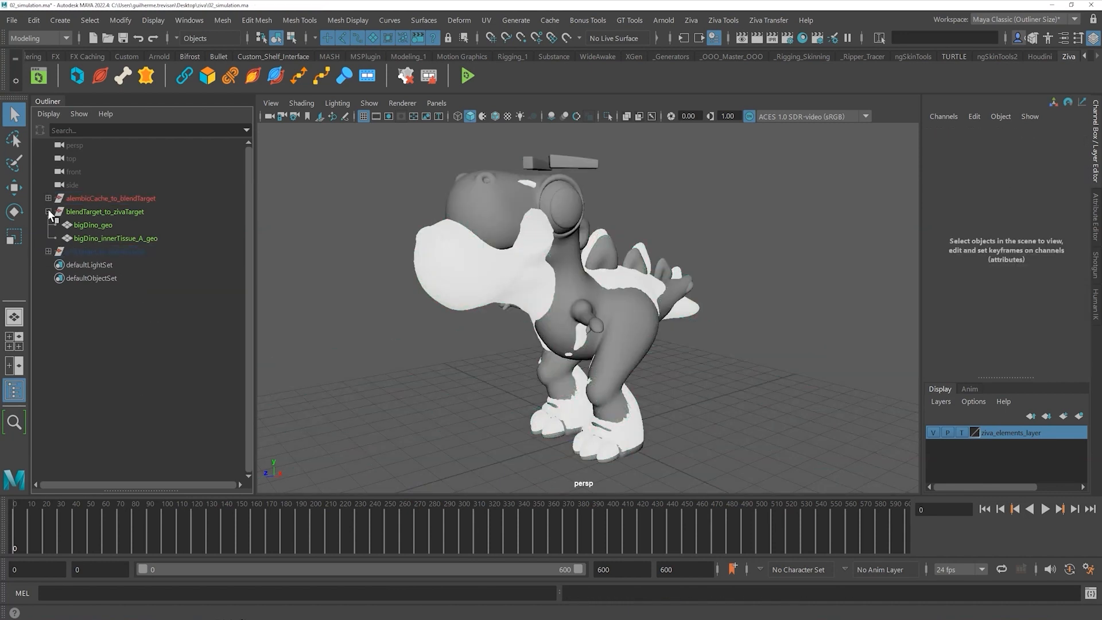
pyautogui.click(48, 211)
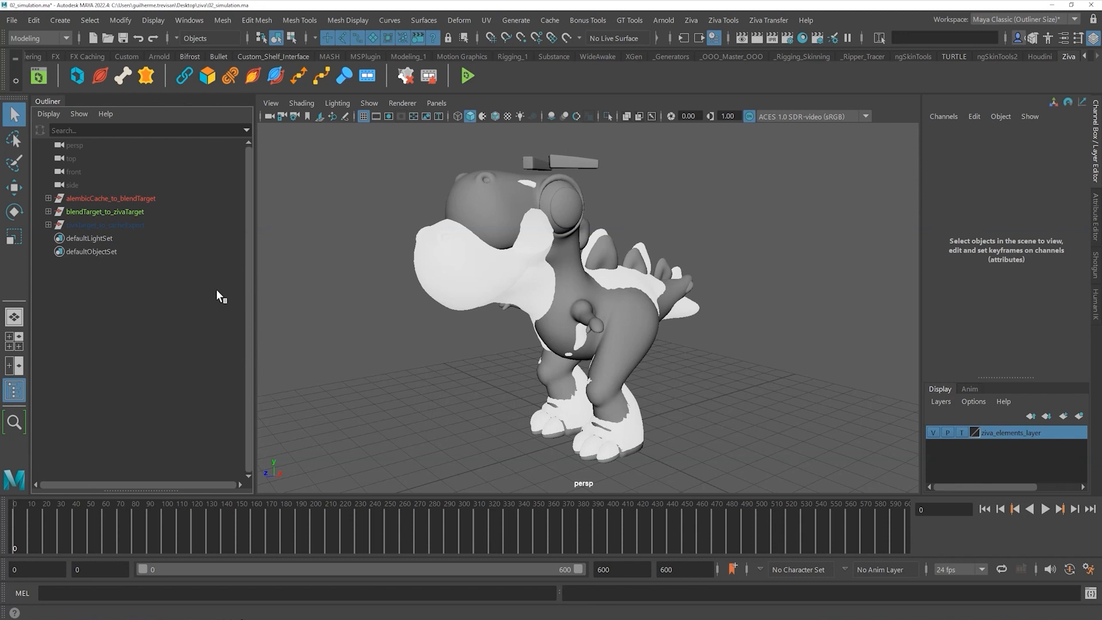
pyautogui.click(445, 271)
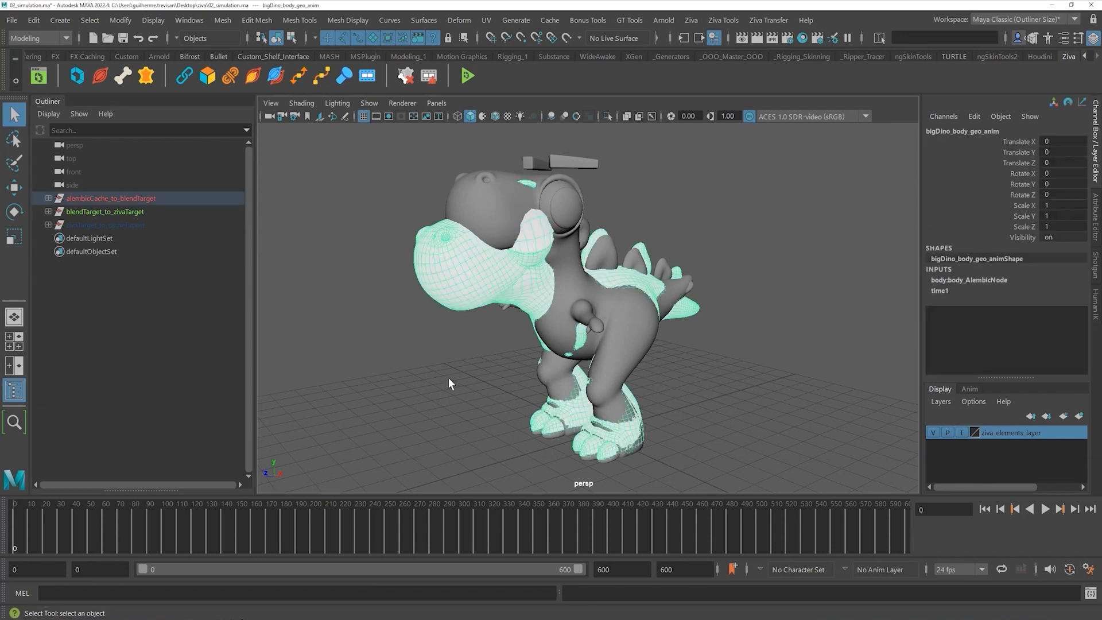
# - Set the playback start frame to -30 and scrub back to frame -30 to view the rest shape
pyautogui.click(483, 190)
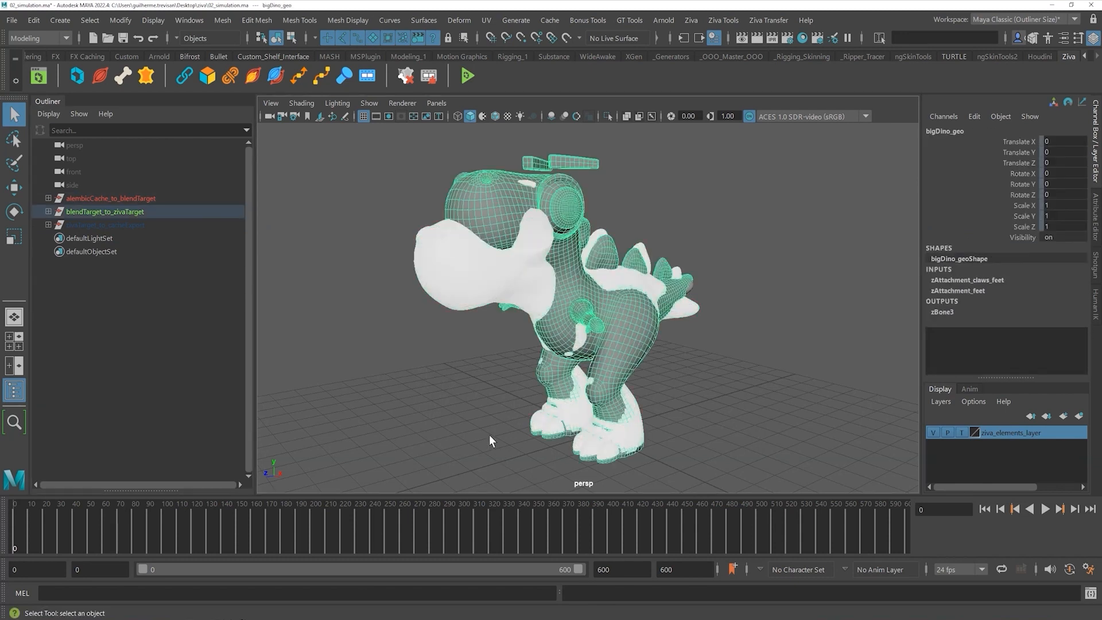
pyautogui.click(428, 373)
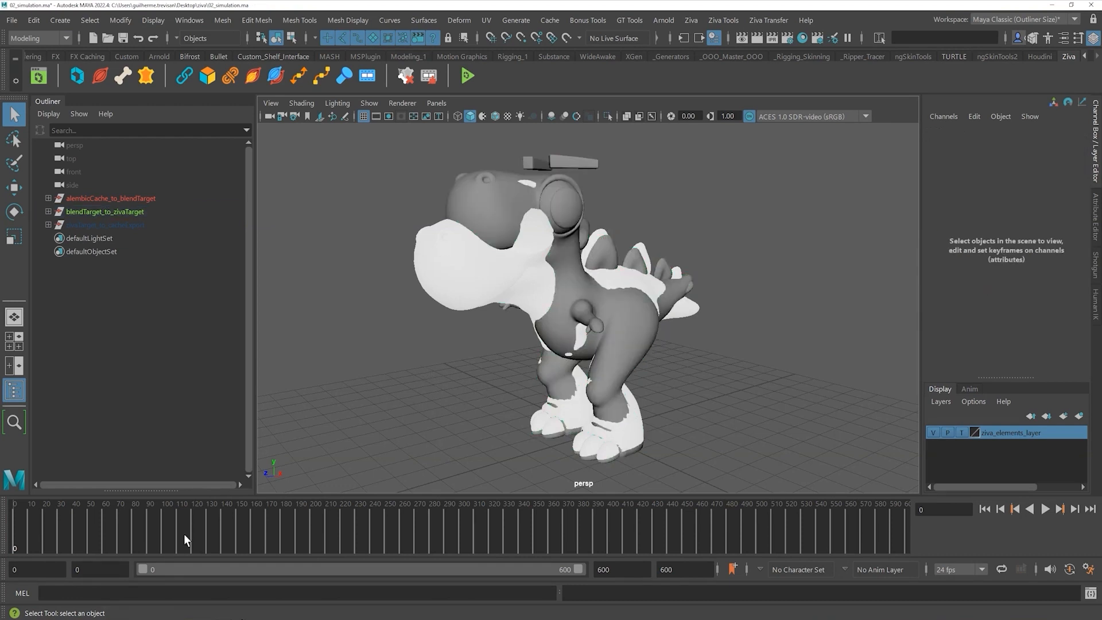
pyautogui.click(81, 569)
pyautogui.press('BackSpace')
pyautogui.write('-30')
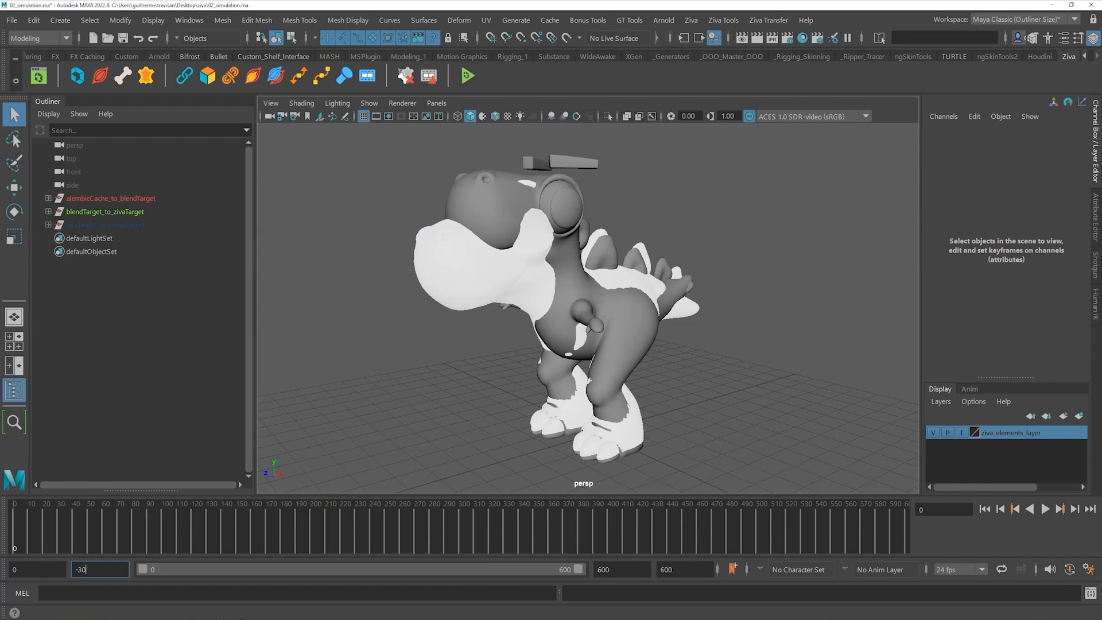
pyautogui.press('Return')
pyautogui.moveTo(53, 525); pyautogui.dragTo(11, 525)
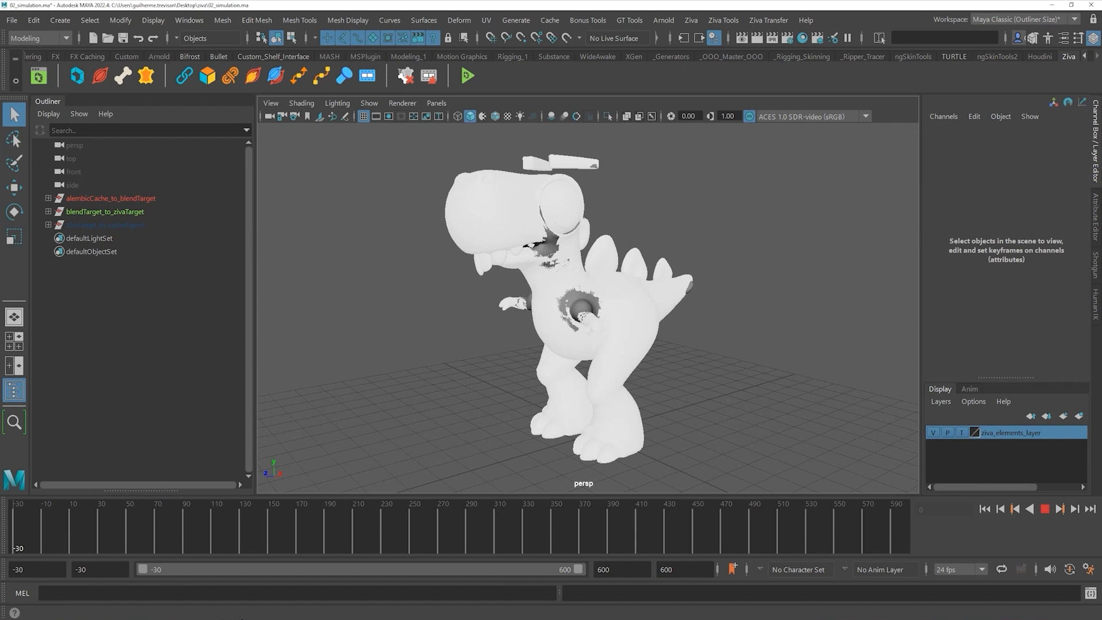
pyautogui.keyDown('alt'); pyautogui.moveTo(658, 384); pyautogui.dragTo(512, 346); pyautogui.keyUp('alt')
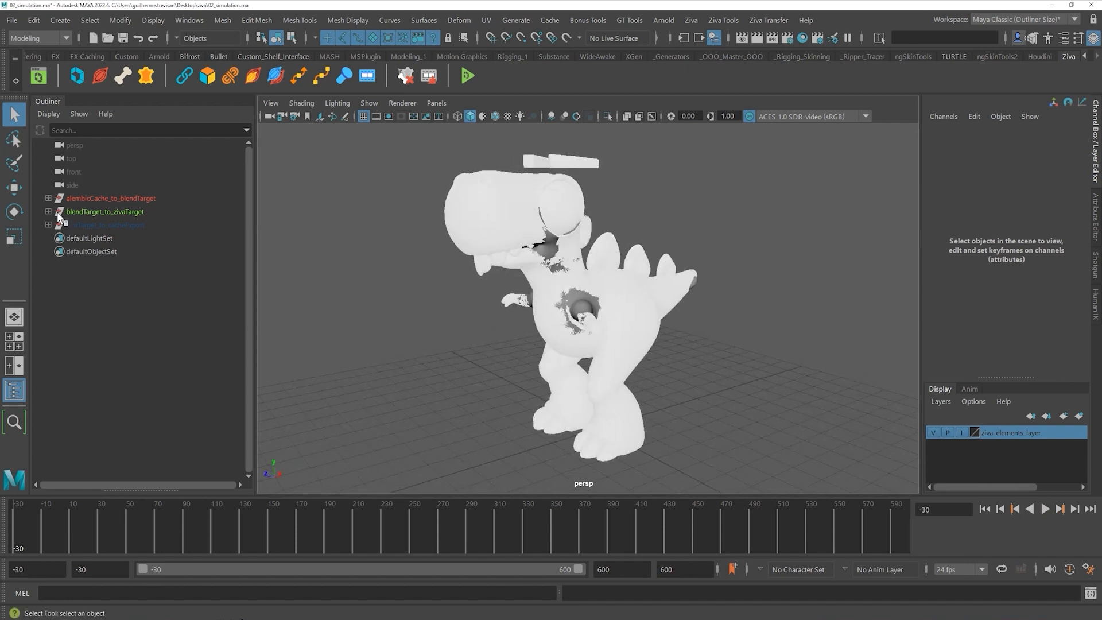
# - Expand both groups, select bigDino_body_geo_anim, then add bigDino_geo to the selection
pyautogui.click(48, 198)
pyautogui.click(48, 238)
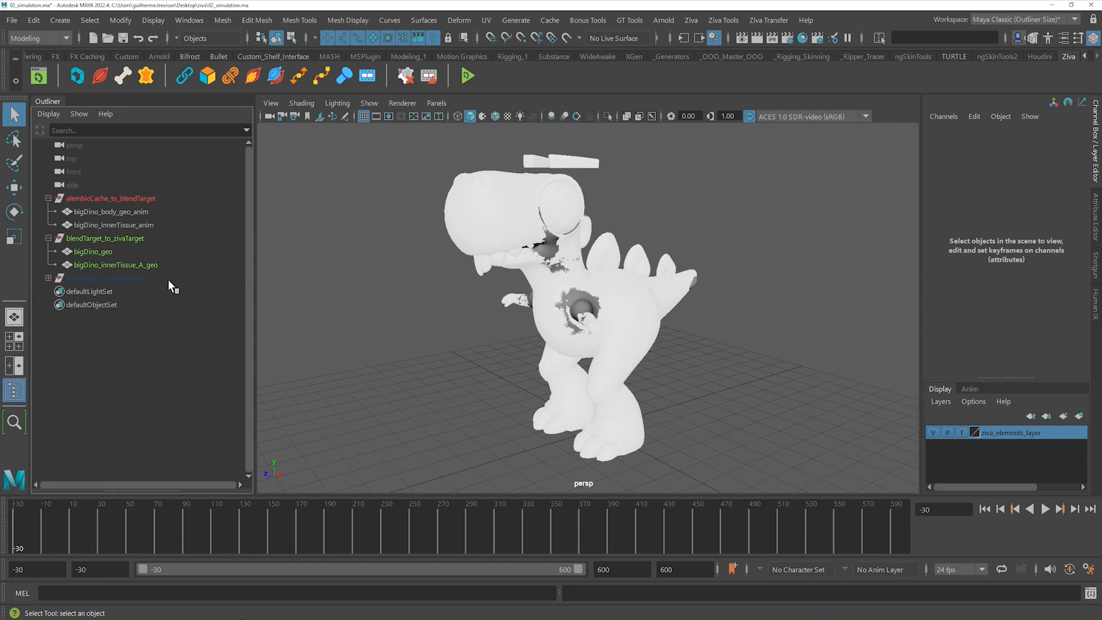
pyautogui.click(142, 211)
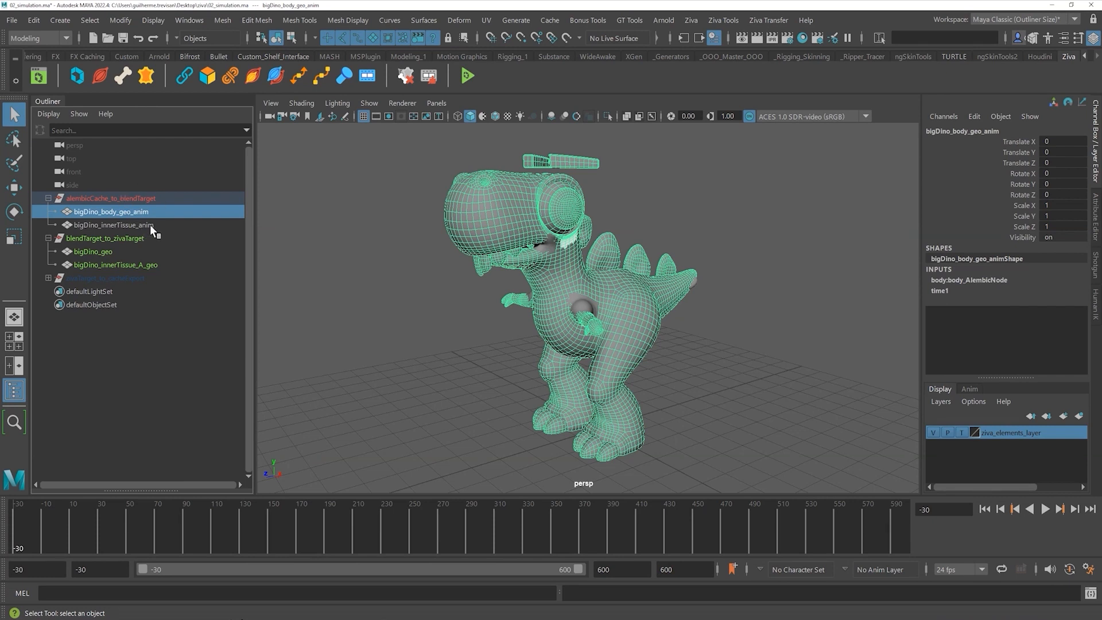
pyautogui.keyDown('ctrl'); pyautogui.click(114, 253); pyautogui.keyUp('ctrl')
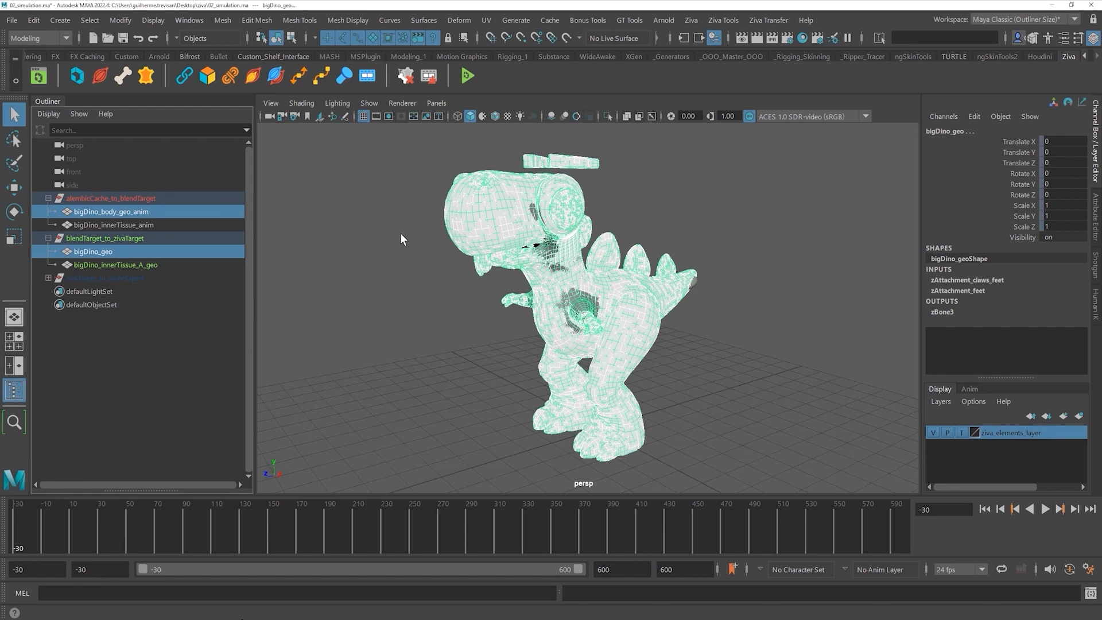
pyautogui.click(189, 20)
pyautogui.moveTo(230, 118)
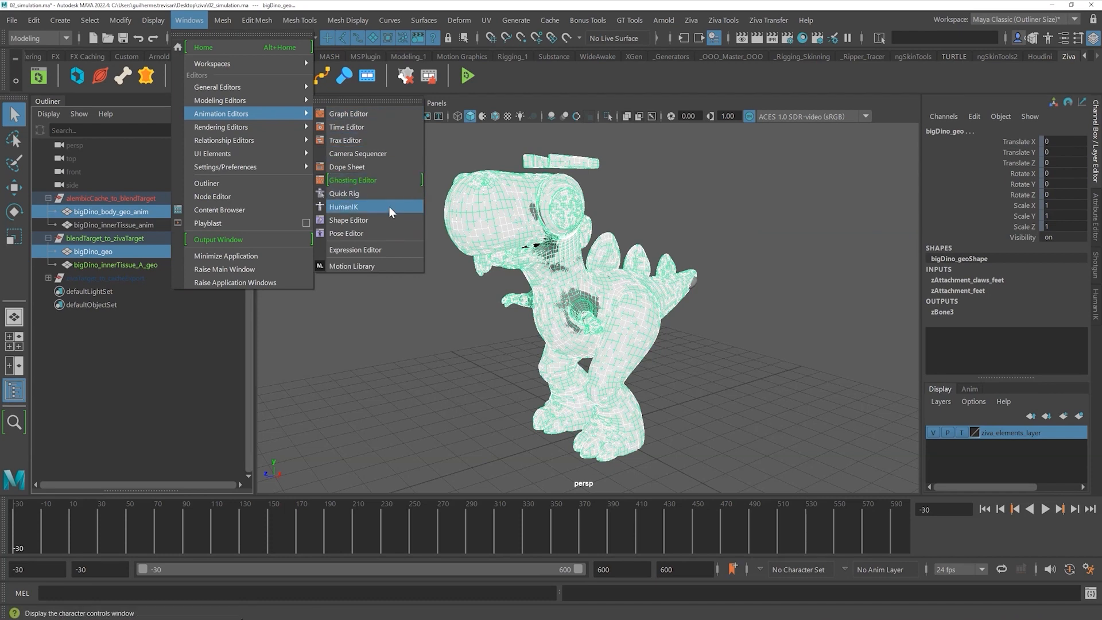
pyautogui.click(362, 225)
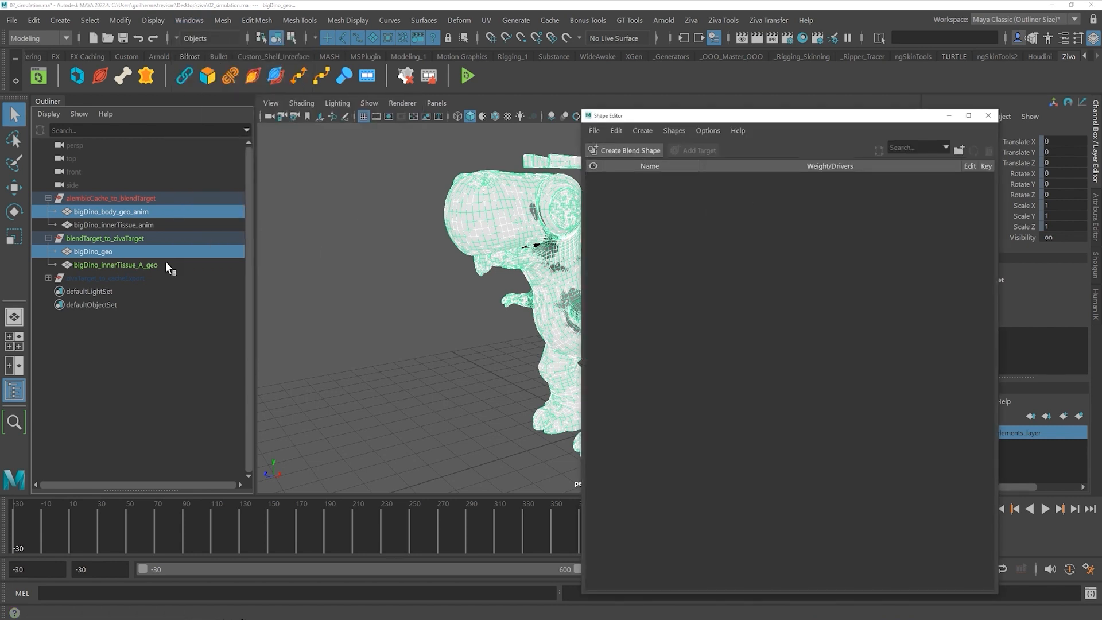
pyautogui.click(155, 336)
pyautogui.moveTo(660, 117); pyautogui.dragTo(207, 315)
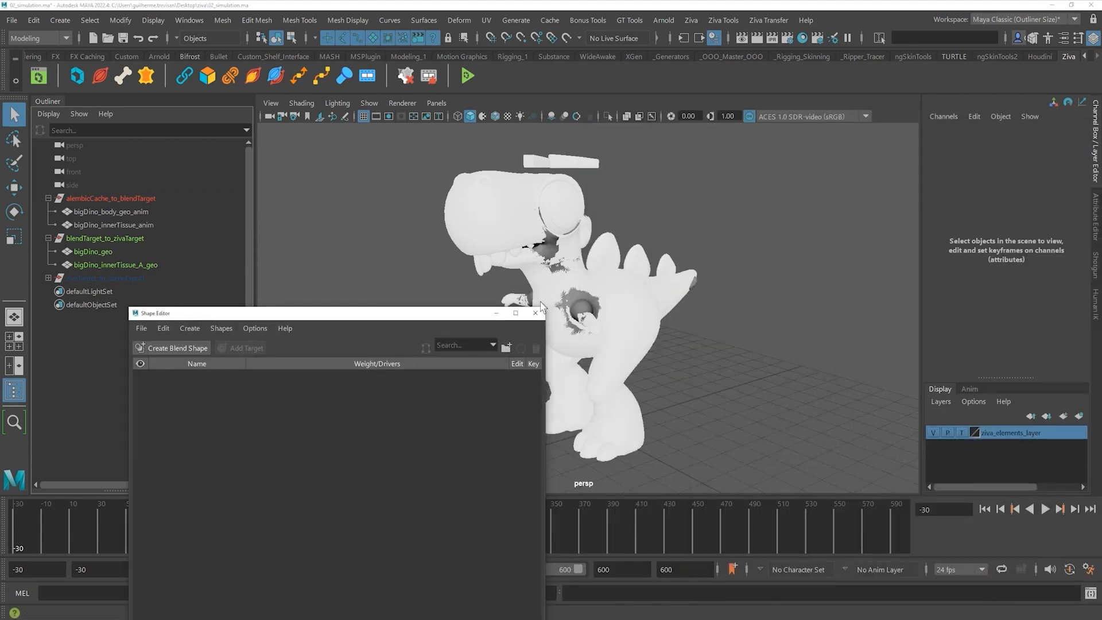
pyautogui.click(535, 313)
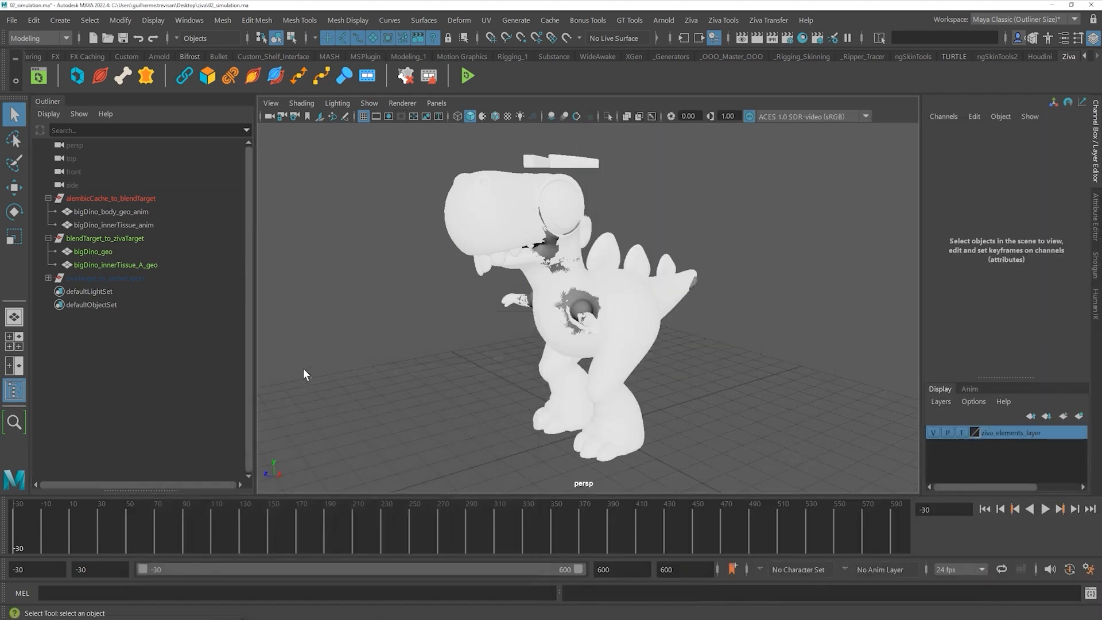
pyautogui.click(139, 212)
pyautogui.click(140, 221)
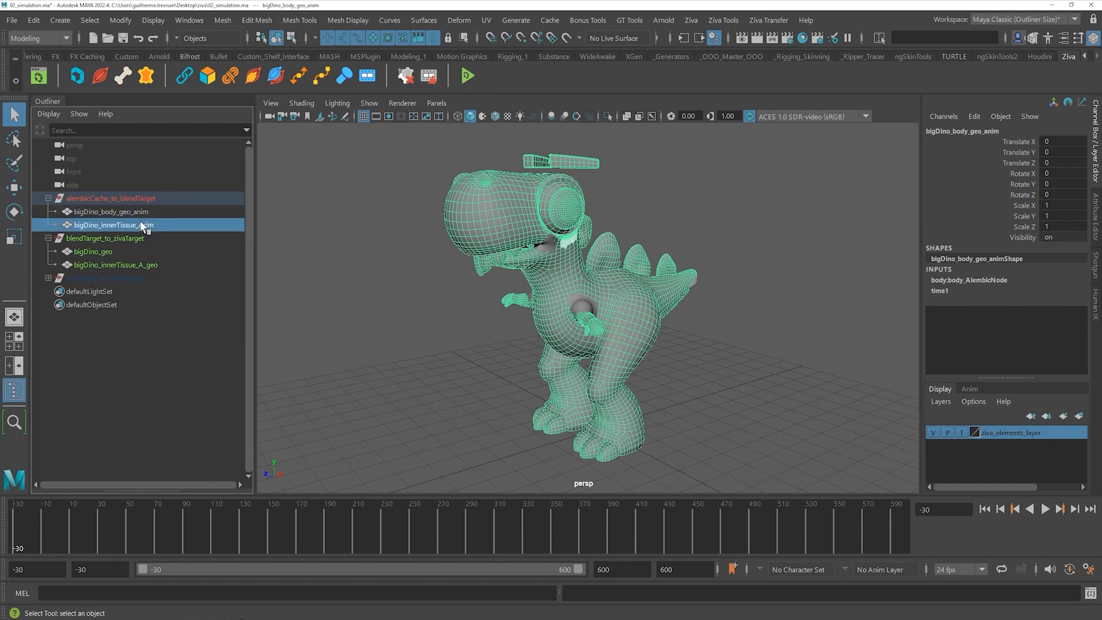
pyautogui.click(111, 263)
pyautogui.click(119, 252)
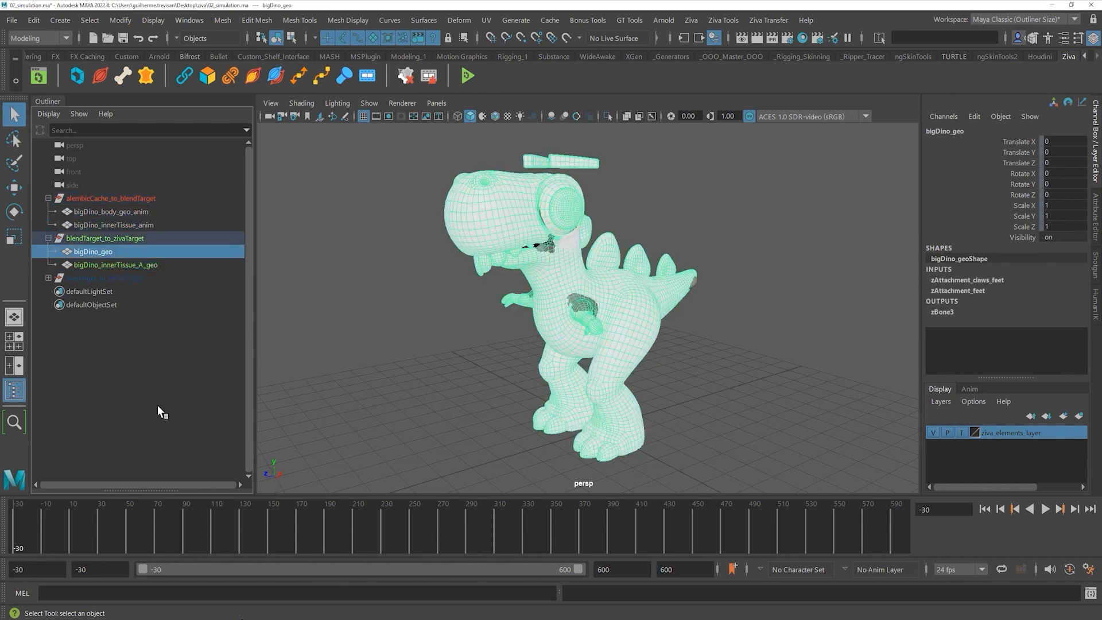
pyautogui.click(157, 343)
pyautogui.click(129, 212)
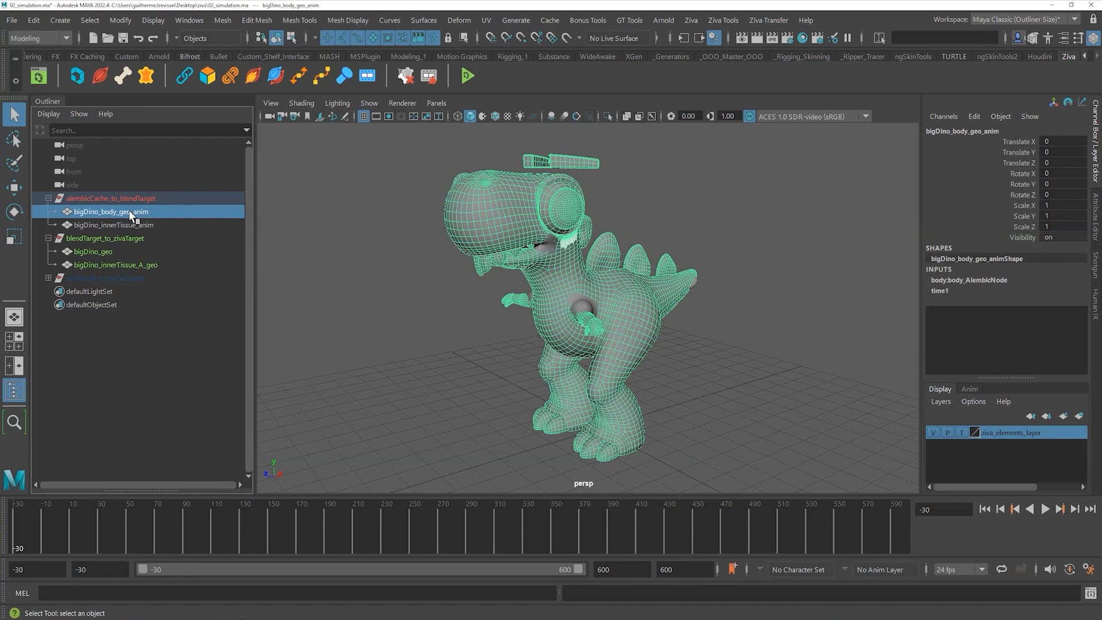
pyautogui.click(113, 251)
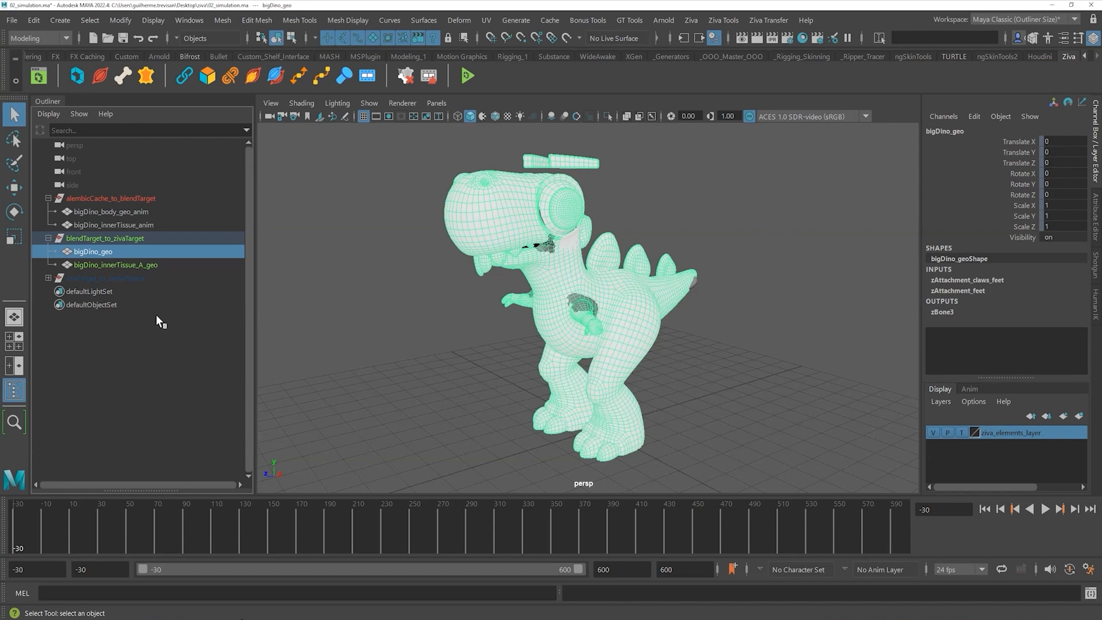
pyautogui.click(159, 370)
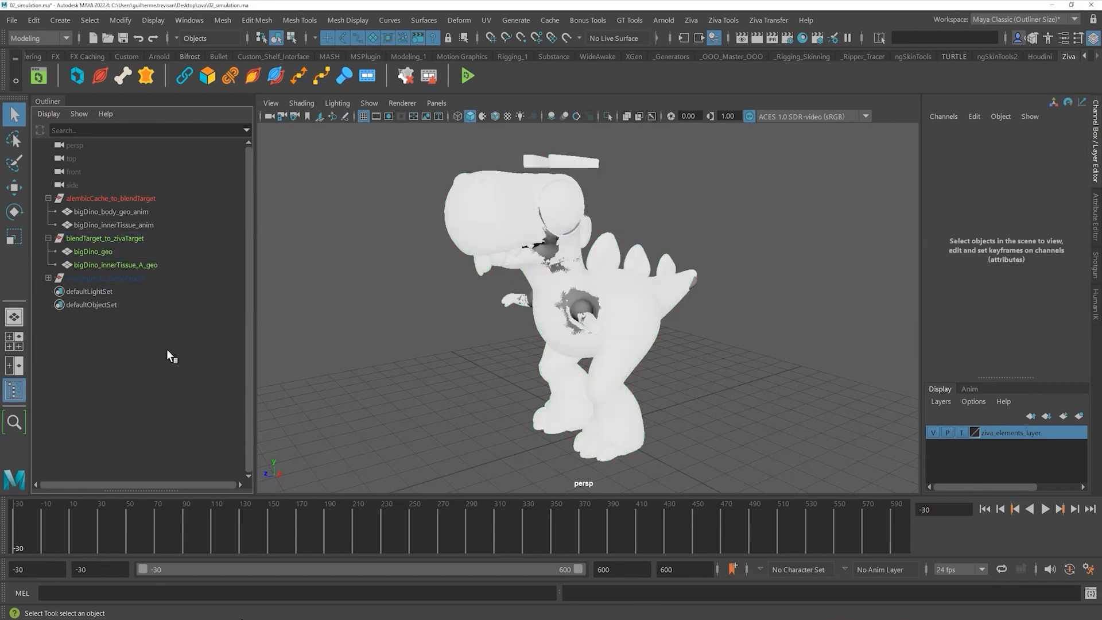
pyautogui.click(119, 210)
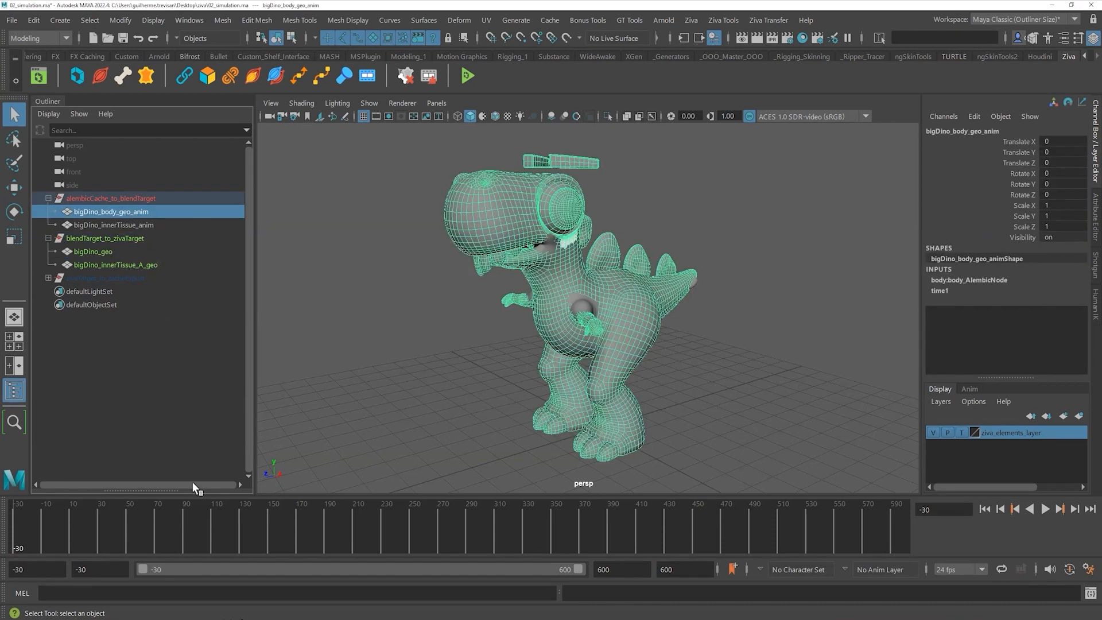
pyautogui.keyDown('ctrl'); pyautogui.click(105, 253); pyautogui.keyUp('ctrl')
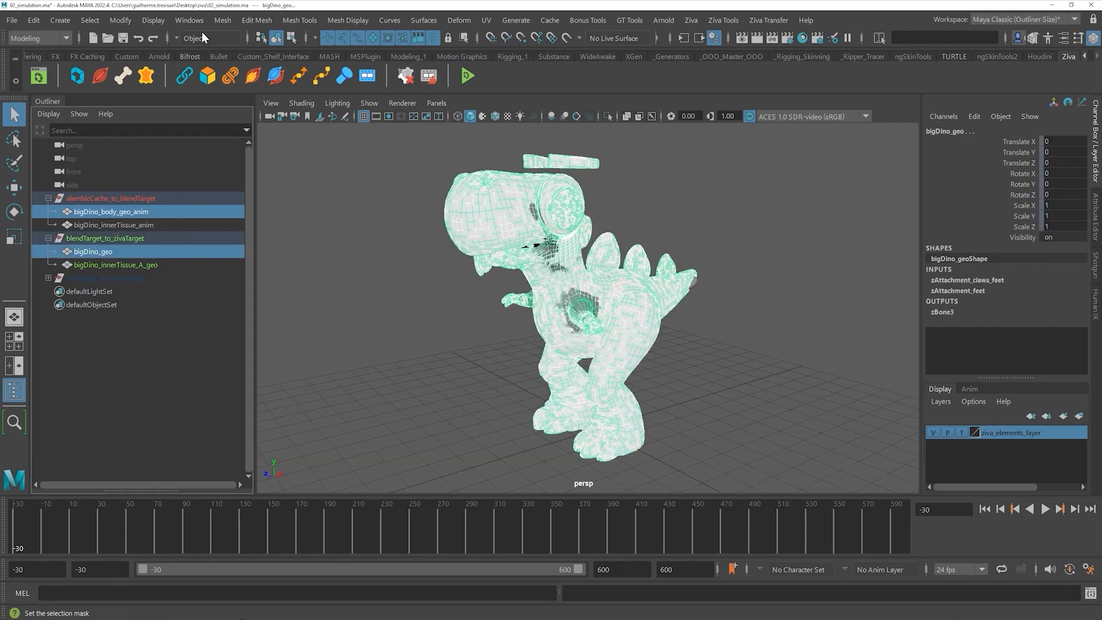
# - In the Shape Editor, create a blend shape for the body and set its target weight to 1.000
pyautogui.click(190, 21)
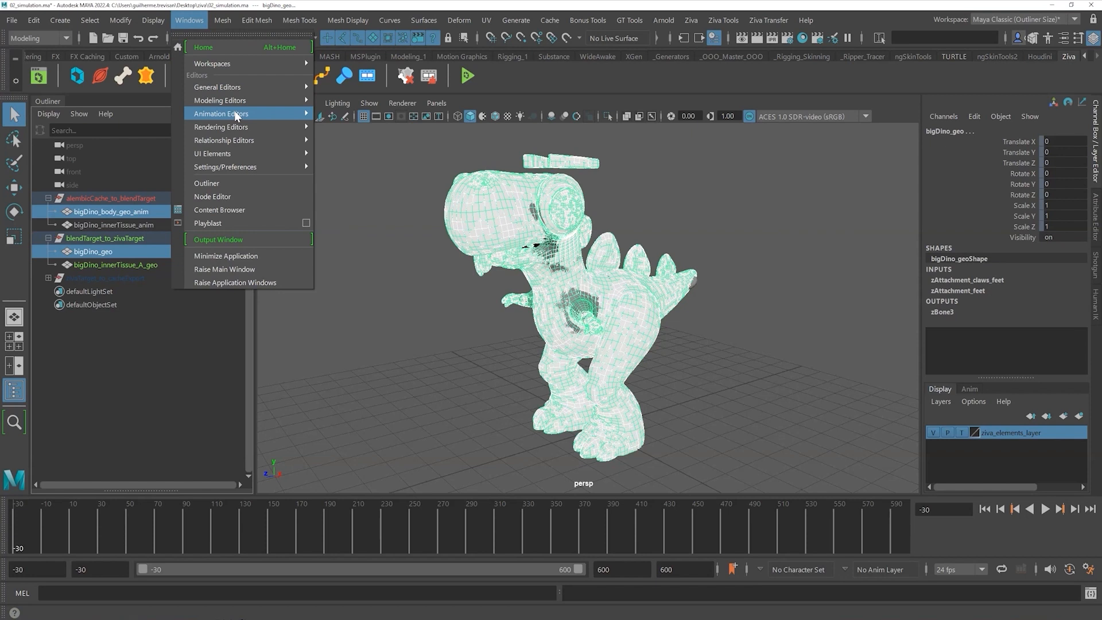
pyautogui.click(354, 221)
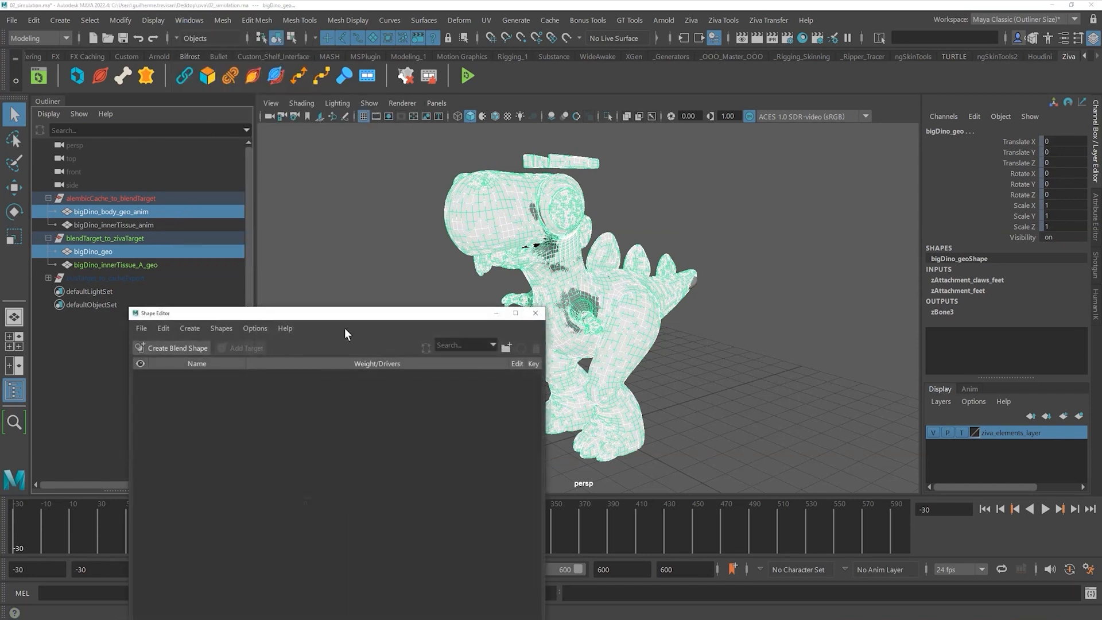
pyautogui.moveTo(297, 311); pyautogui.dragTo(480, 200)
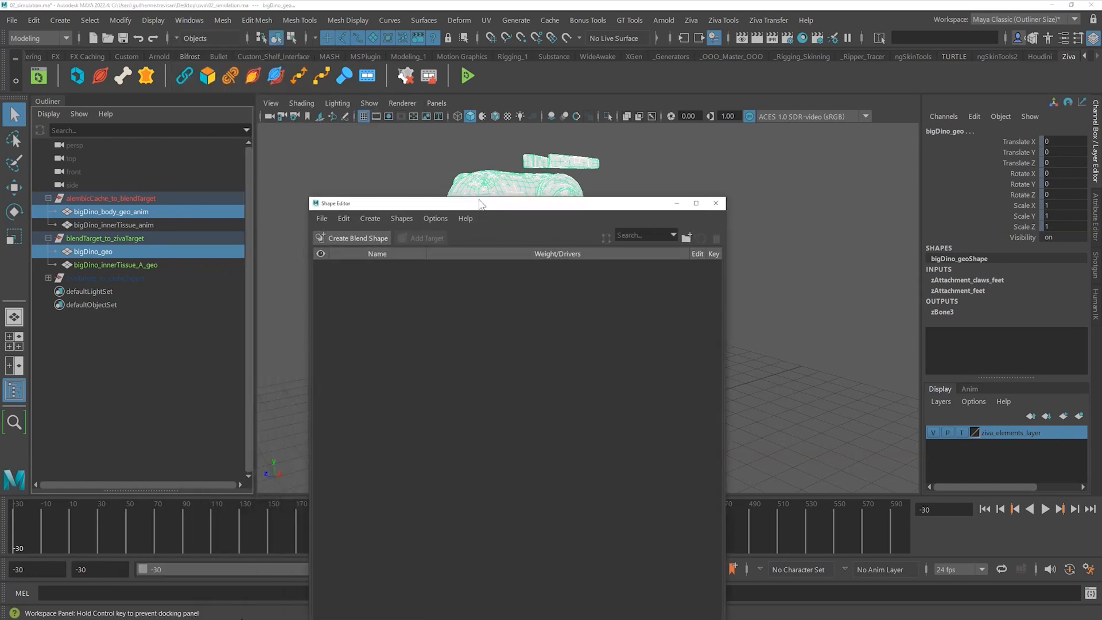
pyautogui.click(356, 237)
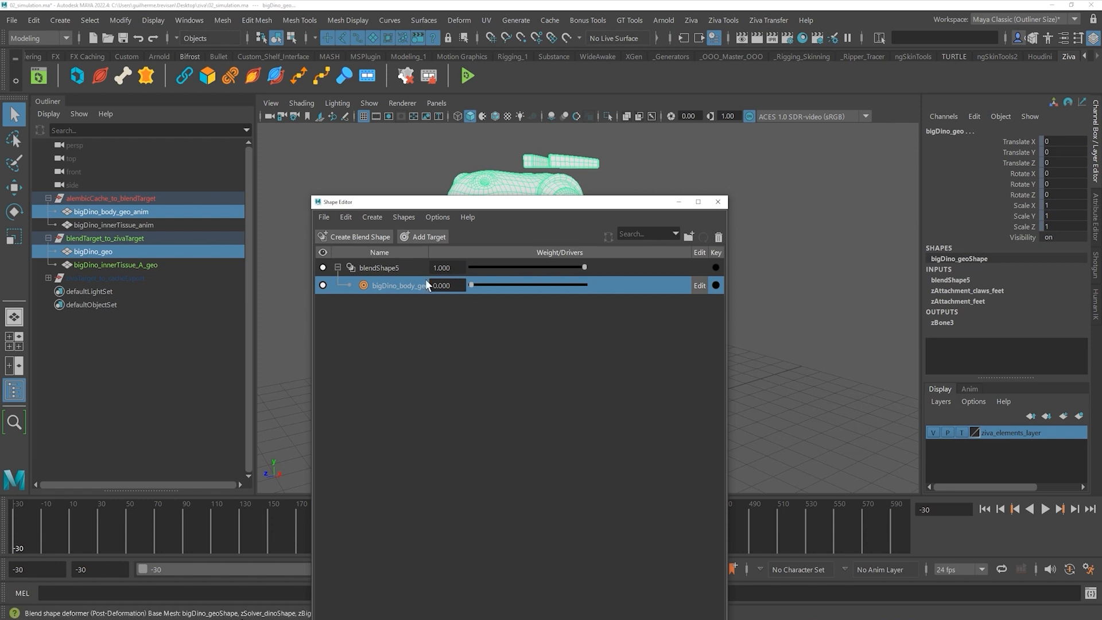
pyautogui.moveTo(473, 286); pyautogui.dragTo(604, 290)
pyautogui.moveTo(457, 204); pyautogui.dragTo(698, 118)
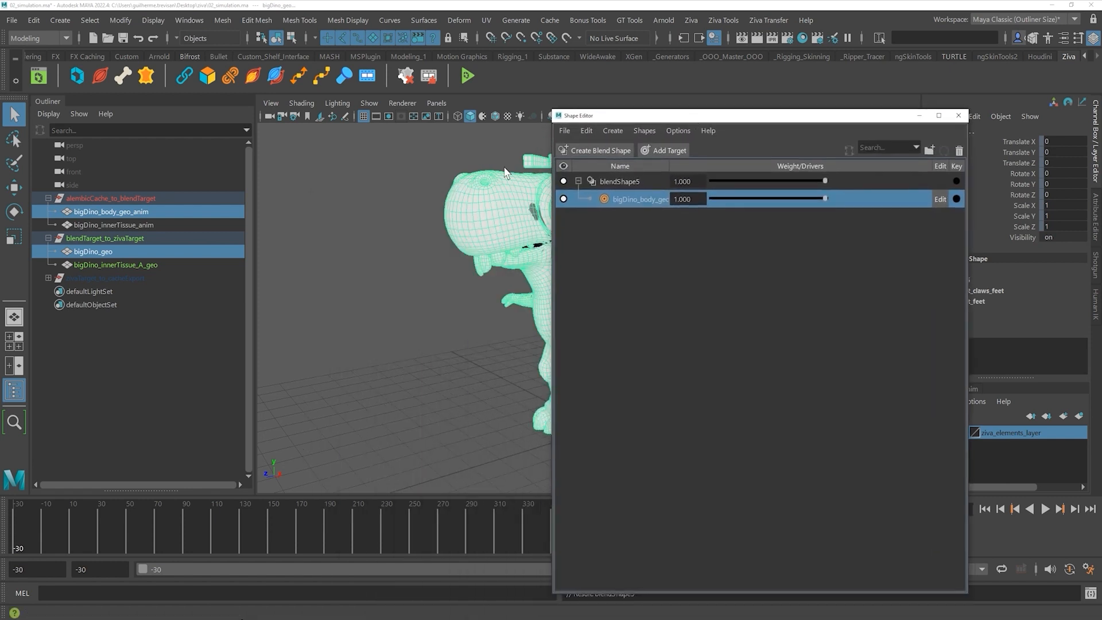
# - Blend bigDino_innerTissue_A_geo onto the animated inner tissue at weight 1.000 and close the Shape Editor
pyautogui.click(140, 224)
pyautogui.keyDown('ctrl'); pyautogui.click(135, 264); pyautogui.keyUp('ctrl')
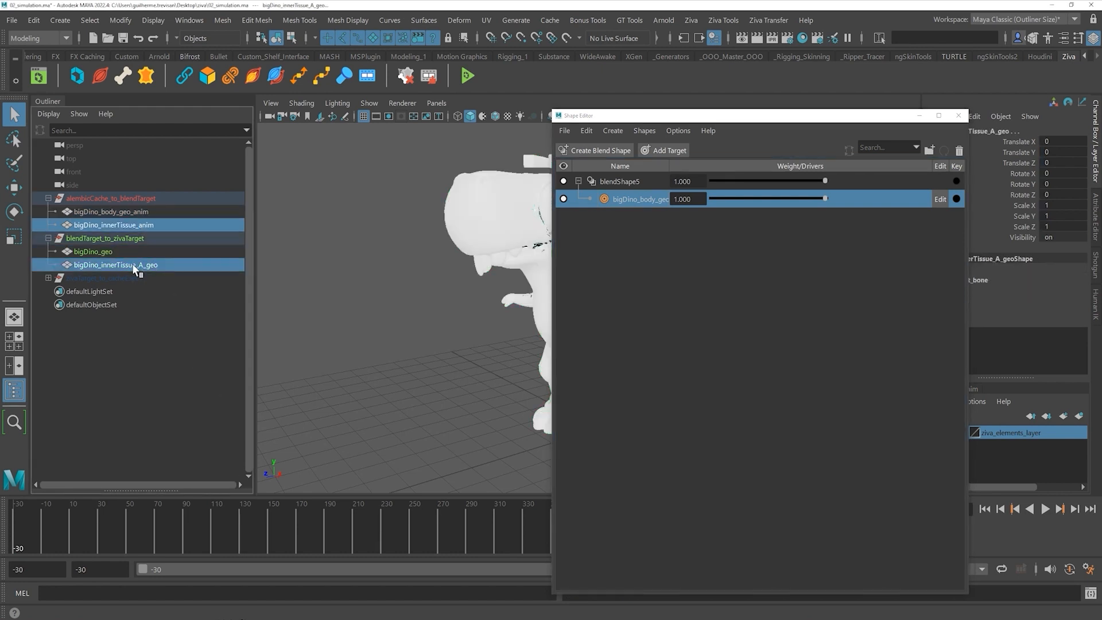
pyautogui.click(600, 150)
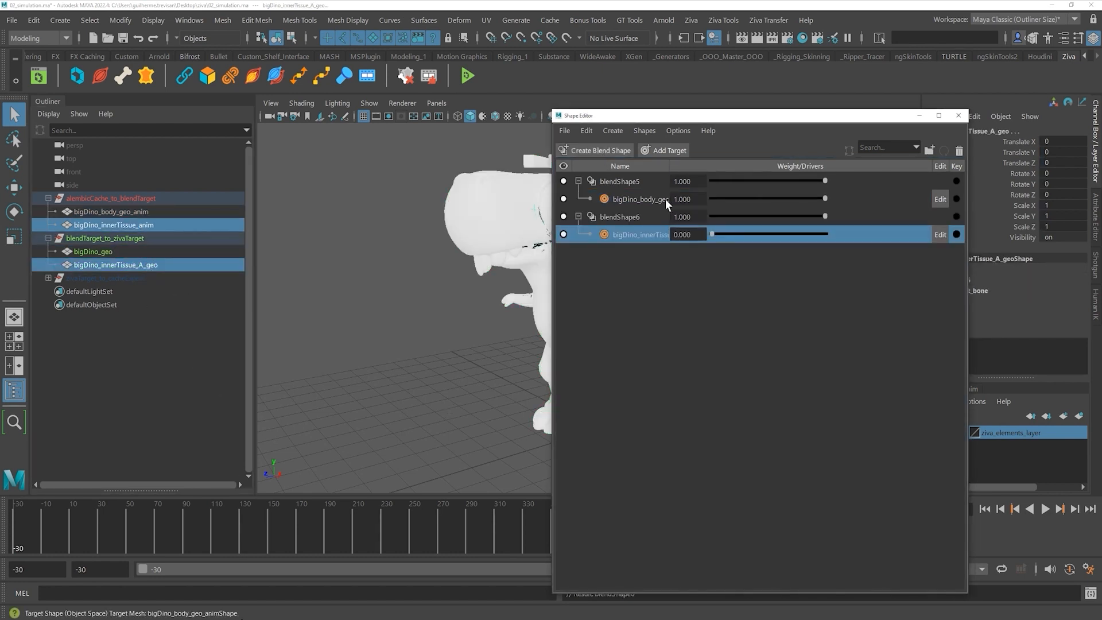
pyautogui.moveTo(714, 234); pyautogui.dragTo(839, 232)
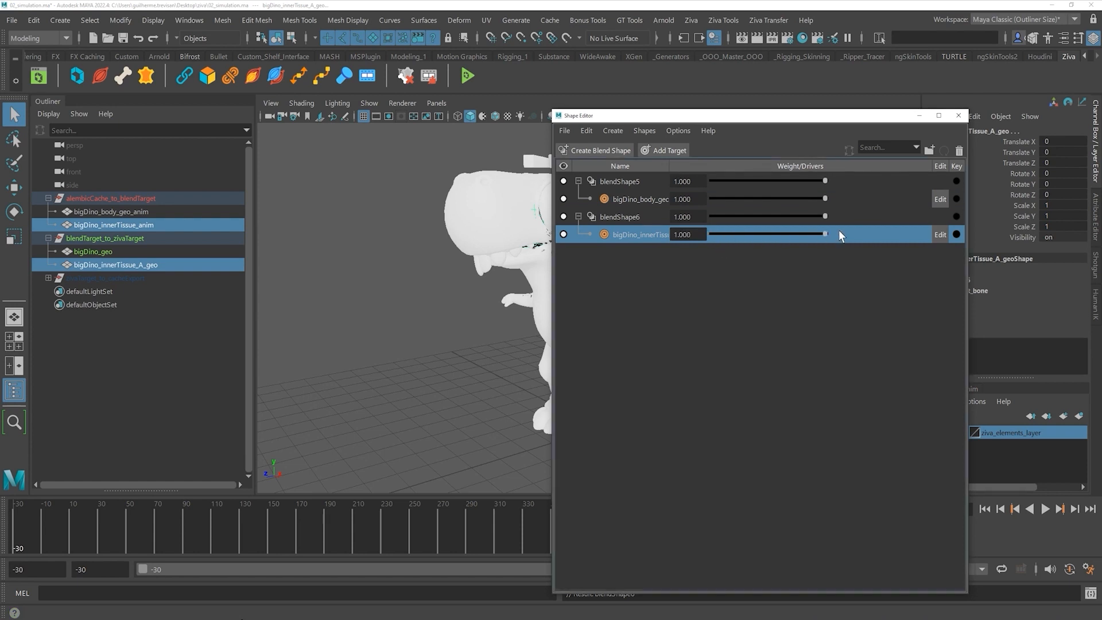
pyautogui.click(957, 117)
pyautogui.click(310, 322)
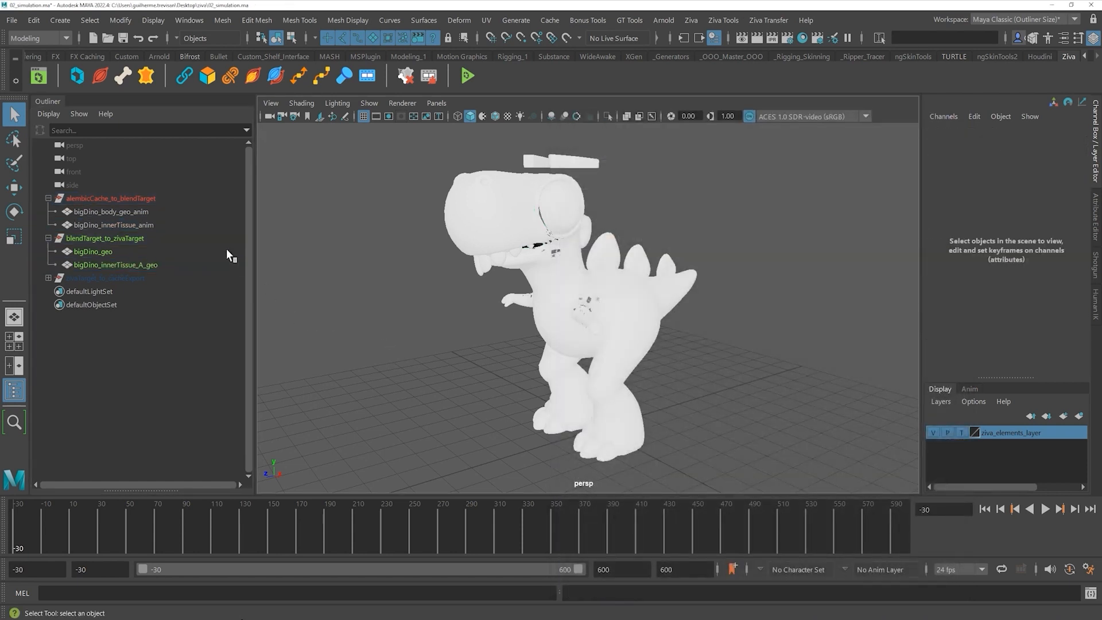
# - Hide alembicCache_to_blendTarget, play the animation through, and return to frame -30
pyautogui.click(143, 199)
pyautogui.press('h')
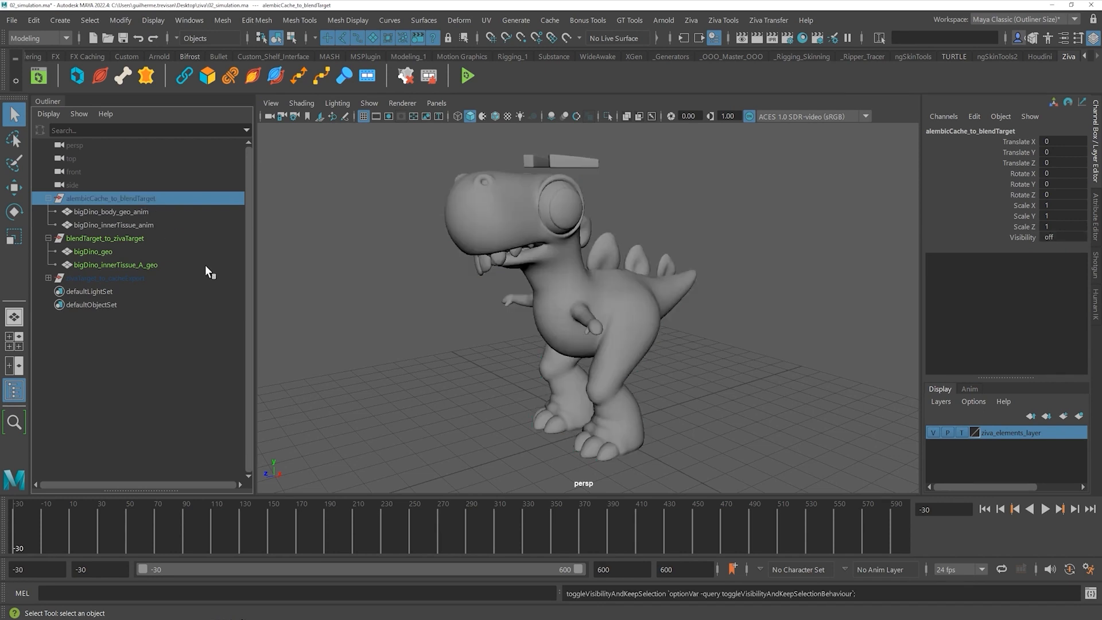
pyautogui.click(353, 288)
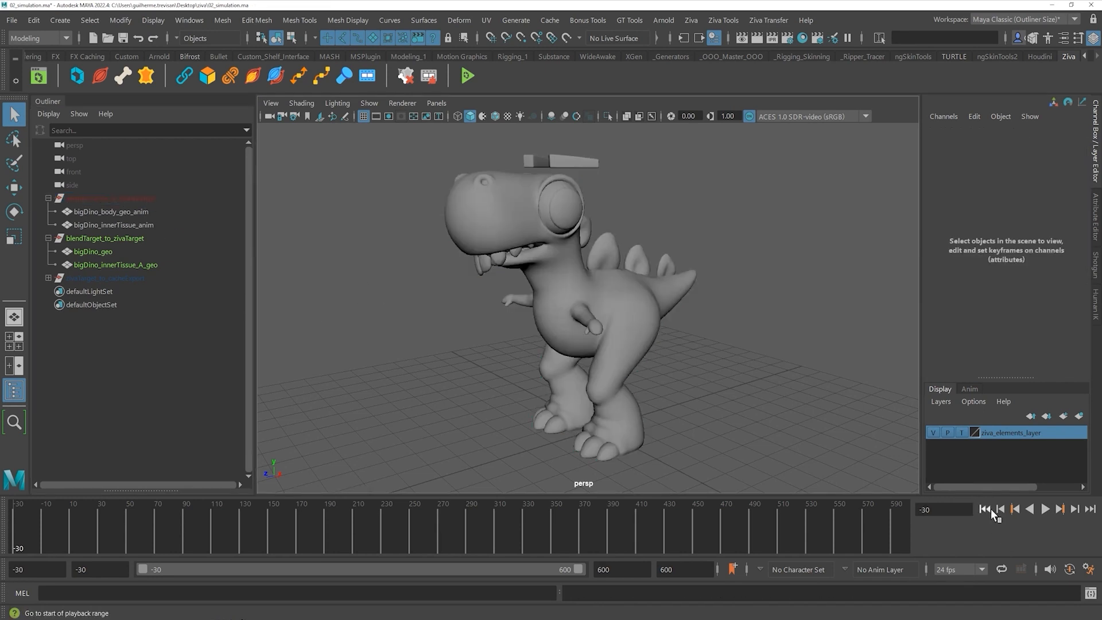
pyautogui.click(1045, 508)
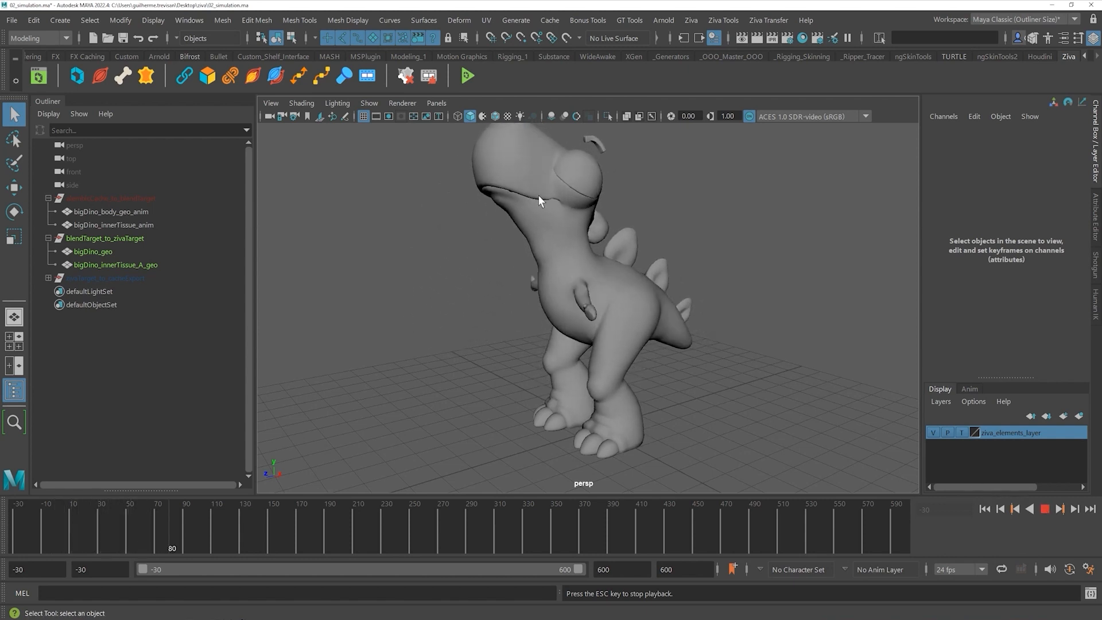
pyautogui.click(1044, 509)
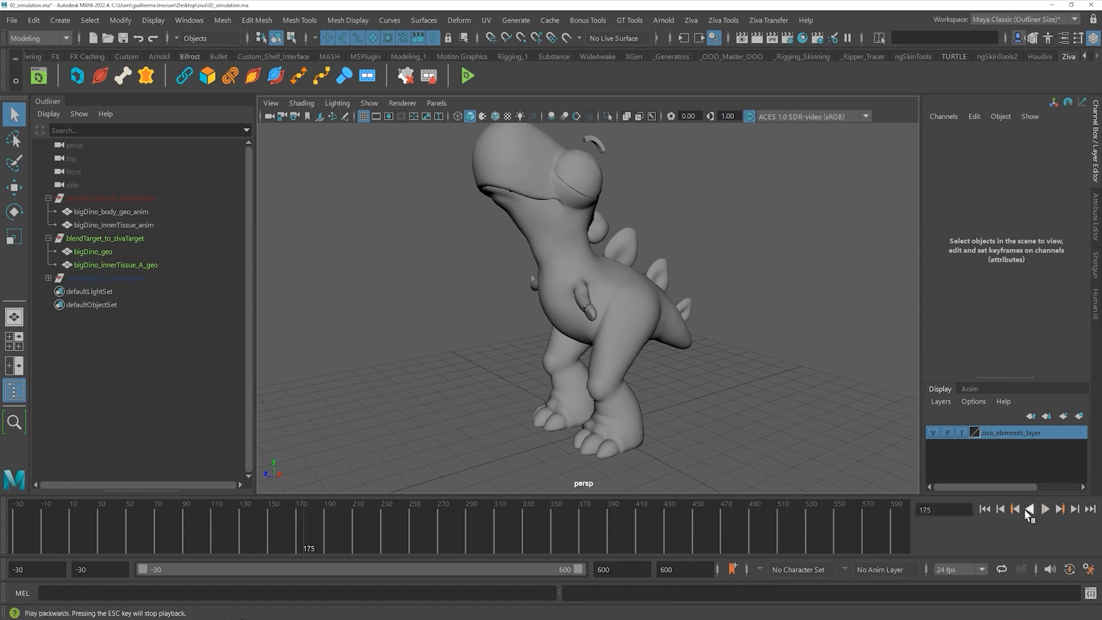
pyautogui.click(984, 509)
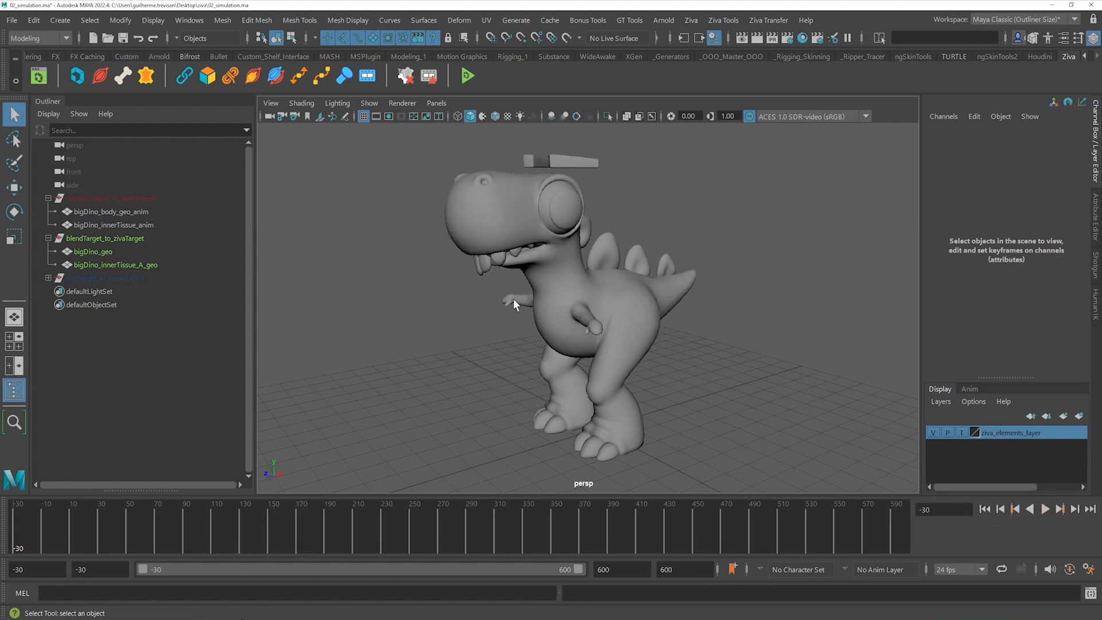
pyautogui.click(119, 238)
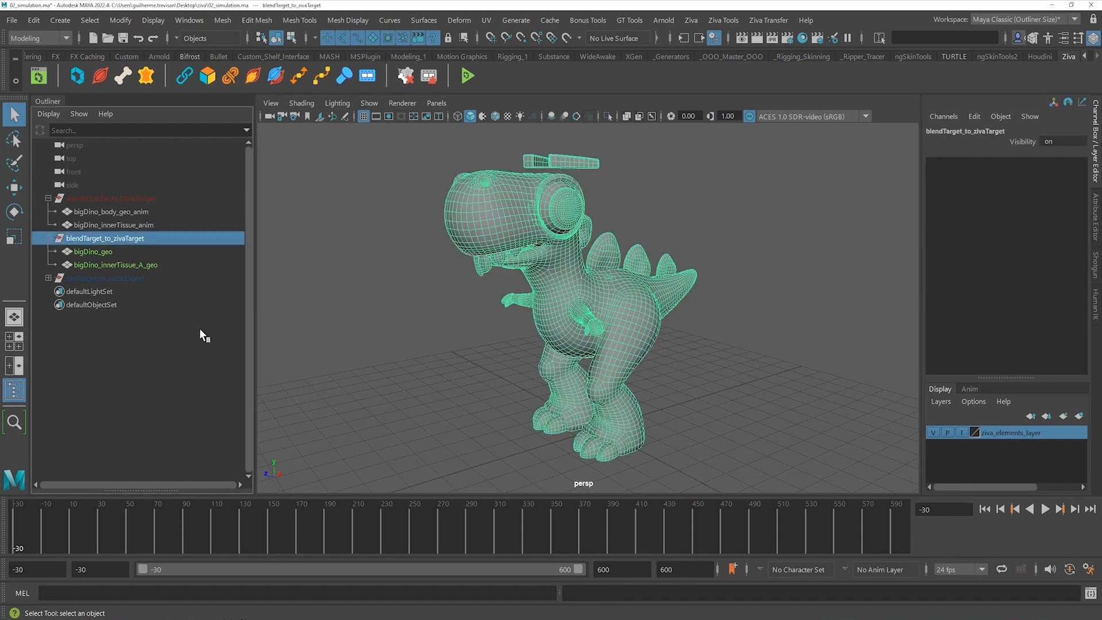
# - Hide blendTarget_to_zivaTarget and show the zivaTarget_to_cacheExport group again
pyautogui.press('h')
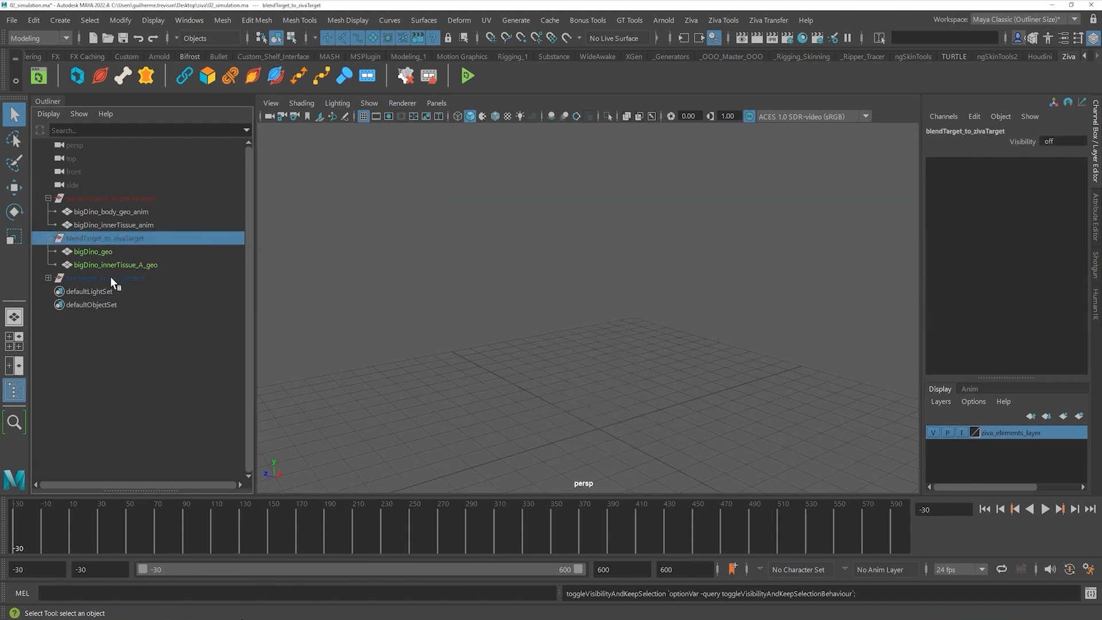
pyautogui.click(104, 277)
pyautogui.press('h')
pyautogui.click(469, 317)
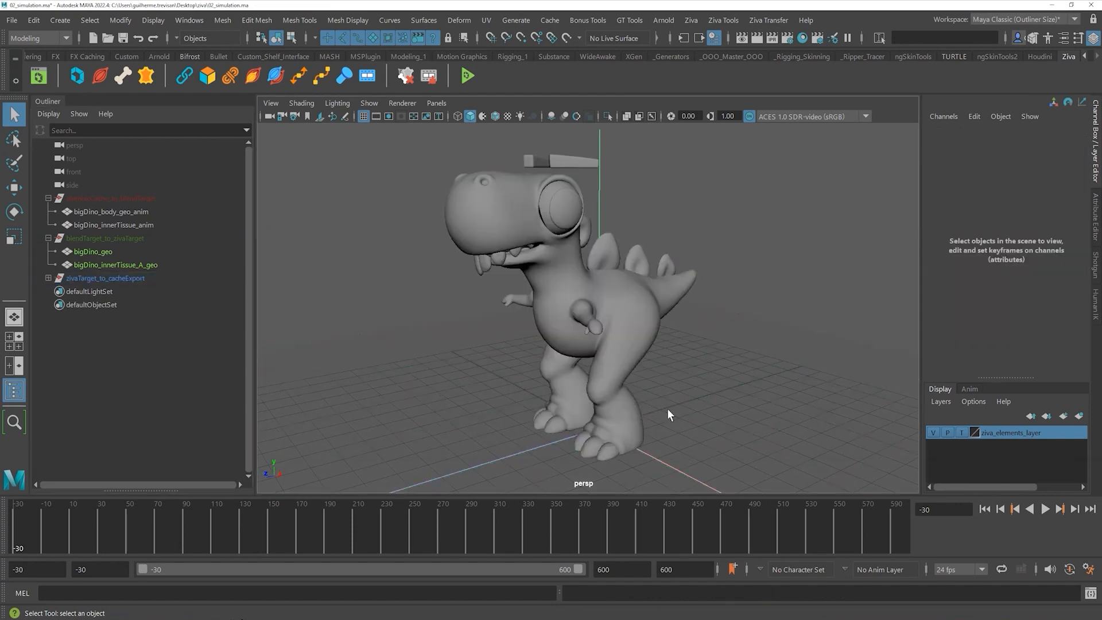
# - Play the animation back to the start, then select zSolver_dino inside zivaTarget_to_cacheExport
pyautogui.click(1046, 509)
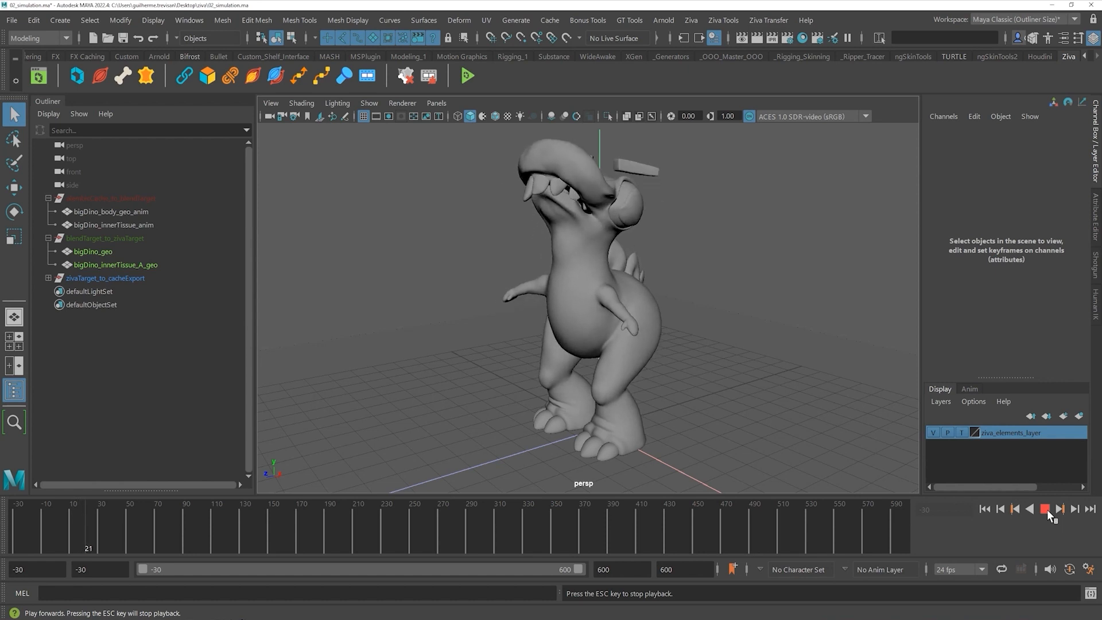
pyautogui.click(1045, 510)
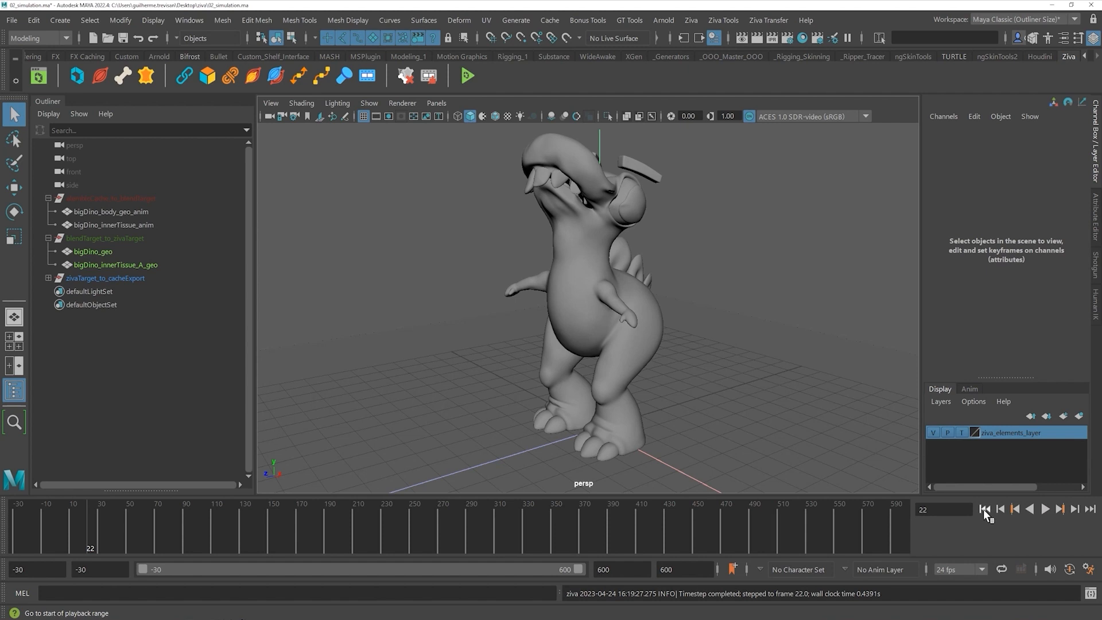
pyautogui.click(983, 509)
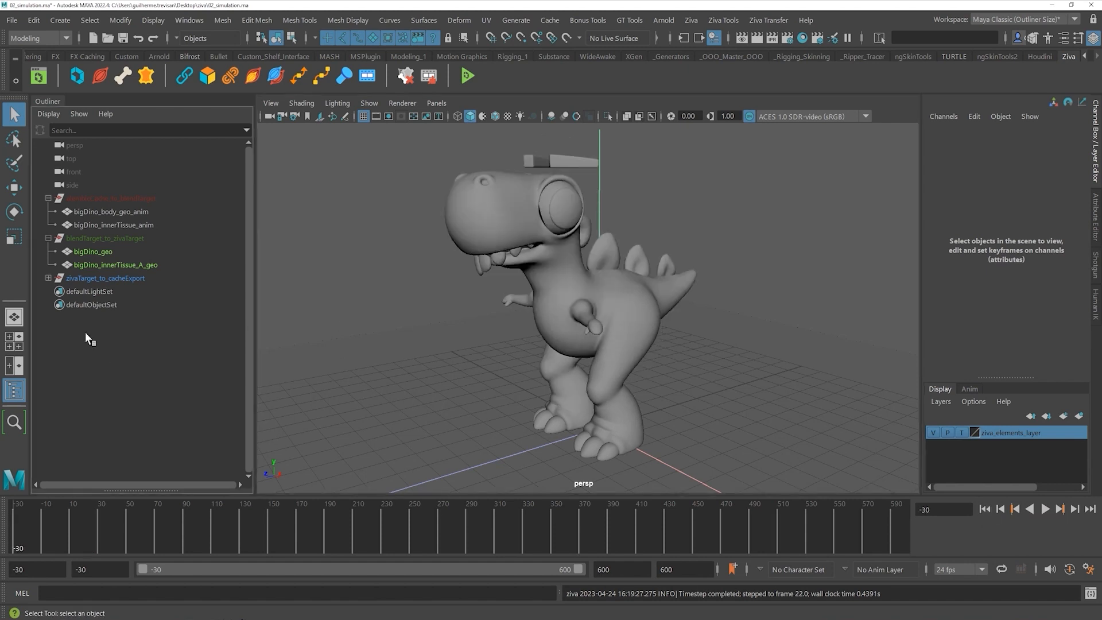
pyautogui.click(48, 278)
pyautogui.click(104, 318)
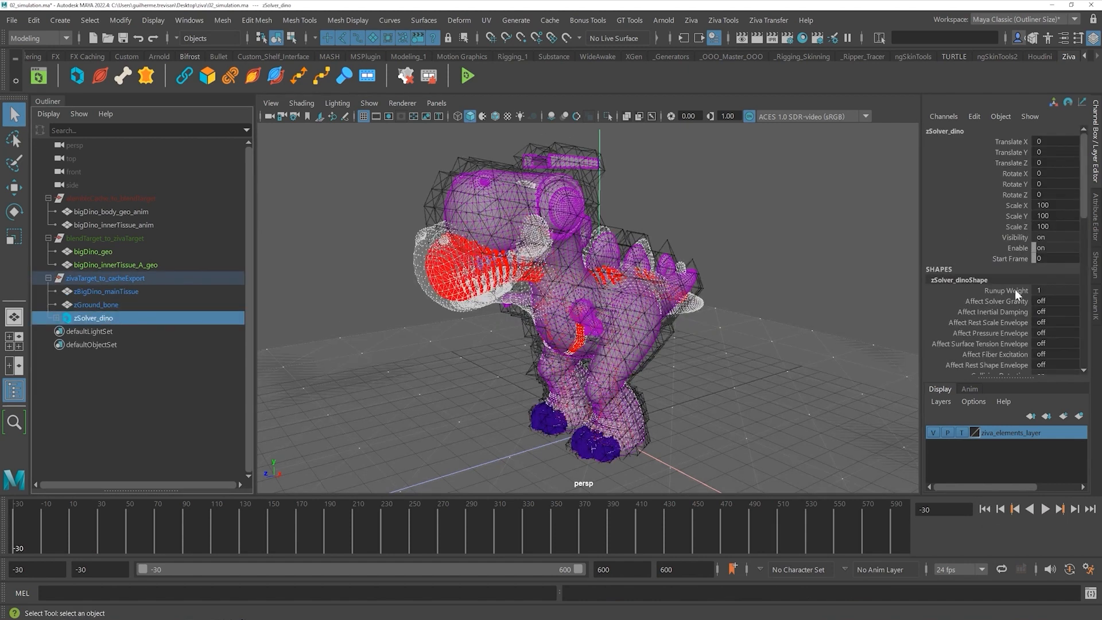
# - Set zSolver_dino's Start Frame to -30 in the Channel Box
pyautogui.doubleClick(1065, 259)
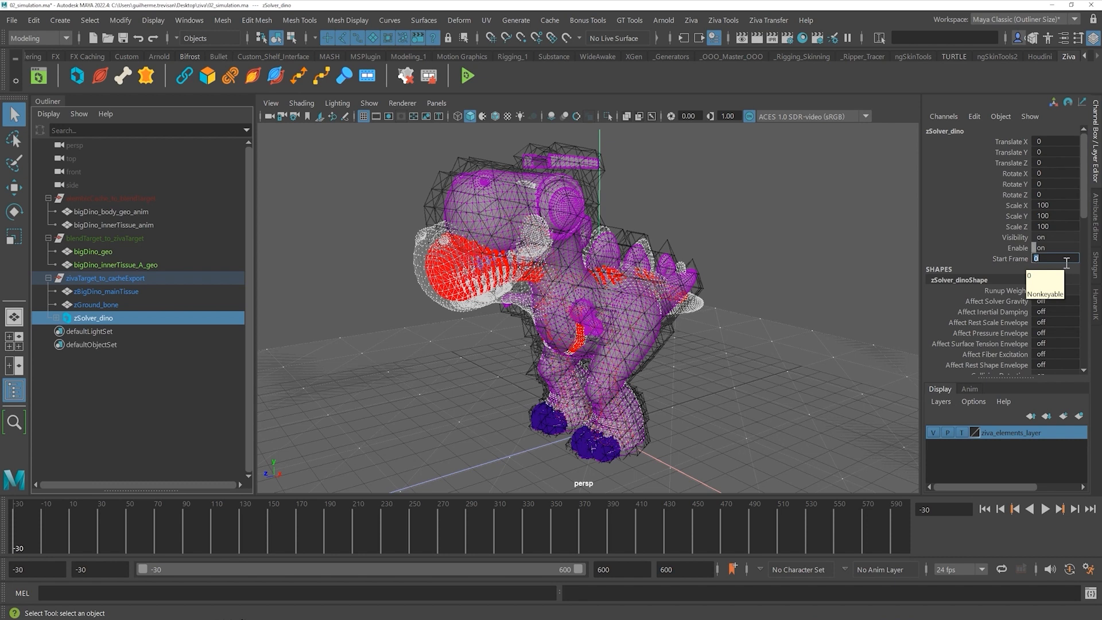
pyautogui.write('-30')
pyautogui.press('Return')
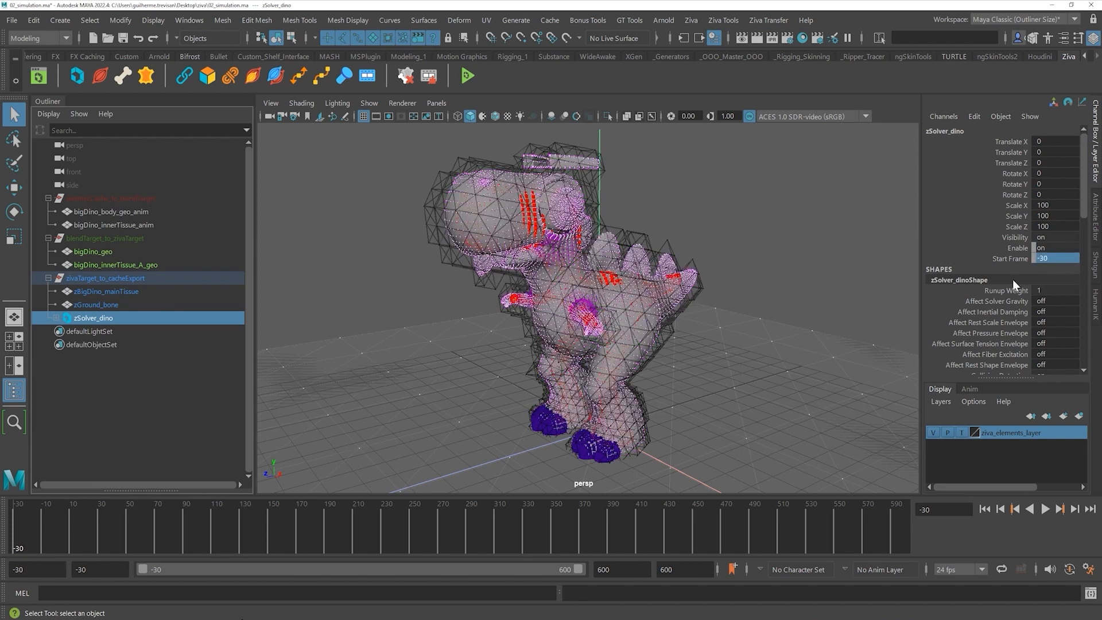
pyautogui.click(351, 241)
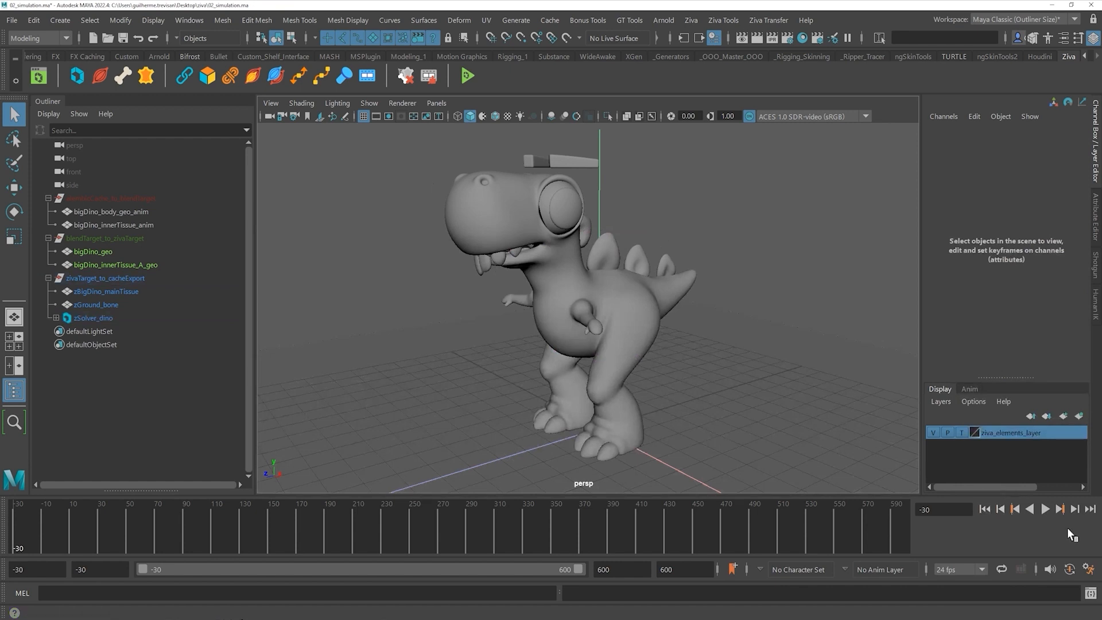
# - Play the simulation, stop, return to frame -30 and reframe the dino in view
pyautogui.click(1045, 509)
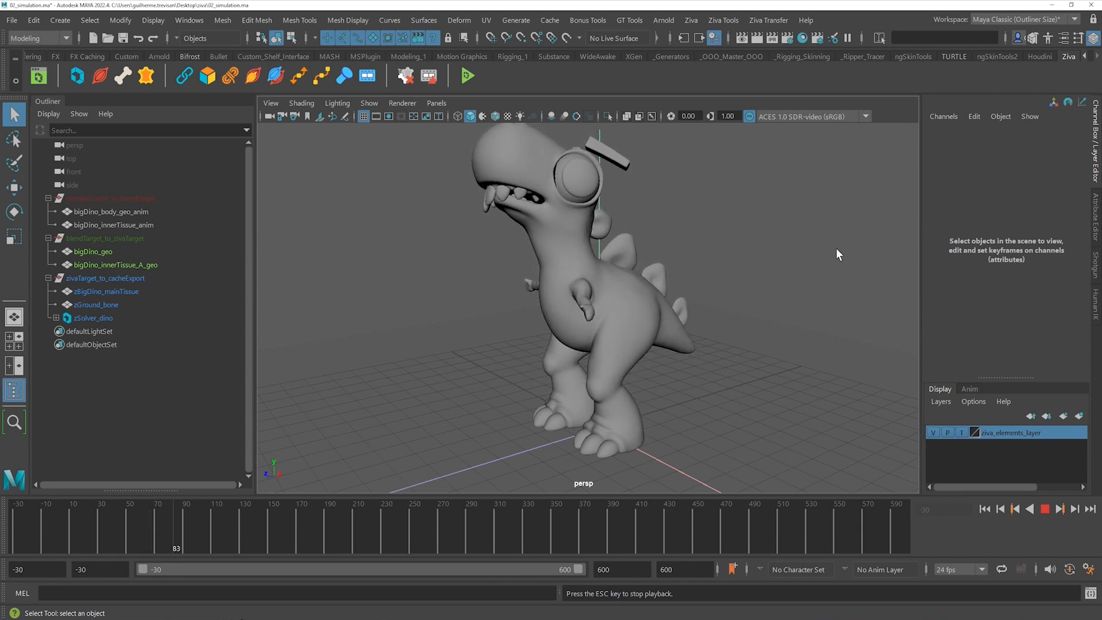
pyautogui.keyDown('alt'); pyautogui.moveTo(717, 220); pyautogui.dragTo(751, 253, button='middle'); pyautogui.keyUp('alt')
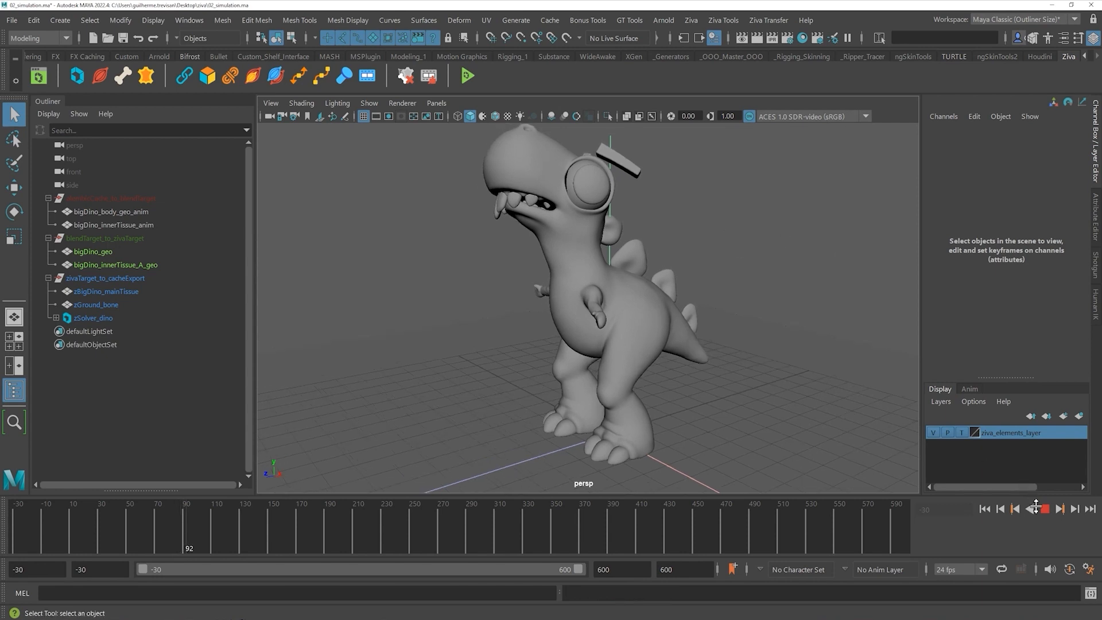
pyautogui.press('Escape')
pyautogui.moveTo(179, 532); pyautogui.dragTo(18, 521)
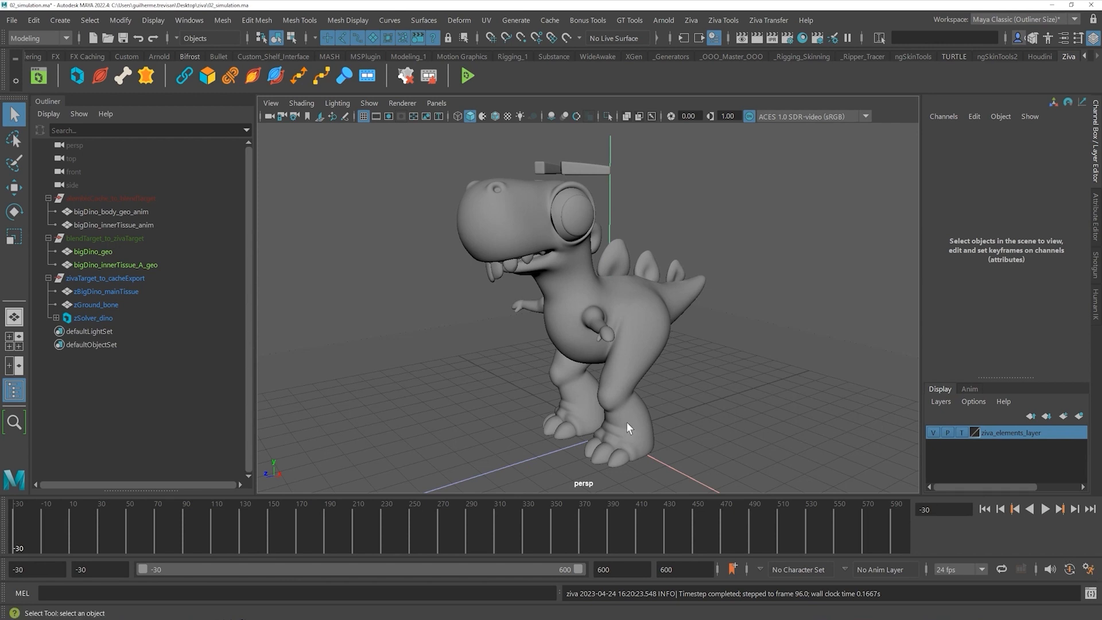
pyautogui.keyDown('alt'); pyautogui.moveTo(651, 335); pyautogui.dragTo(560, 339, button='right'); pyautogui.keyUp('alt')
pyautogui.keyDown('alt'); pyautogui.moveTo(638, 310); pyautogui.dragTo(623, 356, button='middle'); pyautogui.keyUp('alt')
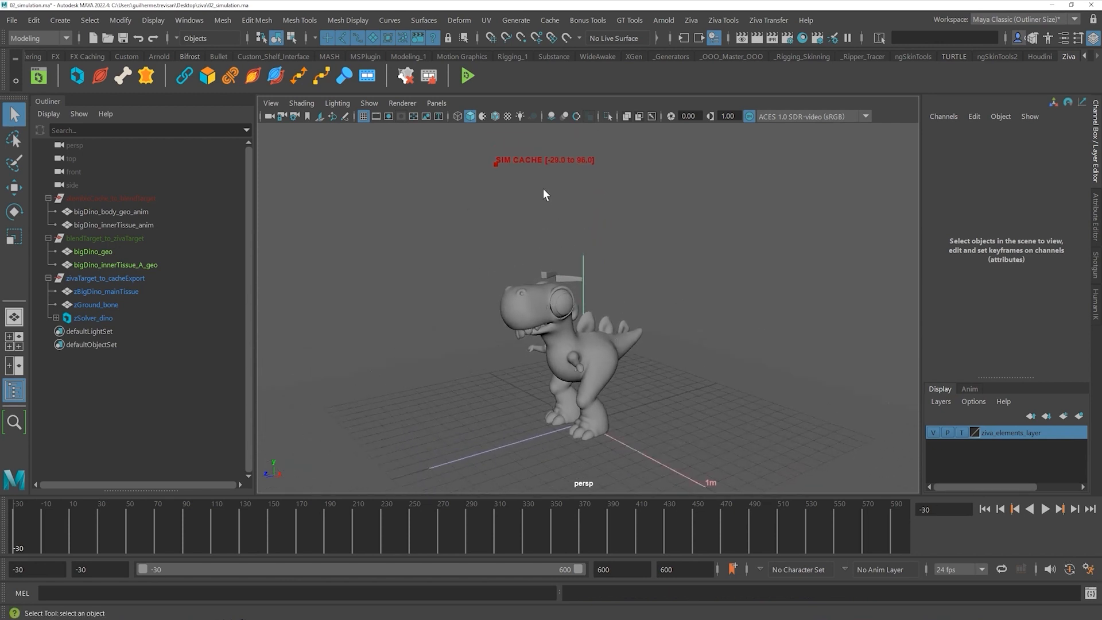
pyautogui.keyDown('alt'); pyautogui.moveTo(567, 340); pyautogui.dragTo(598, 340, button='right'); pyautogui.keyUp('alt')
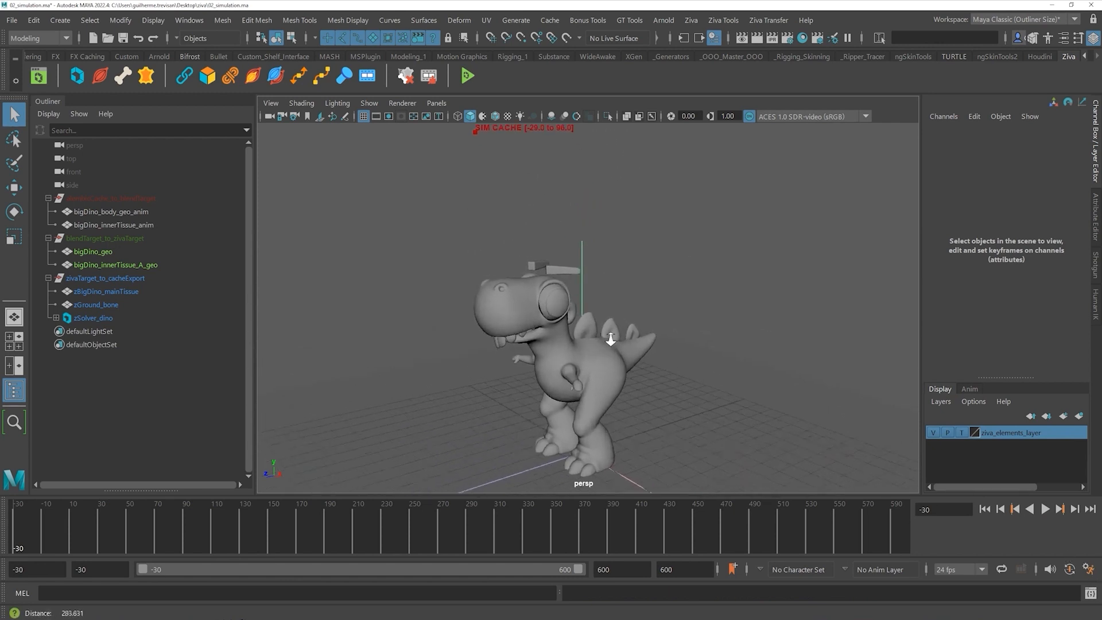
pyautogui.keyDown('alt'); pyautogui.moveTo(597, 339); pyautogui.dragTo(630, 320, button='middle'); pyautogui.keyUp('alt')
pyautogui.keyDown('alt'); pyautogui.moveTo(630, 320); pyautogui.dragTo(697, 320, button='right'); pyautogui.keyUp('alt')
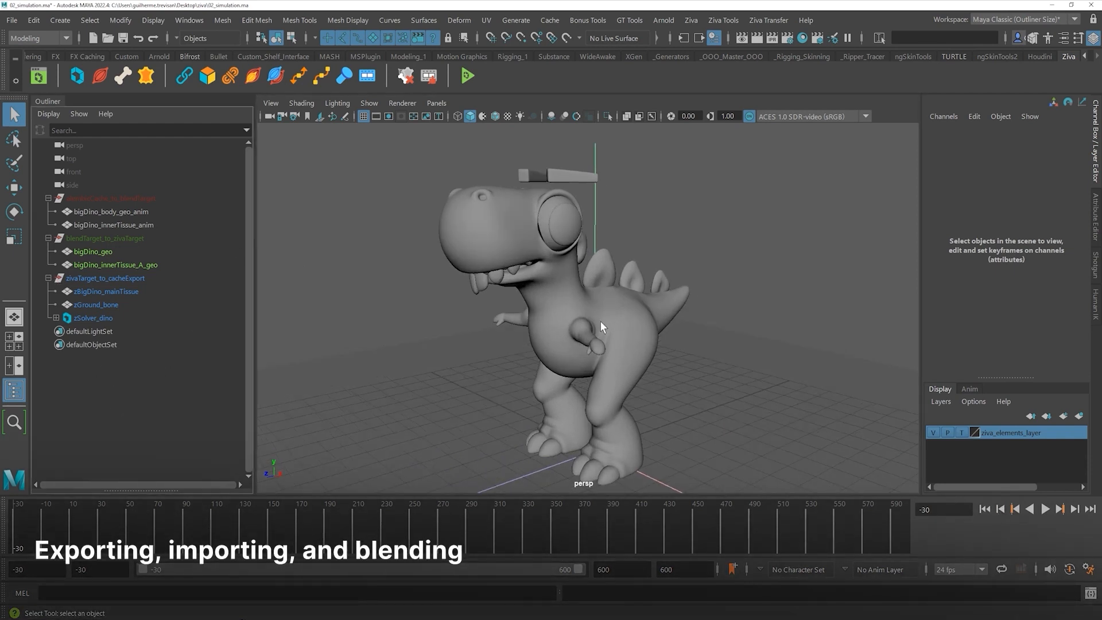
# - Replay the simulation to frame 86 and select zBigDino_mainTissue
pyautogui.click(1048, 511)
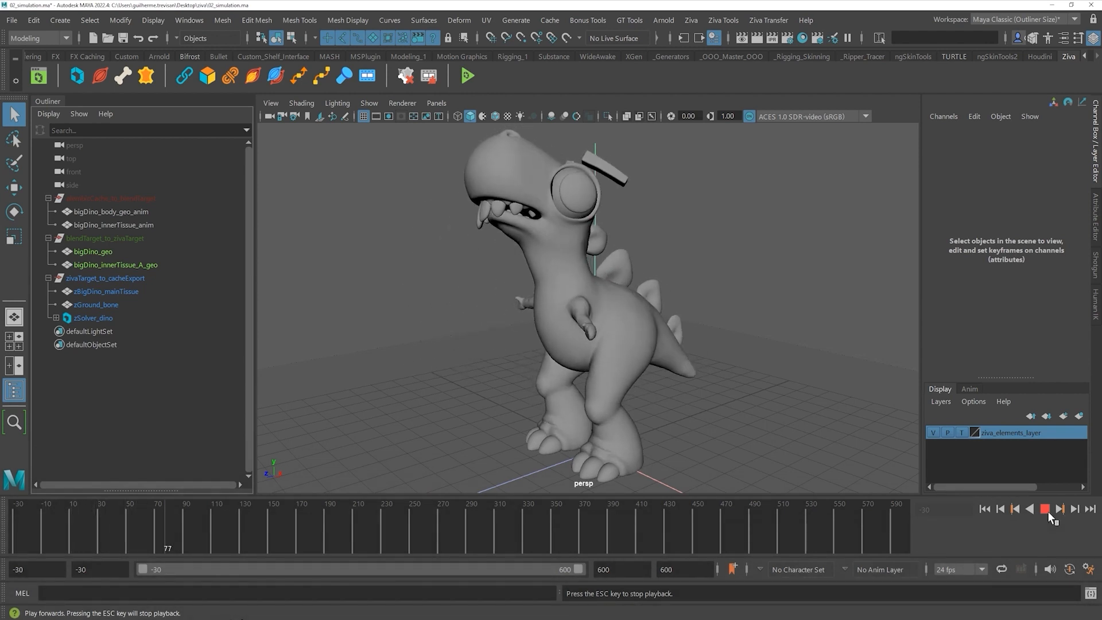
pyautogui.click(1048, 511)
pyautogui.click(129, 293)
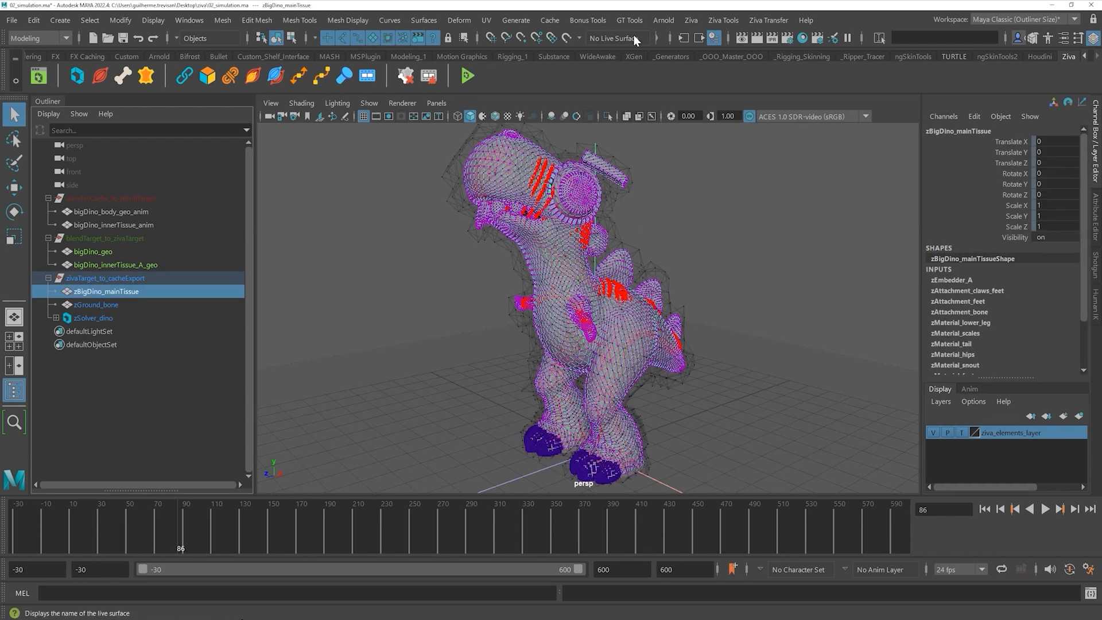
# - Start an Alembic export of the selection targeting body_simulated.abc
pyautogui.click(560, 19)
pyautogui.moveTo(572, 51)
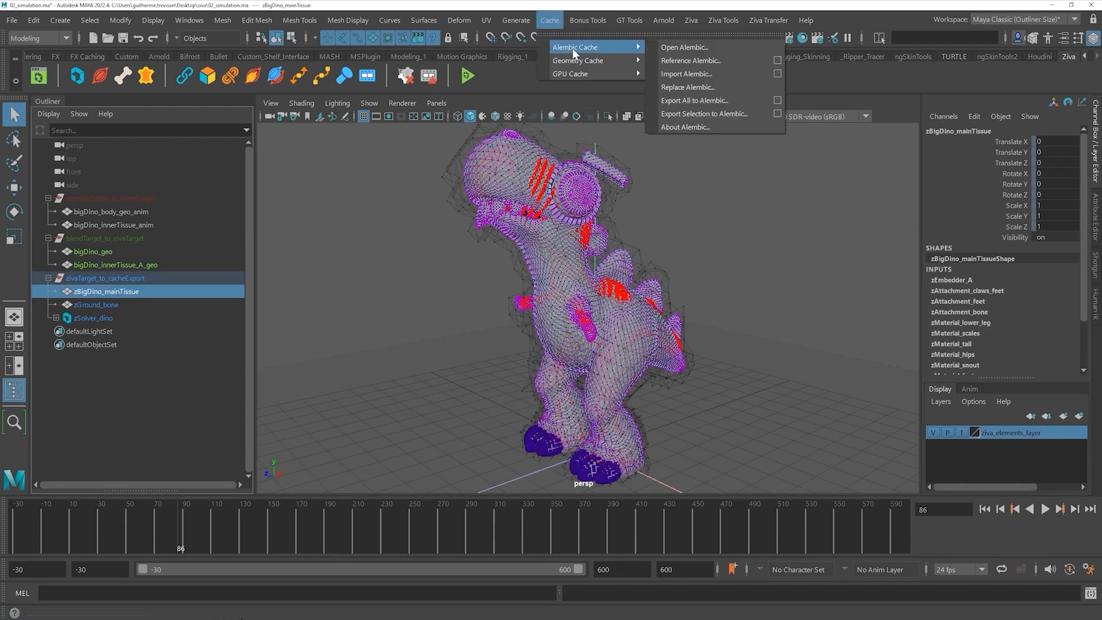
pyautogui.click(717, 113)
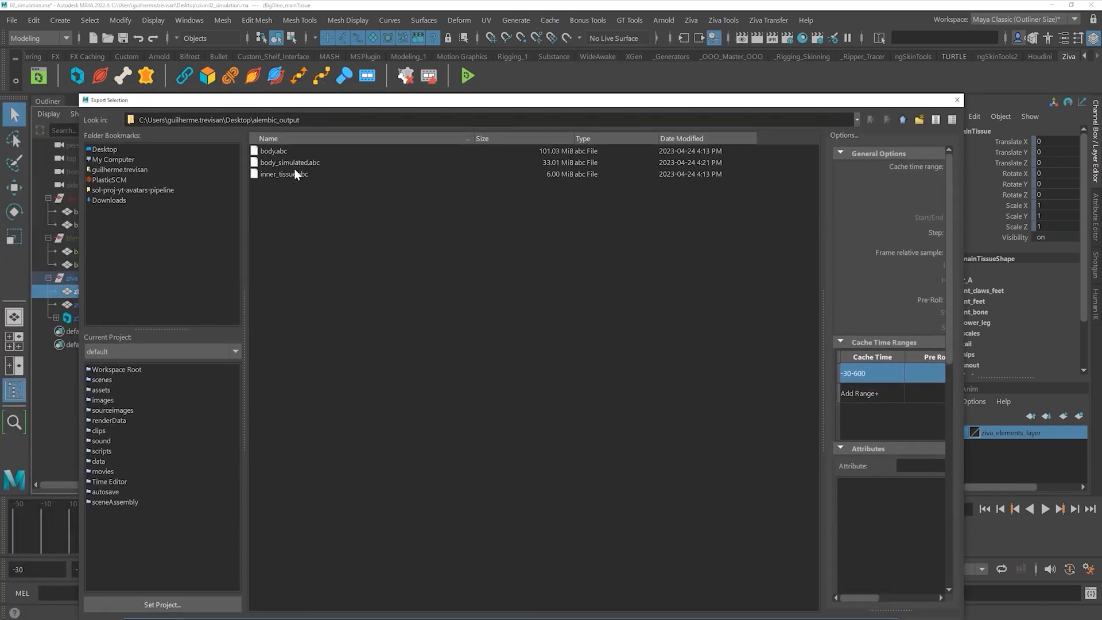
pyautogui.click(328, 163)
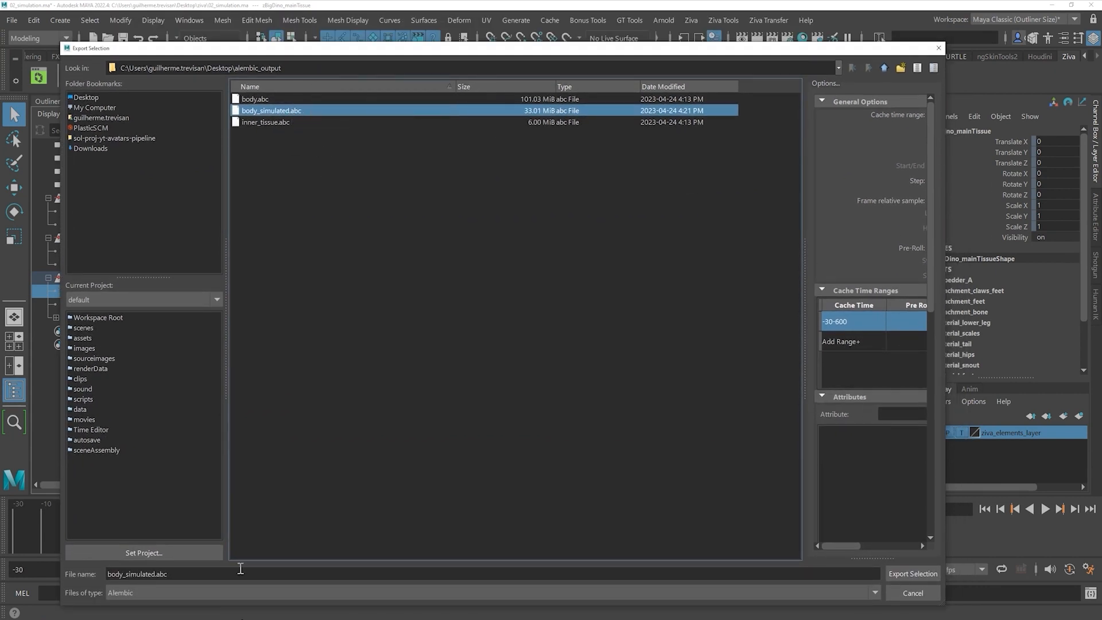
# - Set the cache range to frames -30 to 74 and export, overwriting the existing file
pyautogui.moveTo(809, 293); pyautogui.dragTo(654, 294)
pyautogui.click(800, 154)
pyautogui.click(812, 166)
pyautogui.click(880, 167)
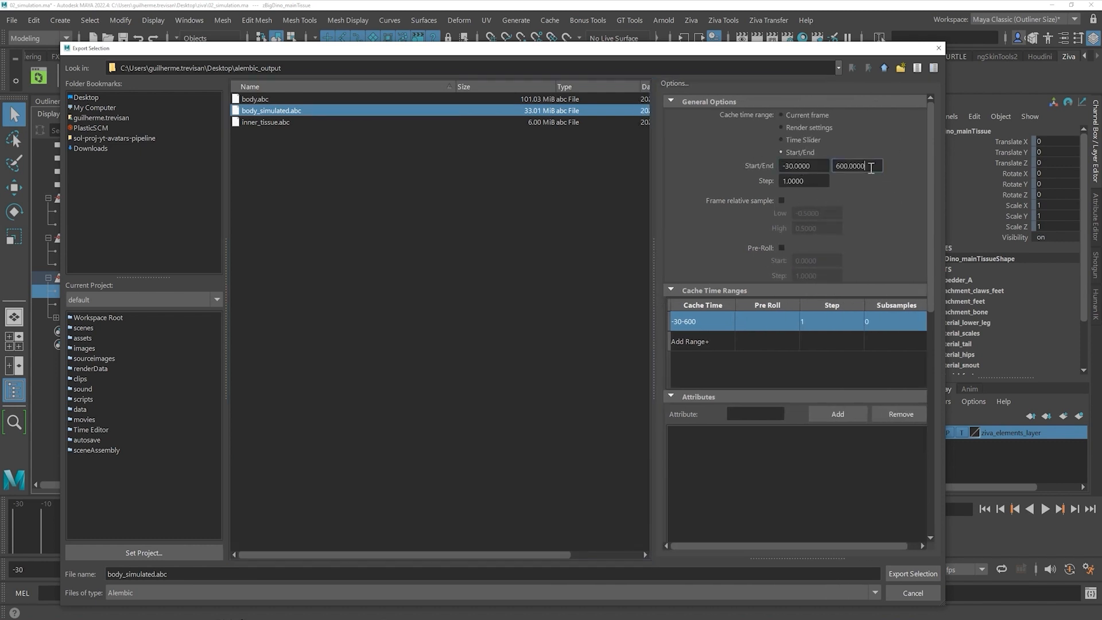
pyautogui.write('74')
pyautogui.click(822, 165)
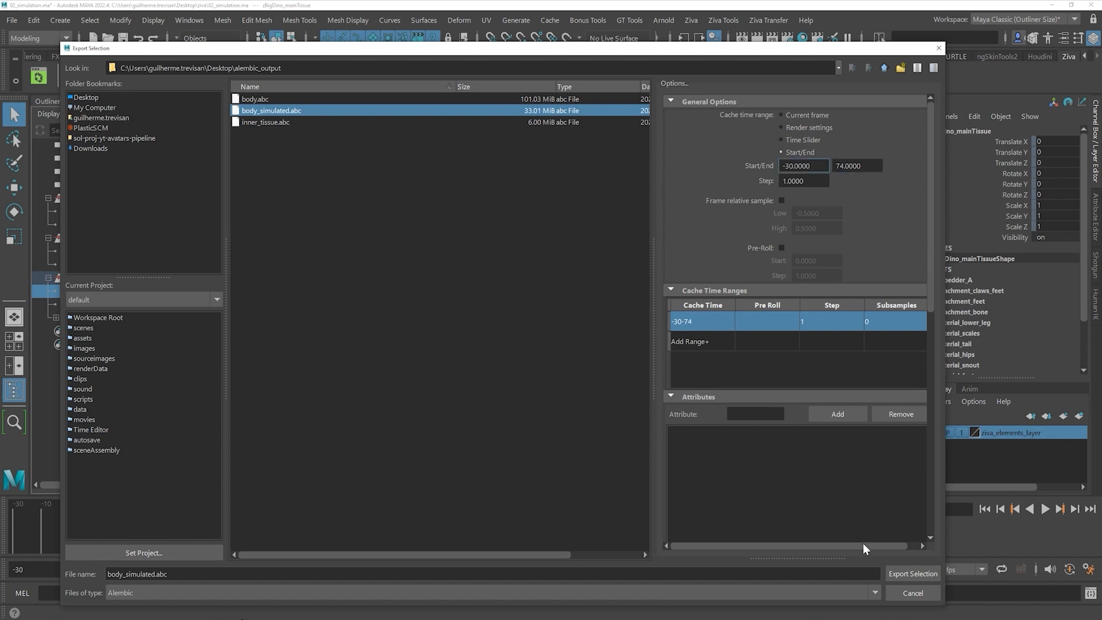
pyautogui.click(898, 573)
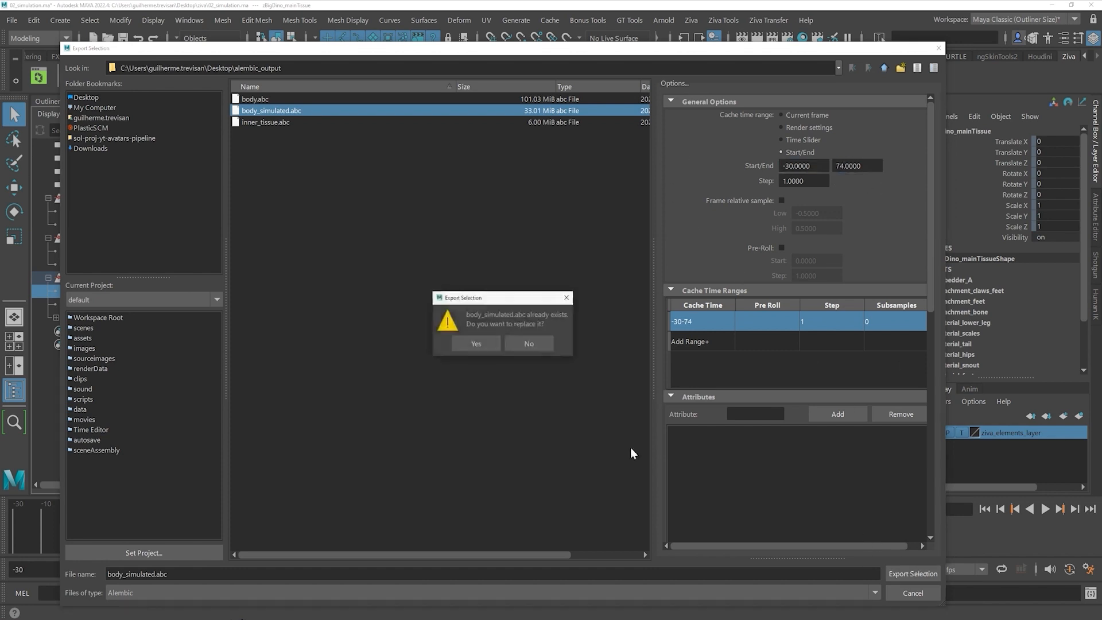
pyautogui.click(476, 343)
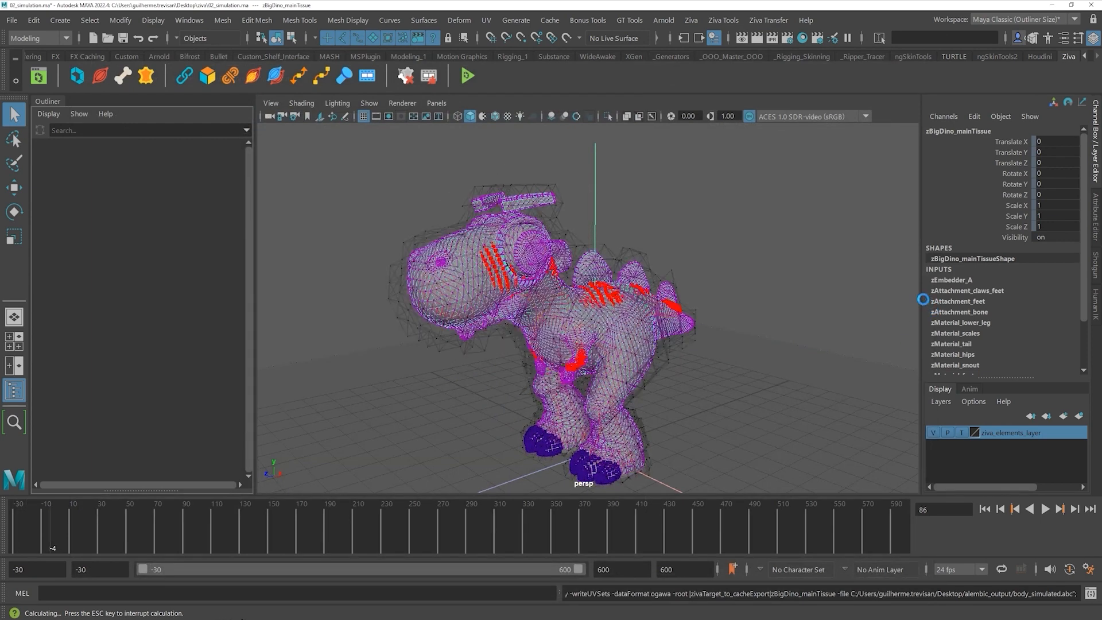
pyautogui.click(739, 261)
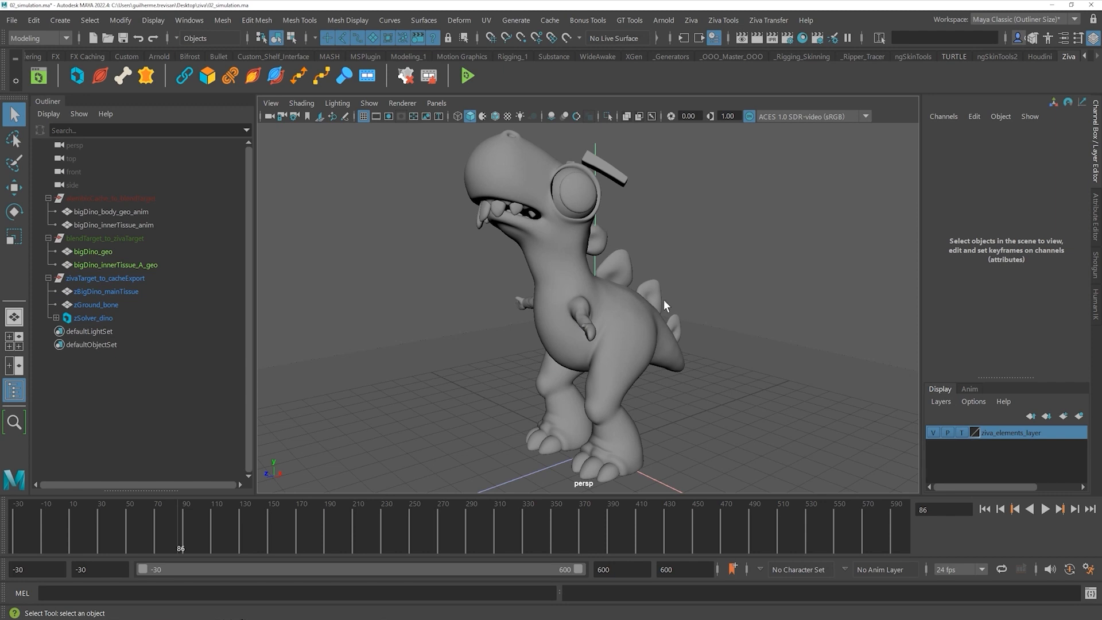
# - Move the alembic_output folder aside and bring up the zivaSteps.png pipeline diagram
pyautogui.moveTo(416, 430); pyautogui.dragTo(690, 245)
pyautogui.hotkey('alt', 'Tab')
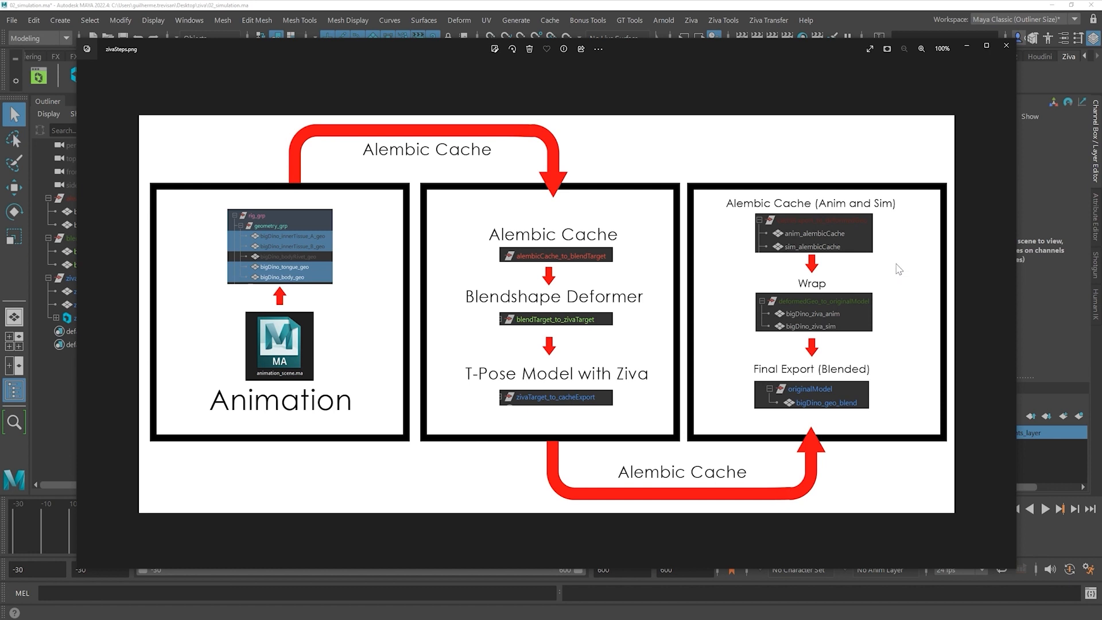
# - Close the diagram and open 03_blending.ma in Maya without saving the simulation scene
pyautogui.click(1005, 46)
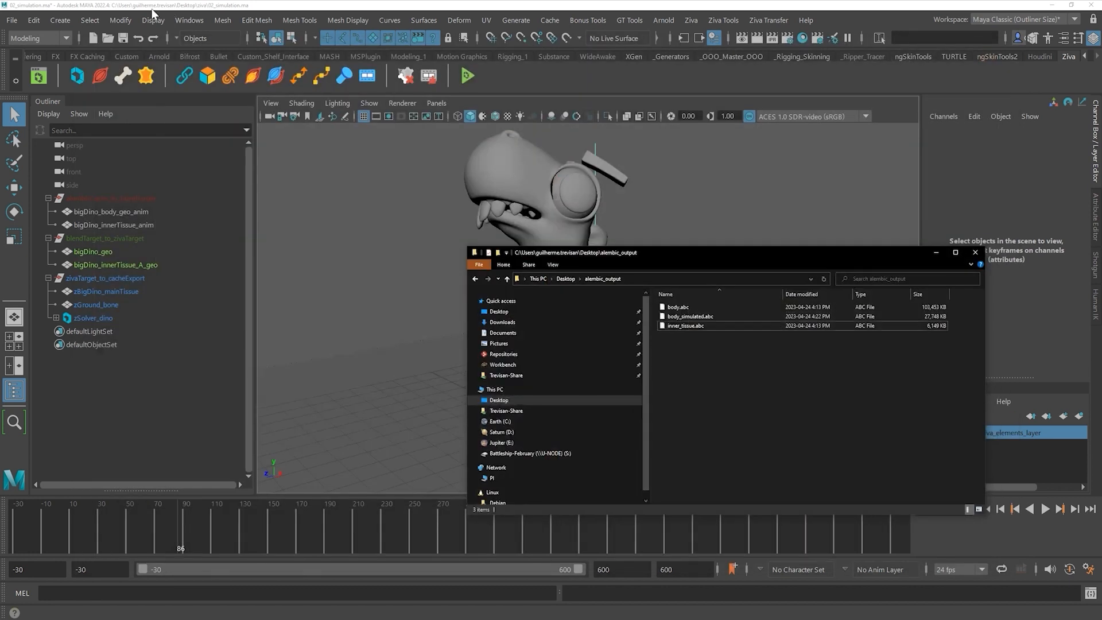
pyautogui.click(12, 20)
pyautogui.click(46, 60)
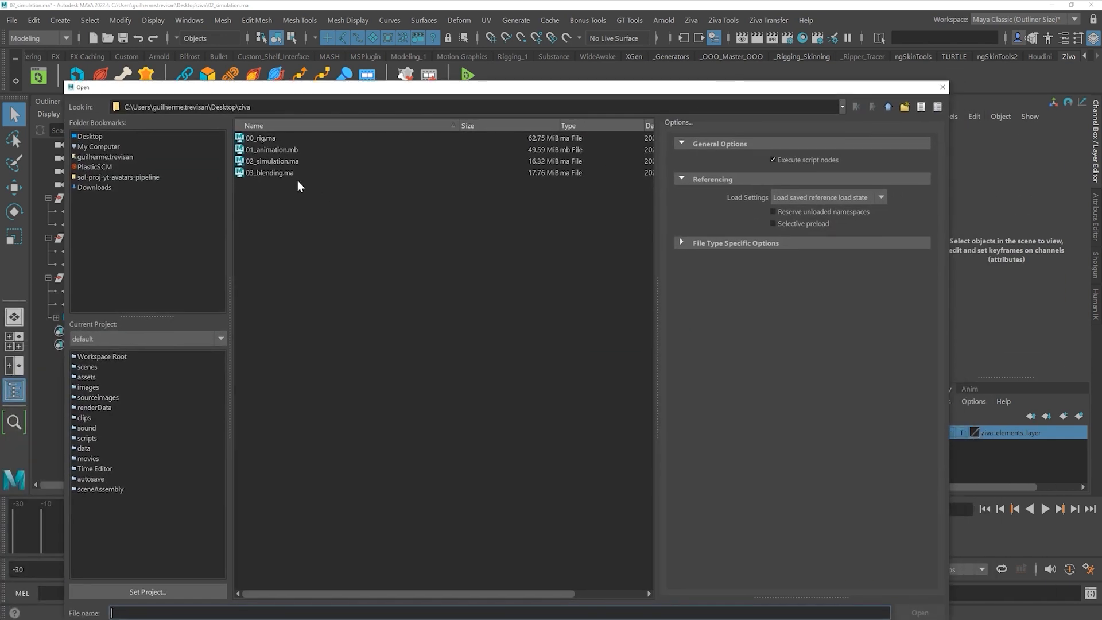
pyautogui.click(322, 172)
pyautogui.press('Return')
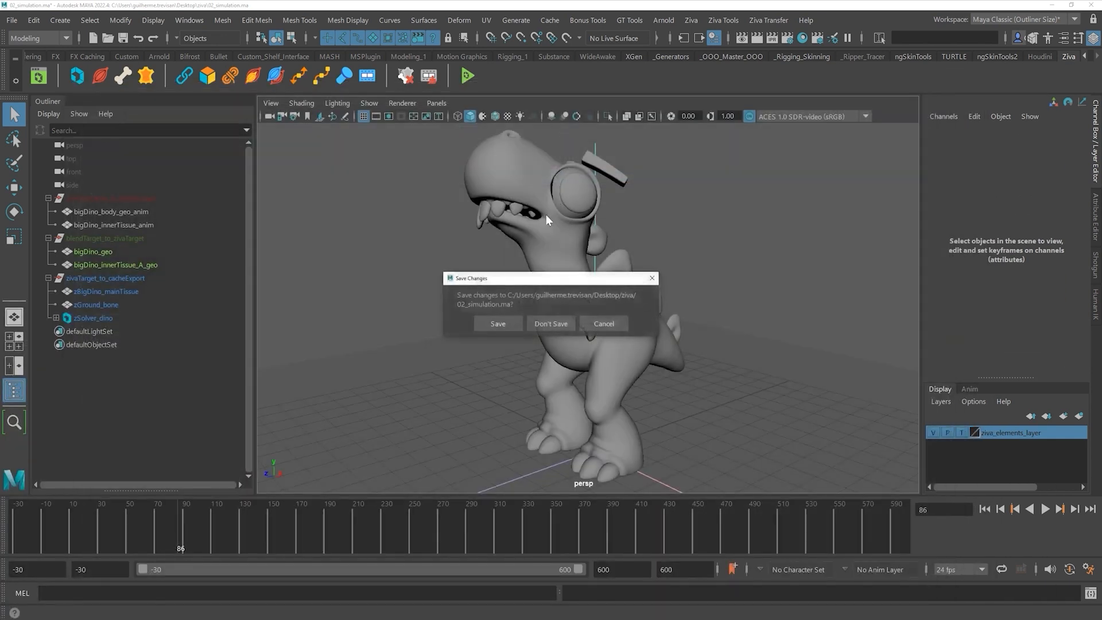
pyautogui.click(552, 322)
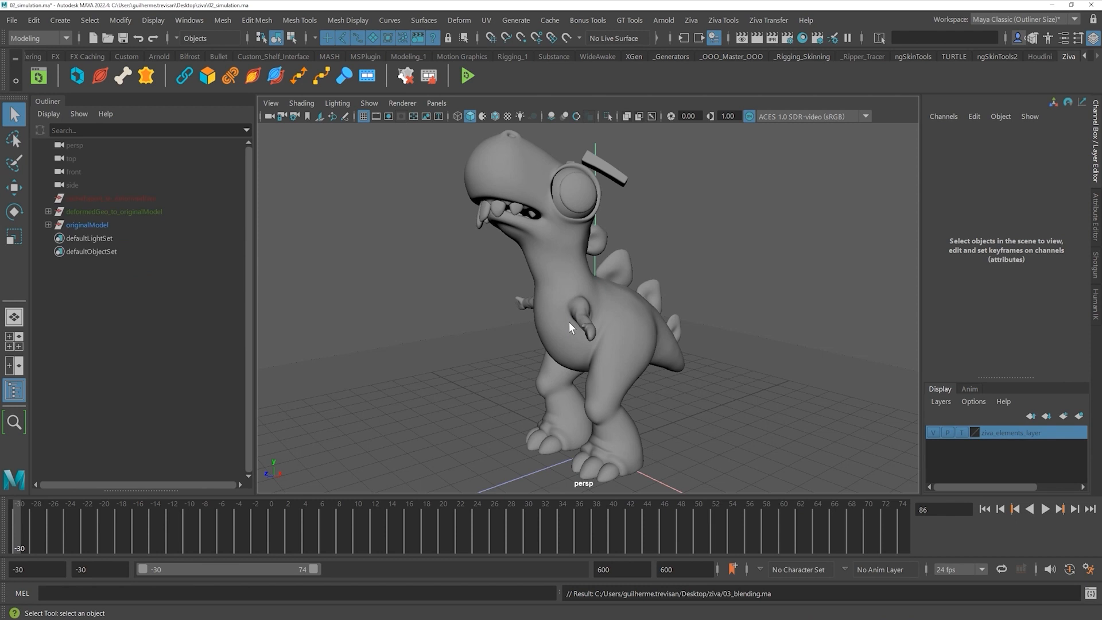
# - Frame the textured dino in the viewport and inspect the cacheExport_to_deformedGeo group
pyautogui.keyDown('alt'); pyautogui.moveTo(470, 370); pyautogui.dragTo(494, 342); pyautogui.keyUp('alt')
pyautogui.keyDown('alt'); pyautogui.moveTo(495, 342); pyautogui.dragTo(514, 311, button='right'); pyautogui.keyUp('alt')
pyautogui.keyDown('alt'); pyautogui.moveTo(513, 310); pyautogui.dragTo(482, 310, button='middle'); pyautogui.keyUp('alt')
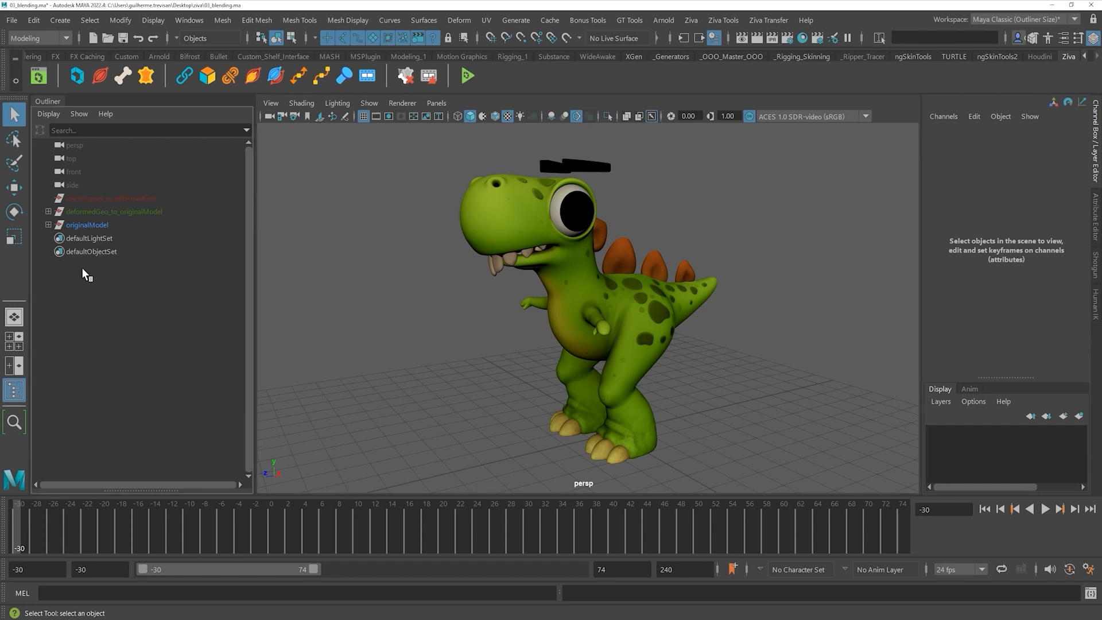
pyautogui.click(126, 199)
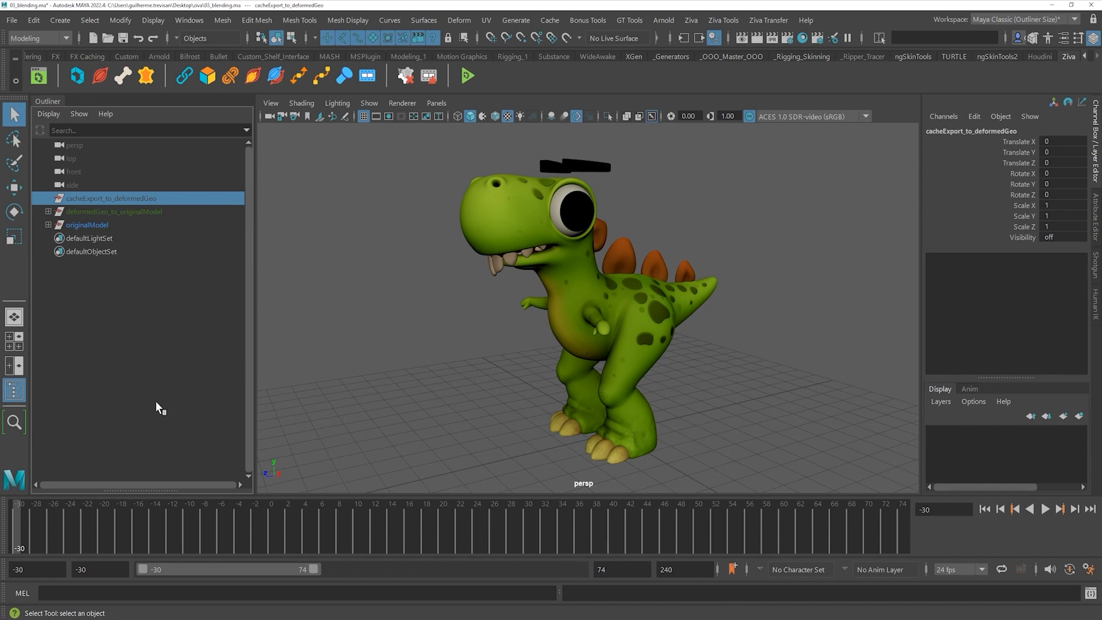
pyautogui.click(108, 348)
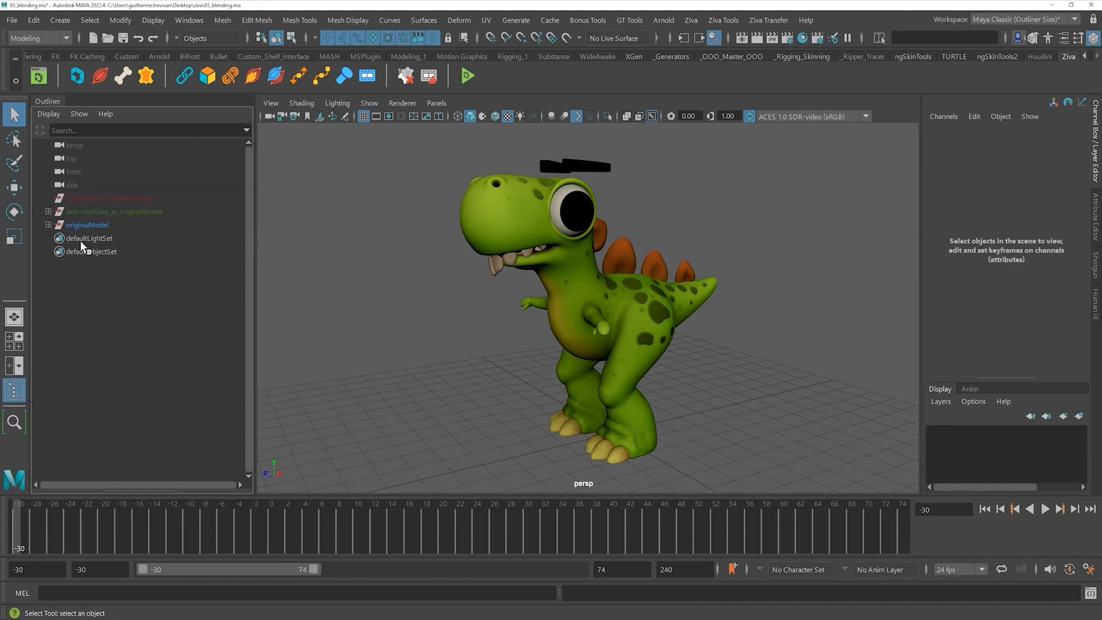
# - Expand deformedGeo_to_originalModel and inspect bigDino_ziva_anim, bigDino_ziva_sim and bigDino_geo_blend
pyautogui.click(105, 211)
pyautogui.click(48, 211)
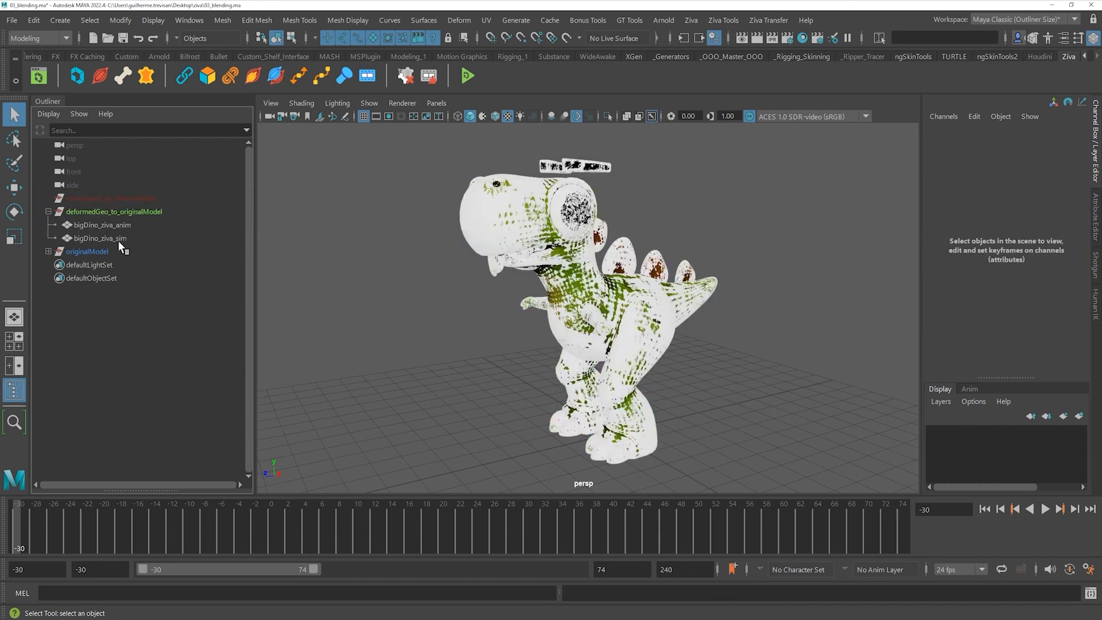
pyautogui.click(123, 224)
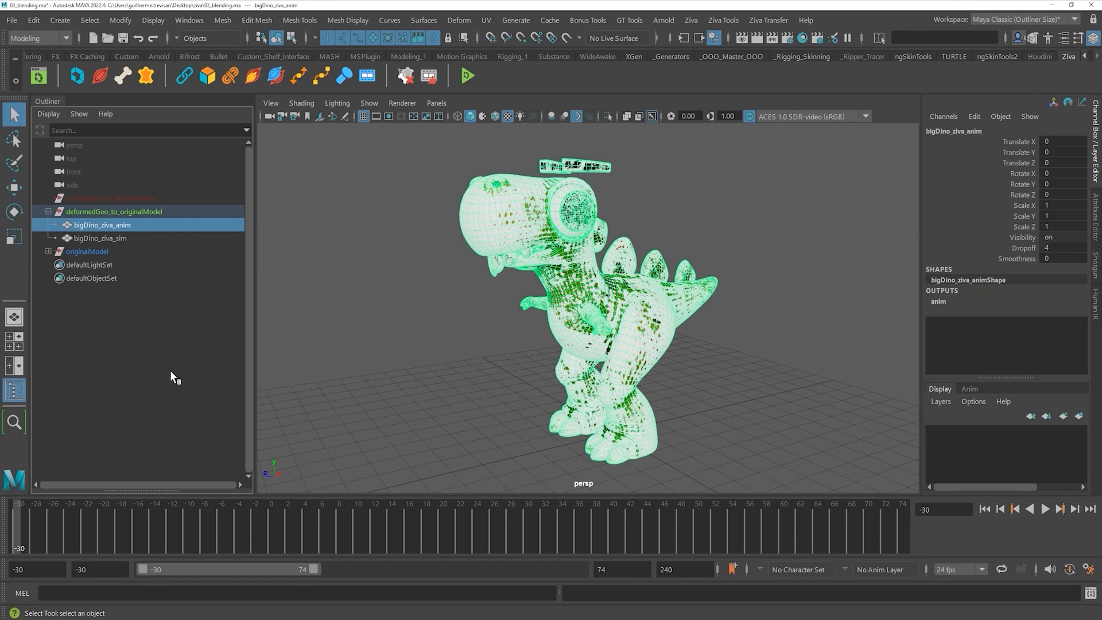
pyautogui.click(170, 372)
pyautogui.click(122, 236)
pyautogui.click(124, 224)
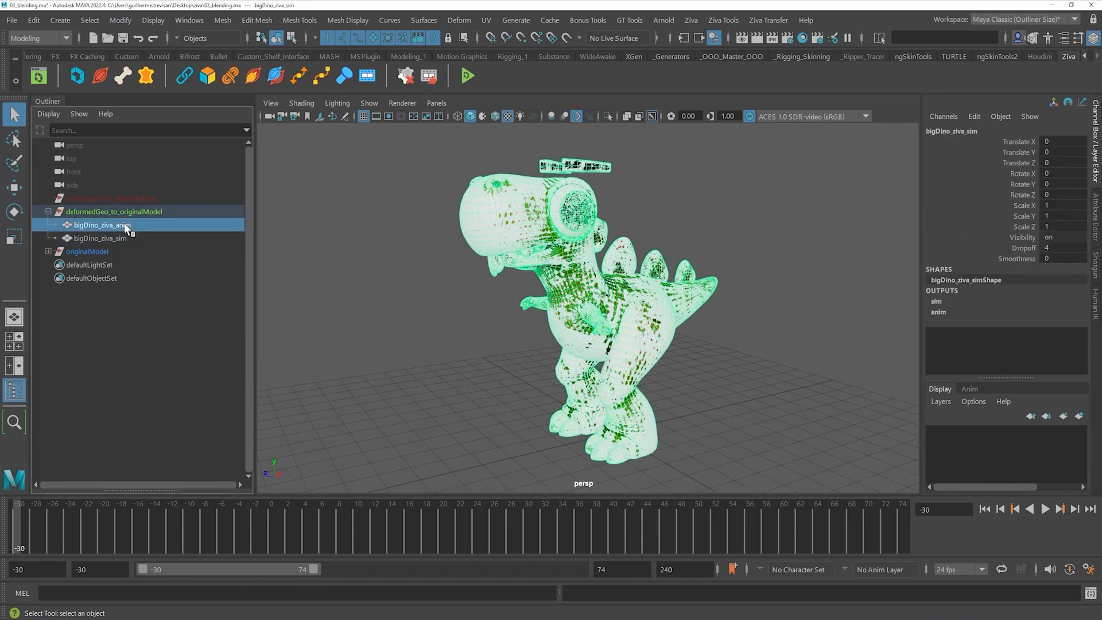
pyautogui.click(125, 236)
pyautogui.click(48, 251)
pyautogui.click(100, 311)
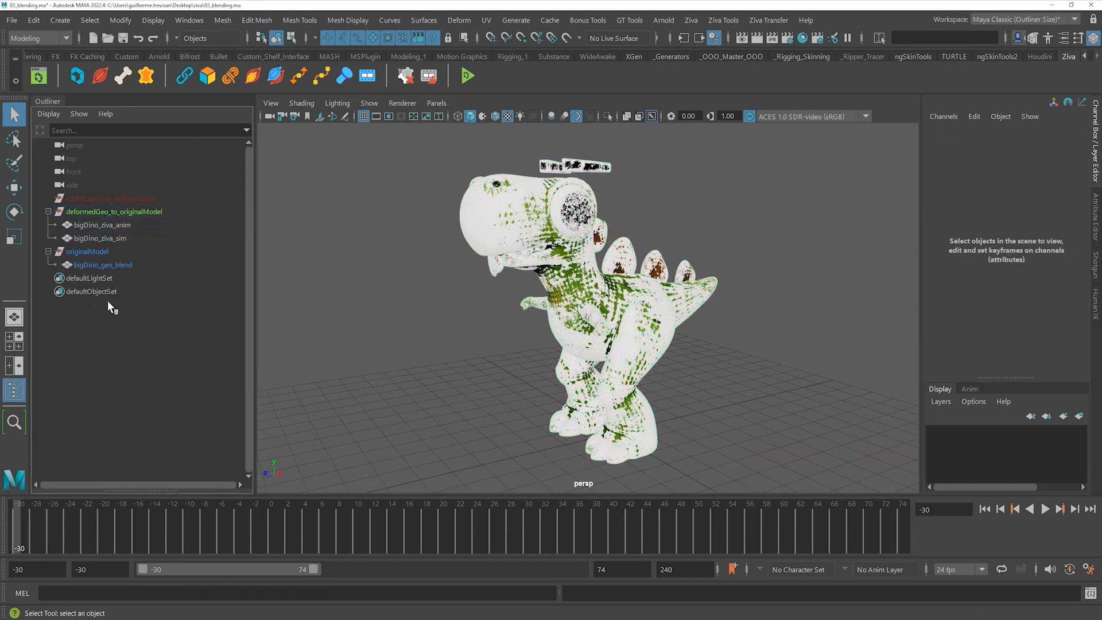
pyautogui.click(119, 264)
pyautogui.click(196, 476)
# - Compare the bigDino_ziva_anim and bigDino_ziva_sim meshes, then check bigDino_geo_blend's inputs
pyautogui.click(115, 225)
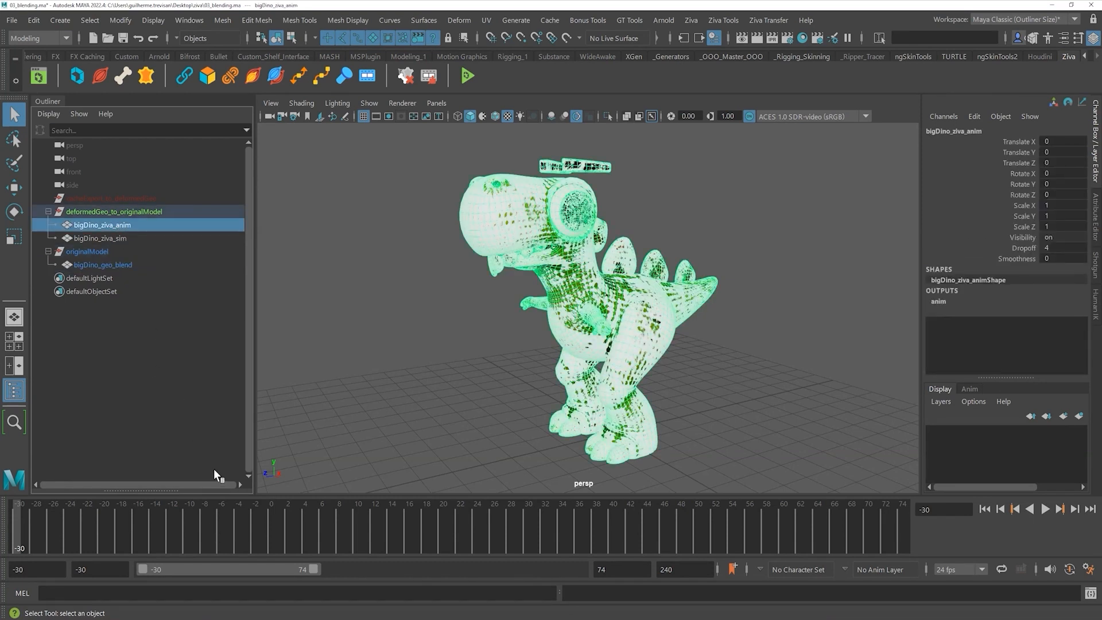
pyautogui.click(214, 469)
pyautogui.click(123, 237)
pyautogui.click(141, 388)
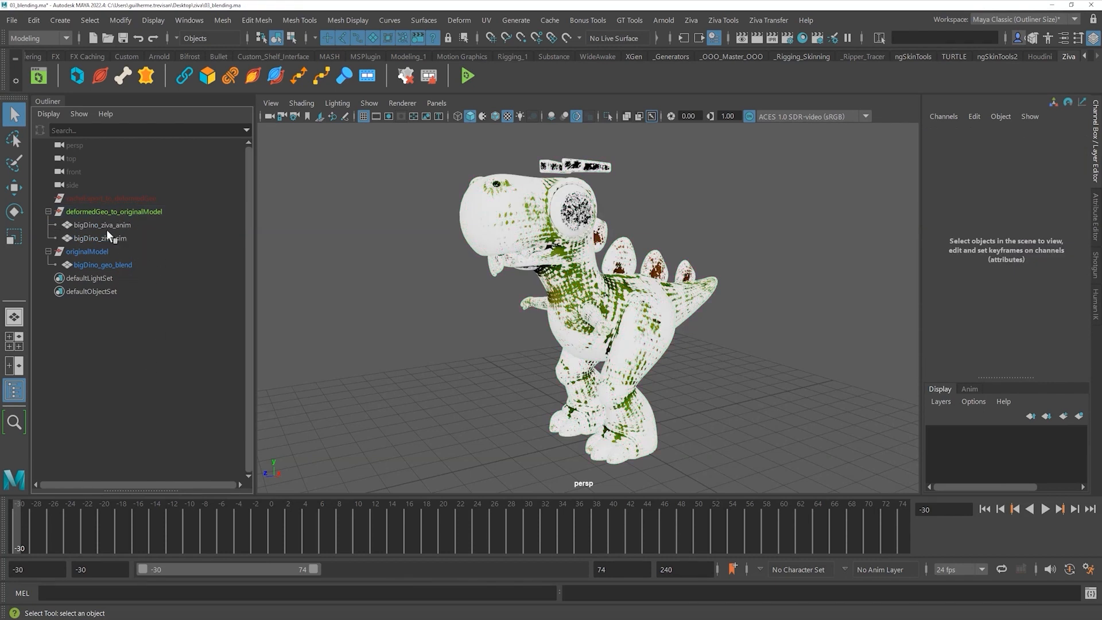
pyautogui.click(125, 227)
pyautogui.click(125, 233)
pyautogui.keyDown('ctrl'); pyautogui.click(125, 233); pyautogui.keyUp('ctrl')
pyautogui.click(119, 264)
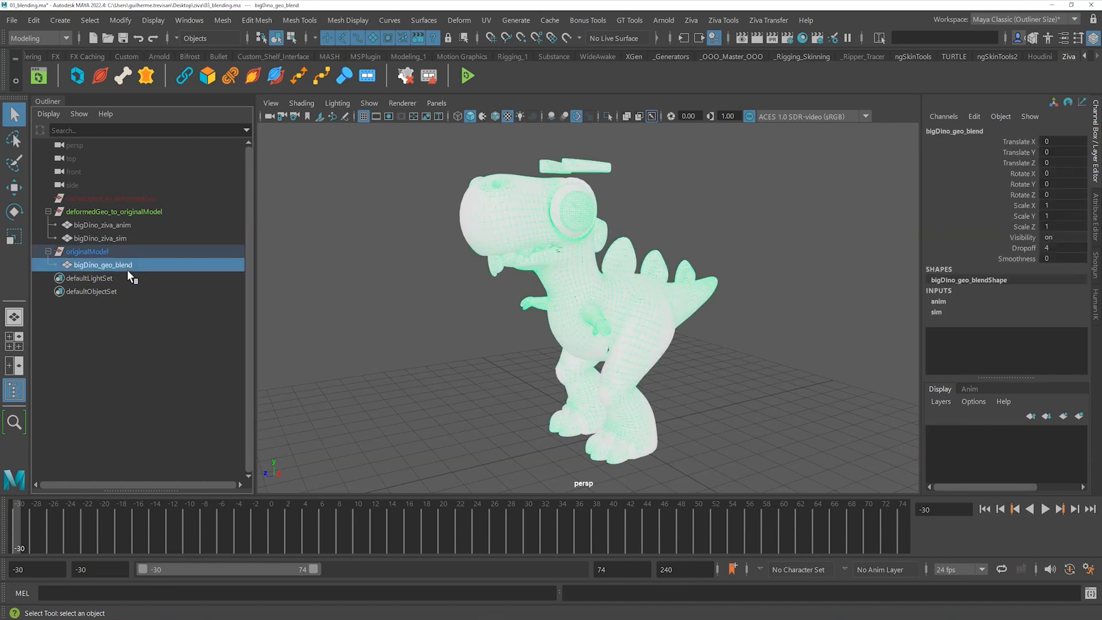
pyautogui.click(187, 357)
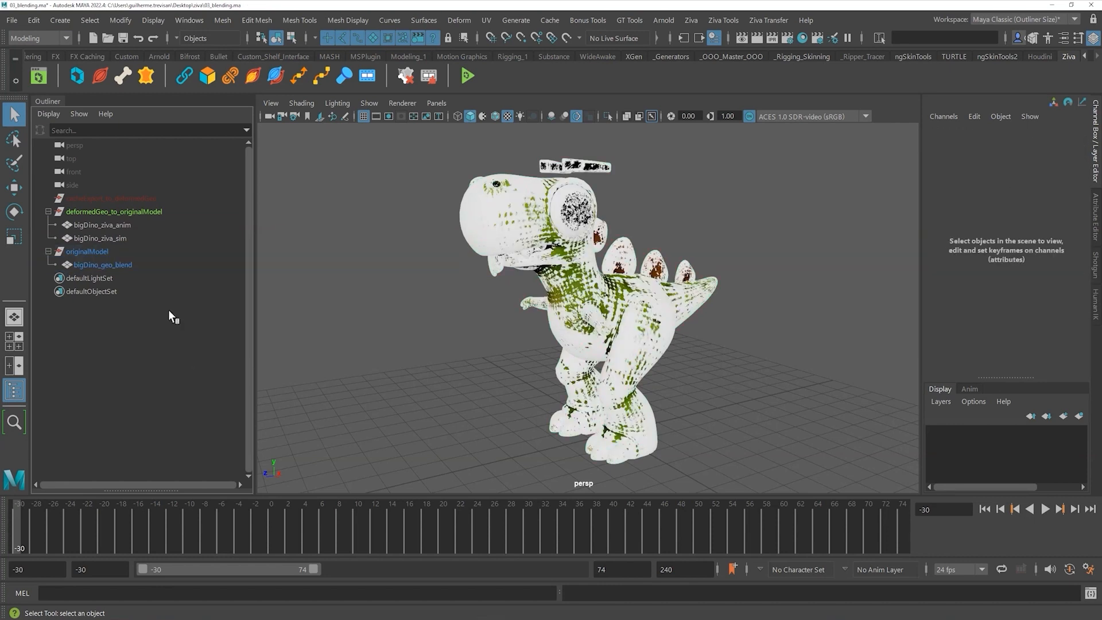
# - Hide the deformedGeo_to_originalModel group with H and collapse it in the Outliner
pyautogui.click(95, 211)
pyautogui.press('h')
pyautogui.click(50, 215)
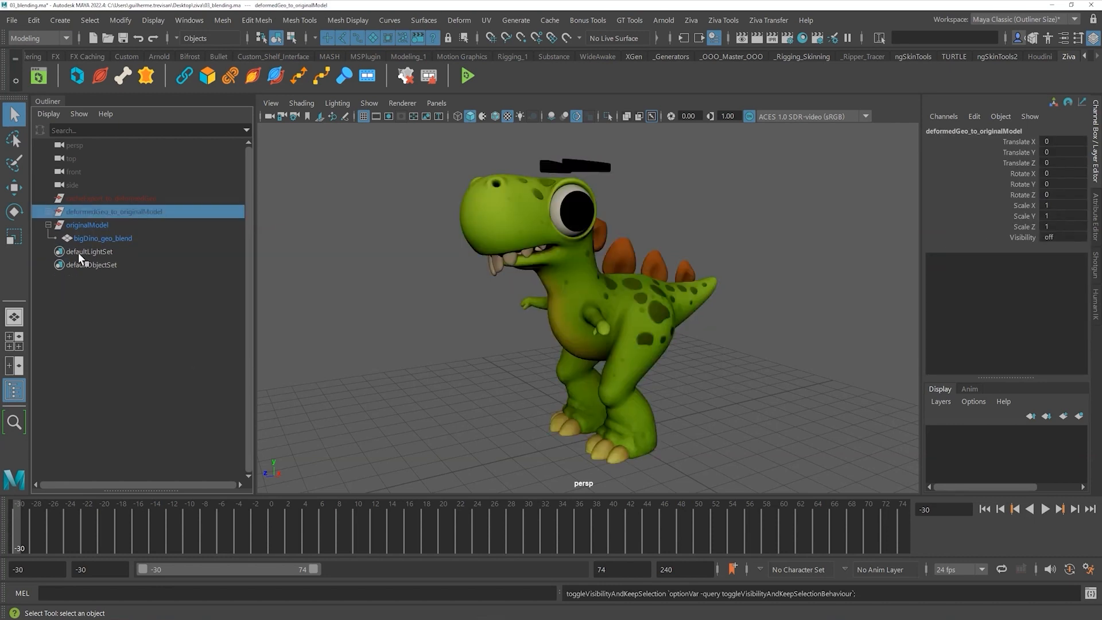
pyautogui.click(442, 363)
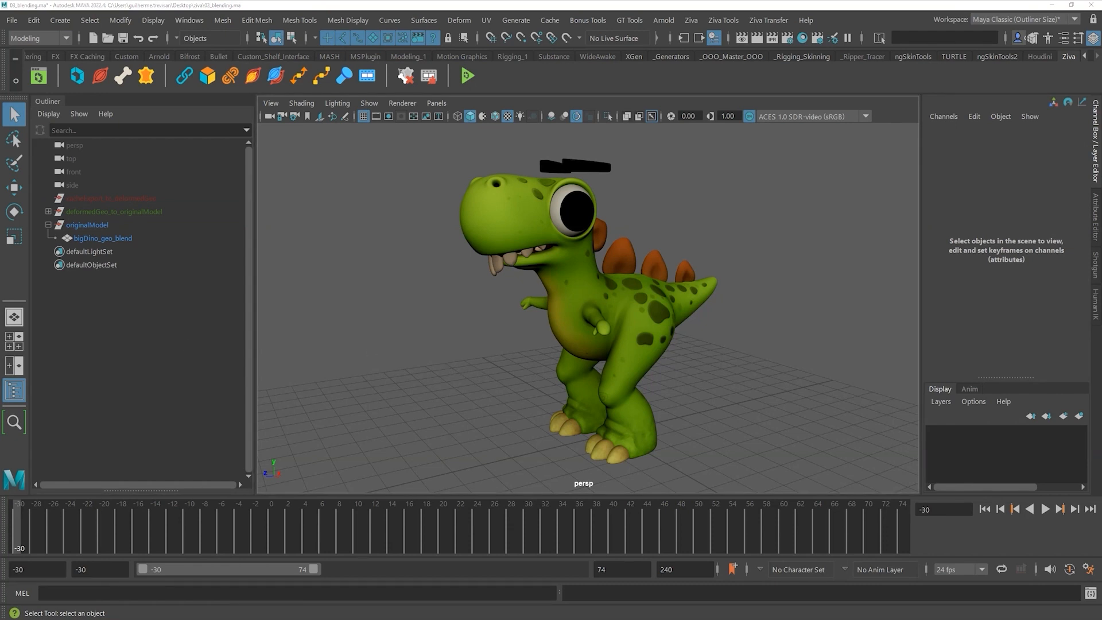
pyautogui.hotkey('alt', 'Tab')
# - Import body_simulated.abc, rename it mainTissue_simulated and parent it under cacheExport_to_deformedGeo
pyautogui.moveTo(707, 332); pyautogui.dragTo(380, 306)
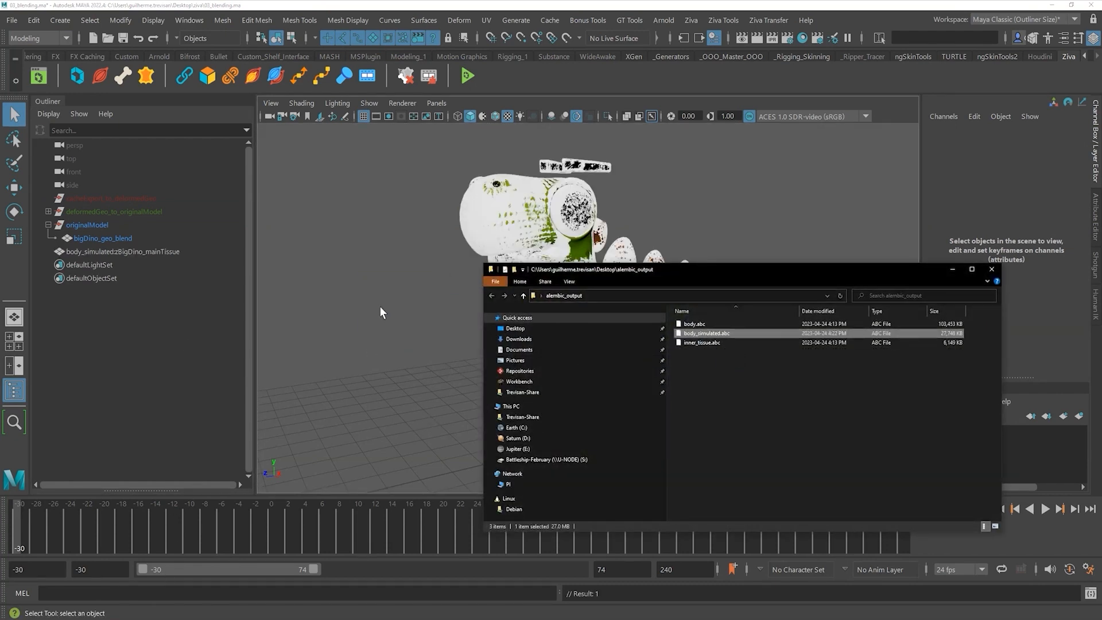
pyautogui.doubleClick(151, 252)
pyautogui.click(135, 251)
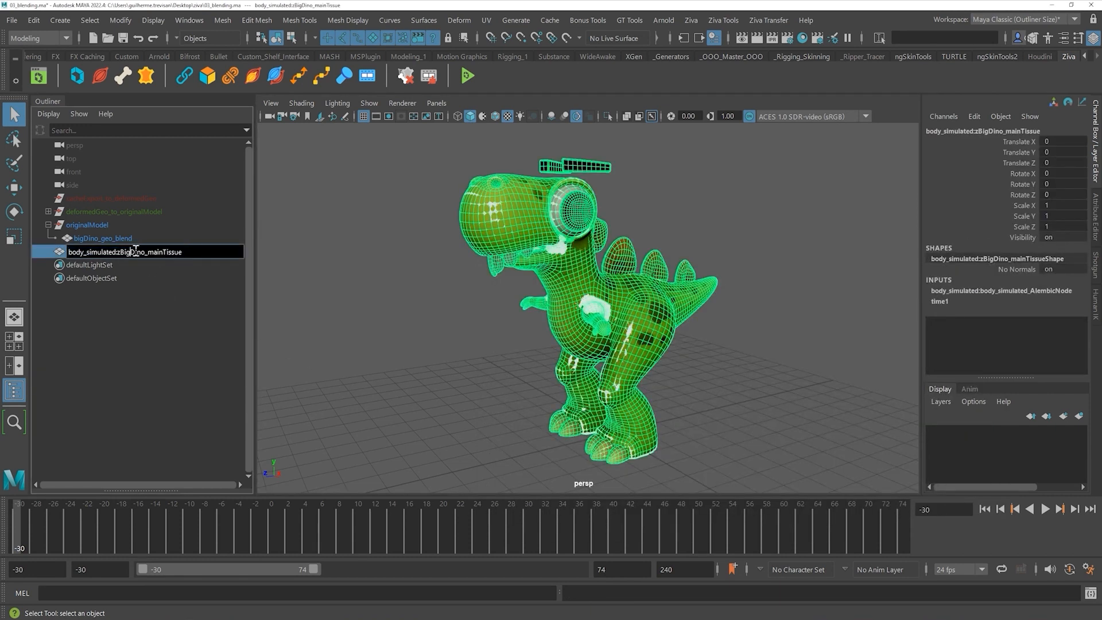
pyautogui.click(148, 252)
pyautogui.hotkey('shift', 'Home')
pyautogui.press('BackSpace')
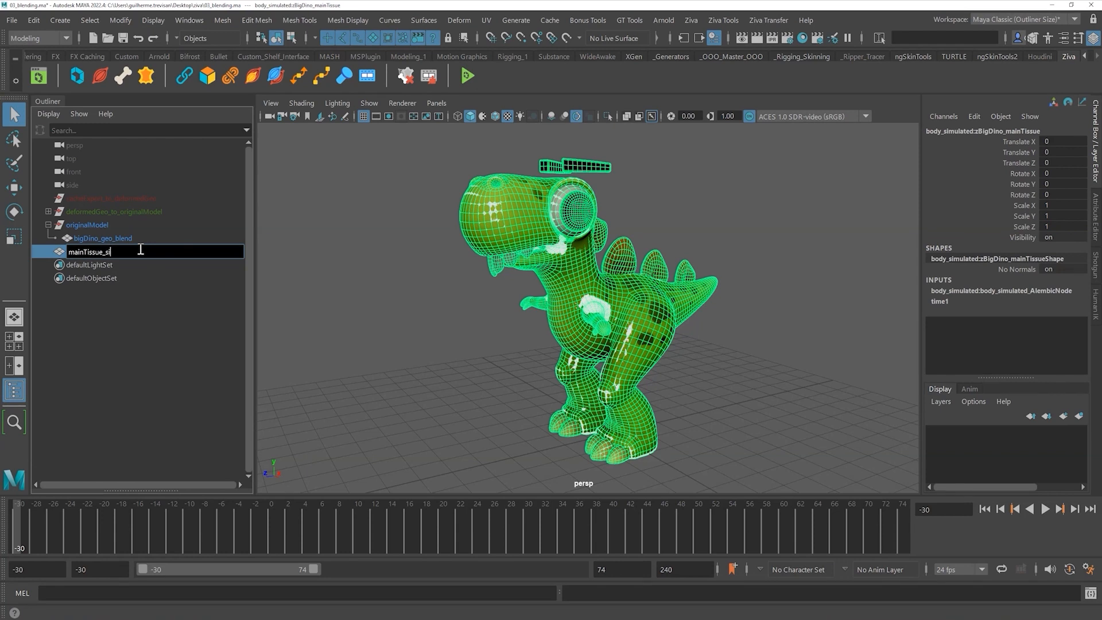
pyautogui.press('Return')
pyautogui.moveTo(114, 250)
pyautogui.mouseDown(button='middle')
pyautogui.moveTo(153, 203)
pyautogui.moveTo(132, 198)
pyautogui.mouseUp(button='middle')
# - Import body.abc, strip its body: prefix and parent it under cacheExport_to_deformedGeo
pyautogui.hotkey('alt', 'Tab')
pyautogui.moveTo(694, 324); pyautogui.dragTo(367, 236)
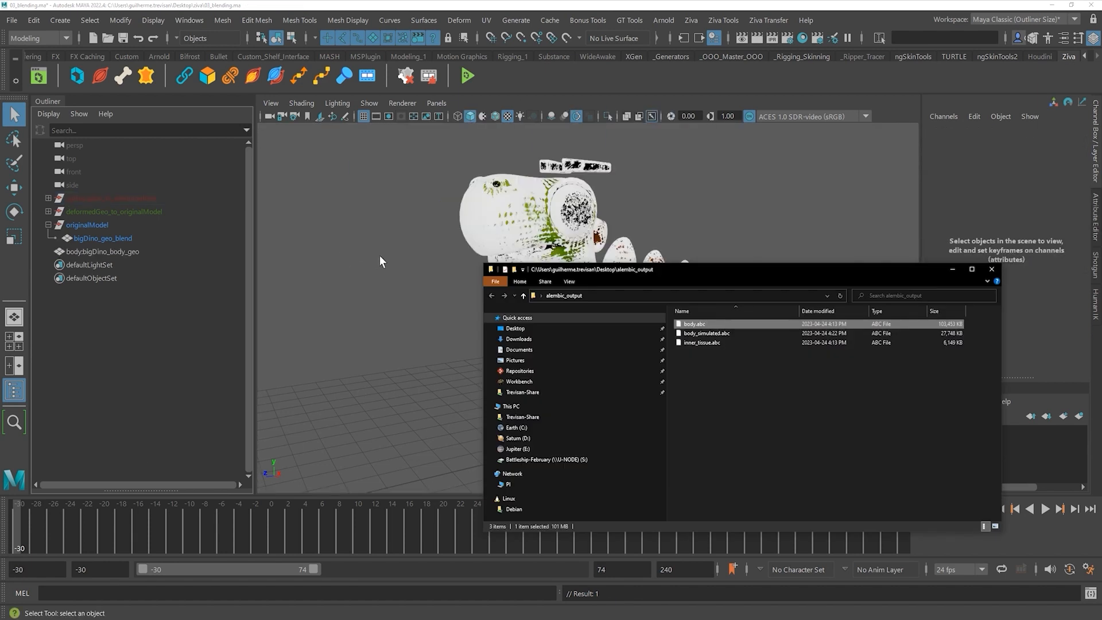
pyautogui.click(126, 333)
pyautogui.doubleClick(94, 250)
pyautogui.press('Home')
pyautogui.press('Delete')
pyautogui.press('Delete')
pyautogui.press('Delete')
pyautogui.press('Delete')
pyautogui.press('Delete')
pyautogui.click(115, 335)
pyautogui.moveTo(92, 251); pyautogui.dragTo(112, 200)
pyautogui.click(48, 197)
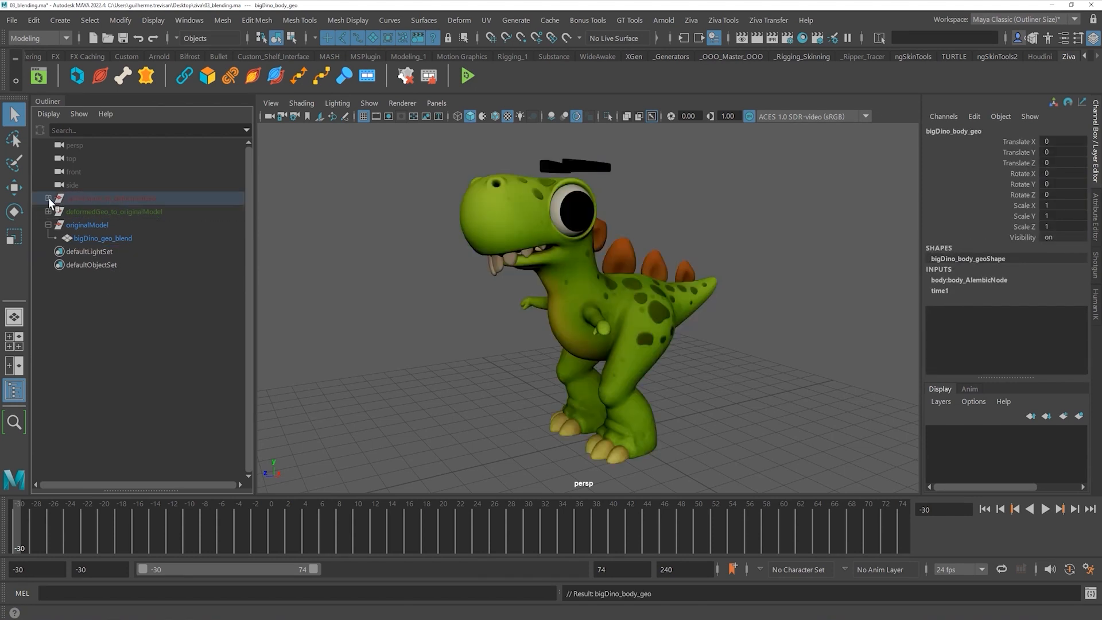
# - Rename bigDino_body_geo to body_geo_animated and select the originalModel group
pyautogui.doubleClick(132, 224)
pyautogui.click(104, 225)
pyautogui.press('BackSpace')
pyautogui.press('BackSpace')
pyautogui.press('BackSpace')
pyautogui.press('BackSpace')
pyautogui.press('BackSpace')
pyautogui.press('BackSpace')
pyautogui.press('BackSpace')
pyautogui.press('BackSpace')
pyautogui.click(153, 227)
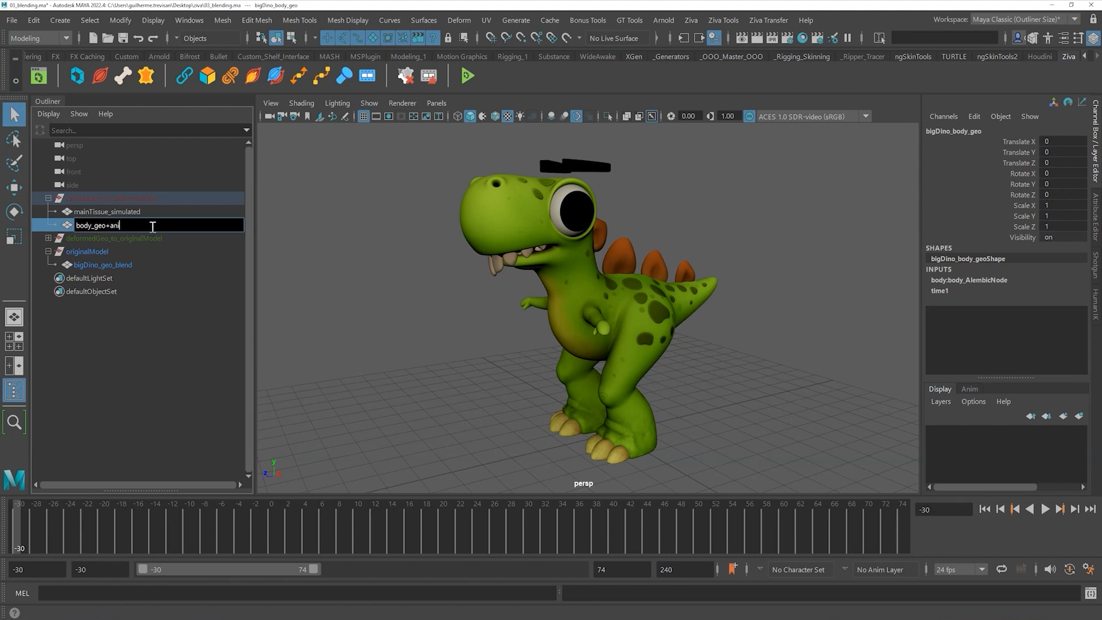
pyautogui.write('_animated')
pyautogui.press('Return')
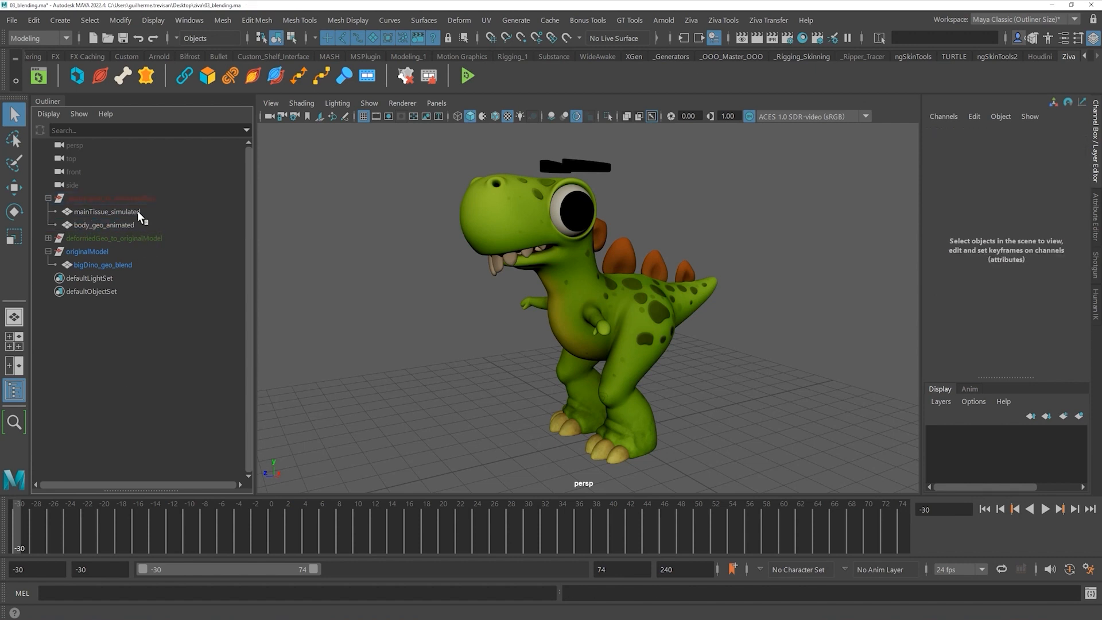
pyautogui.click(137, 199)
pyautogui.click(89, 251)
# - Hide originalModel and body_geo_animated, and show the dino with grey shading
pyautogui.press('h')
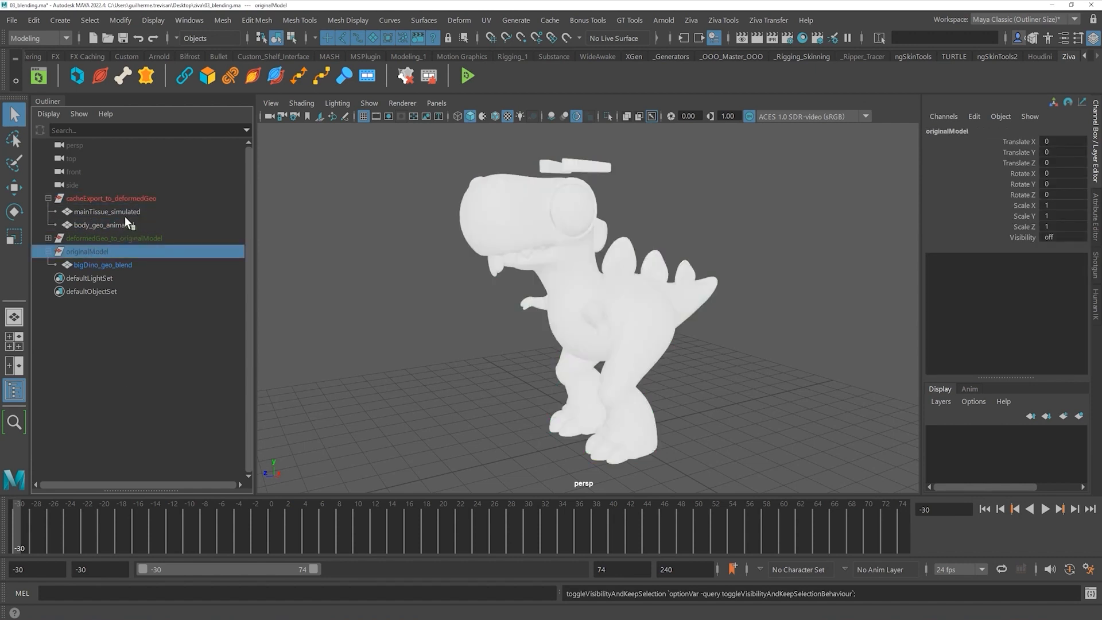
pyautogui.click(124, 212)
pyautogui.click(112, 224)
pyautogui.press('h')
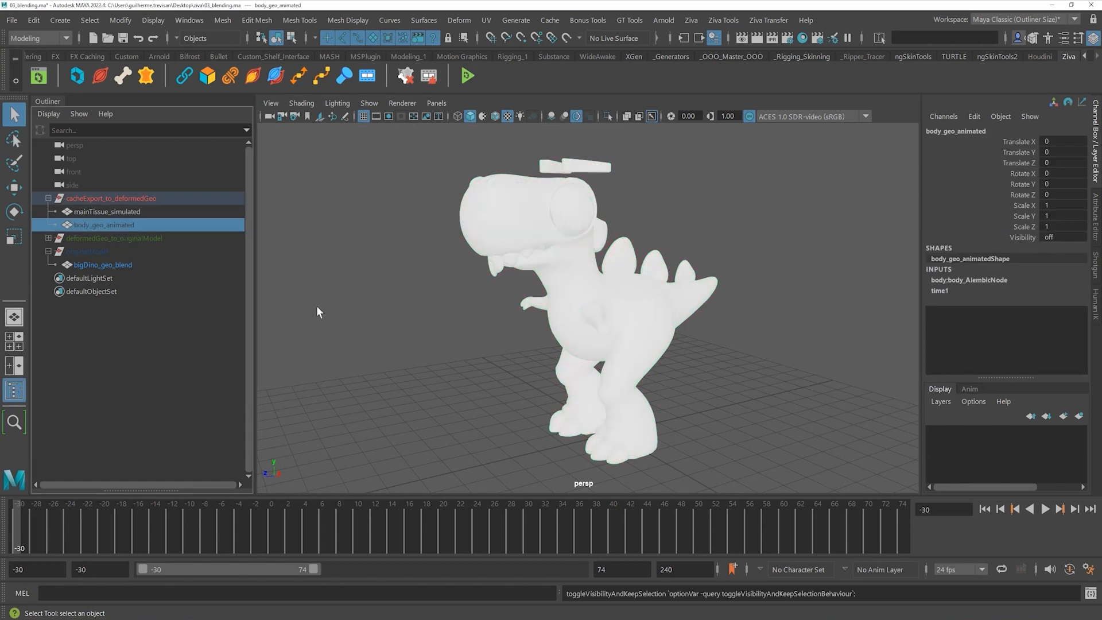
pyautogui.click(483, 115)
# - Play back the mainTissue_simulated cache and scrub to frame -11
pyautogui.hotkey('alt', 'v')
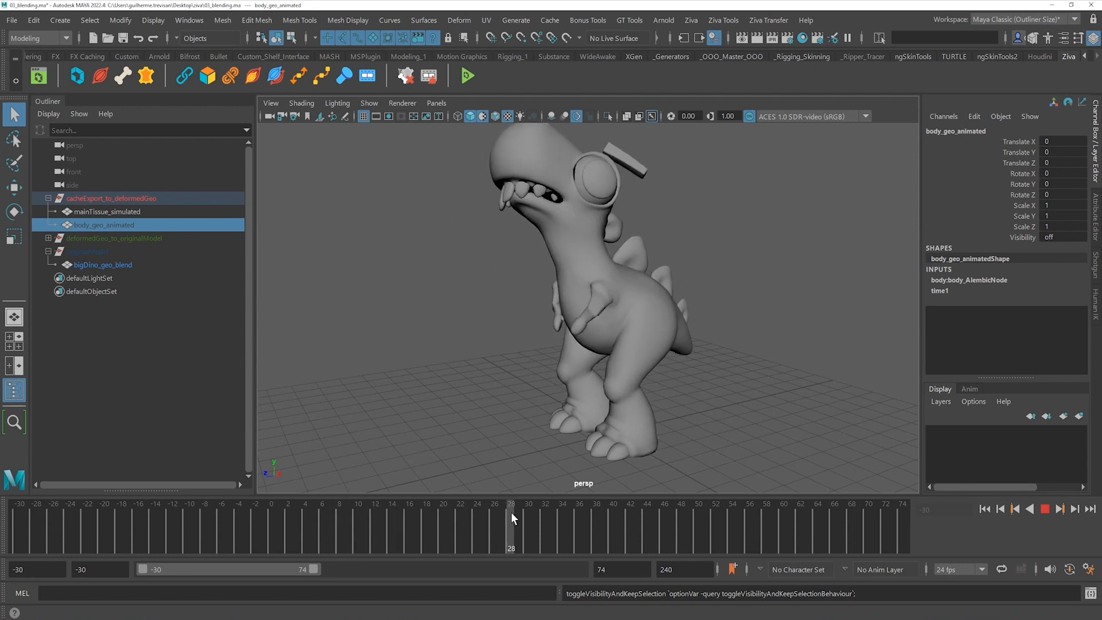
pyautogui.click(525, 521)
pyautogui.click(150, 211)
pyautogui.hotkey('alt', 'v')
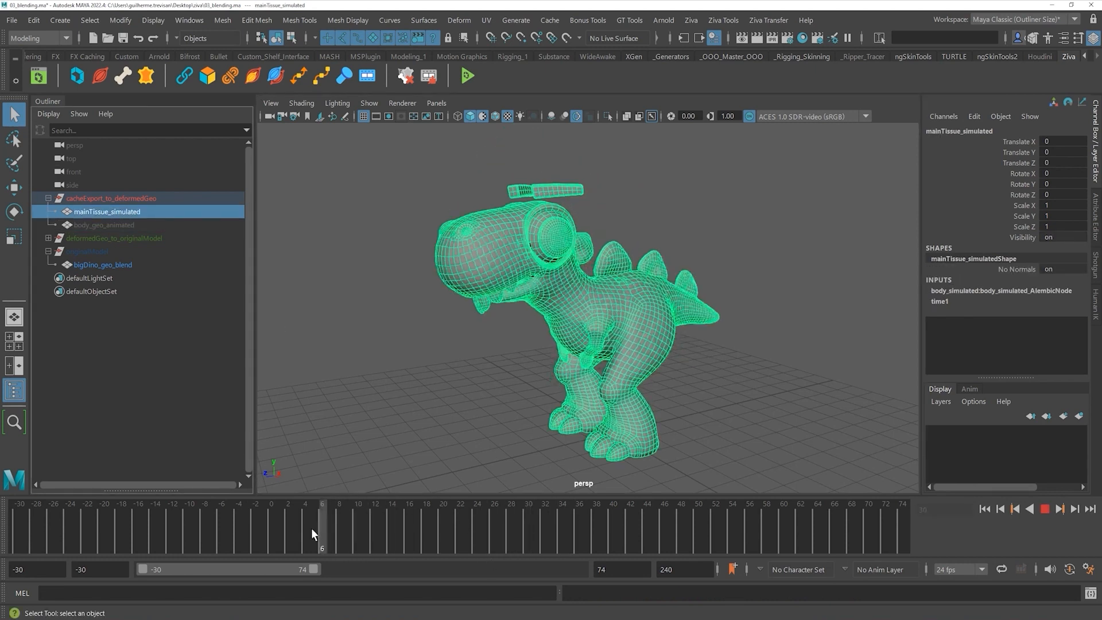
pyautogui.moveTo(216, 507)
pyautogui.mouseDown()
pyautogui.moveTo(448, 504)
pyautogui.moveTo(181, 502)
pyautogui.mouseUp()
# - Hide mainTissue_simulated, show body_geo_animated, and play it from about frame 6
pyautogui.hotkey('ctrl', 'h')
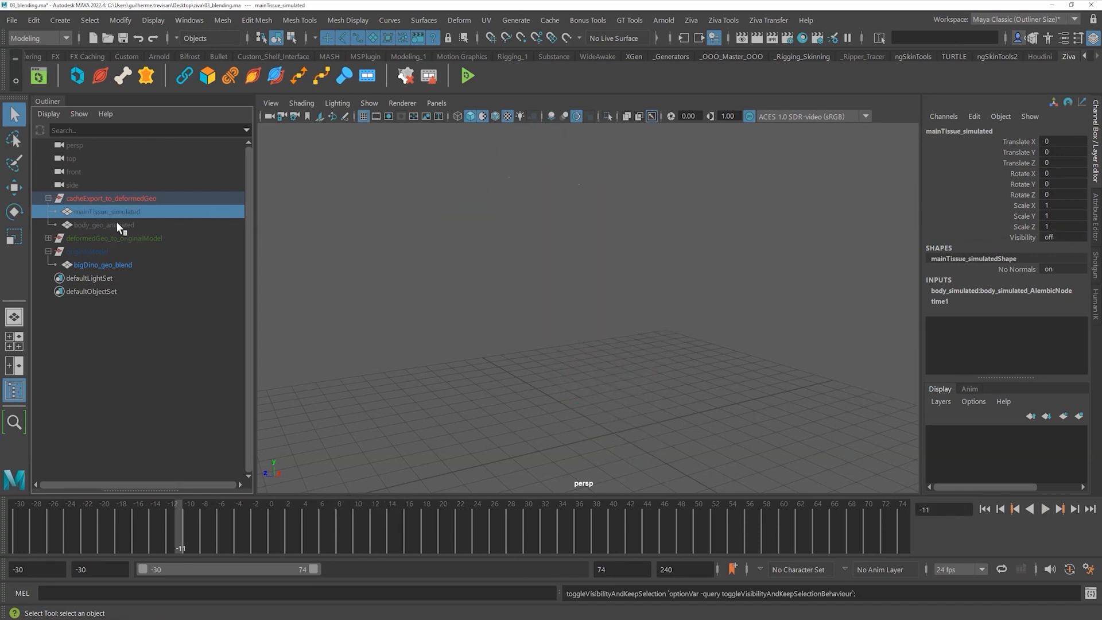
pyautogui.click(116, 224)
pyautogui.hotkey('shift', 'h')
pyautogui.click(427, 425)
pyautogui.moveTo(175, 540)
pyautogui.mouseDown()
pyautogui.moveTo(410, 528)
pyautogui.moveTo(546, 536)
pyautogui.moveTo(42, 506)
pyautogui.moveTo(441, 488)
pyautogui.moveTo(6, 504)
pyautogui.mouseUp()
pyautogui.hotkey('alt', 'v')
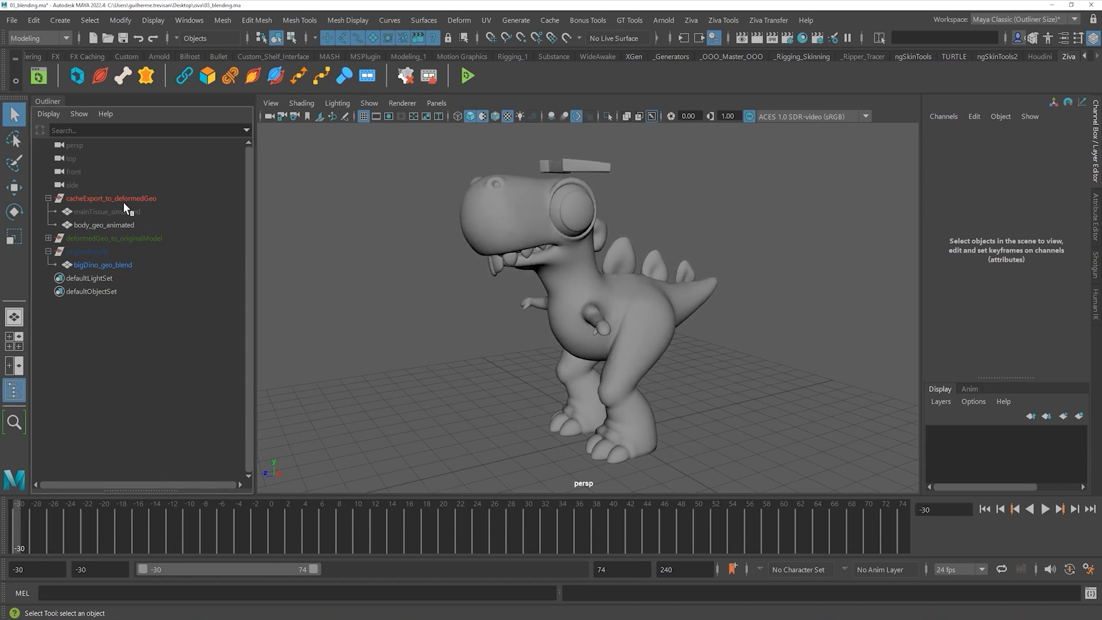
# - Select body_geo_animated together with bigDino_ziva_sim in the Outliner
pyautogui.click(48, 238)
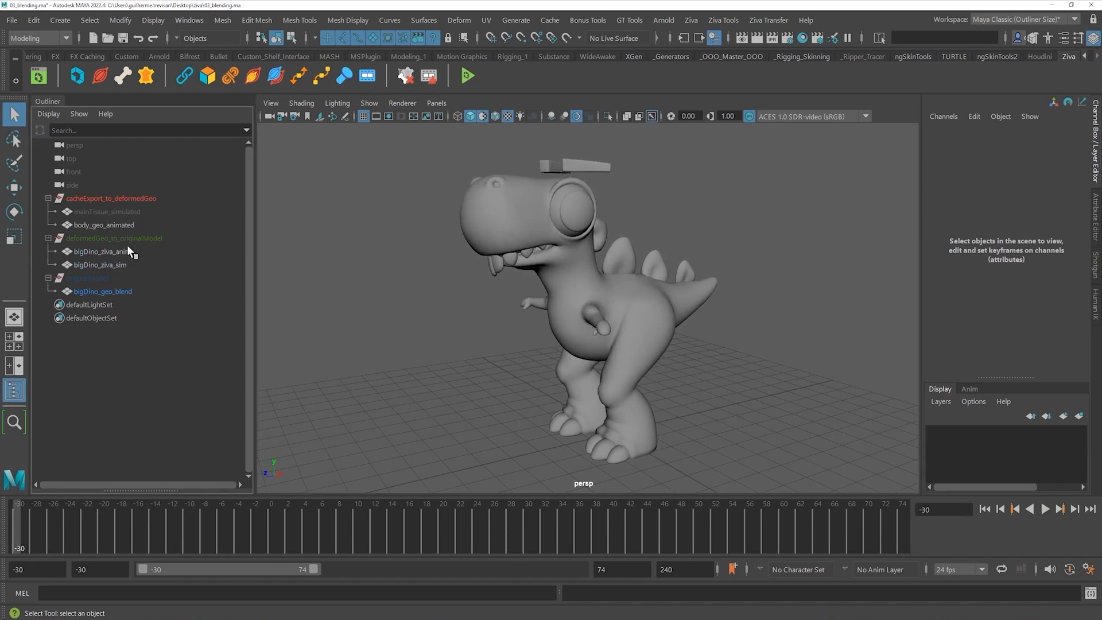
pyautogui.click(121, 212)
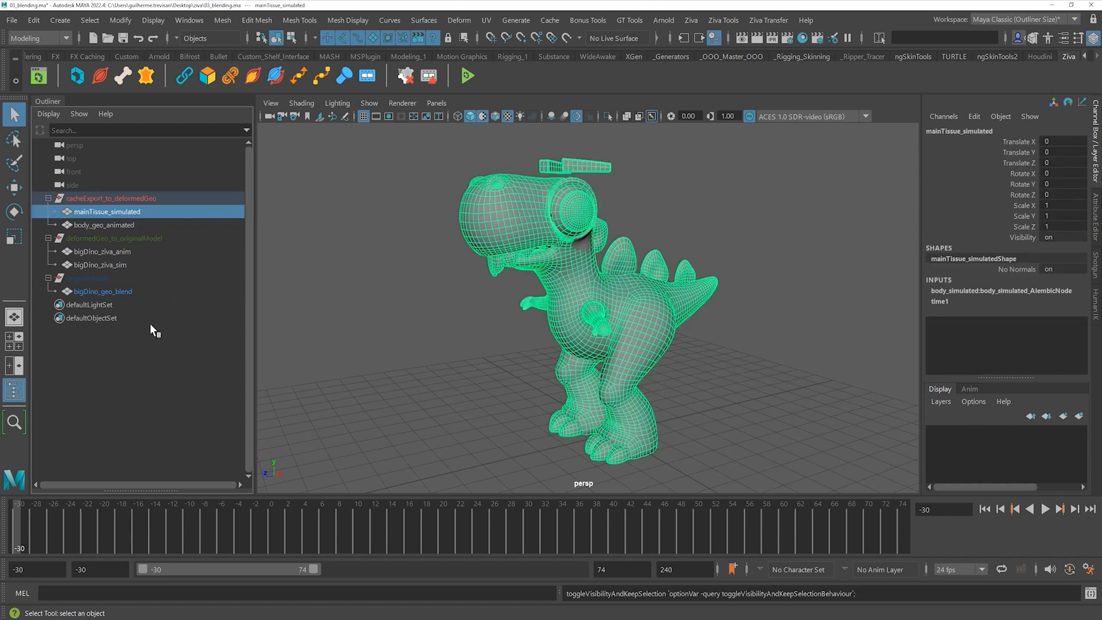
pyautogui.click(123, 223)
pyautogui.click(139, 331)
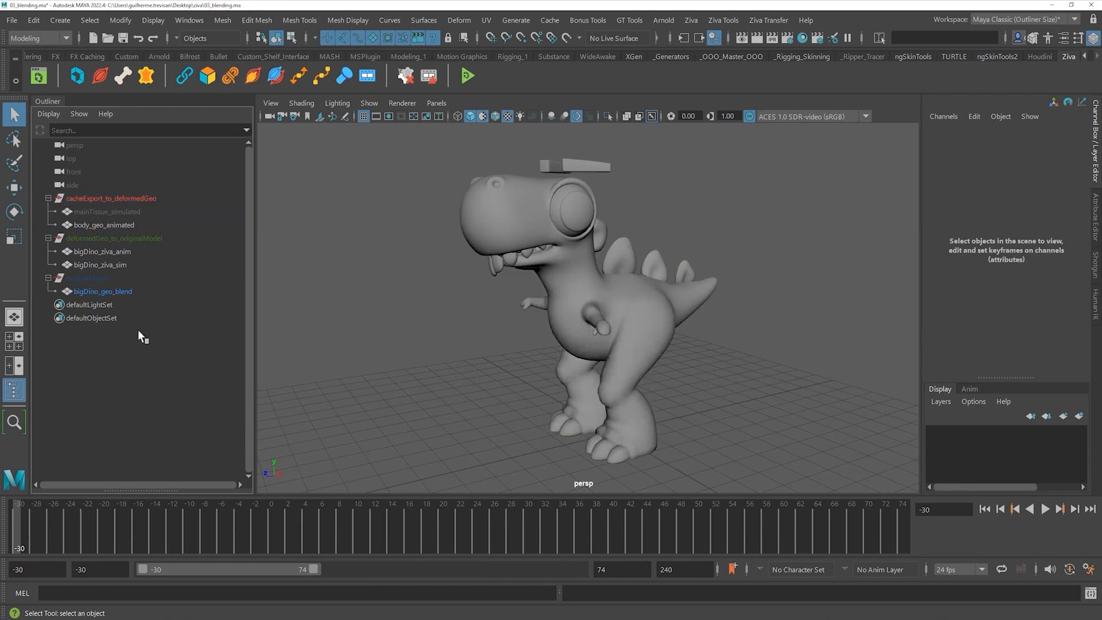
pyautogui.click(123, 227)
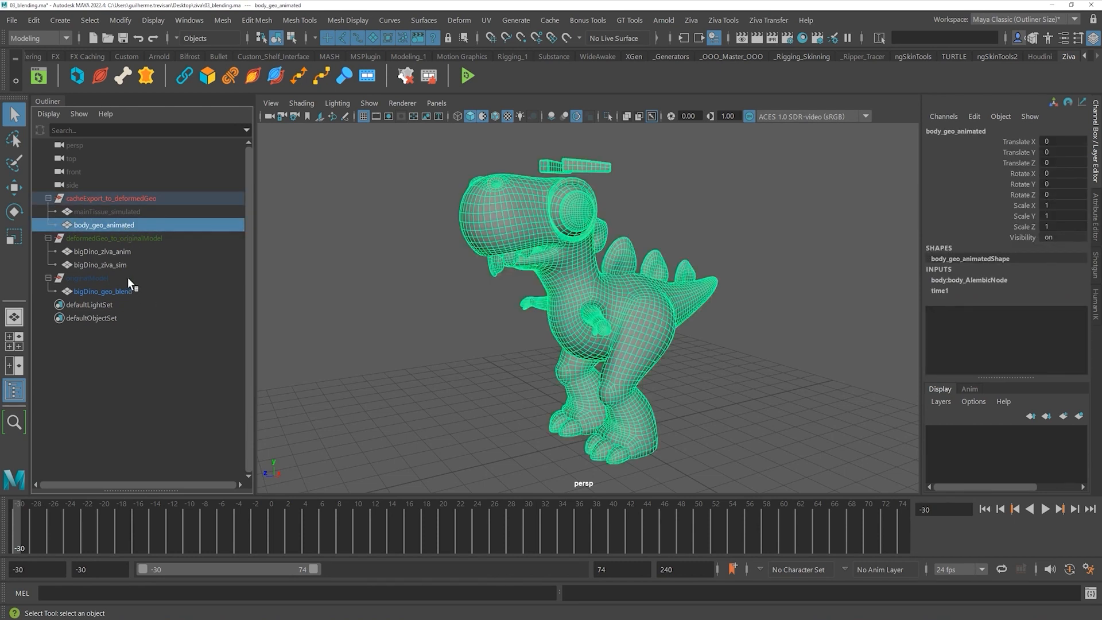
pyautogui.keyDown('ctrl'); pyautogui.click(119, 265); pyautogui.keyUp('ctrl')
pyautogui.click(192, 20)
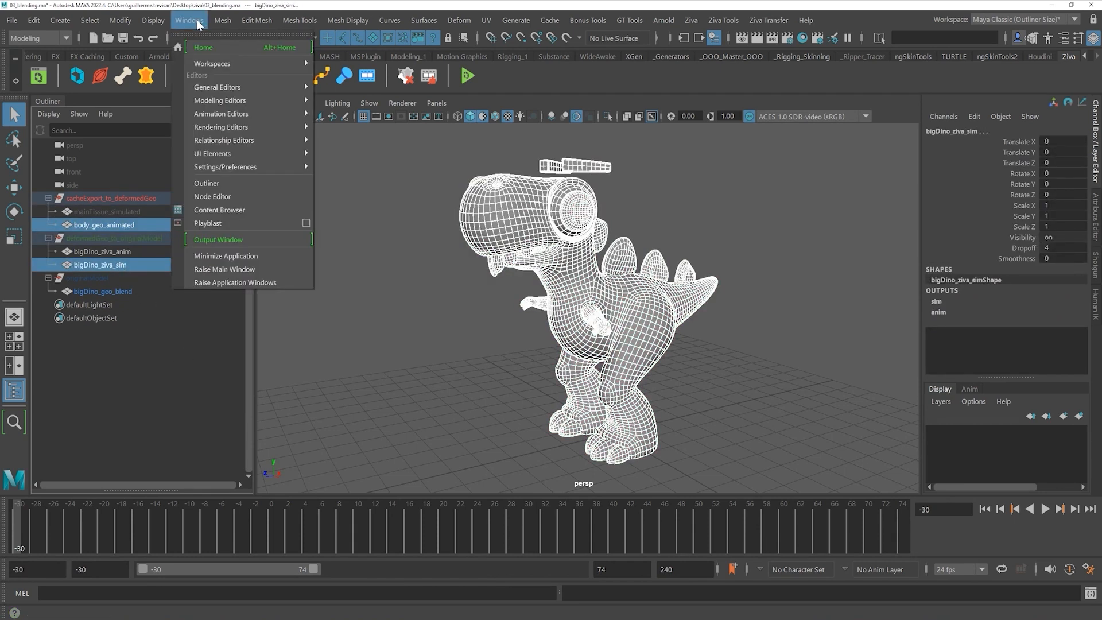
# - Open the Shape Editor and collapse the anim and sim blend shape groups
pyautogui.moveTo(248, 114)
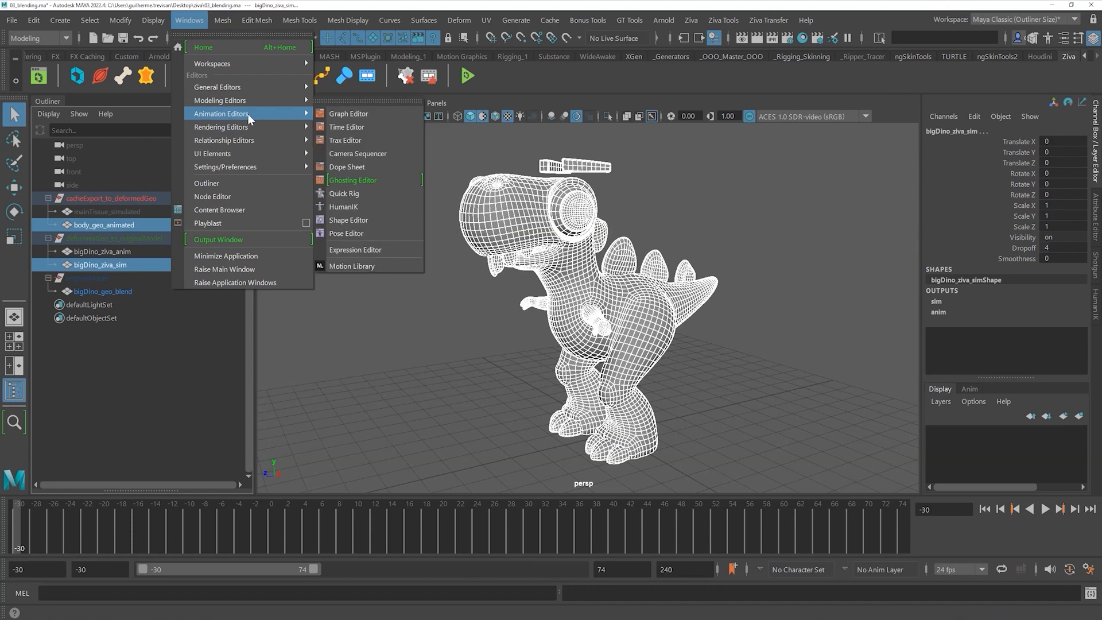
pyautogui.click(351, 220)
pyautogui.click(578, 182)
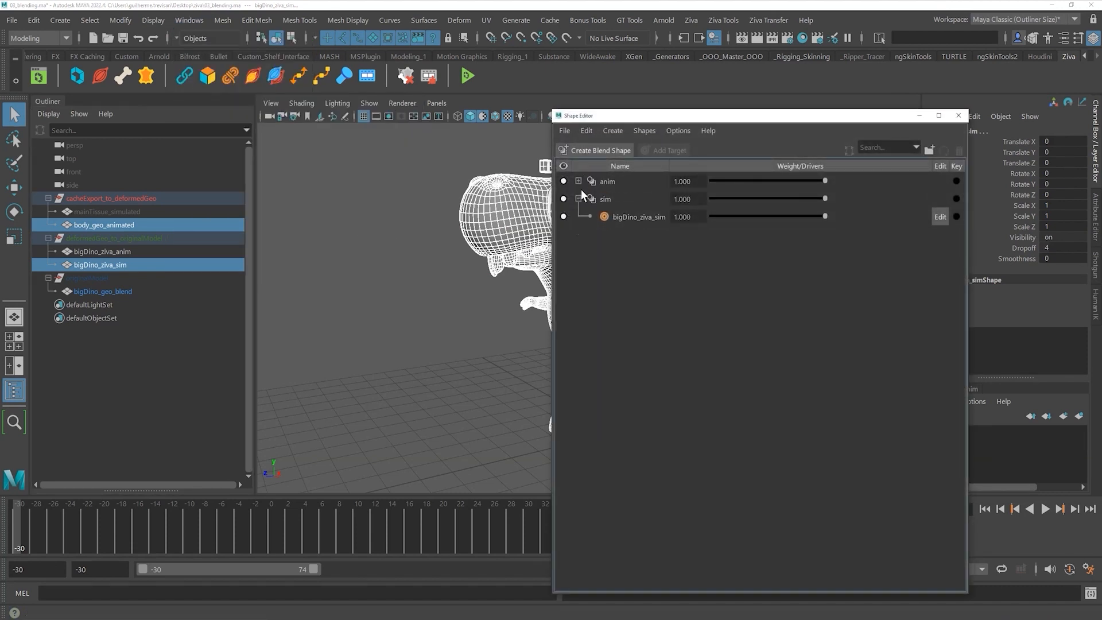
pyautogui.click(578, 198)
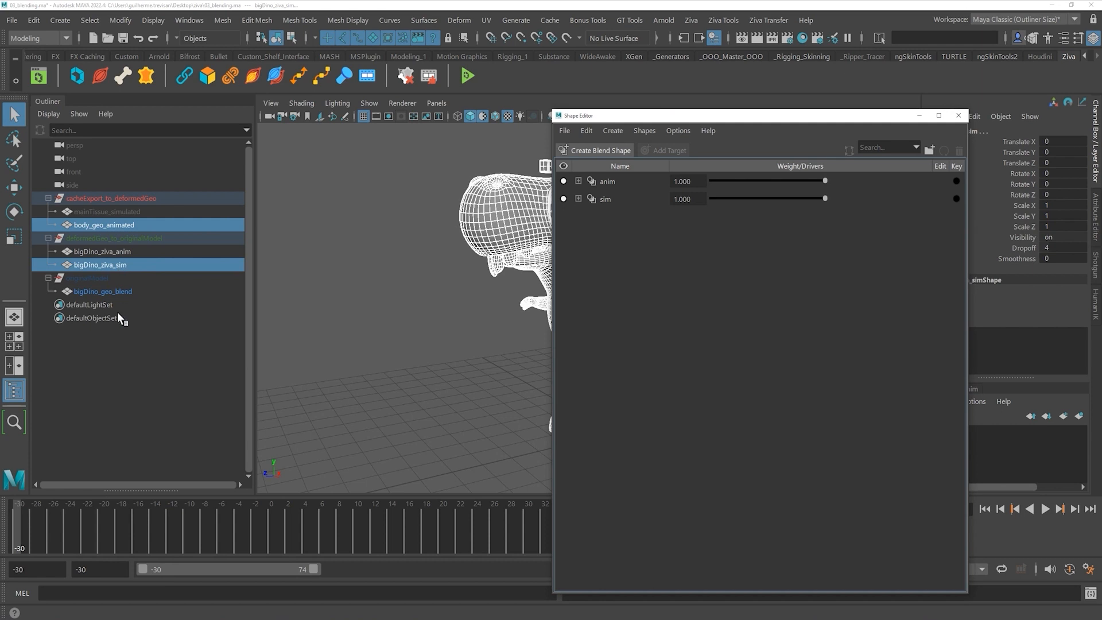
# - Create a blend shape from body_geo_animated onto bigDino_ziva_anim with target weight 1
pyautogui.click(133, 221)
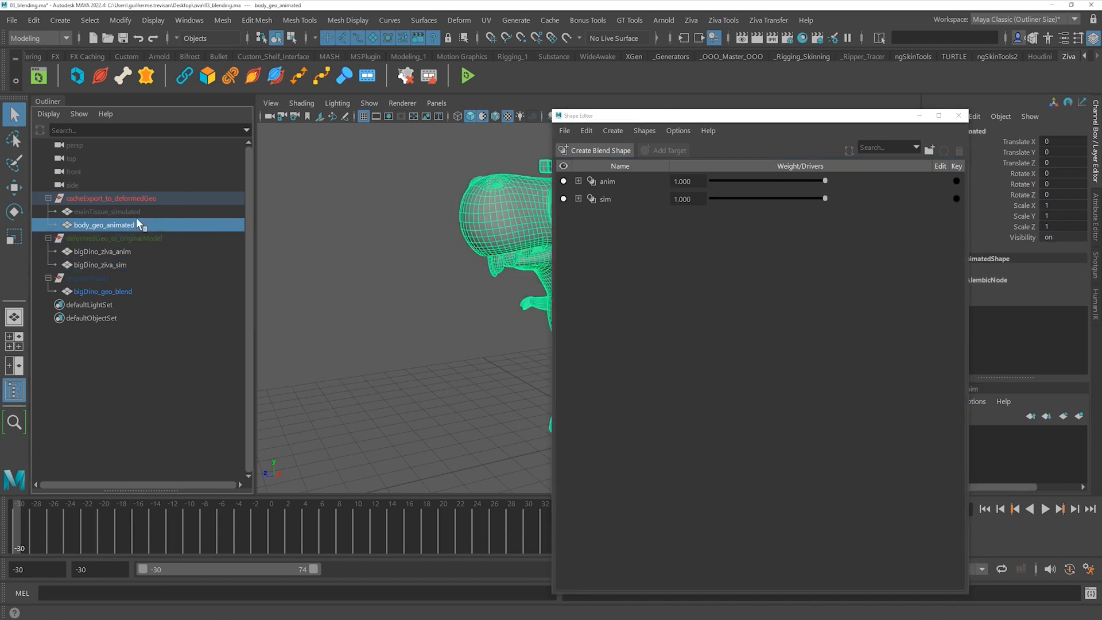
pyautogui.keyDown('ctrl'); pyautogui.click(112, 252); pyautogui.keyUp('ctrl')
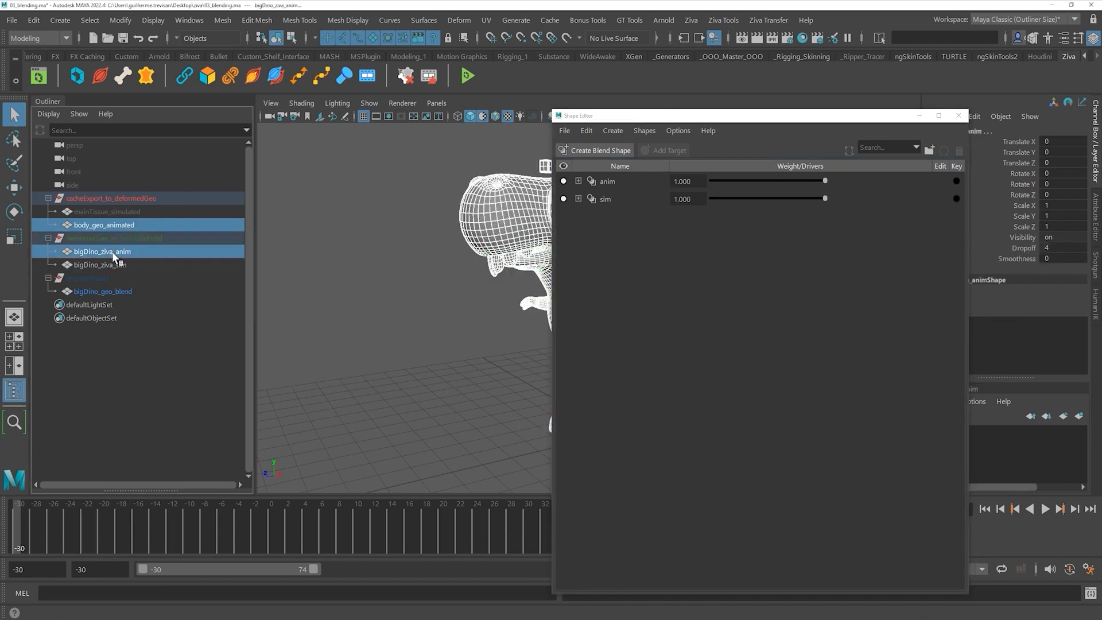
pyautogui.click(608, 154)
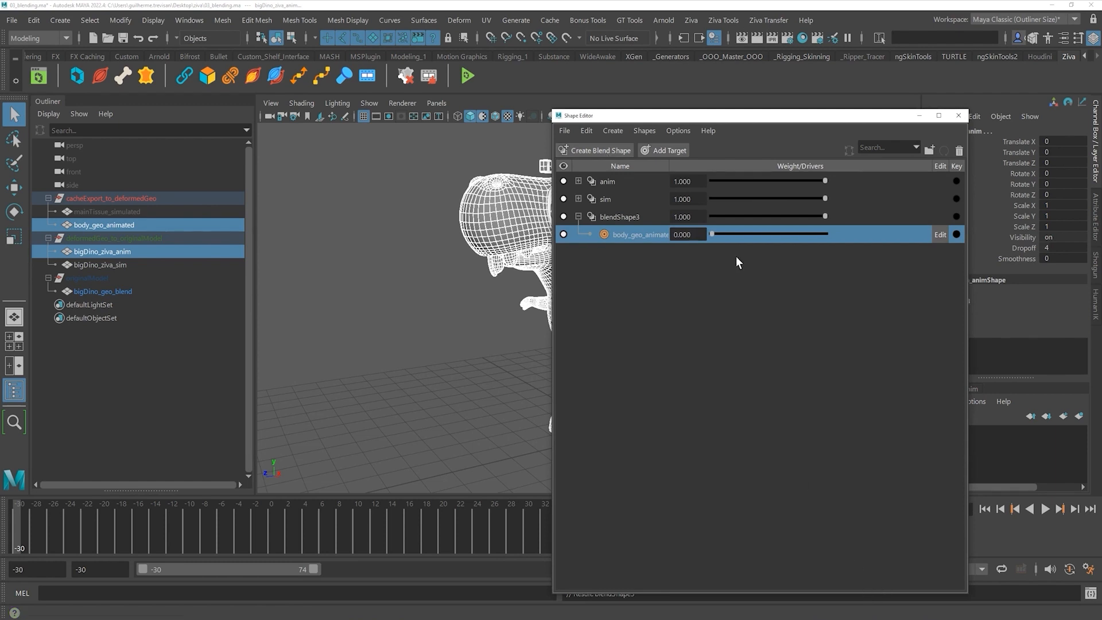
pyautogui.moveTo(712, 235); pyautogui.dragTo(830, 234)
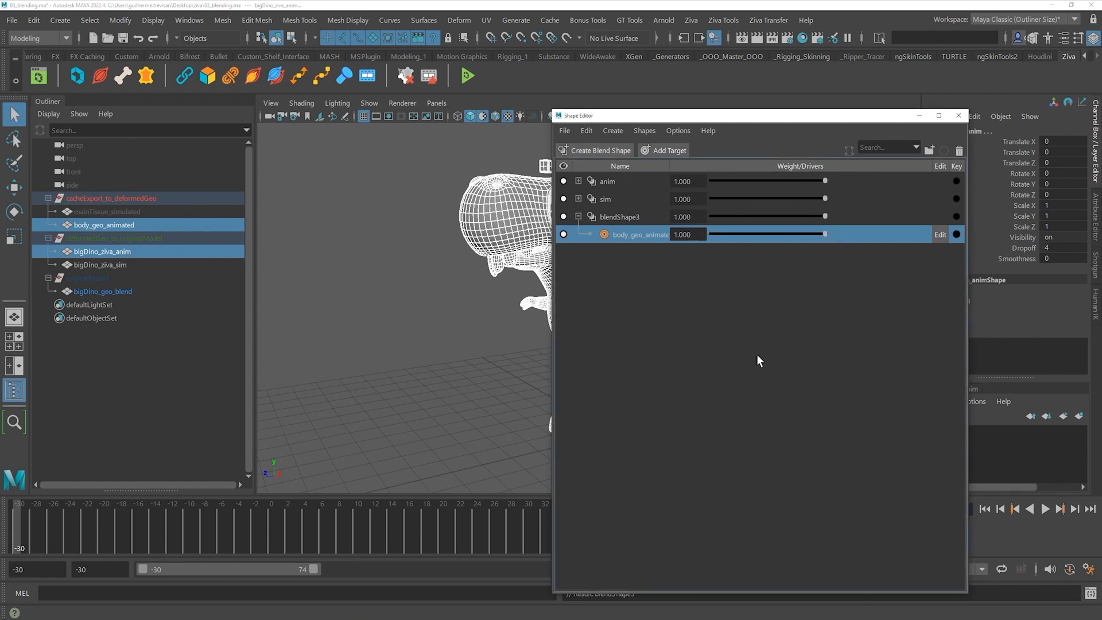
pyautogui.moveTo(668, 119); pyautogui.dragTo(697, 128)
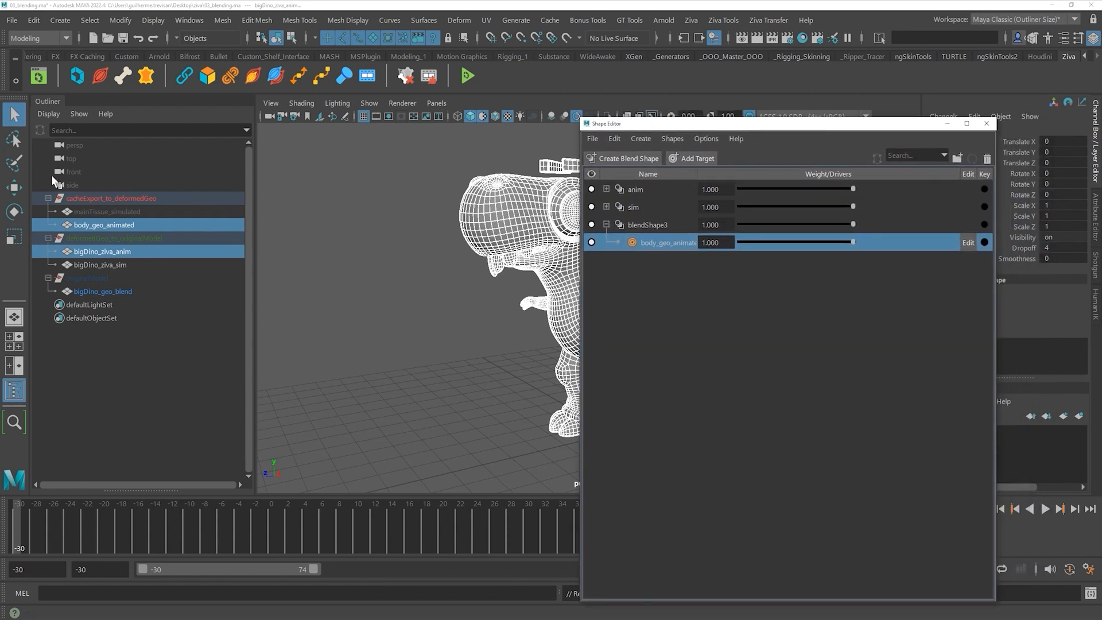
# - Unhide mainTissue_simulated and check it around the dino head in wireframe and shaded views
pyautogui.click(135, 211)
pyautogui.hotkey('shift', 'h')
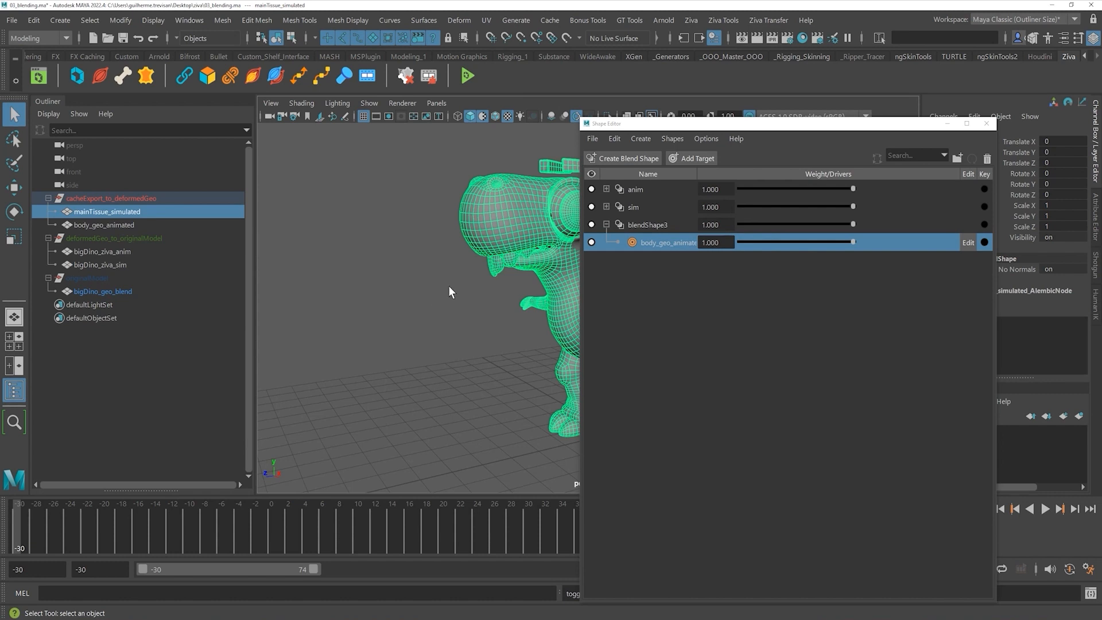
pyautogui.press('4')
pyautogui.scroll(5, 414, 256)
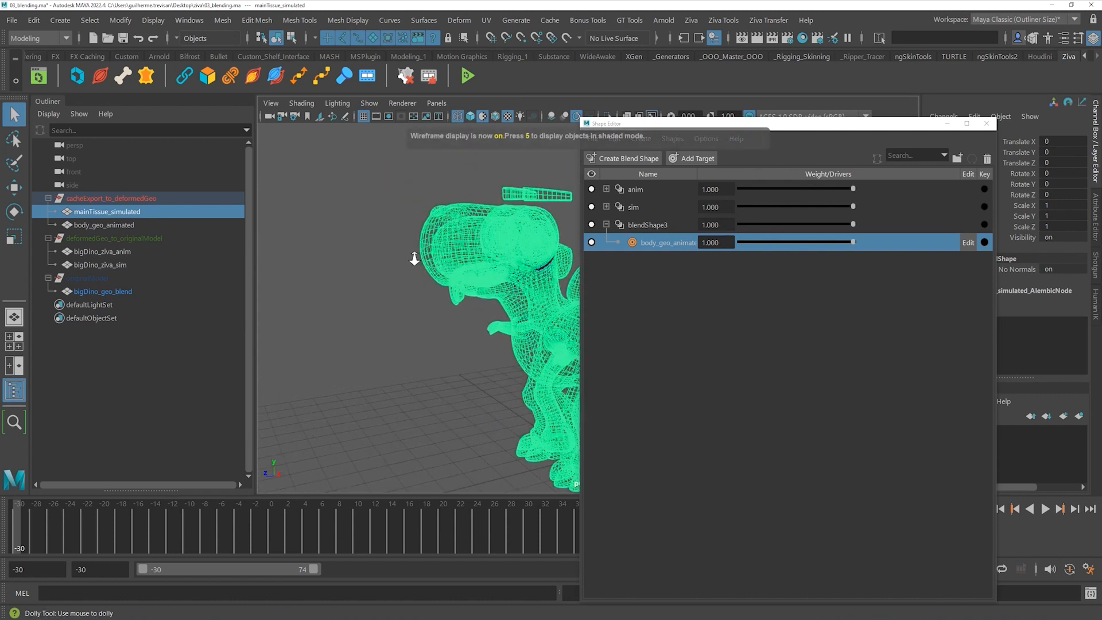
pyautogui.keyDown('alt'); pyautogui.moveTo(454, 264); pyautogui.dragTo(420, 210); pyautogui.keyUp('alt')
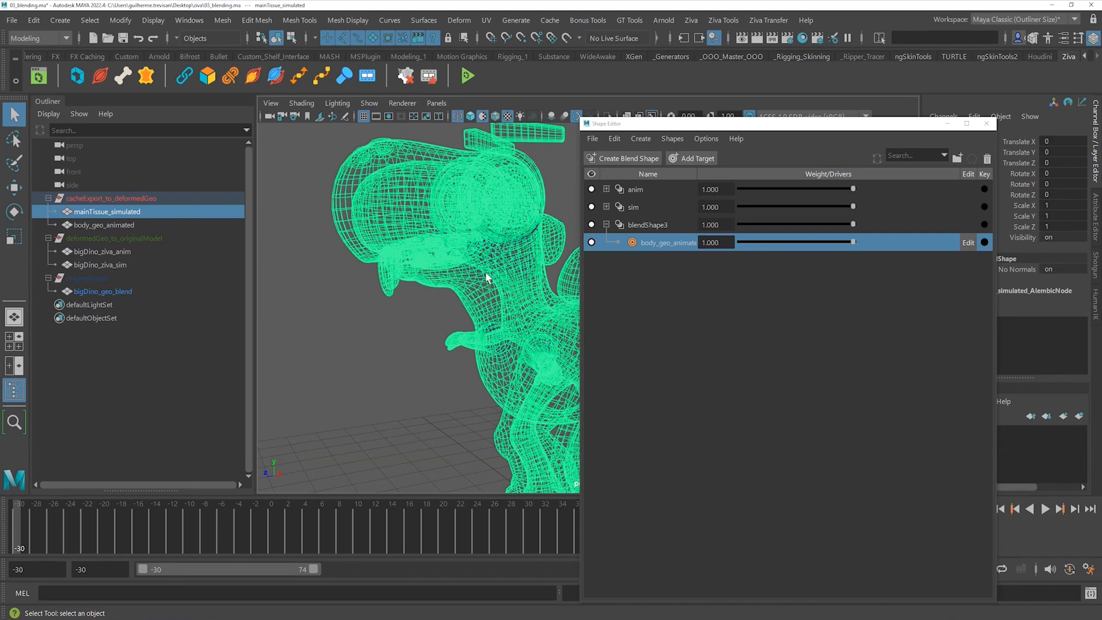
pyautogui.scroll(-5, 452, 257)
pyautogui.press('5')
pyautogui.press('f')
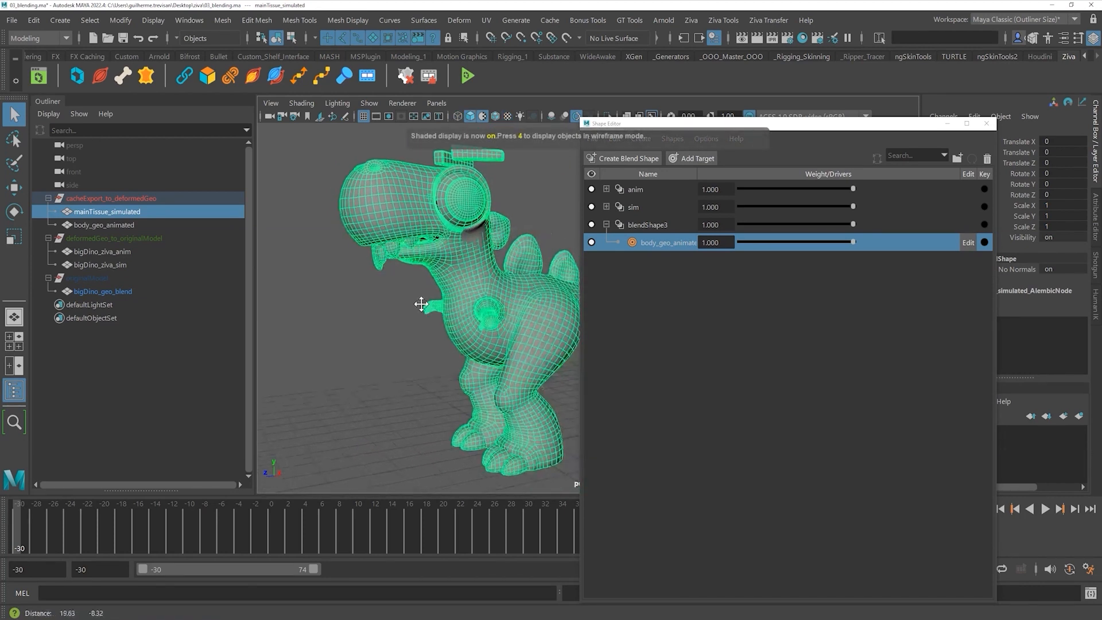
# - Try a blend shape from mainTissue_simulated onto bigDino_ziva_sim, then close the Shape Editor
pyautogui.click(606, 223)
pyautogui.click(119, 371)
pyautogui.click(125, 211)
pyautogui.keyDown('ctrl'); pyautogui.click(125, 264); pyautogui.keyUp('ctrl')
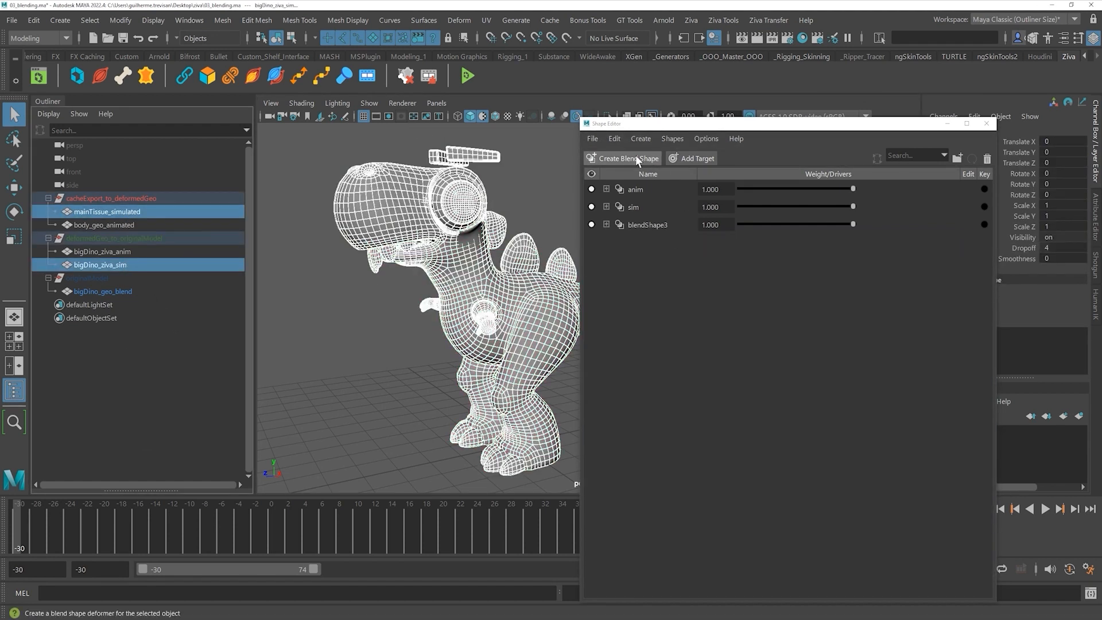
pyautogui.click(617, 159)
pyautogui.moveTo(748, 128); pyautogui.dragTo(694, 78)
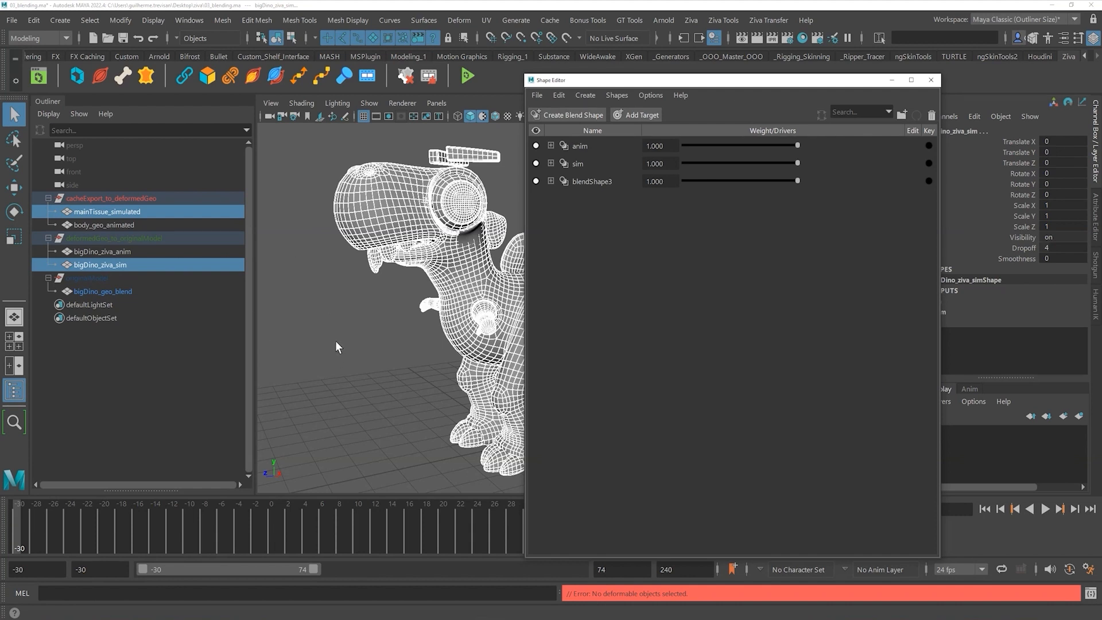
pyautogui.click(931, 80)
# - Switch to wireframe and tumble around the dino
pyautogui.scroll(3, 374, 315)
pyautogui.scroll(-3, 424, 320)
pyautogui.press('4')
pyautogui.scroll(4, 447, 336)
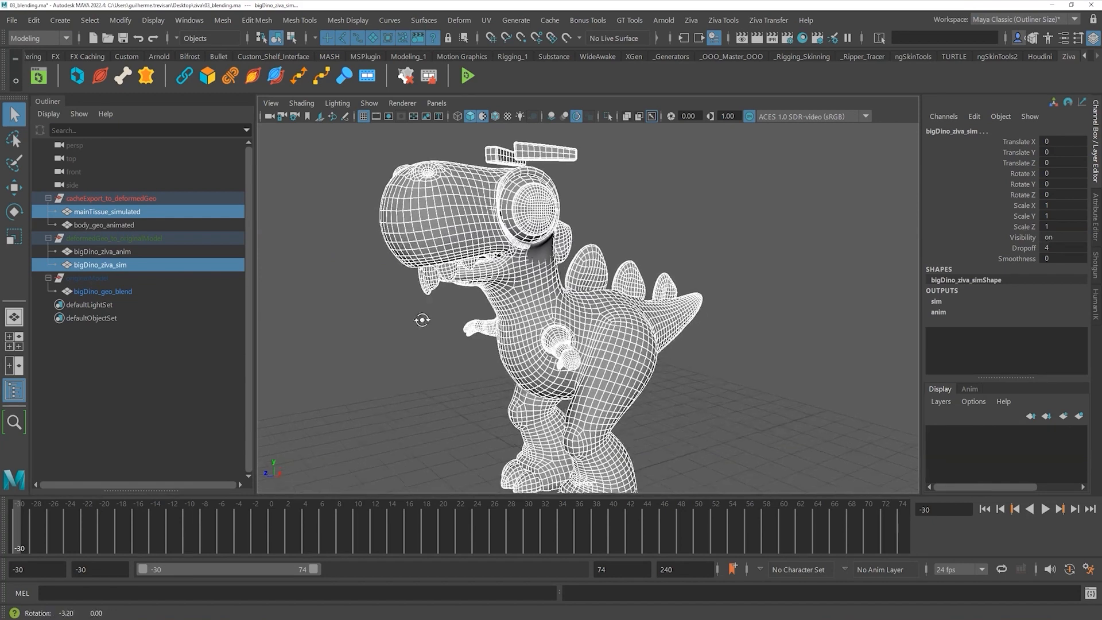
pyautogui.keyDown('alt'); pyautogui.moveTo(447, 331); pyautogui.dragTo(450, 287); pyautogui.keyUp('alt')
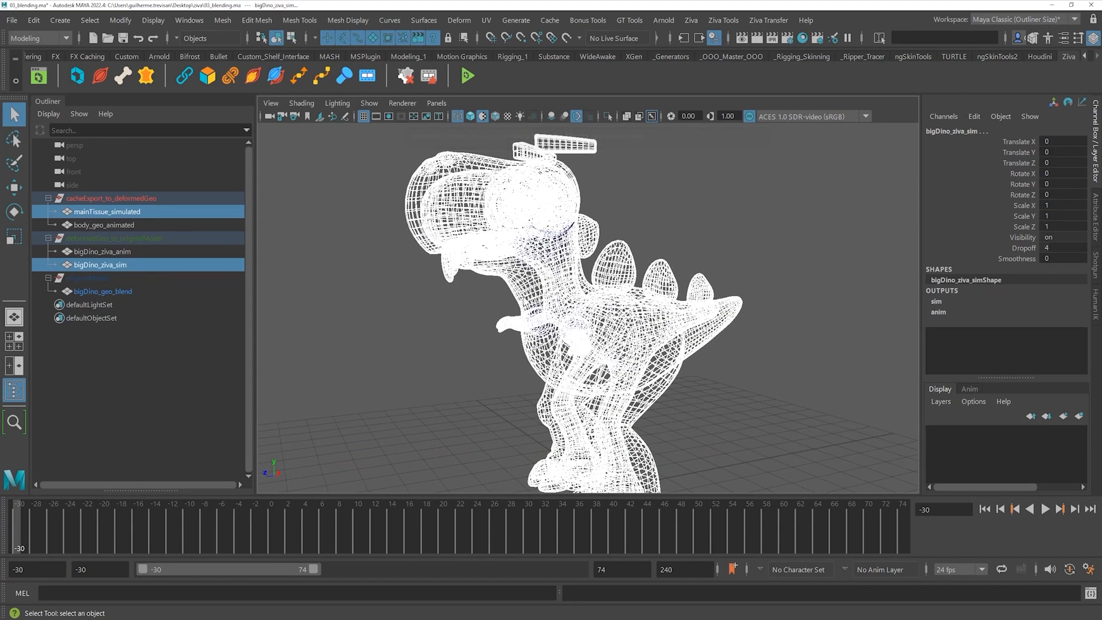
# - Return to shaded display and select bigDino_ziva_sim, then mainTissue_simulated as driver
pyautogui.press('5')
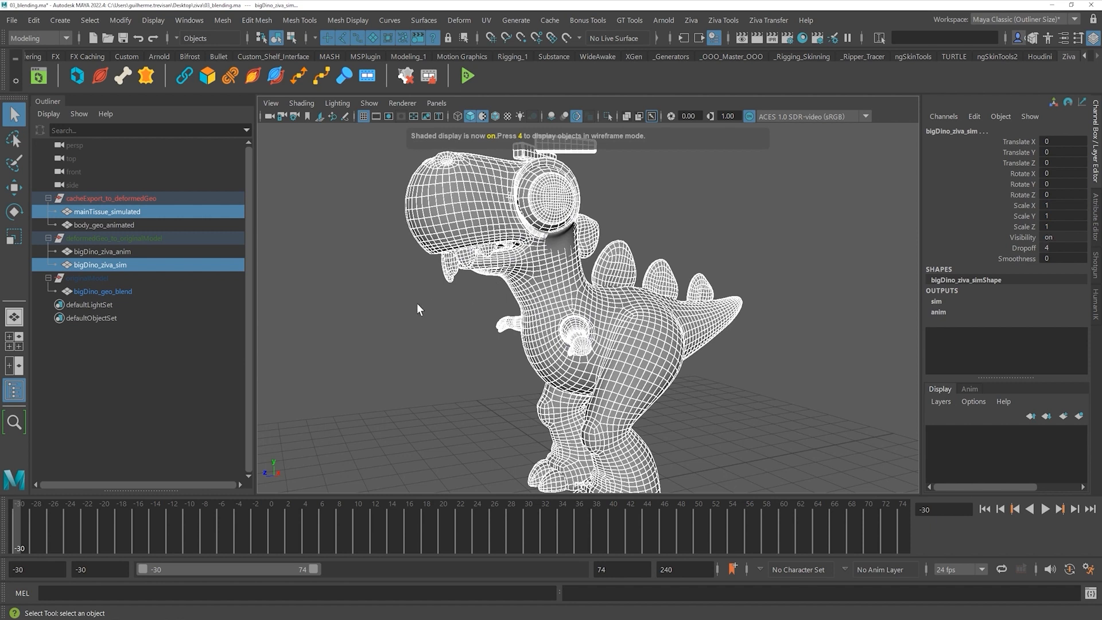
pyautogui.click(416, 303)
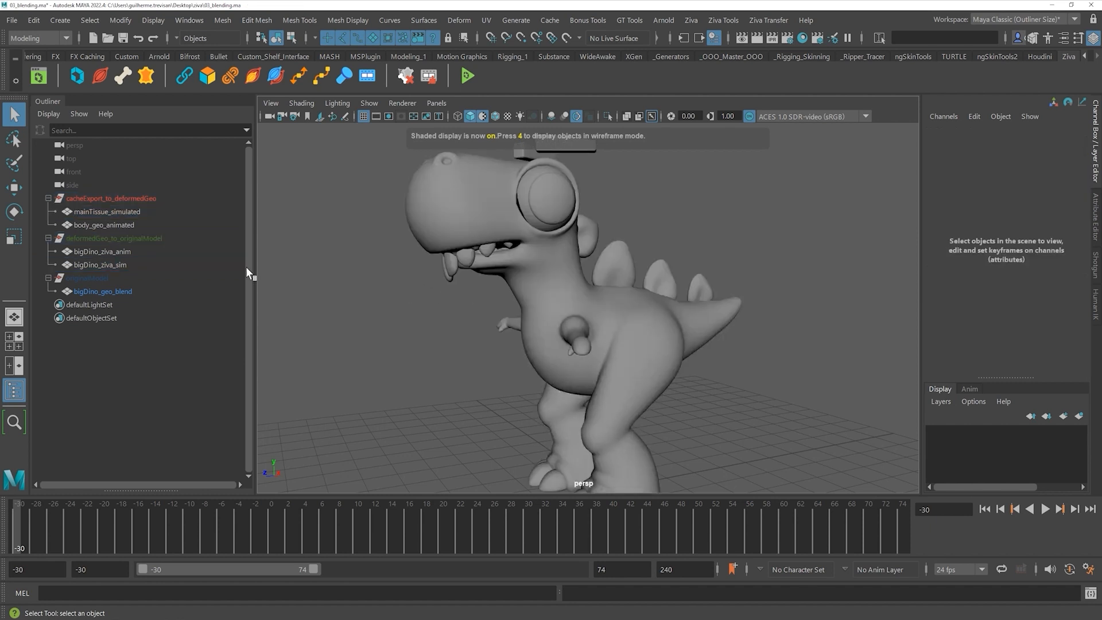
pyautogui.click(119, 264)
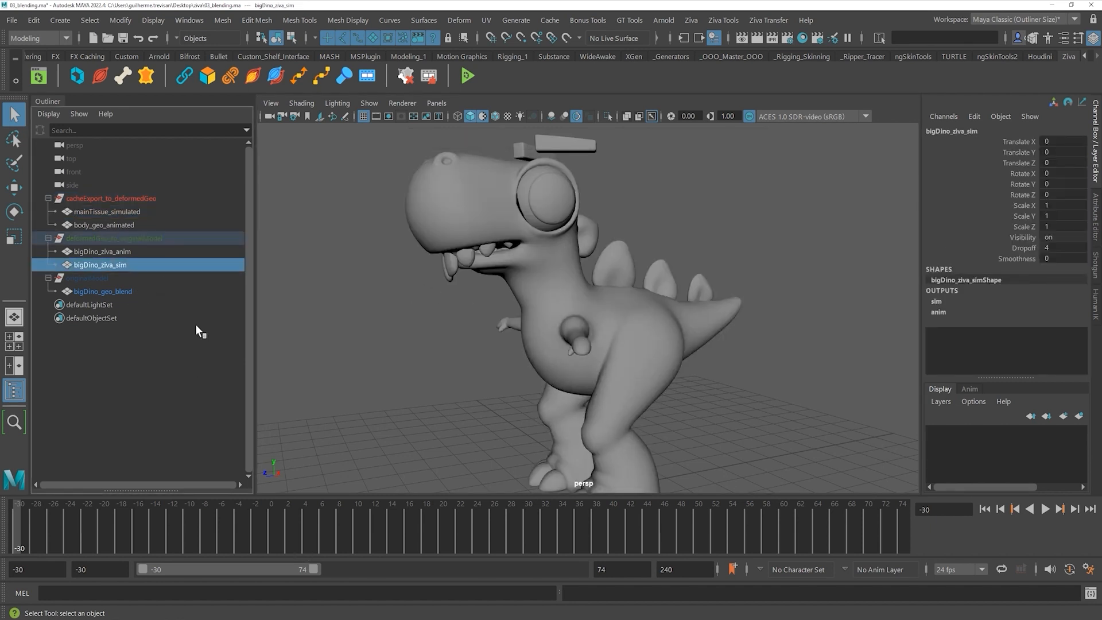
pyautogui.click(321, 314)
pyautogui.click(119, 265)
pyautogui.keyDown('ctrl'); pyautogui.click(125, 210); pyautogui.keyUp('ctrl')
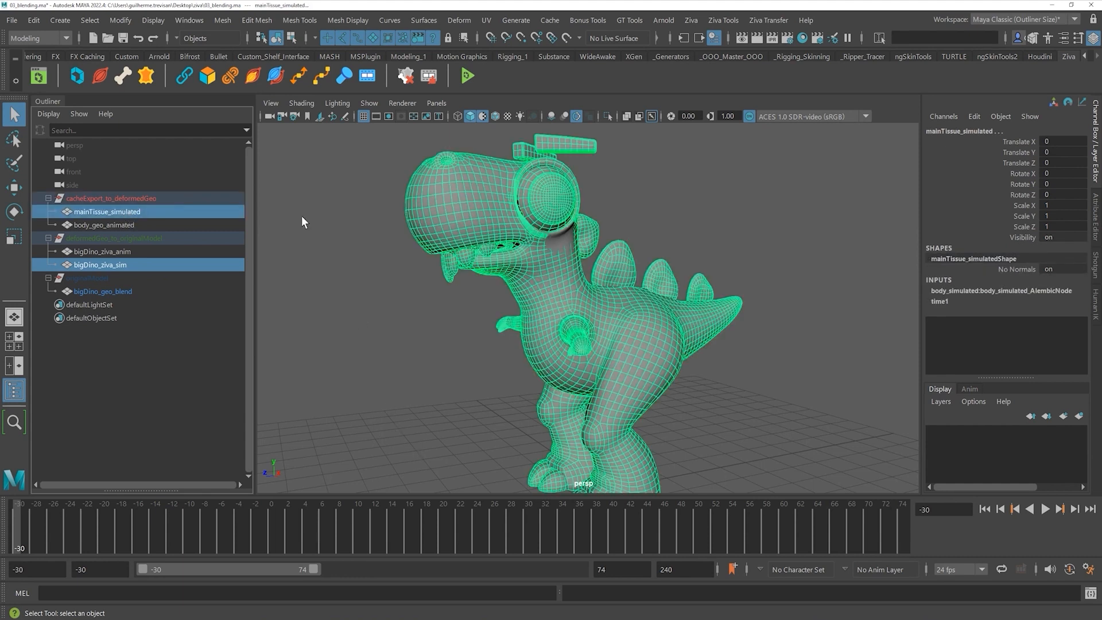
# - Apply Deform > Wrap to create wrap1, close the options, and collapse cacheExport_to_deformedGeo
pyautogui.click(467, 24)
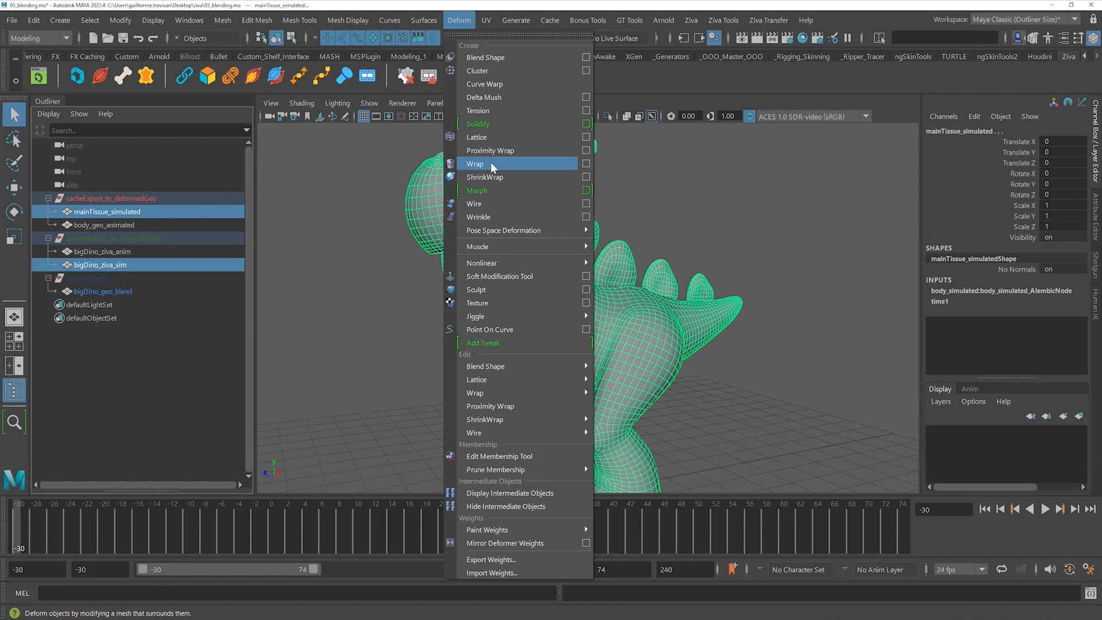
pyautogui.click(576, 164)
pyautogui.moveTo(275, 252); pyautogui.dragTo(390, 155)
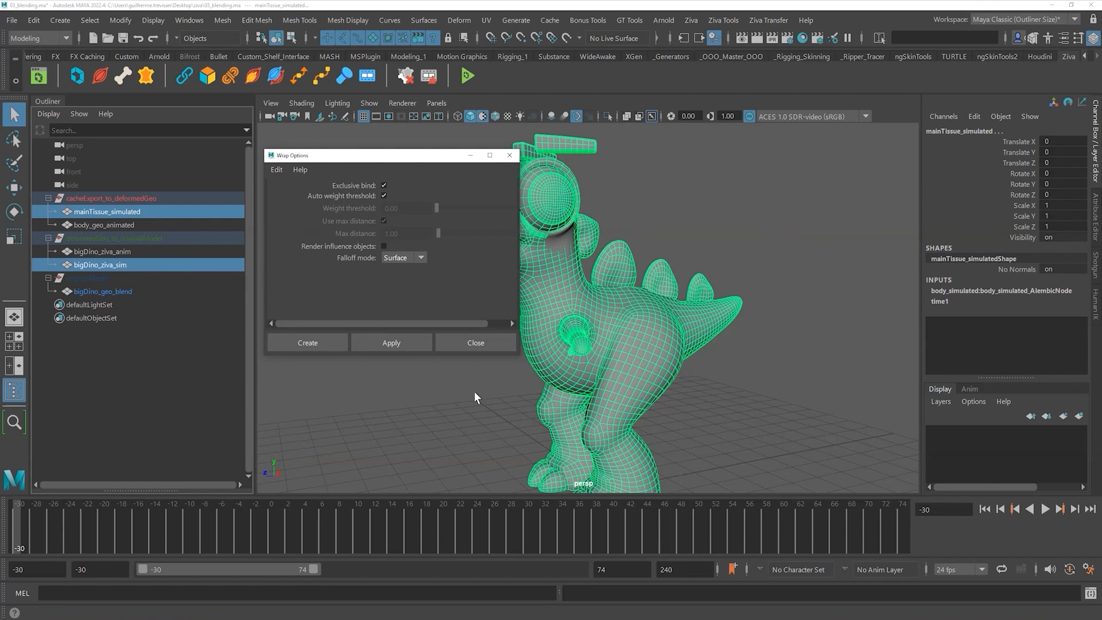
pyautogui.click(397, 341)
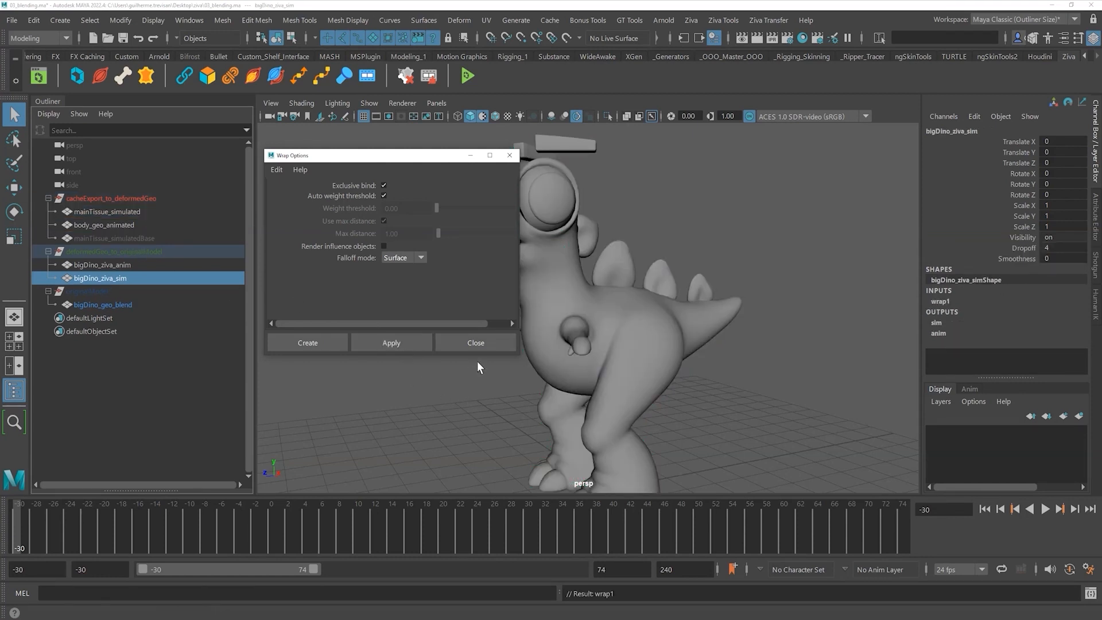
pyautogui.click(474, 342)
pyautogui.click(396, 293)
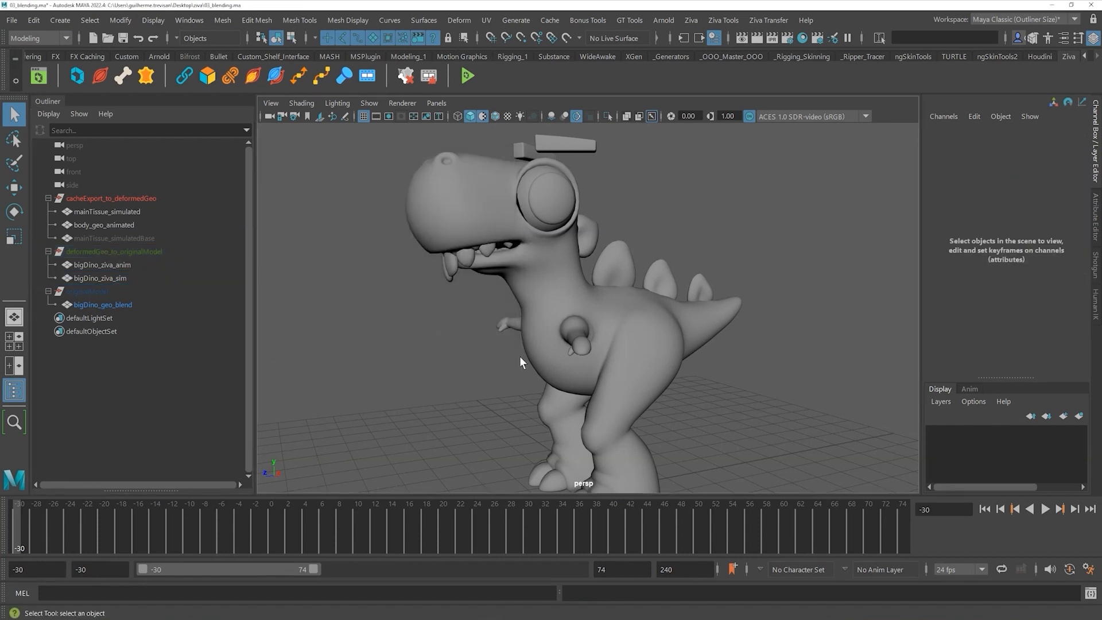
pyautogui.click(48, 199)
pyautogui.click(102, 199)
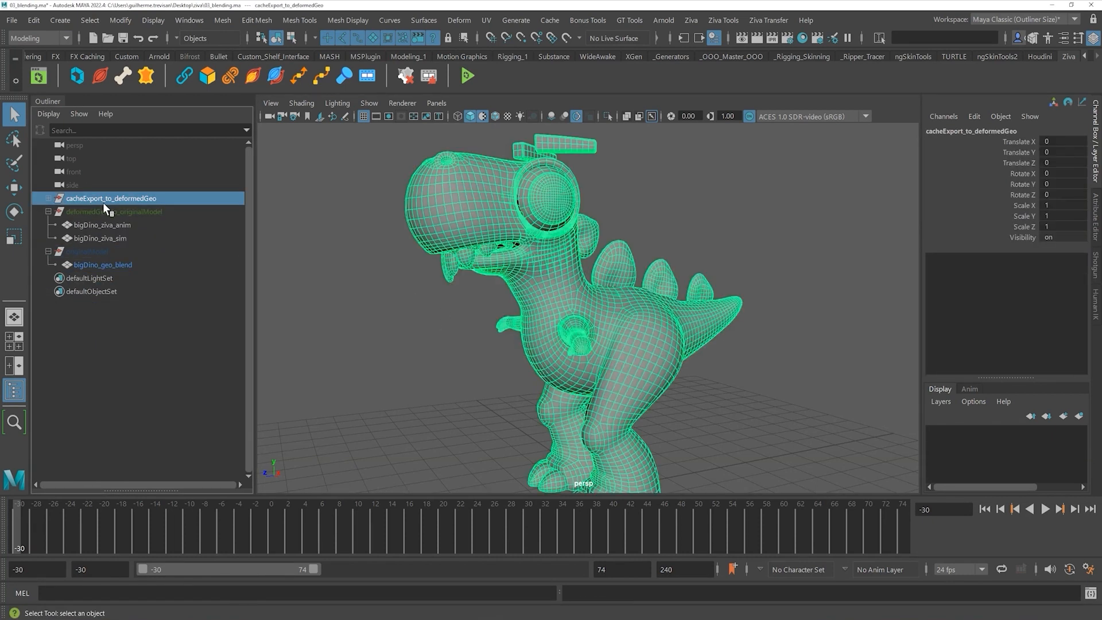
# - Hide cacheExport_to_deformedGeo, unhide originalModel, and play and scrub the dino animation
pyautogui.hotkey('ctrl', 'h')
pyautogui.click(49, 211)
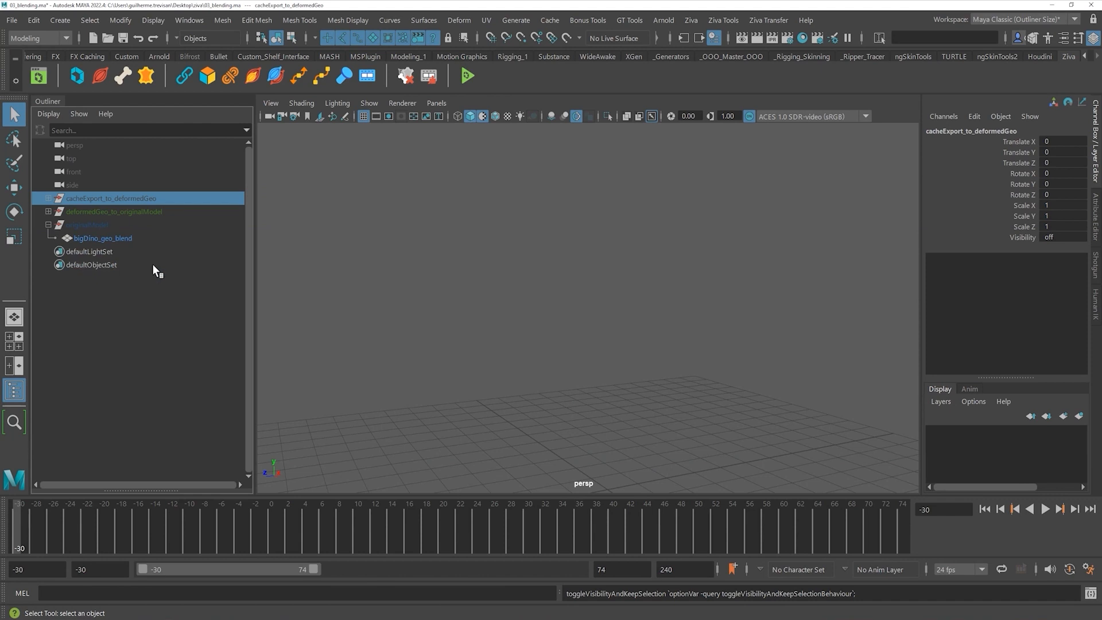
pyautogui.click(104, 224)
pyautogui.hotkey('ctrl', 'h')
pyautogui.click(346, 351)
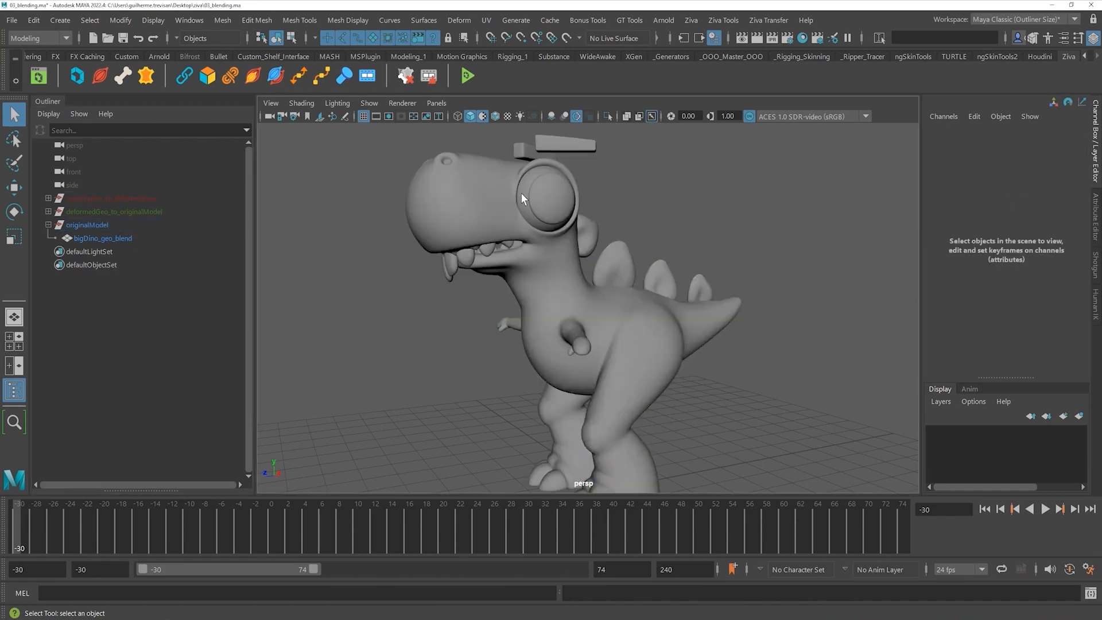
pyautogui.click(1044, 509)
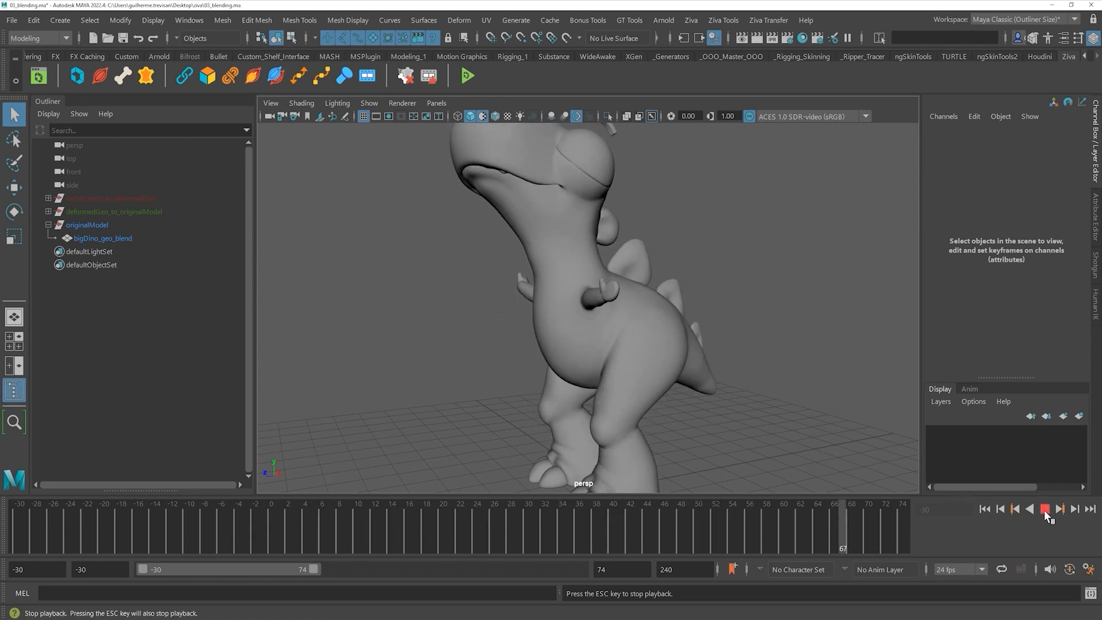
pyautogui.moveTo(145, 515)
pyautogui.mouseDown()
pyautogui.moveTo(129, 517)
pyautogui.moveTo(291, 515)
pyautogui.moveTo(39, 505)
pyautogui.moveTo(275, 505)
pyautogui.moveTo(110, 507)
pyautogui.mouseUp()
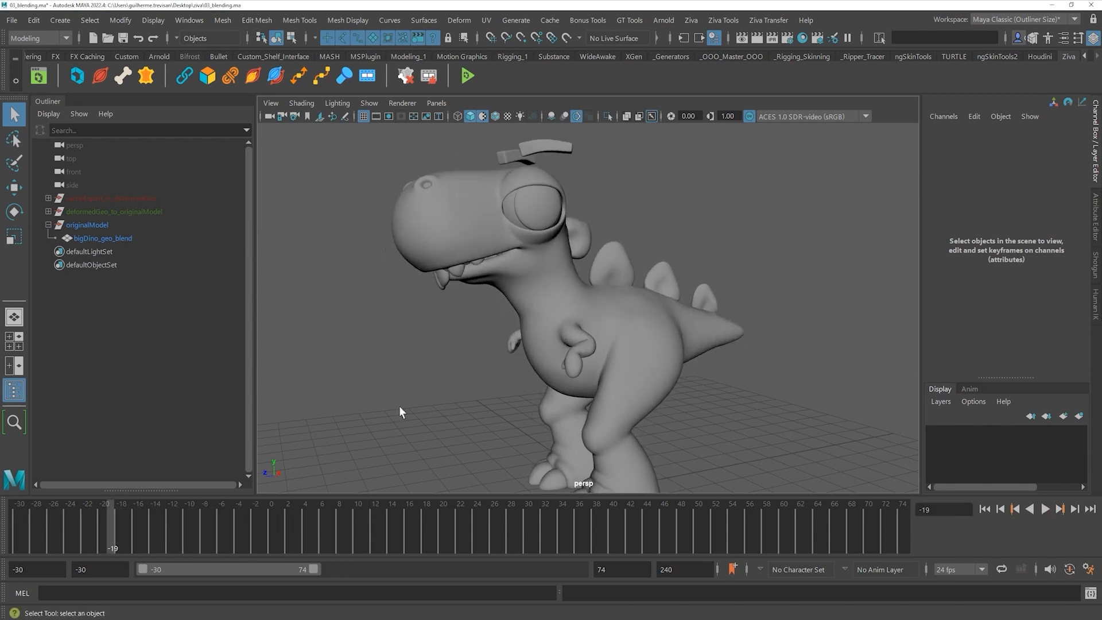
# - Inspect bigDino_geo_blend's sim and anim blend target inputs in the Channel Box
pyautogui.click(483, 288)
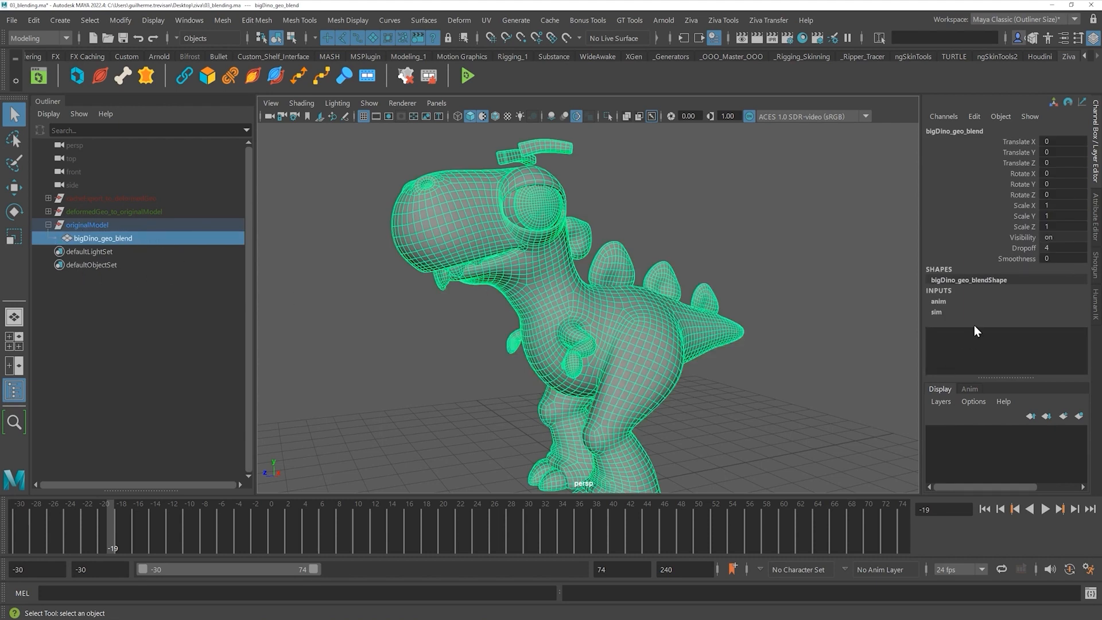
pyautogui.click(937, 312)
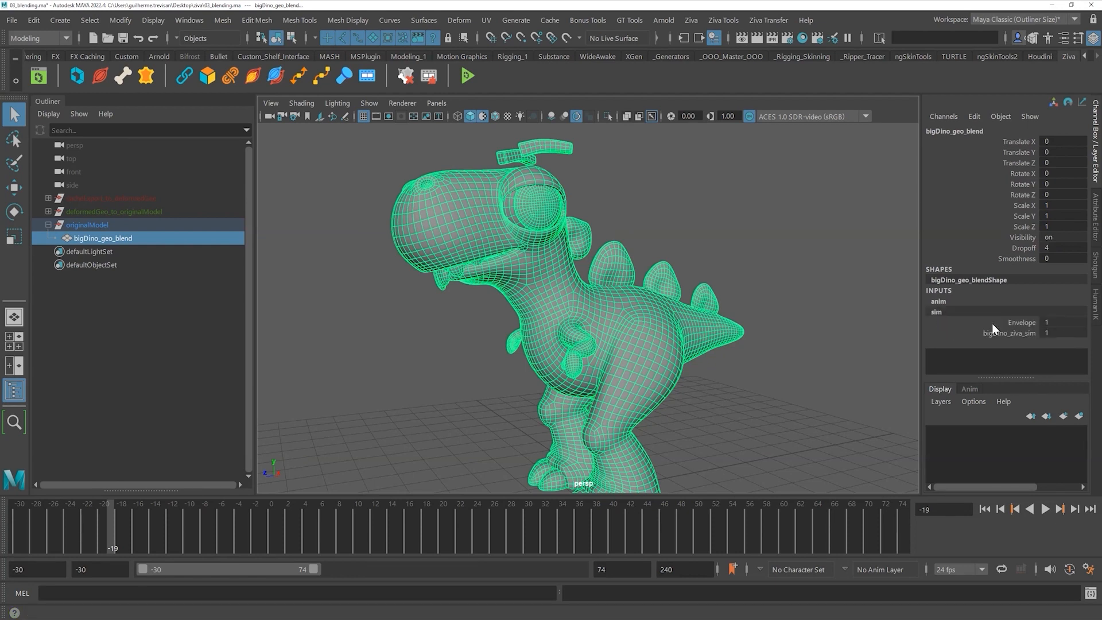
pyautogui.click(49, 211)
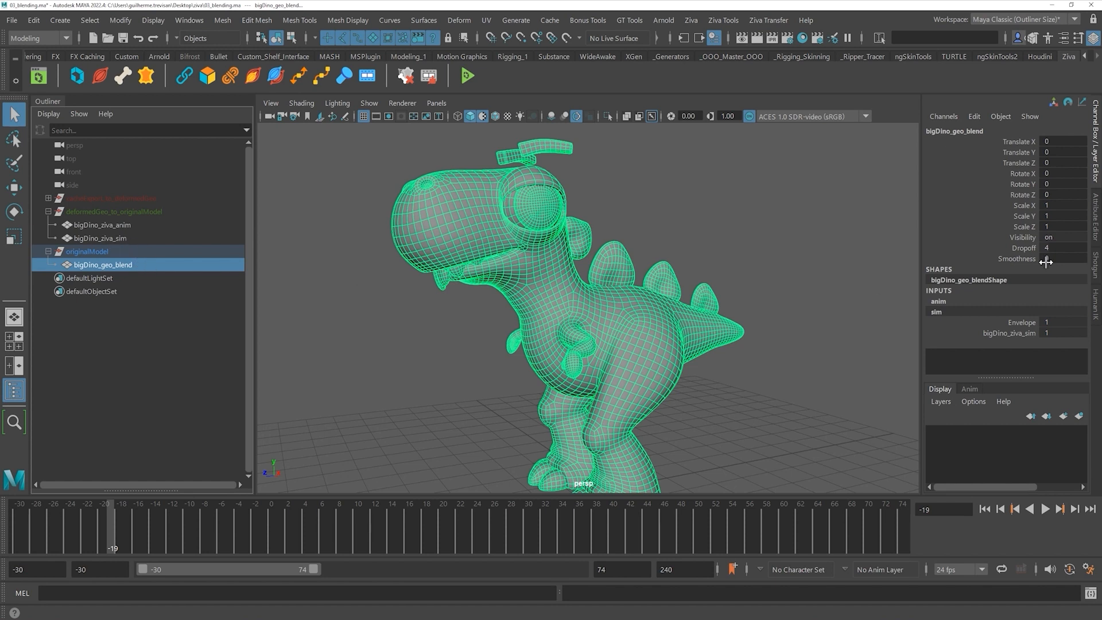
pyautogui.click(944, 301)
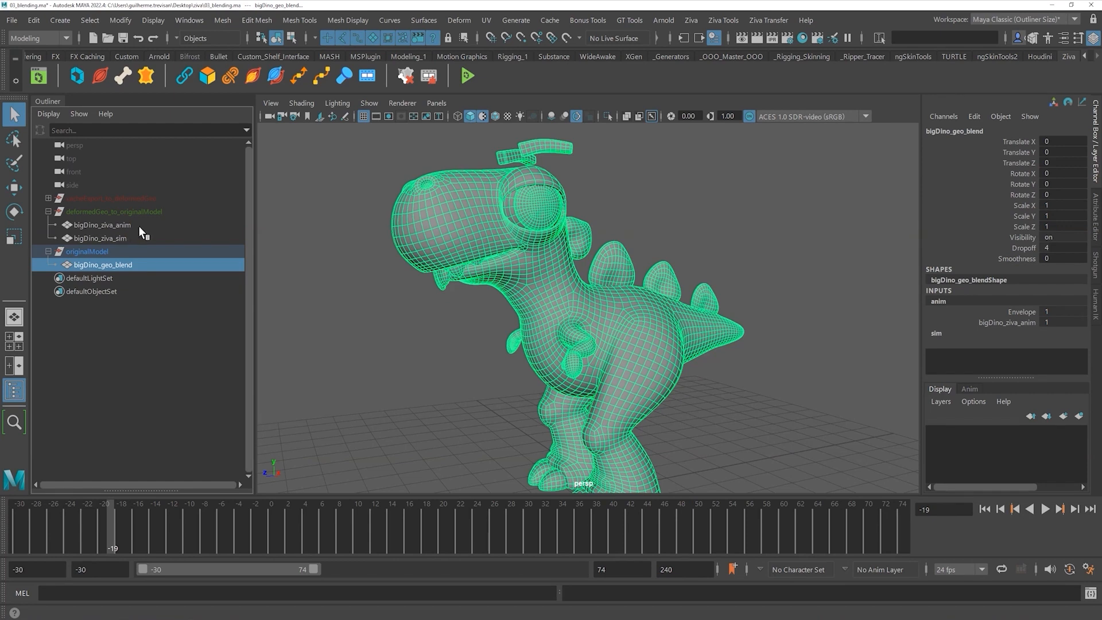
pyautogui.click(440, 385)
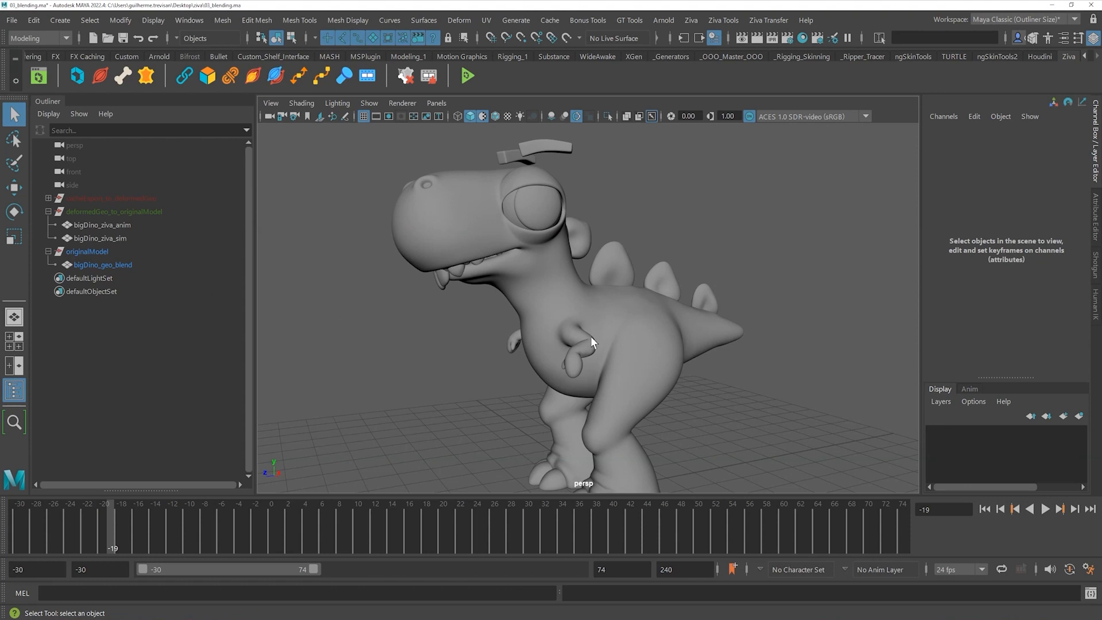
pyautogui.click(549, 284)
# - Open Paint > blendShape > baseWeights on bigDino_geo_blend from its right-click menu
pyautogui.rightClick(545, 252)
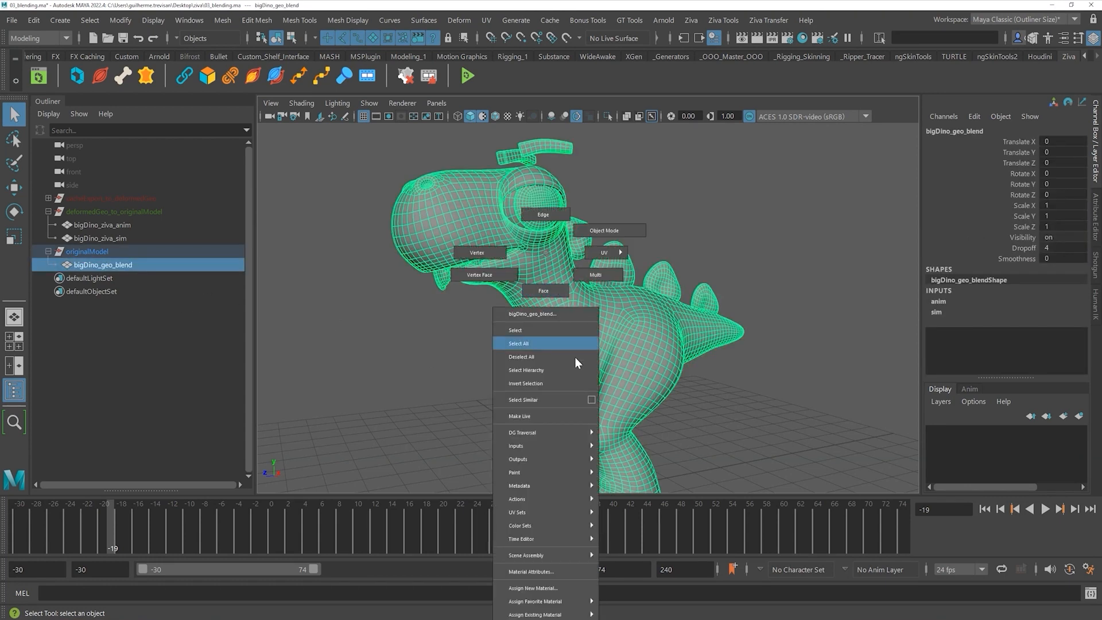
pyautogui.moveTo(579, 432)
pyautogui.moveTo(537, 477)
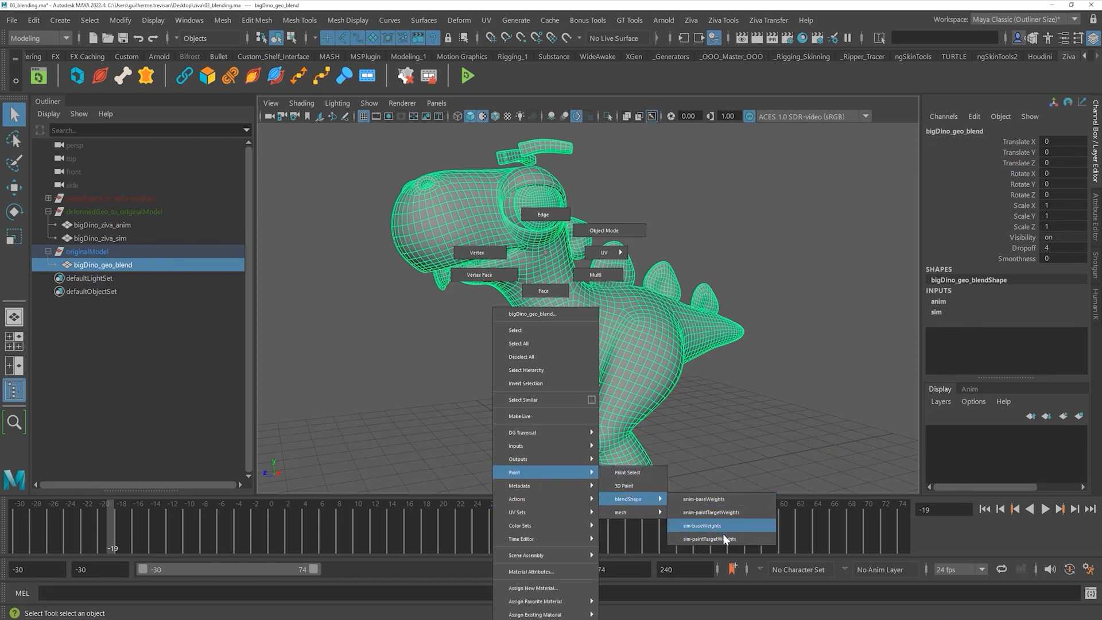
pyautogui.click(740, 501)
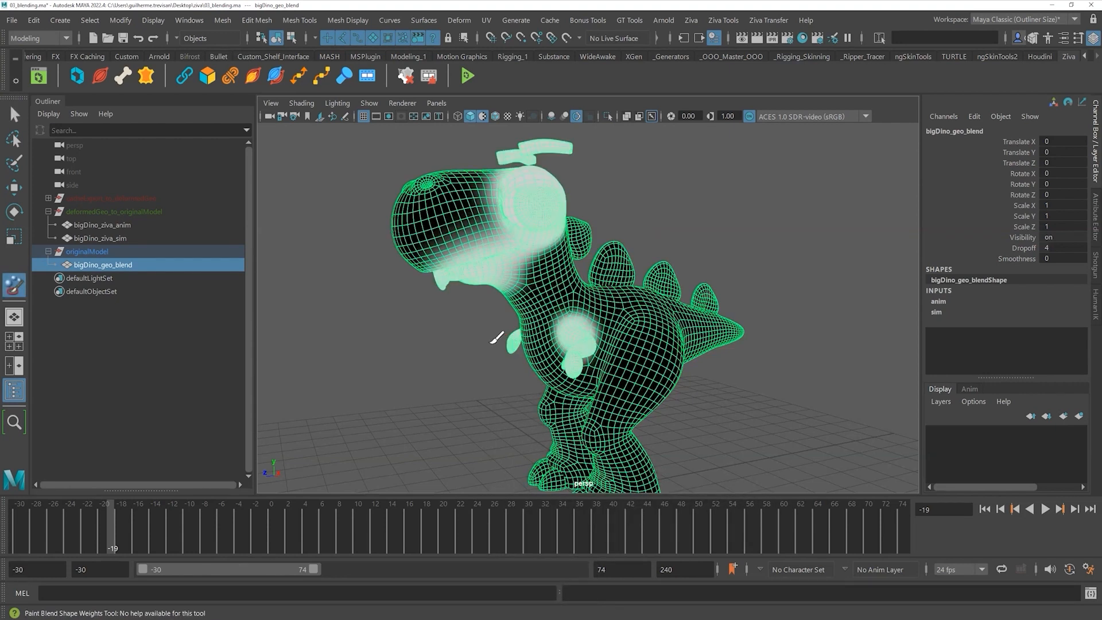
# - Dolly, pan and orbit to a front view of the dino's weighted head and chest
pyautogui.keyDown('alt'); pyautogui.moveTo(497, 391); pyautogui.dragTo(470, 339, button='right'); pyautogui.keyUp('alt')
pyautogui.keyDown('alt'); pyautogui.moveTo(470, 339); pyautogui.dragTo(470, 388, button='middle'); pyautogui.keyUp('alt')
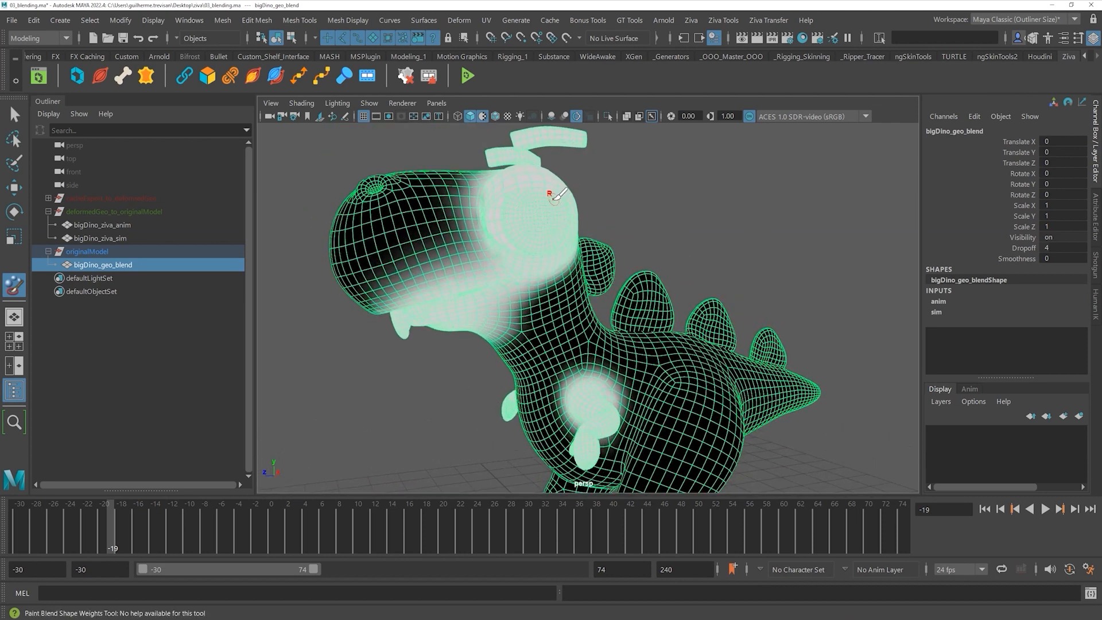
pyautogui.keyDown('alt'); pyautogui.moveTo(563, 186); pyautogui.dragTo(566, 226, button='middle'); pyautogui.keyUp('alt')
pyautogui.moveTo(598, 401)
pyautogui.keyDown('alt'); pyautogui.mouseDown()
pyautogui.moveTo(563, 249)
pyautogui.moveTo(669, 256)
pyautogui.moveTo(570, 246)
pyautogui.moveTo(573, 297)
pyautogui.mouseUp(); pyautogui.keyUp('alt')
pyautogui.keyDown('alt'); pyautogui.moveTo(573, 287); pyautogui.dragTo(573, 297, button='middle'); pyautogui.keyUp('alt')
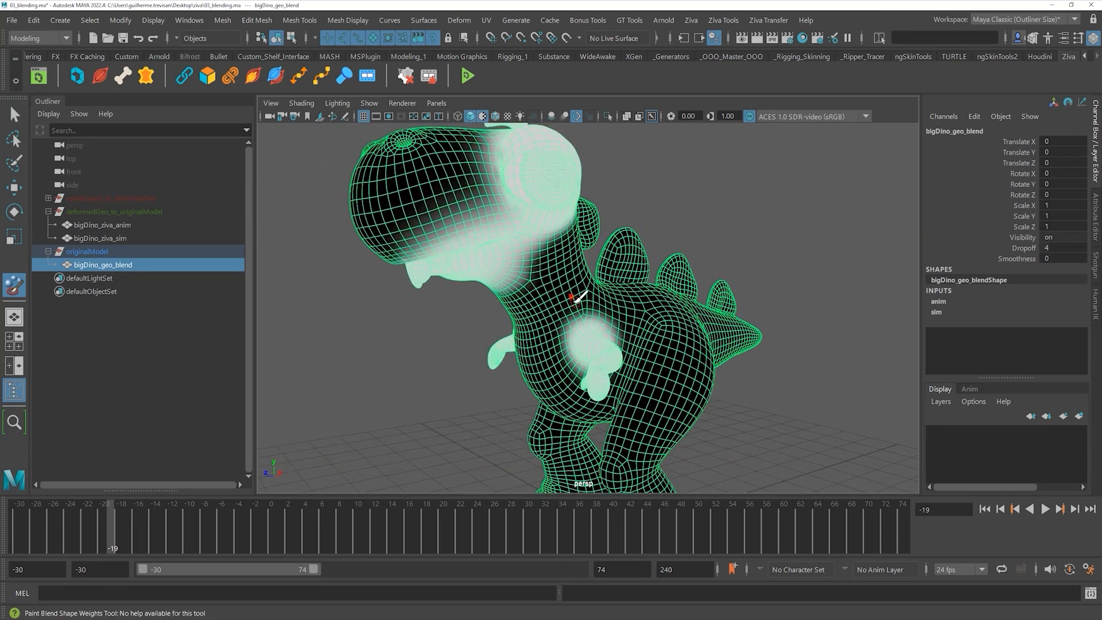
pyautogui.keyDown('alt'); pyautogui.moveTo(607, 360); pyautogui.dragTo(534, 341); pyautogui.keyUp('alt')
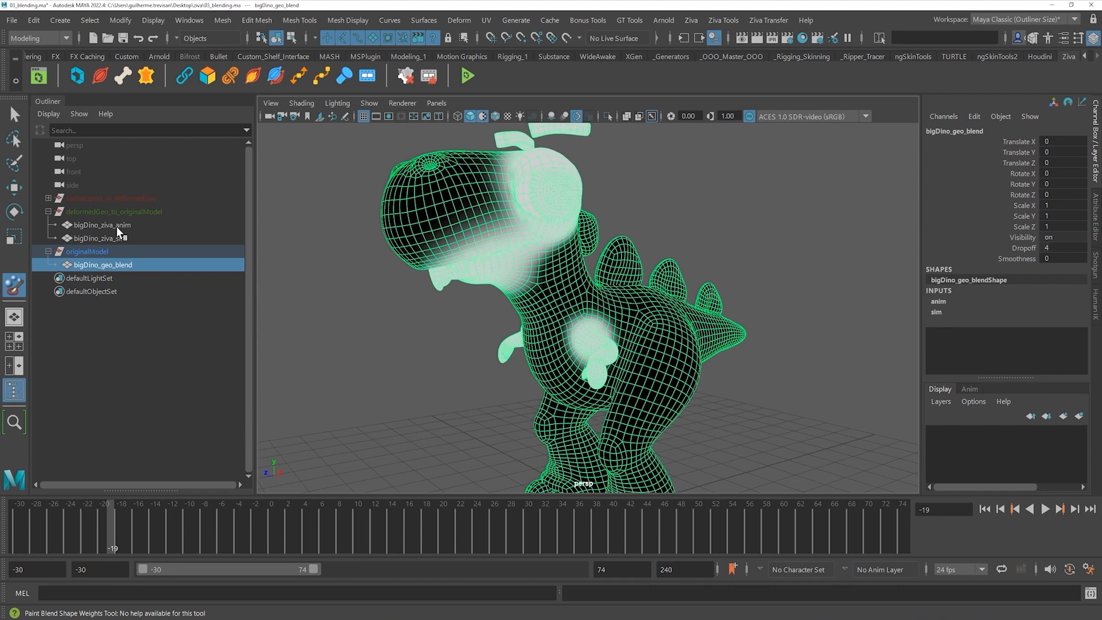
# - Select bigDino_geo_blend and show its anim-baseWeights blend-shape paint map
pyautogui.click(118, 225)
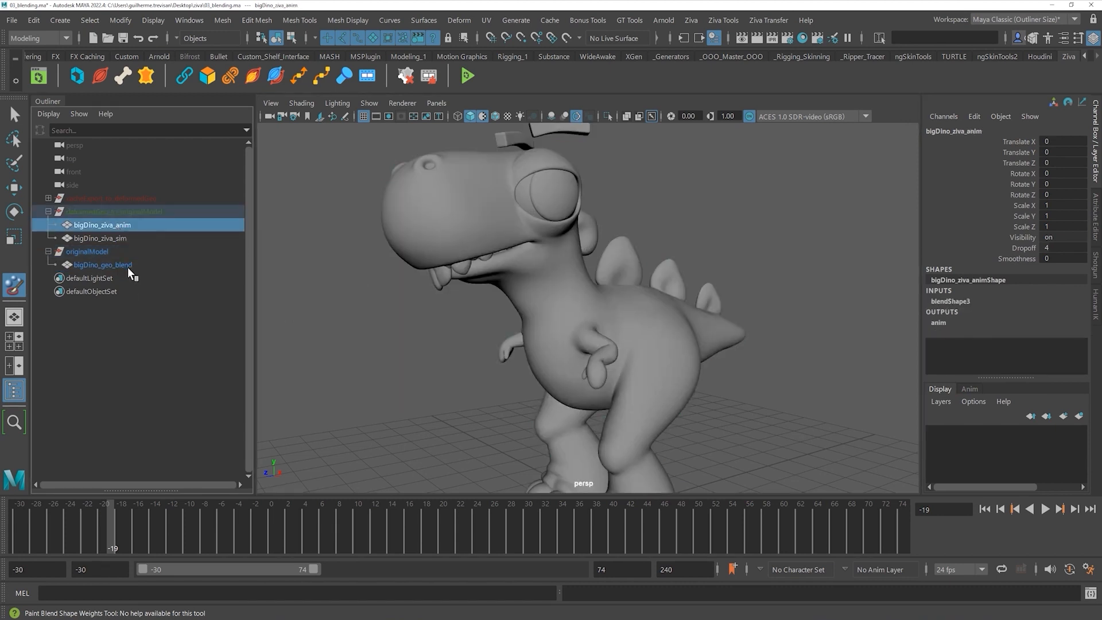
pyautogui.click(103, 264)
pyautogui.rightClick(564, 265)
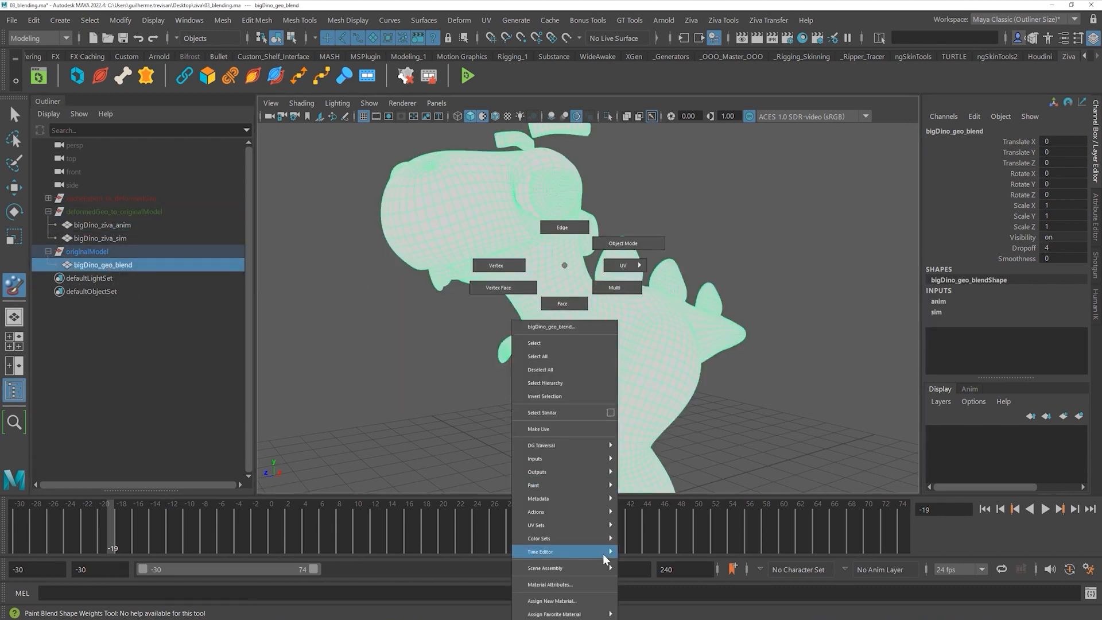
pyautogui.moveTo(597, 485)
pyautogui.moveTo(660, 512)
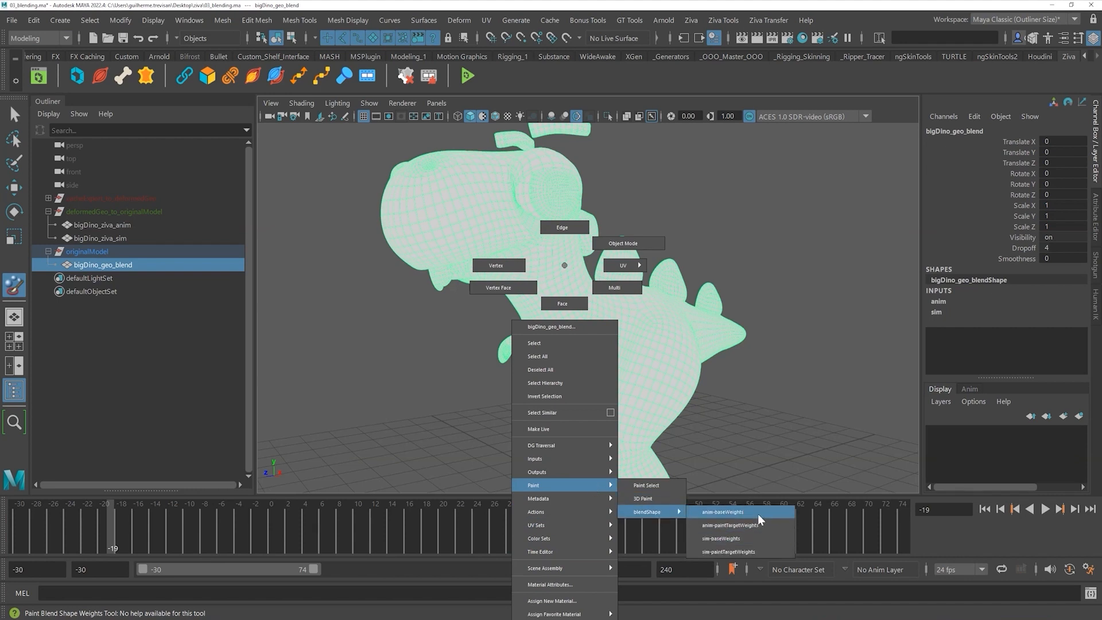
pyautogui.click(746, 524)
# - Orbit and zoom around the dino to inspect the painted weights on its head and arm
pyautogui.moveTo(508, 251)
pyautogui.keyDown('alt'); pyautogui.mouseDown()
pyautogui.moveTo(516, 248)
pyautogui.moveTo(475, 306)
pyautogui.moveTo(438, 308)
pyautogui.moveTo(528, 287)
pyautogui.mouseUp(); pyautogui.keyUp('alt')
pyautogui.keyDown('alt'); pyautogui.moveTo(613, 374); pyautogui.dragTo(667, 418, button='right'); pyautogui.keyUp('alt')
pyautogui.keyDown('alt'); pyautogui.moveTo(557, 294); pyautogui.dragTo(542, 332, button='middle'); pyautogui.keyUp('alt')
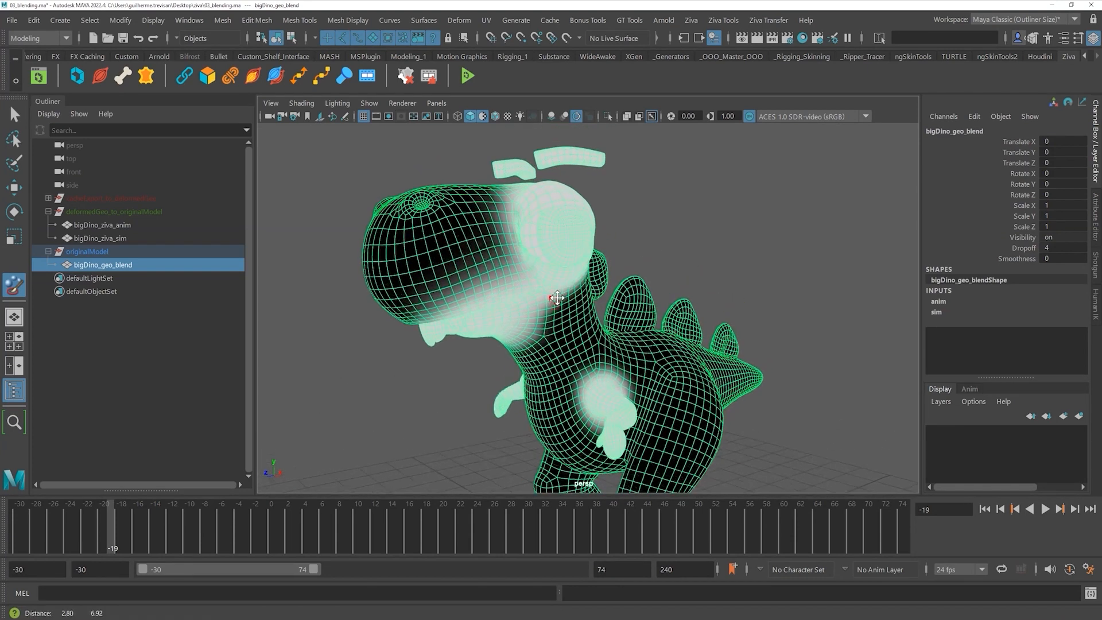
pyautogui.keyDown('alt'); pyautogui.moveTo(581, 304); pyautogui.dragTo(553, 309, button='right'); pyautogui.keyUp('alt')
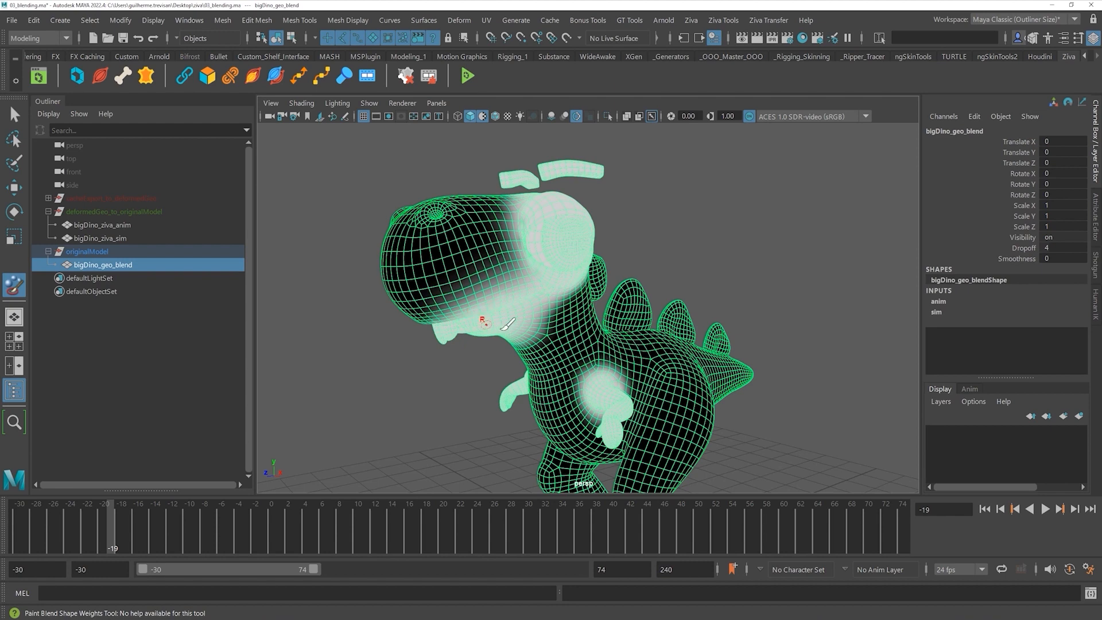
pyautogui.moveTo(547, 401)
pyautogui.keyDown('alt'); pyautogui.mouseDown()
pyautogui.moveTo(578, 344)
pyautogui.moveTo(563, 319)
pyautogui.moveTo(597, 335)
pyautogui.moveTo(505, 342)
pyautogui.moveTo(518, 334)
pyautogui.mouseUp(); pyautogui.keyUp('alt')
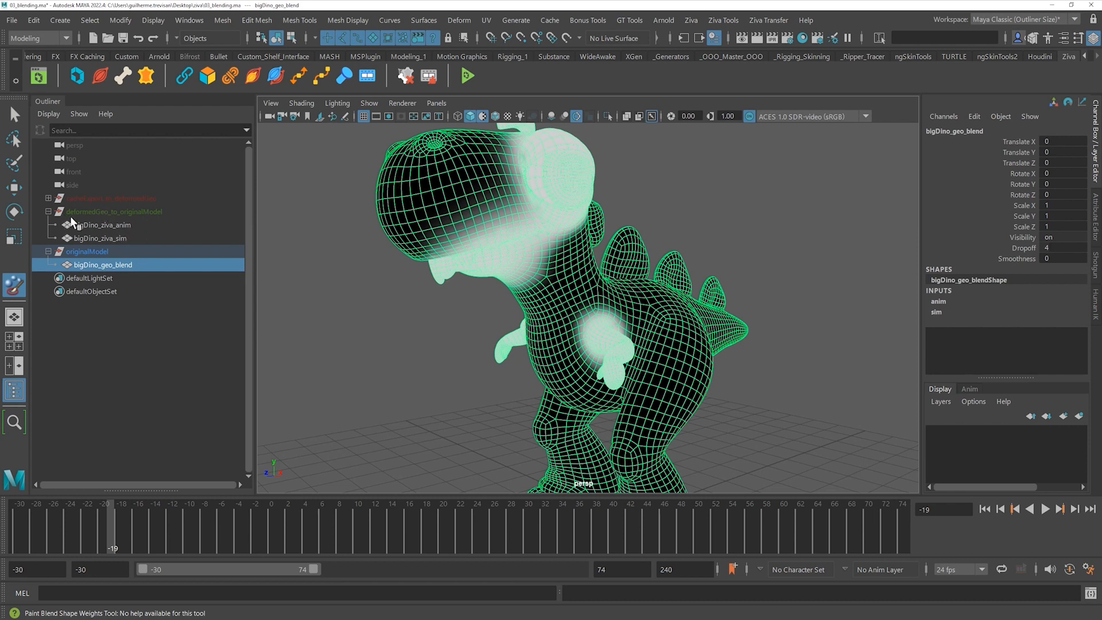
pyautogui.moveTo(568, 353)
pyautogui.keyDown('alt'); pyautogui.mouseDown()
pyautogui.moveTo(484, 344)
pyautogui.moveTo(475, 327)
pyautogui.moveTo(479, 336)
pyautogui.mouseUp(); pyautogui.keyUp('alt')
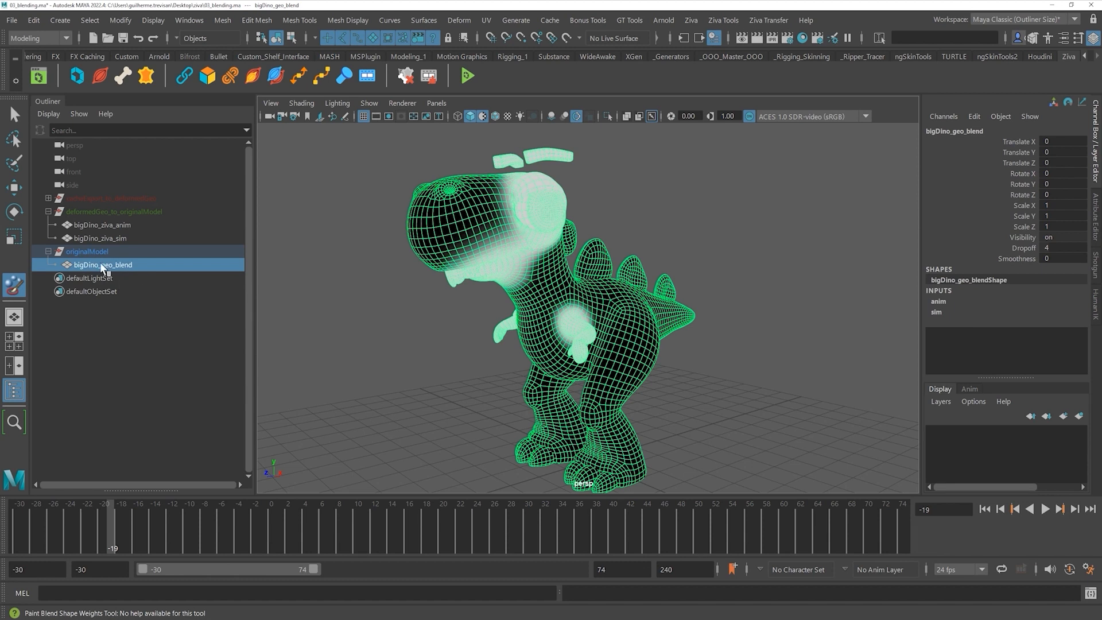
# - Switch to object selection and select the bigDino_geo_blend mesh, leaving weight painting
pyautogui.click(114, 240)
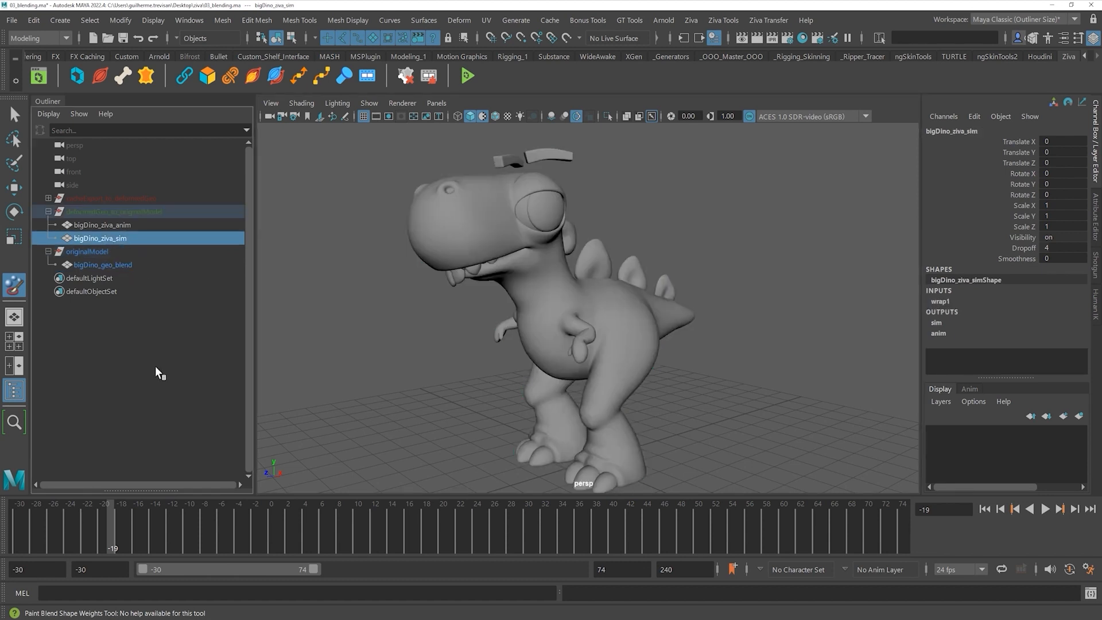
pyautogui.keyDown('alt'); pyautogui.moveTo(361, 302); pyautogui.dragTo(387, 244); pyautogui.keyUp('alt')
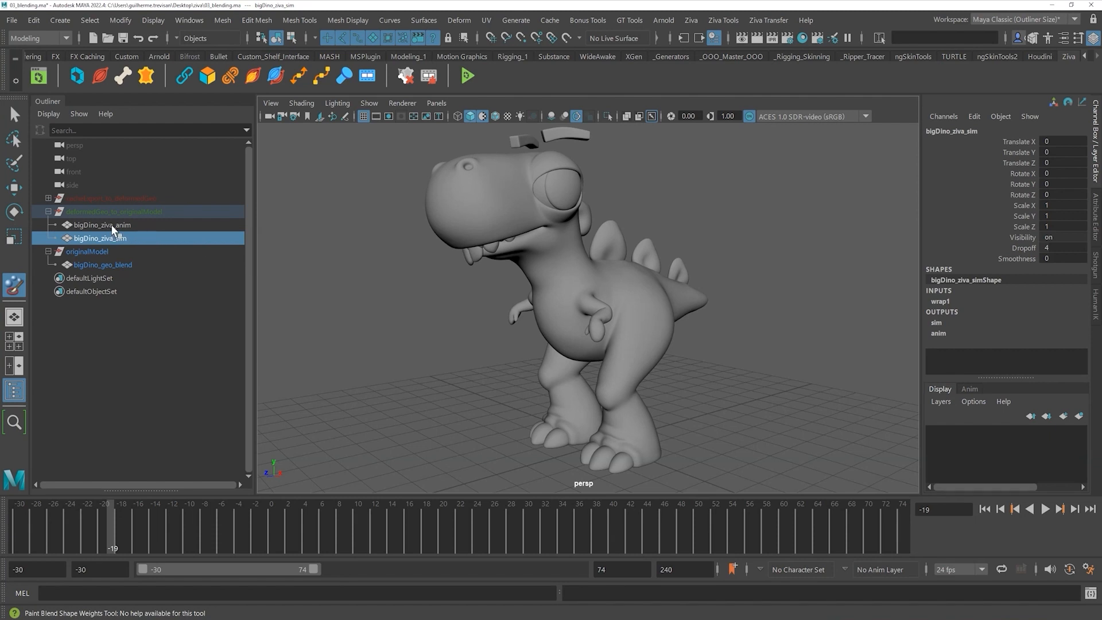
pyautogui.click(121, 225)
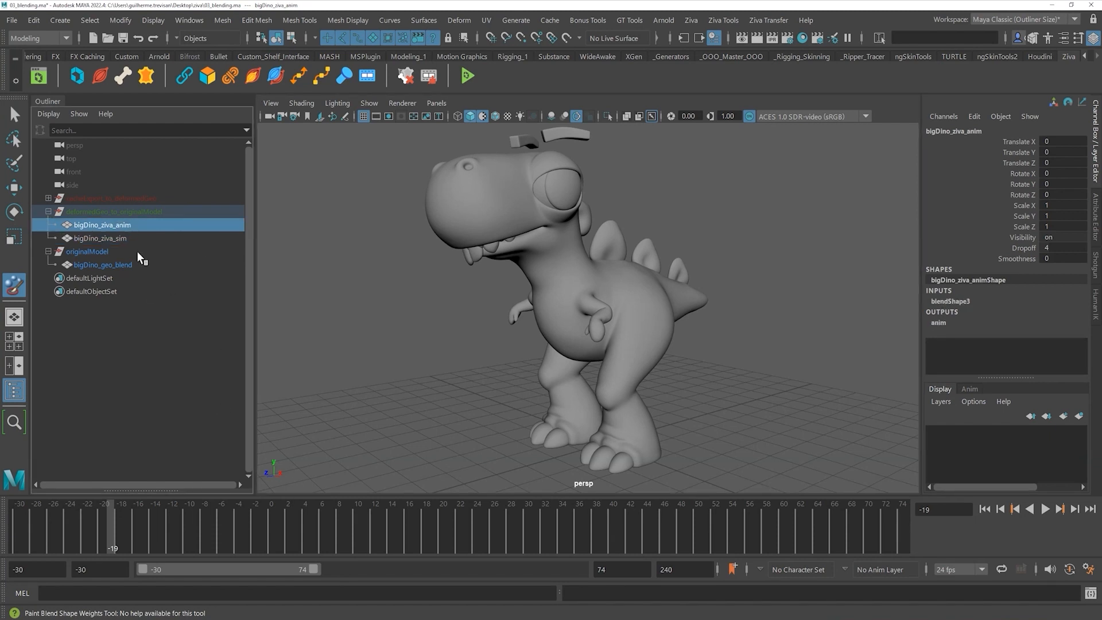
pyautogui.click(125, 238)
pyautogui.click(115, 225)
pyautogui.click(14, 114)
pyautogui.click(424, 335)
pyautogui.click(115, 265)
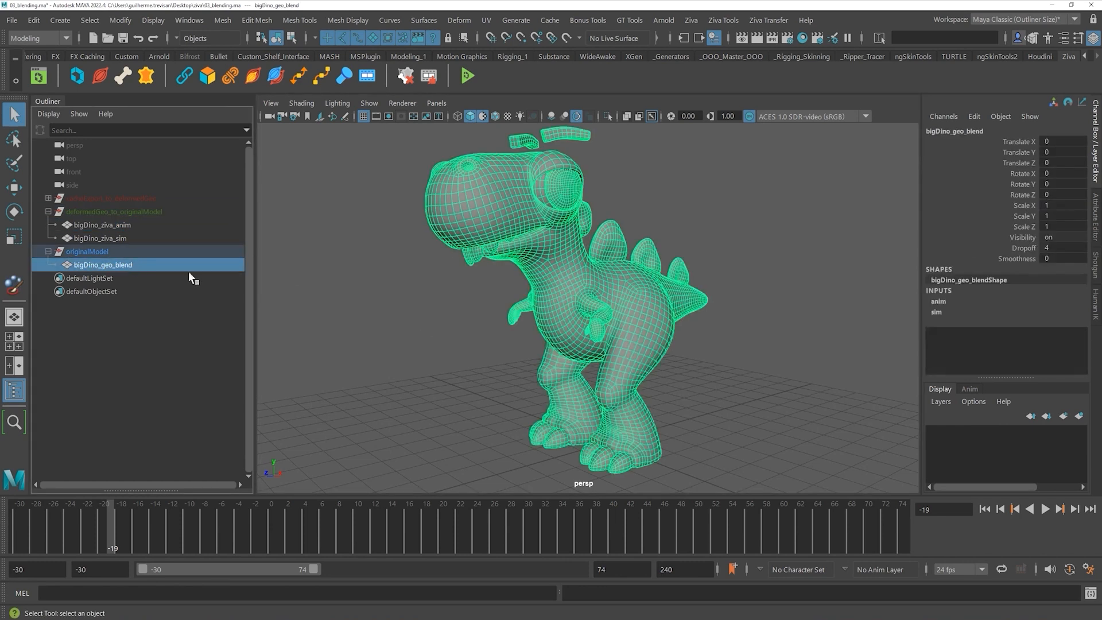
# - Play the blended dino animation, then rewind to the first frame and play it again
pyautogui.hotkey('alt', 'v')
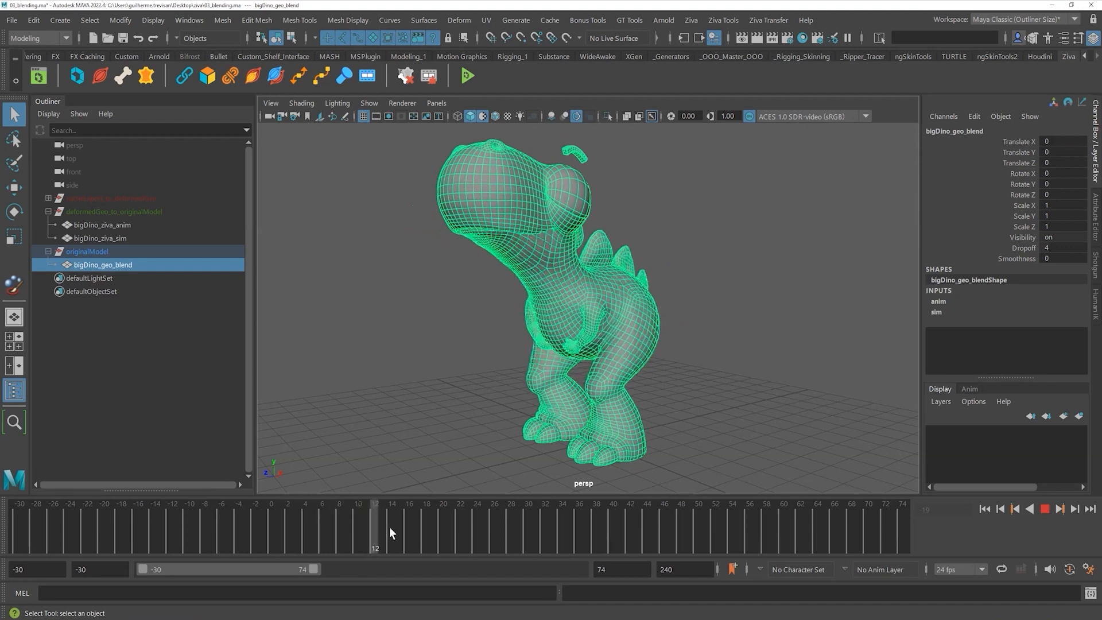
pyautogui.click(492, 529)
pyautogui.click(479, 377)
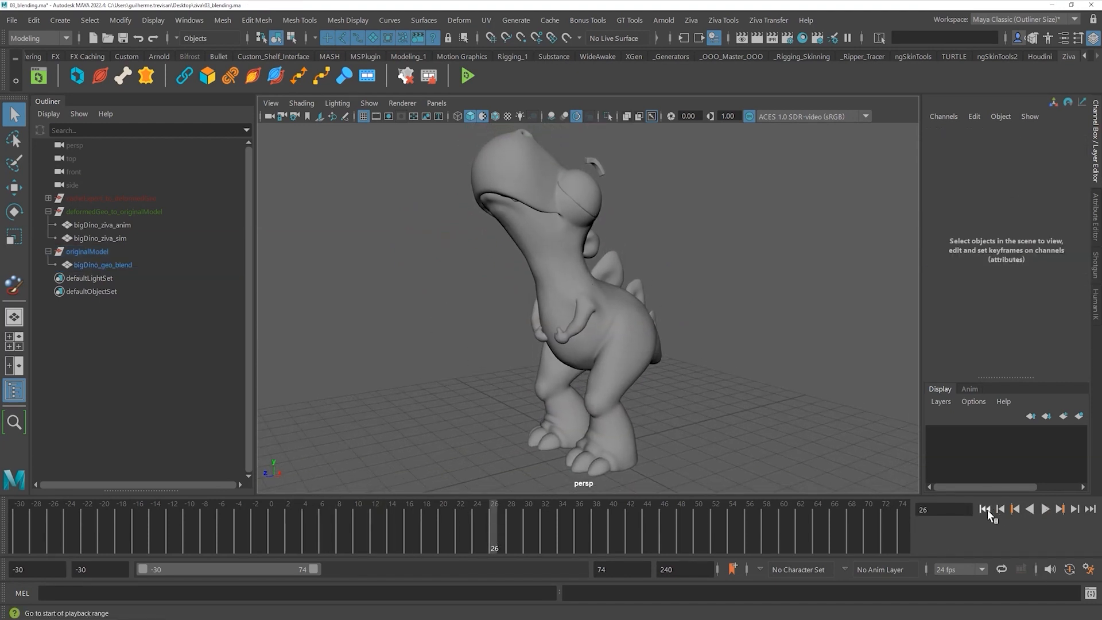
pyautogui.click(985, 509)
pyautogui.click(1045, 509)
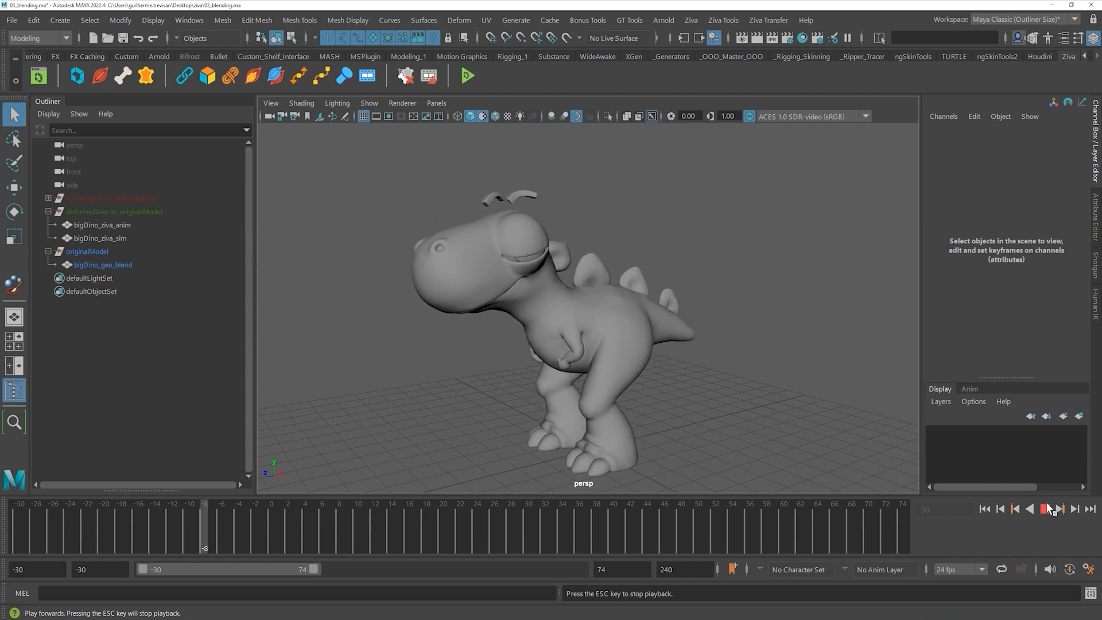
pyautogui.click(1048, 508)
pyautogui.click(985, 509)
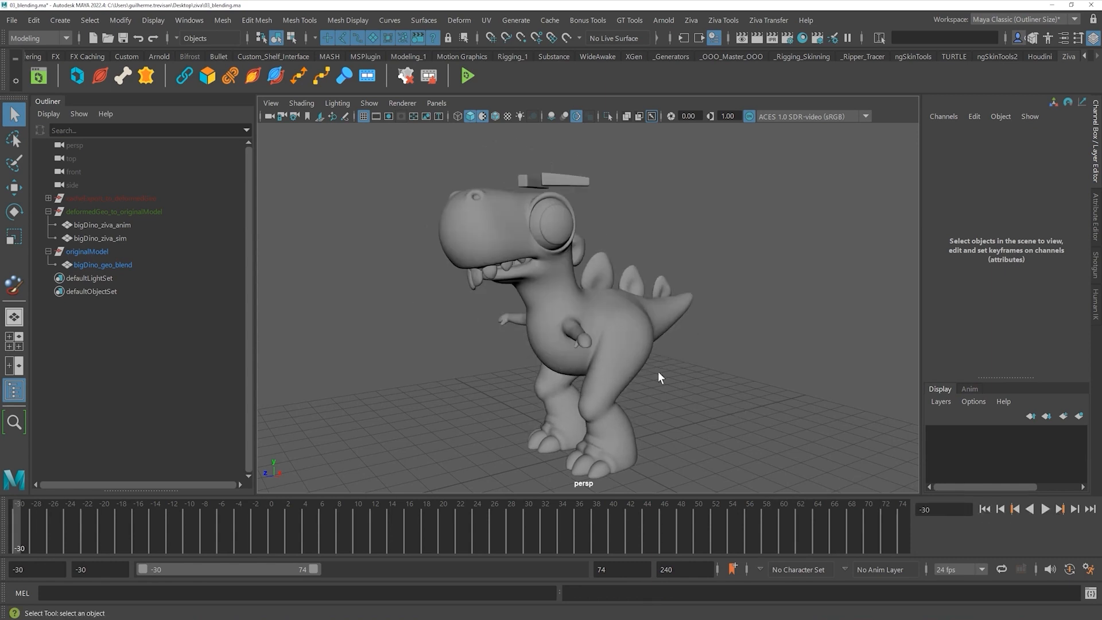
pyautogui.keyDown('alt'); pyautogui.moveTo(660, 376); pyautogui.dragTo(613, 366, button='right'); pyautogui.keyUp('alt')
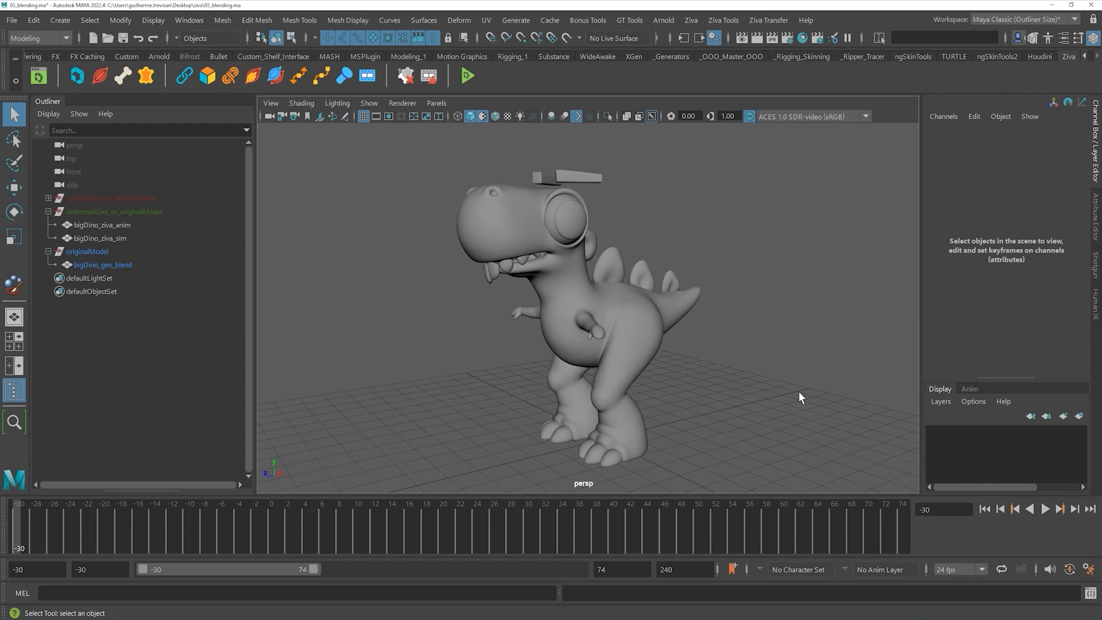
pyautogui.keyDown('alt'); pyautogui.moveTo(765, 351); pyautogui.dragTo(480, 345); pyautogui.keyUp('alt')
# - Collapse the hierarchy groups and orbit to review the dino on the road and the mountains
pyautogui.click(48, 211)
pyautogui.click(48, 224)
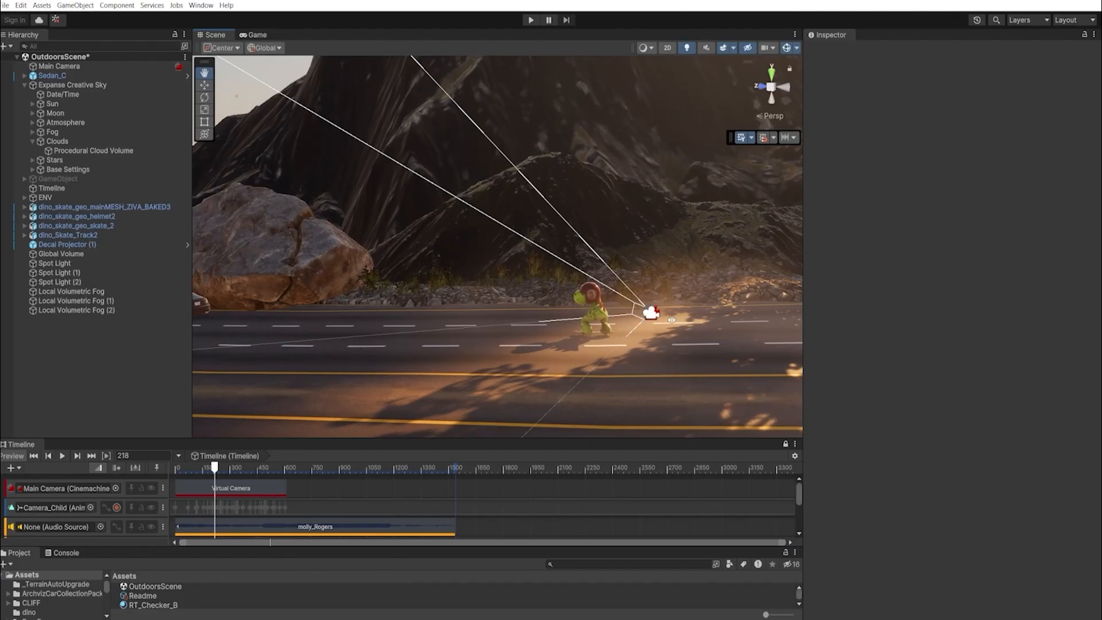
pyautogui.keyDown('alt'); pyautogui.moveTo(672, 320); pyautogui.dragTo(512, 343); pyautogui.keyUp('alt')
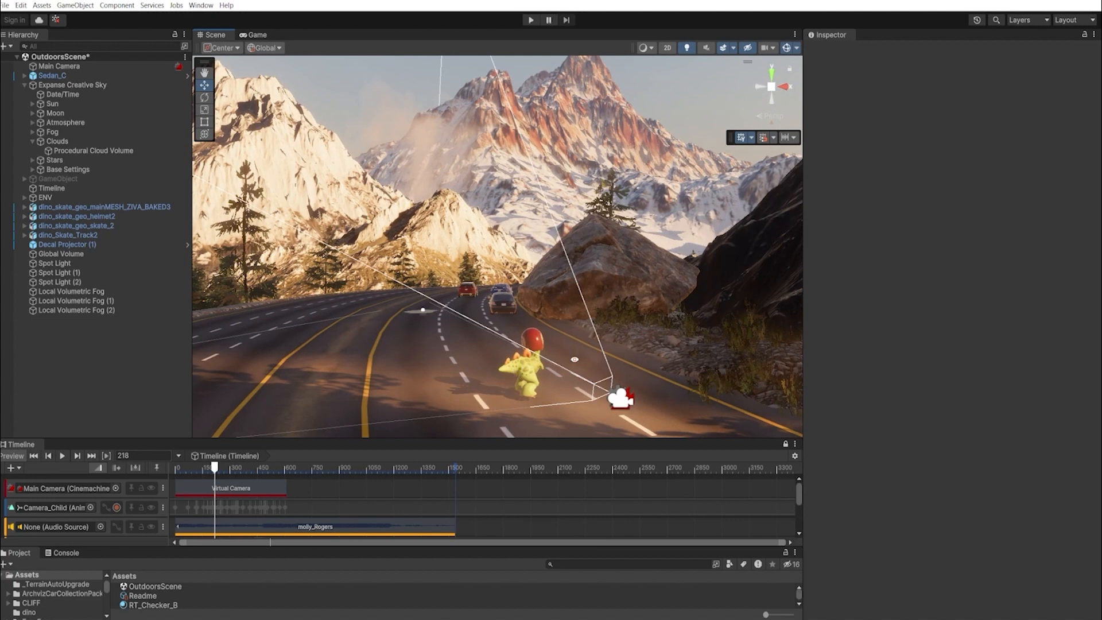
pyautogui.keyDown('alt'); pyautogui.moveTo(512, 343); pyautogui.dragTo(513, 356); pyautogui.keyUp('alt')
pyautogui.keyDown('alt'); pyautogui.moveTo(653, 349); pyautogui.dragTo(480, 355); pyautogui.keyUp('alt')
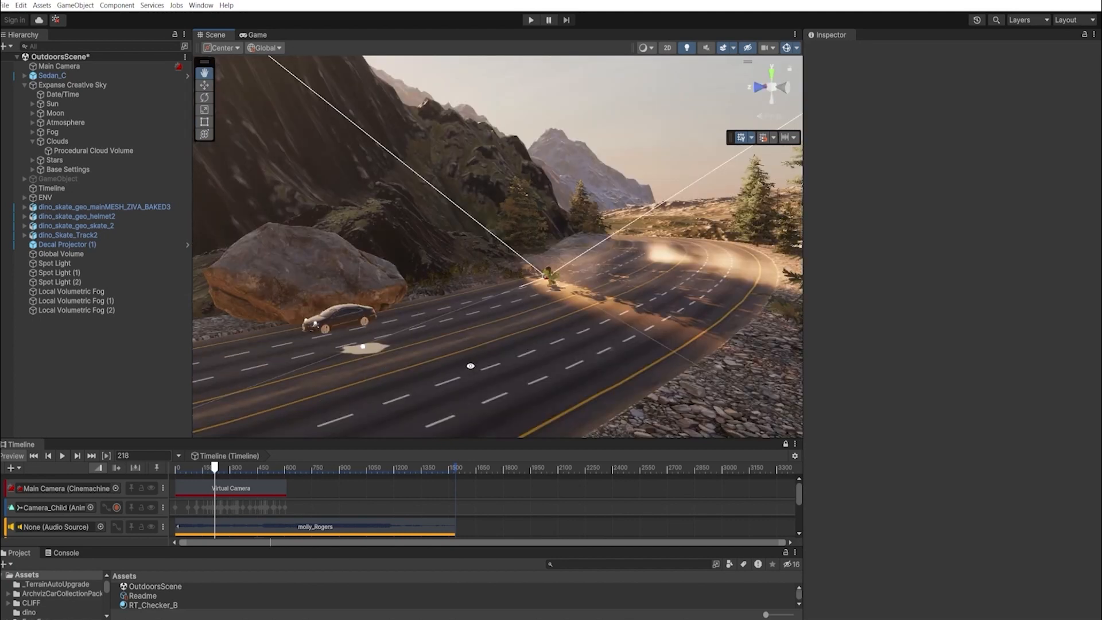
pyautogui.keyDown('alt'); pyautogui.moveTo(387, 354); pyautogui.dragTo(655, 354); pyautogui.keyUp('alt')
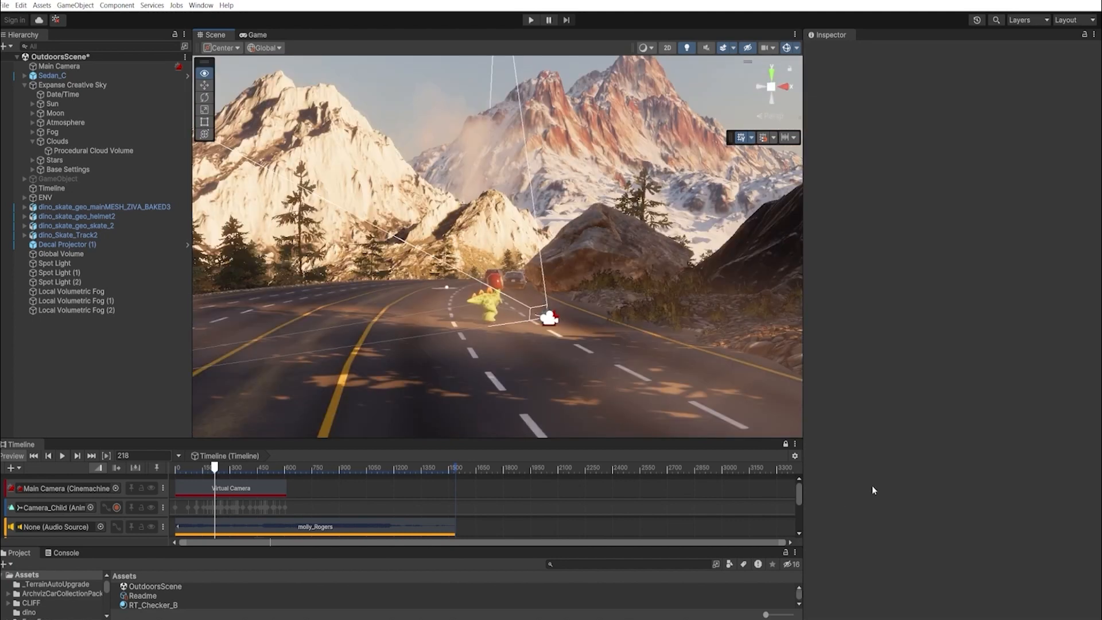
# - Zoom in on the dino and open the New Scene dialog with Ctrl+N
pyautogui.scroll(-1, 796, 494)
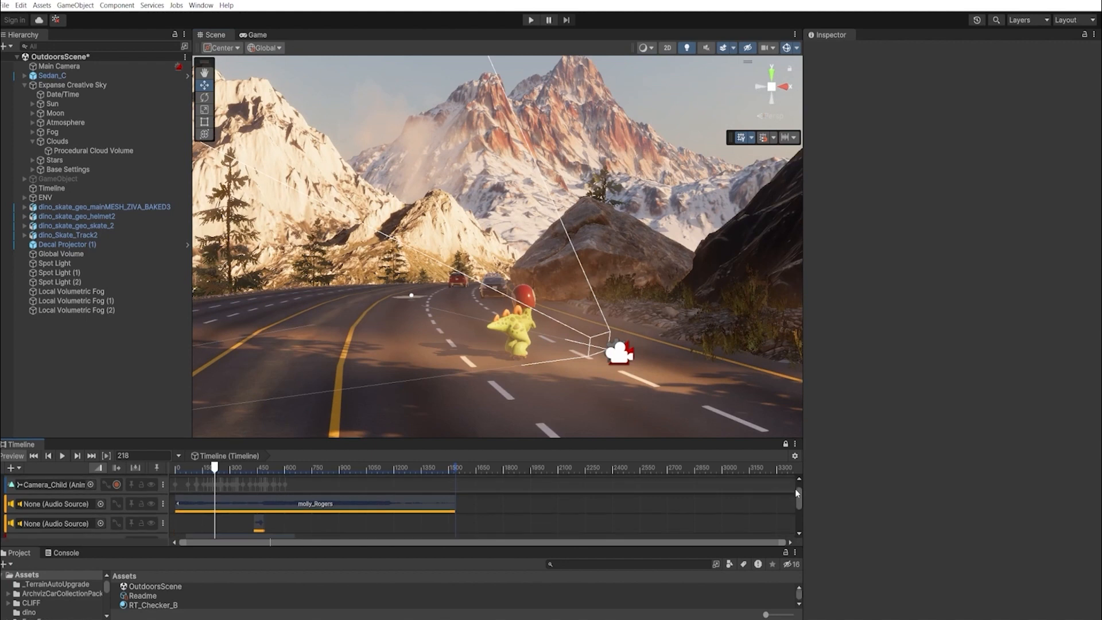
pyautogui.scroll(1, 794, 488)
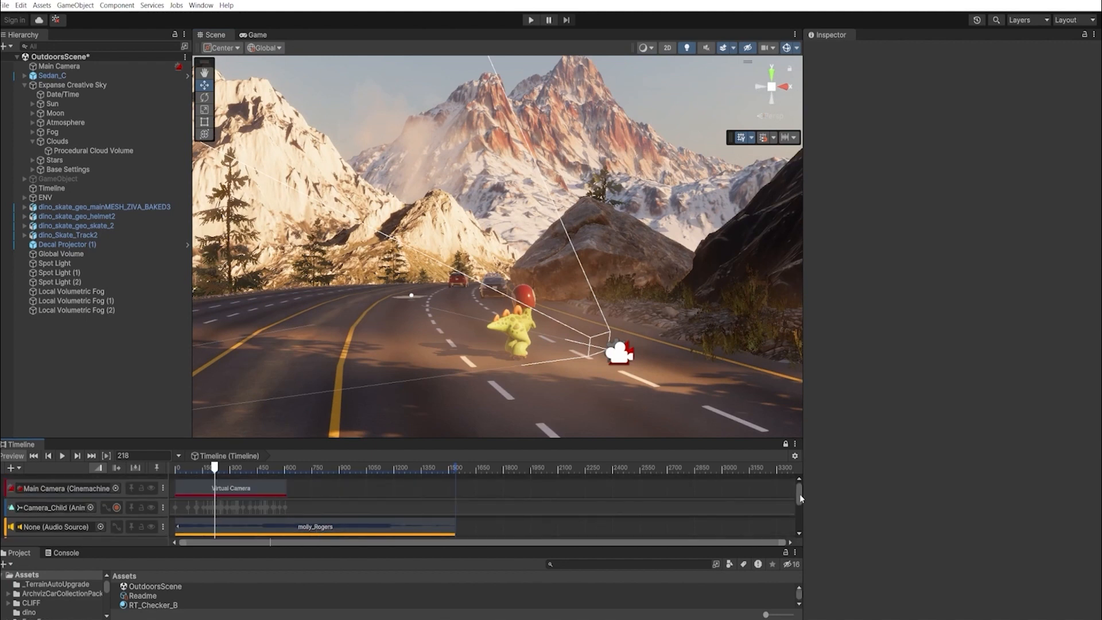
pyautogui.moveTo(799, 498); pyautogui.dragTo(801, 531)
pyautogui.scroll(5, 799, 500)
pyautogui.keyDown('alt'); pyautogui.moveTo(514, 345); pyautogui.dragTo(508, 344); pyautogui.keyUp('alt')
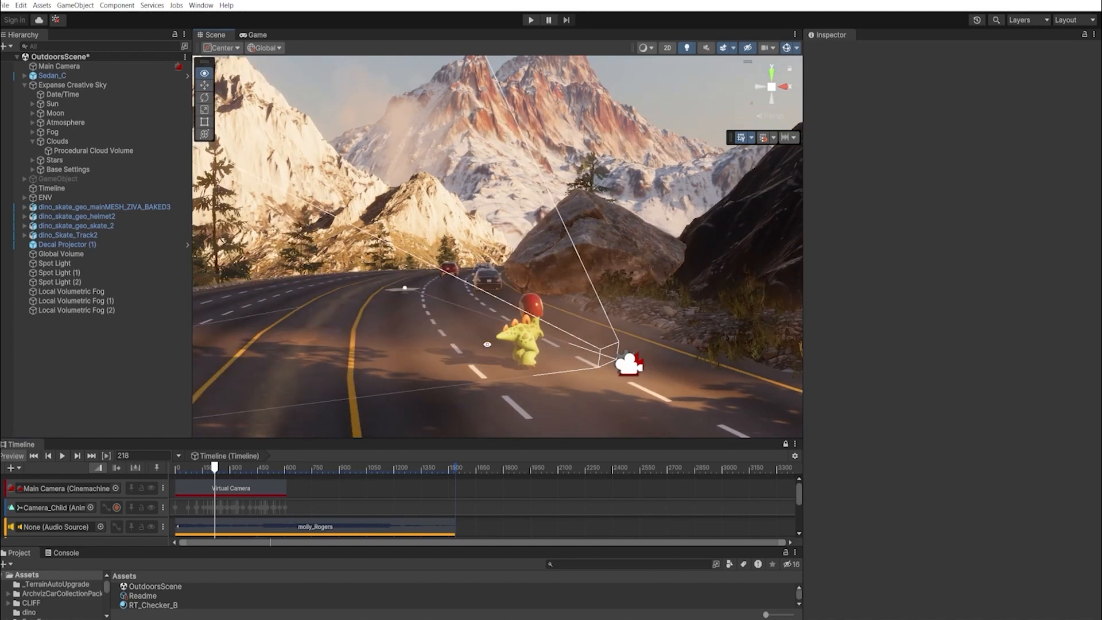
pyautogui.keyDown('alt'); pyautogui.moveTo(570, 351); pyautogui.dragTo(600, 319, button='right'); pyautogui.keyUp('alt')
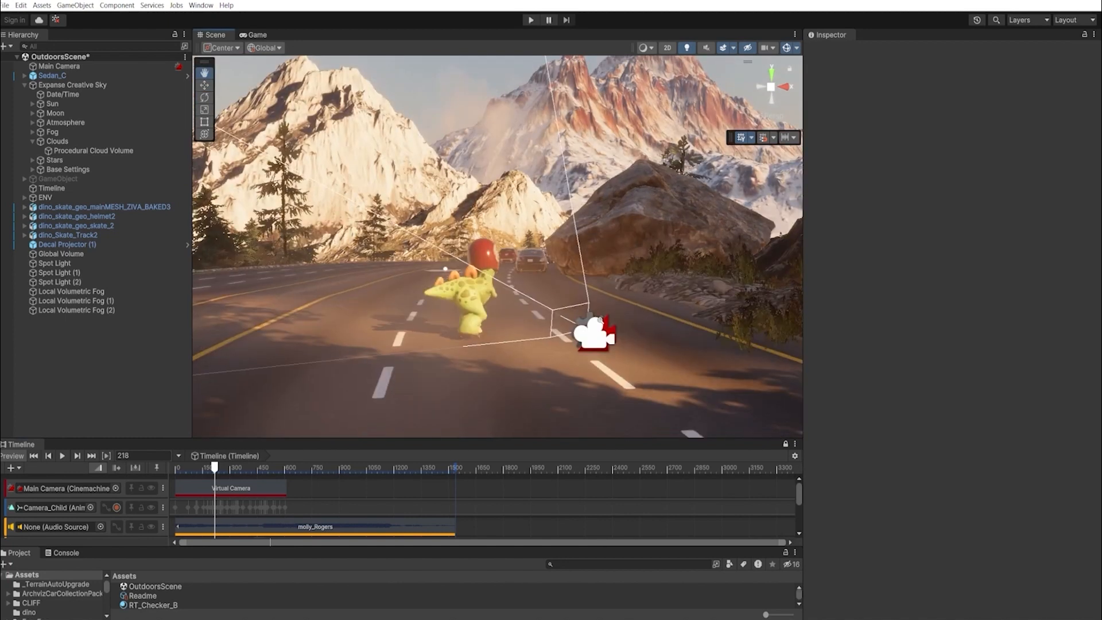
pyautogui.keyDown('alt'); pyautogui.moveTo(528, 343); pyautogui.dragTo(513, 343); pyautogui.keyUp('alt')
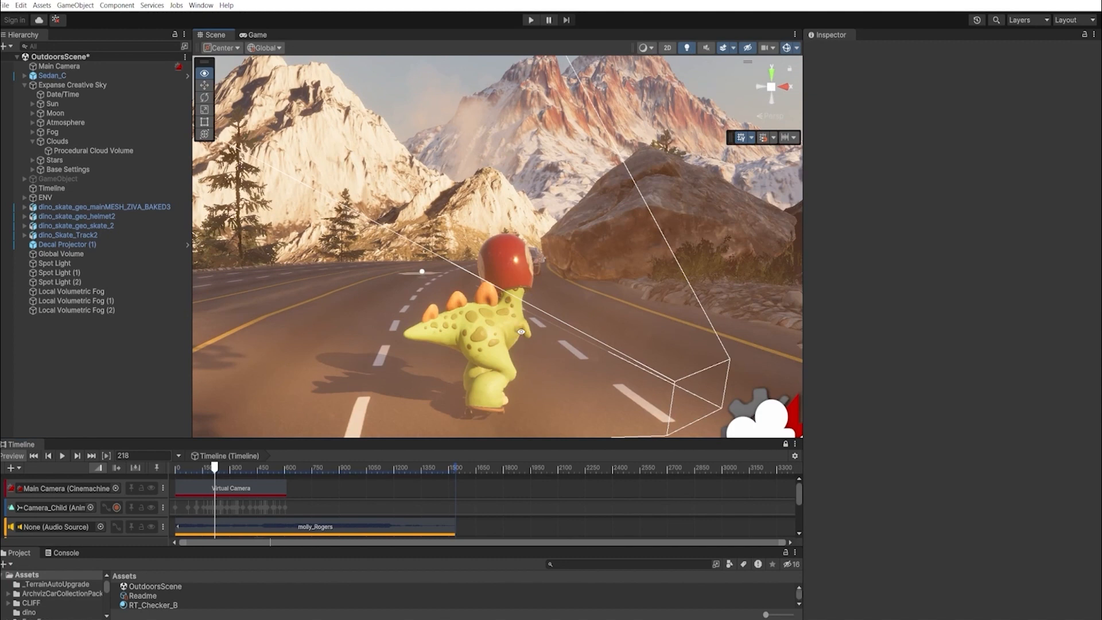
pyautogui.keyDown('alt'); pyautogui.moveTo(494, 333); pyautogui.dragTo(526, 338); pyautogui.keyUp('alt')
pyautogui.hotkey('ctrl', 'n')
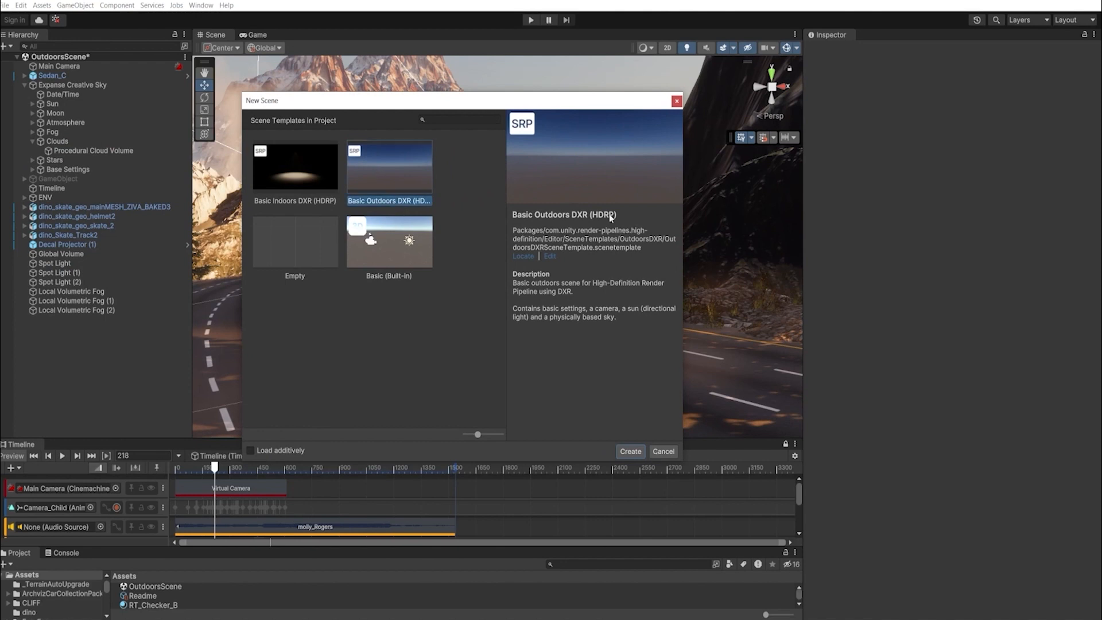
# - Create an Untitled scene from the Basic Outdoors DXR template and view blended_body_03's Alembic import settings
pyautogui.click(630, 451)
pyautogui.click(585, 338)
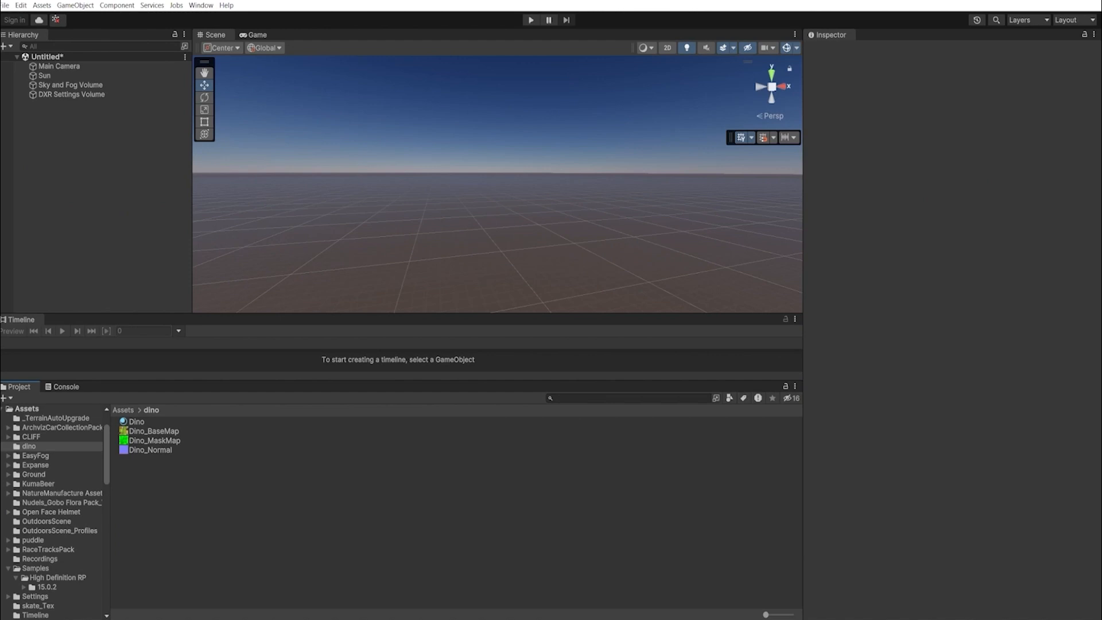
pyautogui.hotkey('alt', 'Tab')
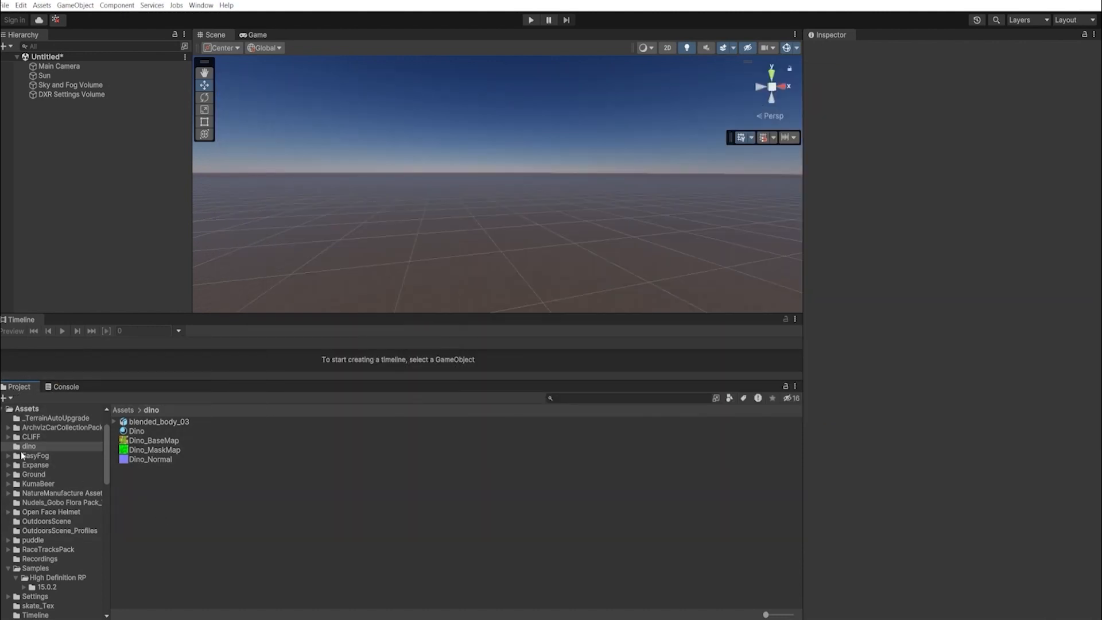
pyautogui.scroll(-3, 31, 439)
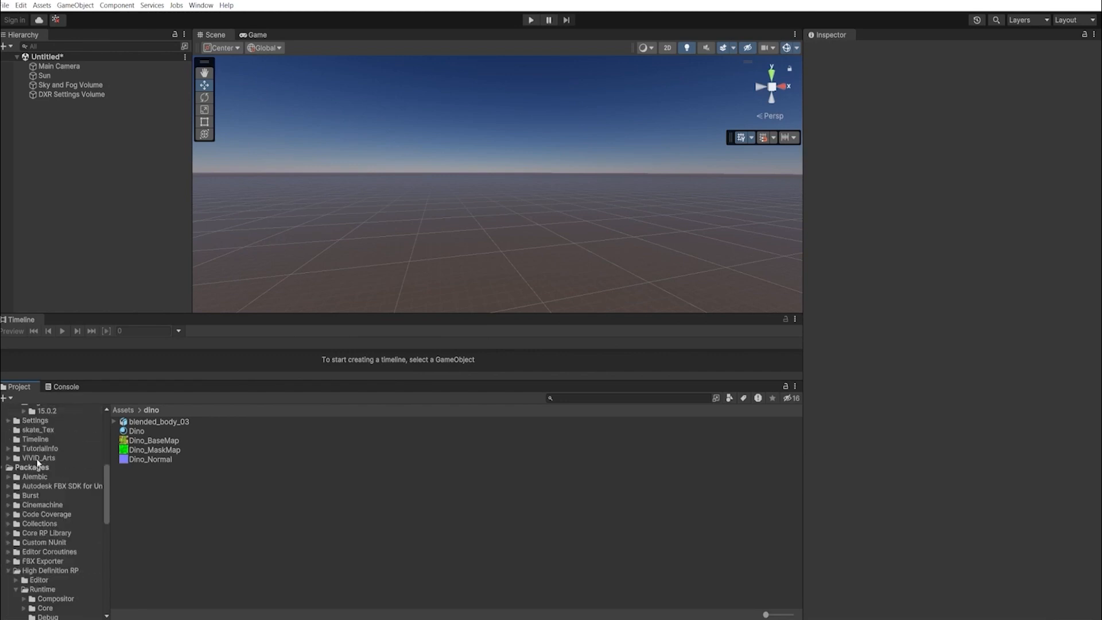
pyautogui.click(7, 533)
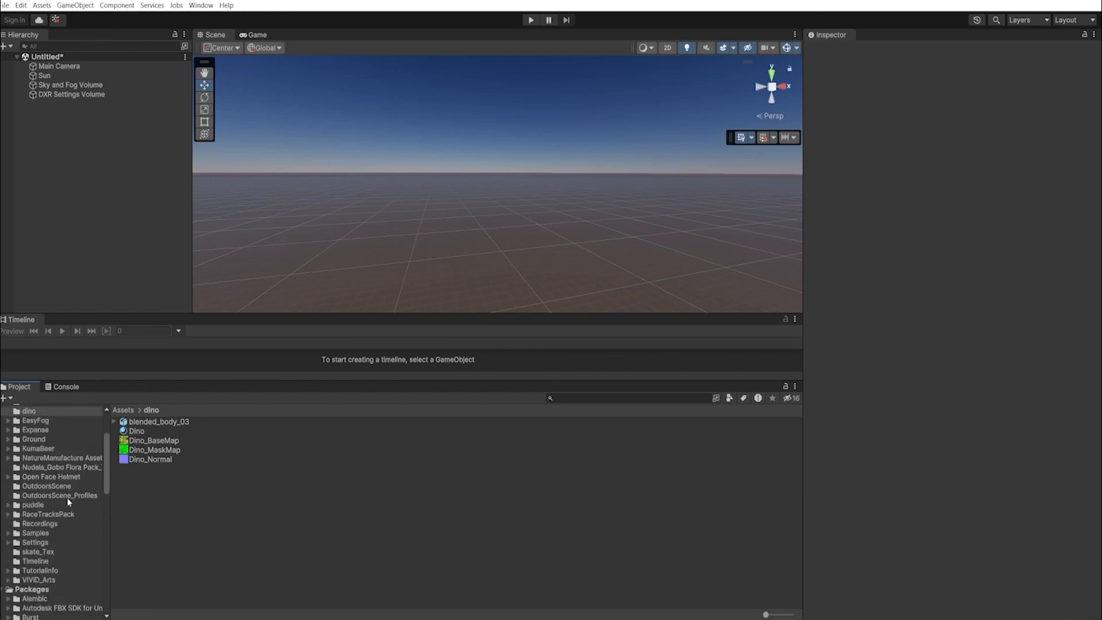
pyautogui.scroll(5, 31, 427)
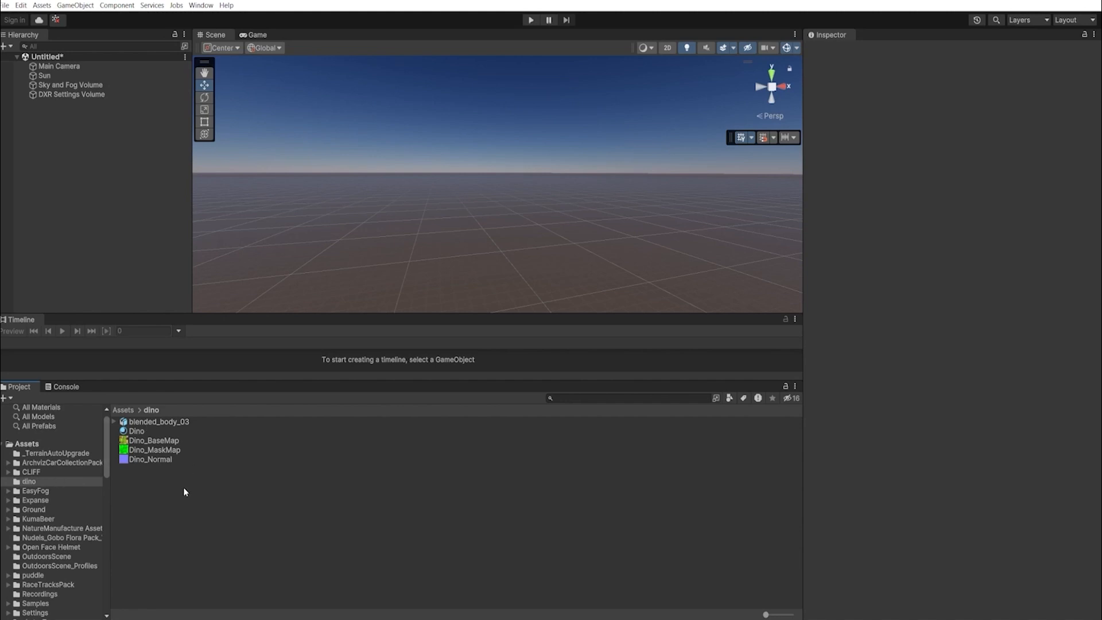
pyautogui.click(145, 422)
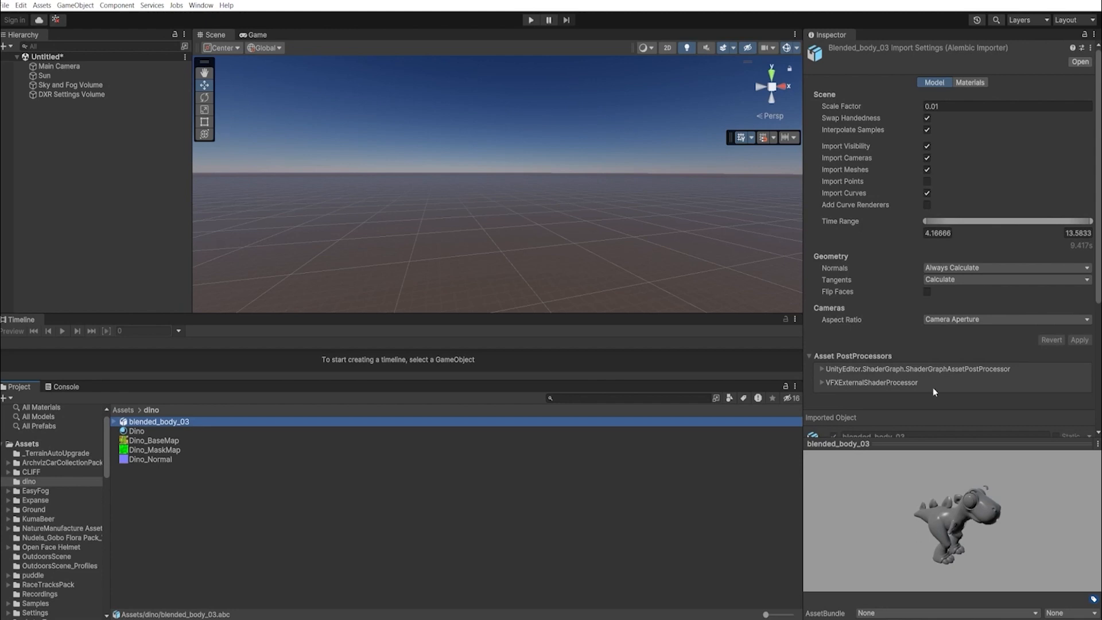
# - Review the Dino material and Dino_BaseMap texture, then add blended_body_03 to the scene
pyautogui.click(144, 433)
pyautogui.moveTo(928, 506); pyautogui.dragTo(979, 493)
pyautogui.click(152, 440)
pyautogui.moveTo(281, 362); pyautogui.dragTo(93, 185)
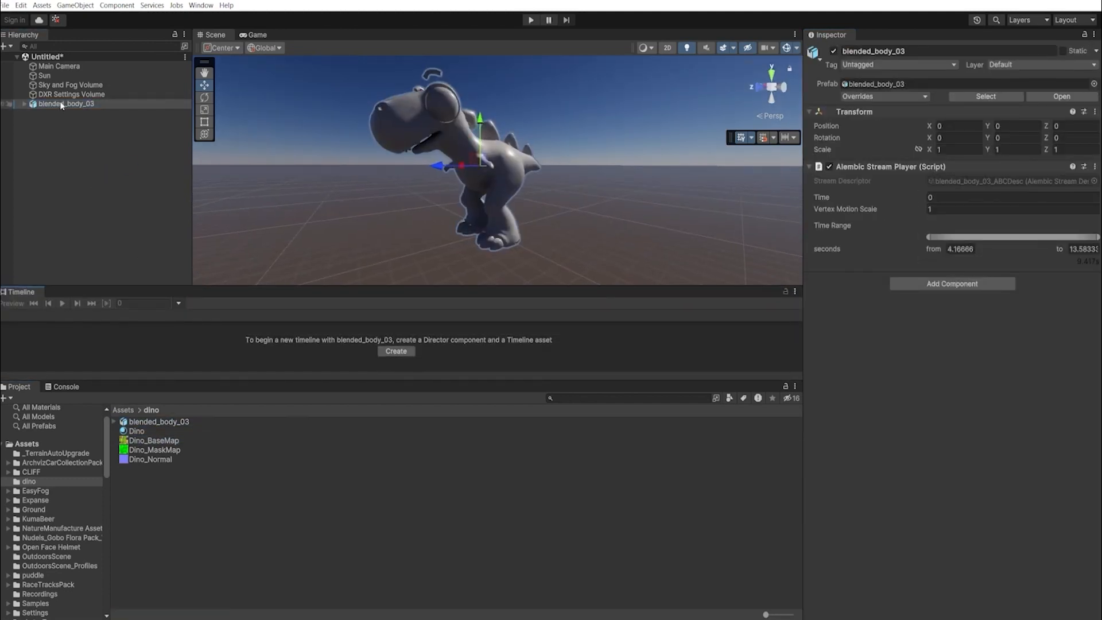
# - Assign the Dino material to blended_body_03's bigDino_geo_blendShape material slot
pyautogui.click(147, 423)
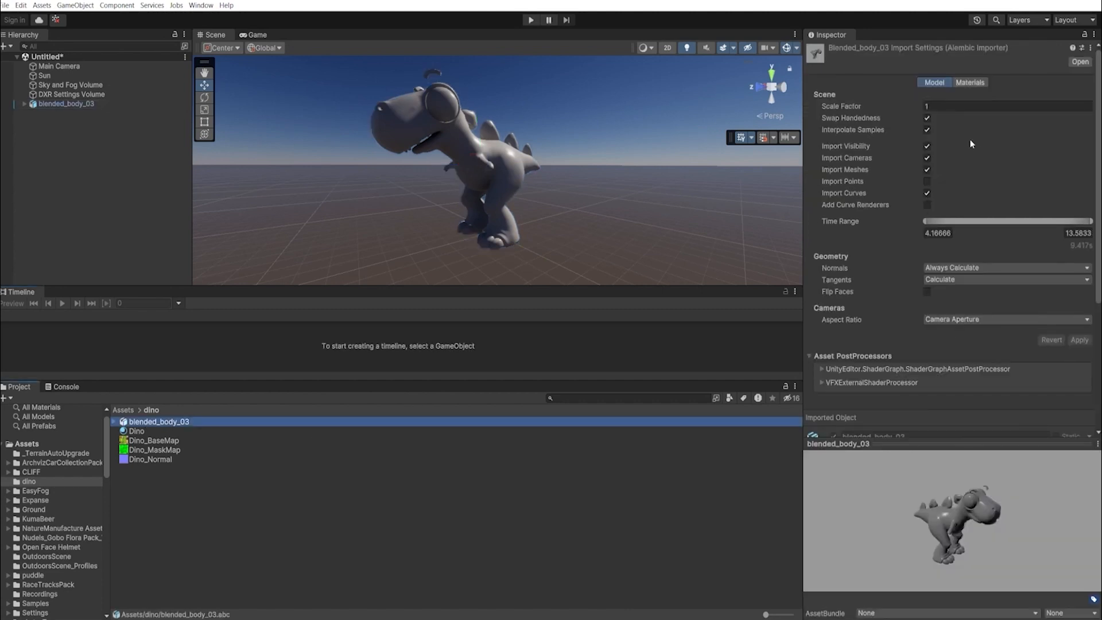
pyautogui.click(970, 82)
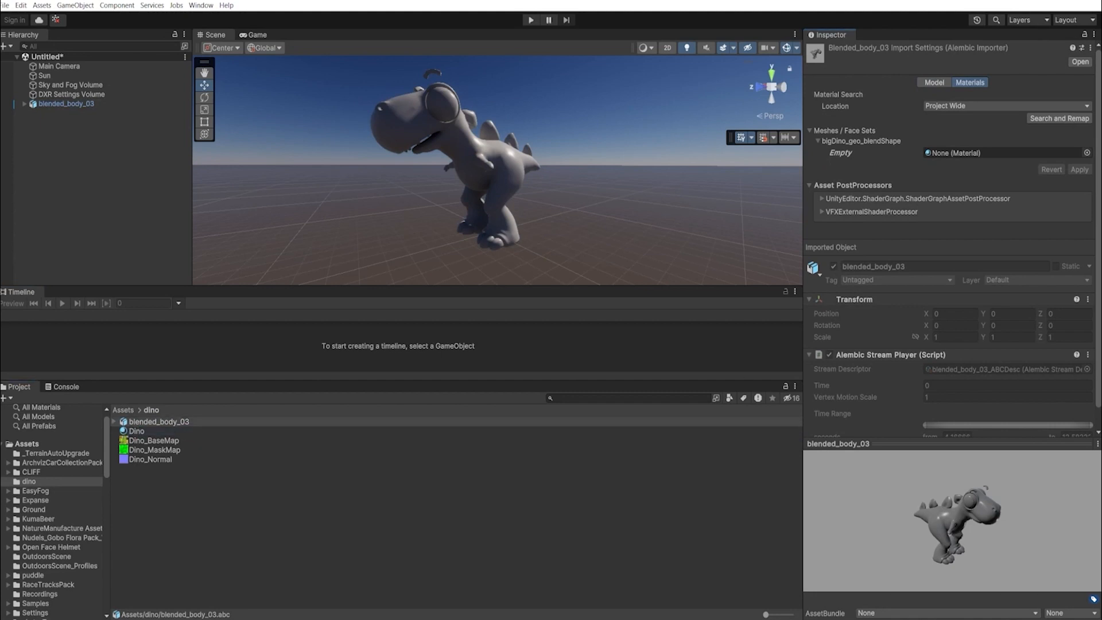
pyautogui.moveTo(1047, 143); pyautogui.dragTo(992, 154)
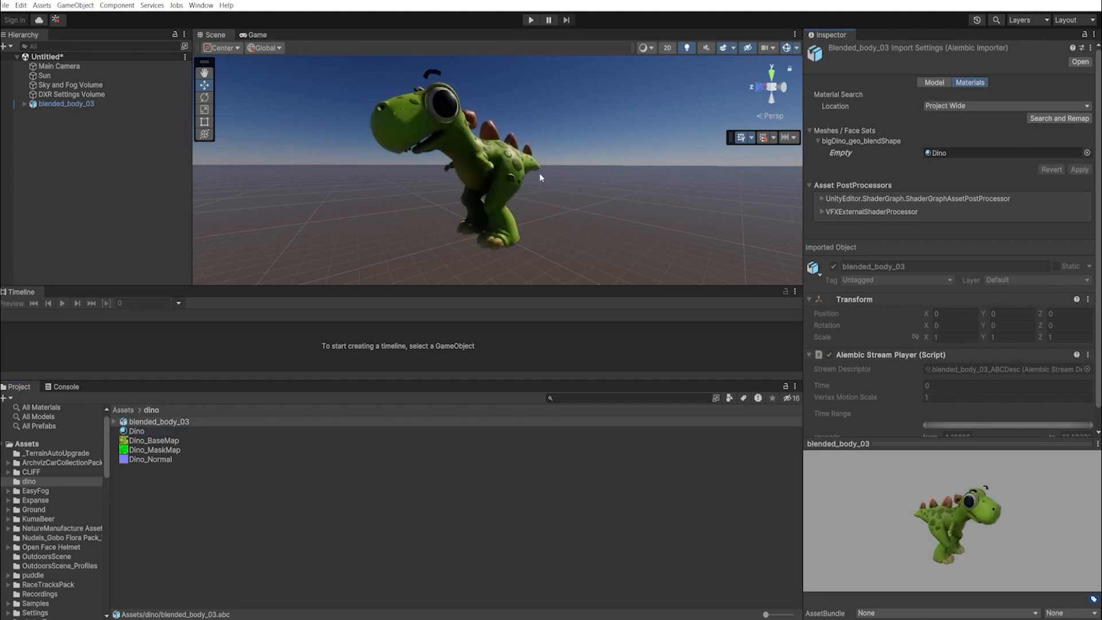
# - Orbit around the green dinosaur to inspect it from the back, sides and front
pyautogui.keyDown('alt'); pyautogui.moveTo(538, 178); pyautogui.dragTo(694, 209); pyautogui.keyUp('alt')
pyautogui.scroll(4, 694, 209)
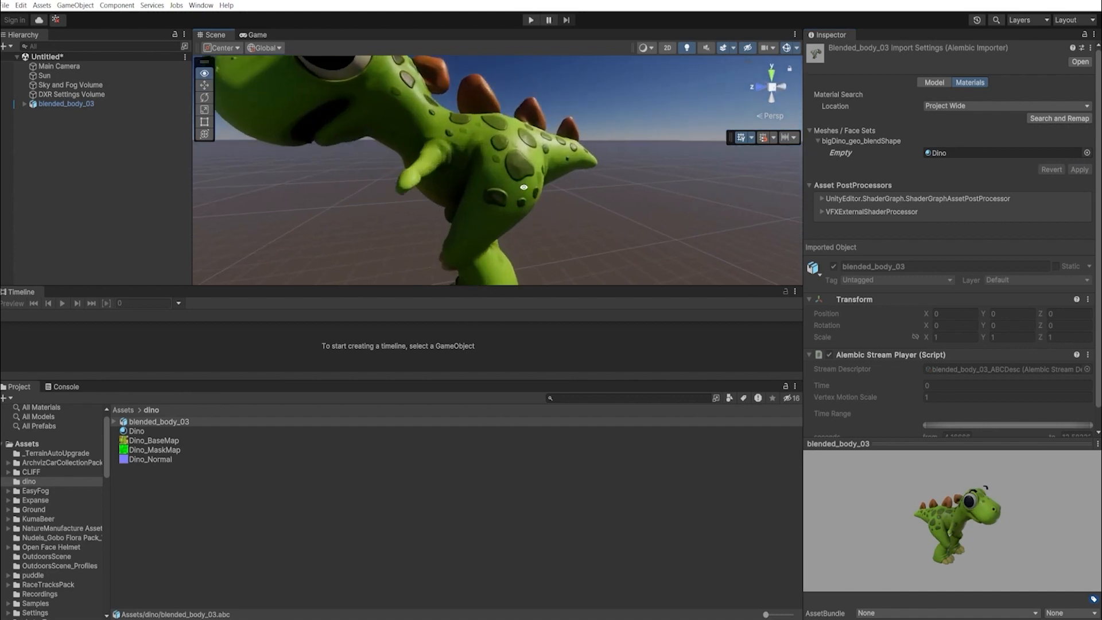
pyautogui.moveTo(524, 189); pyautogui.dragTo(550, 146, button='middle')
pyautogui.keyDown('alt'); pyautogui.moveTo(550, 146); pyautogui.dragTo(333, 161); pyautogui.keyUp('alt')
pyautogui.scroll(-5, 333, 161)
pyautogui.moveTo(527, 195); pyautogui.dragTo(566, 155, button='middle')
pyautogui.click(566, 155)
pyautogui.keyDown('alt'); pyautogui.moveTo(566, 155); pyautogui.dragTo(252, 166); pyautogui.keyUp('alt')
pyautogui.keyDown('alt'); pyautogui.moveTo(688, 214); pyautogui.dragTo(59, 226); pyautogui.keyUp('alt')
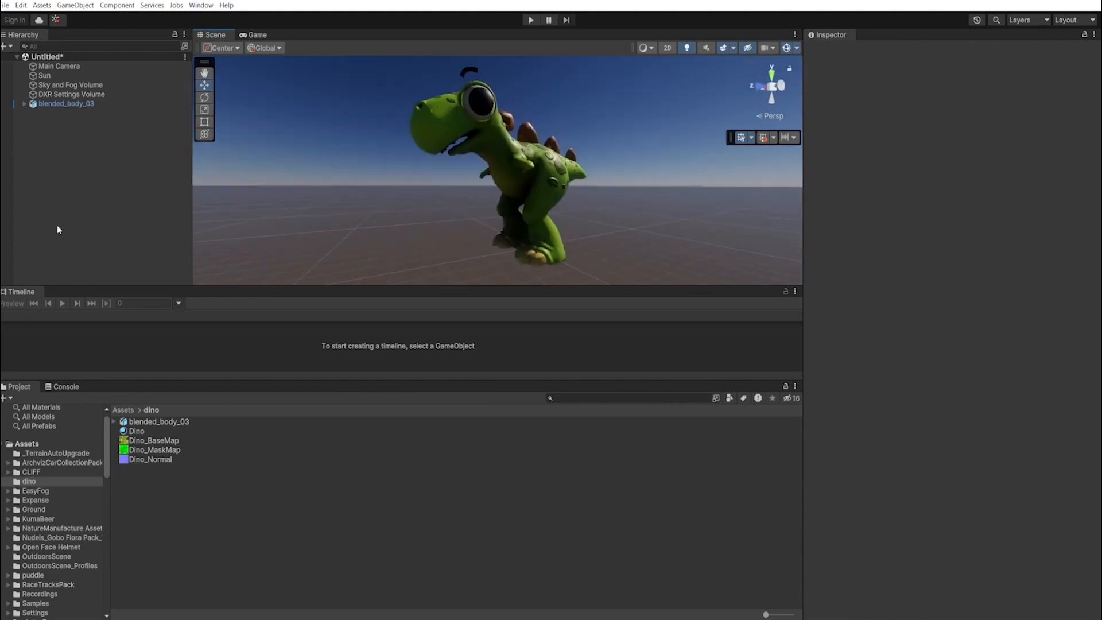
pyautogui.click(10, 47)
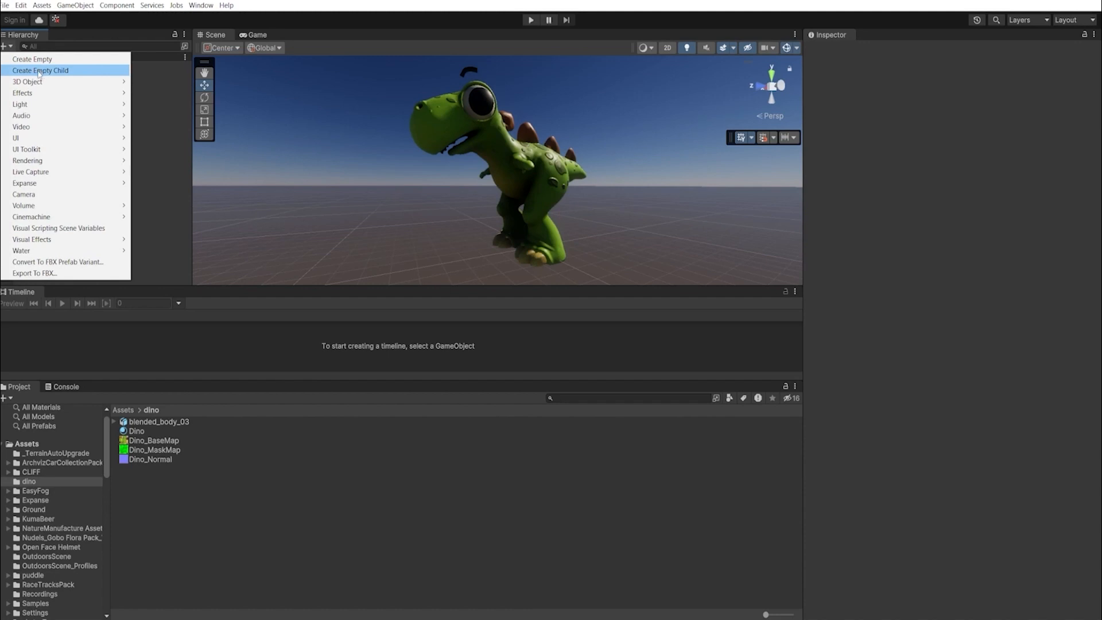
# - Create an empty GameObject named Dino_Dance_Timeline
pyautogui.click(52, 60)
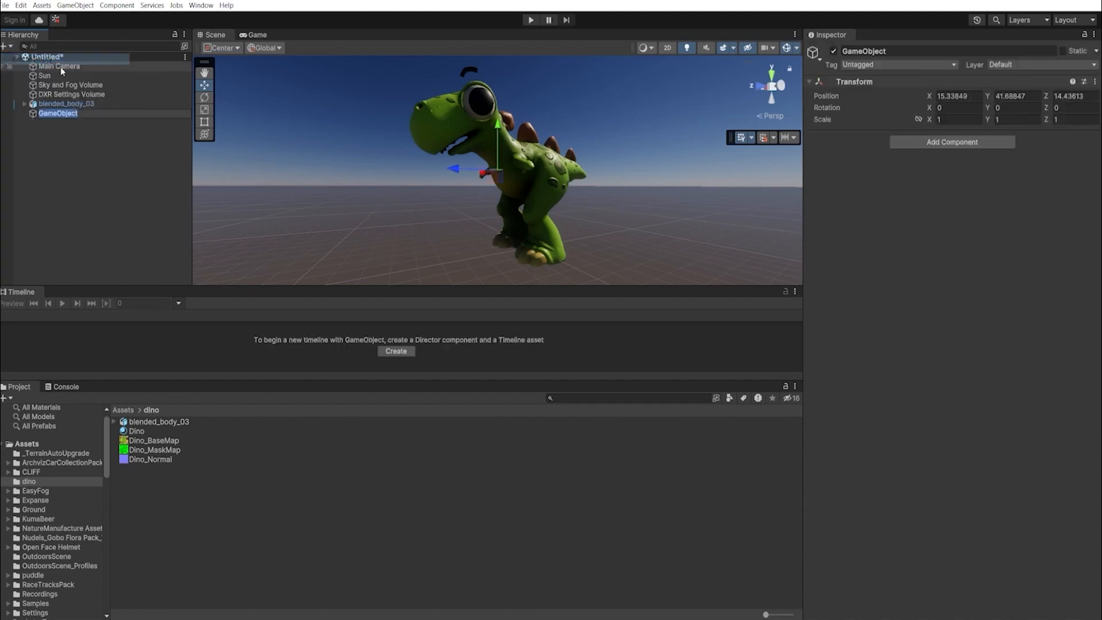
pyautogui.write('T')
pyautogui.press('BackSpace')
pyautogui.write('Dino_Dance_')
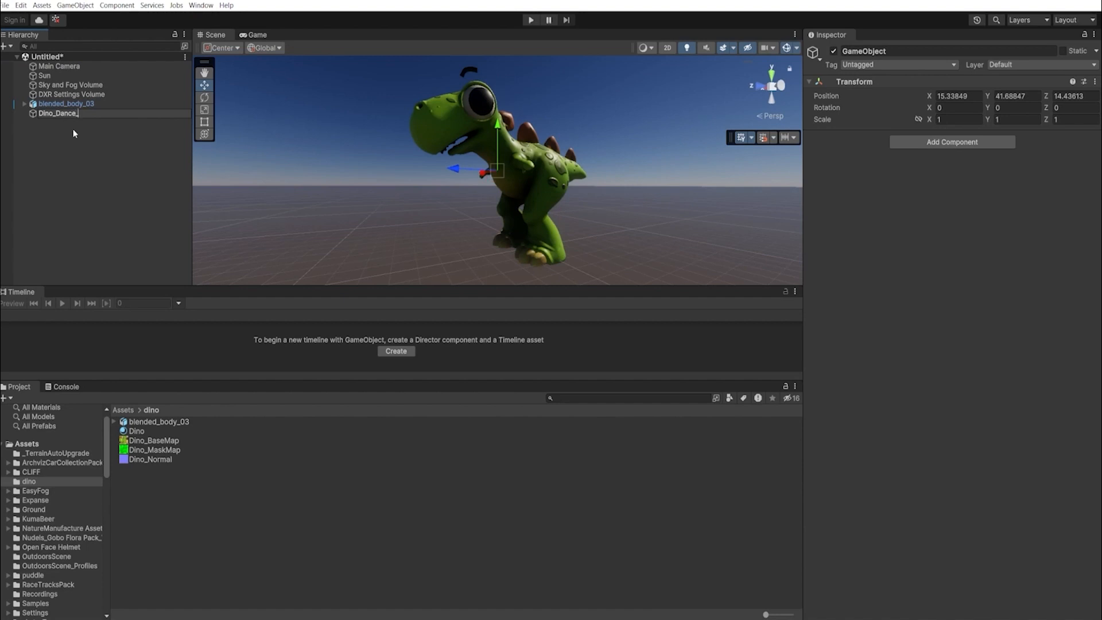
pyautogui.write('Timeline')
pyautogui.press('Return')
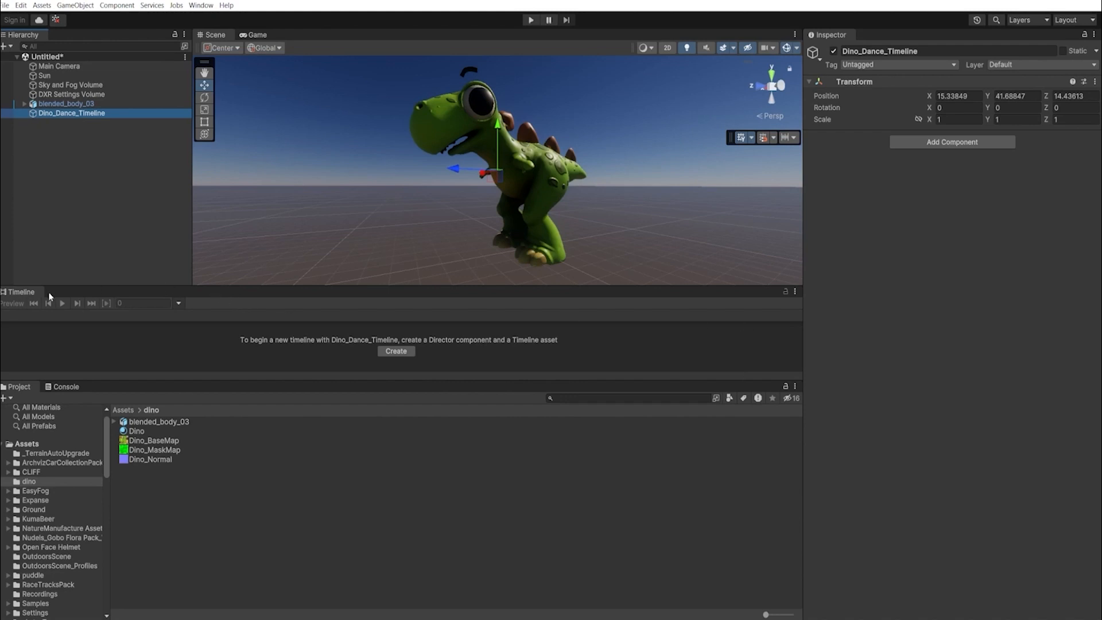
pyautogui.click(202, 6)
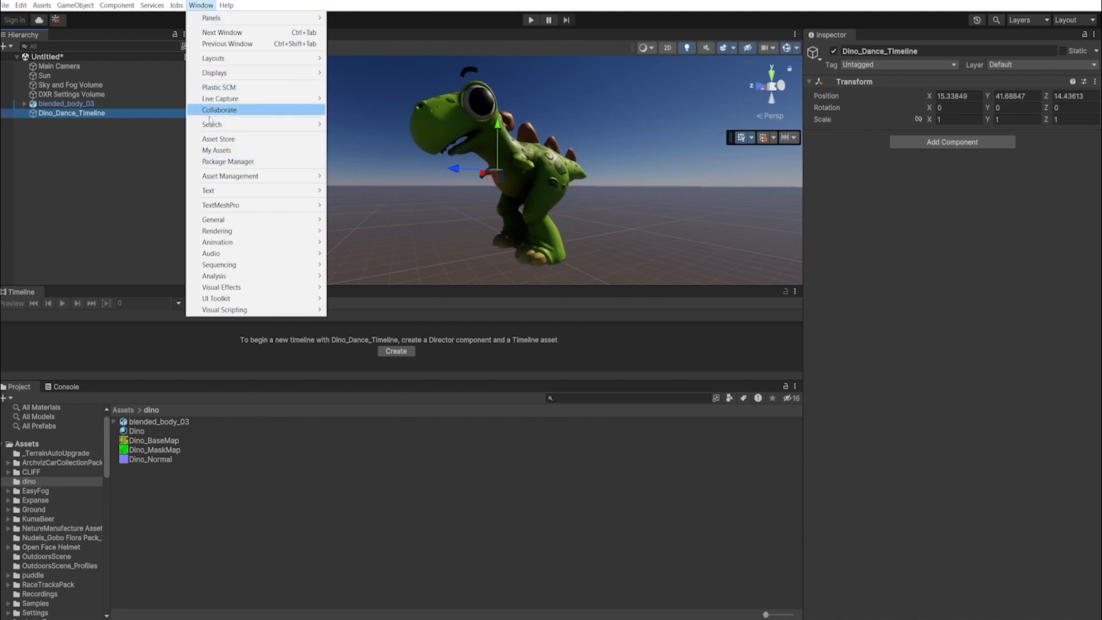
# - Open the Package Manager and view the Cinematic Studio feature in the Unity Registry
pyautogui.click(227, 162)
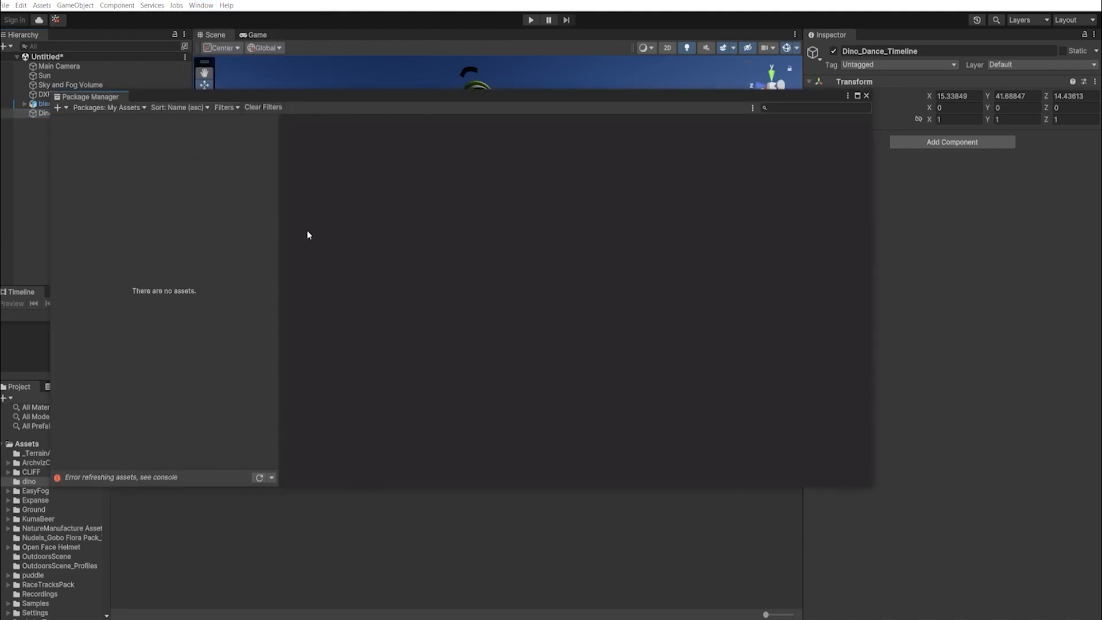
pyautogui.click(120, 109)
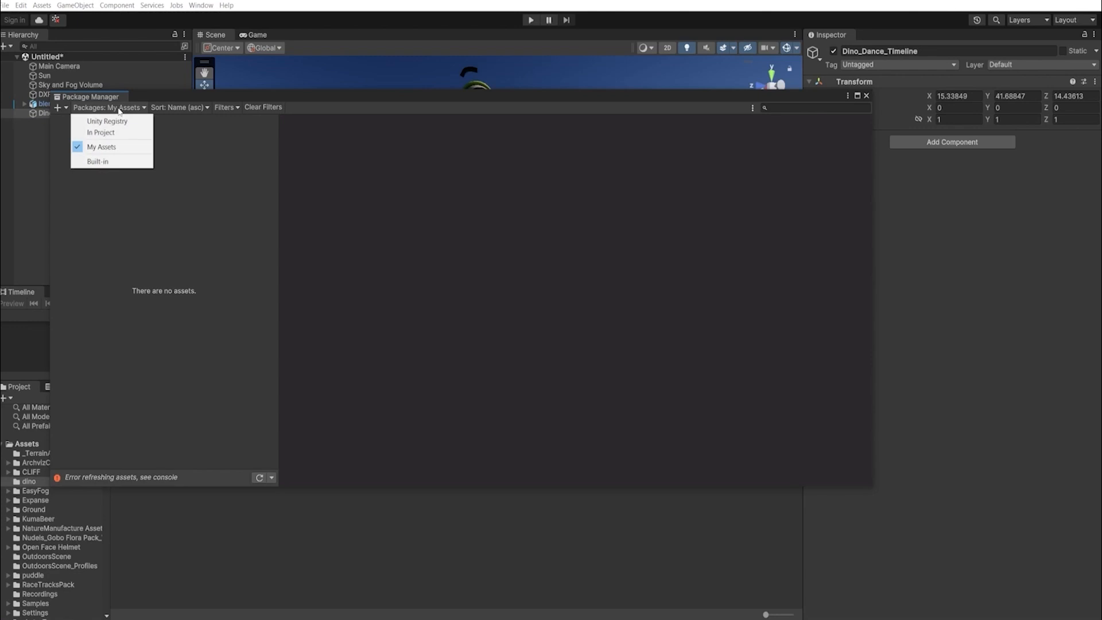
pyautogui.click(109, 123)
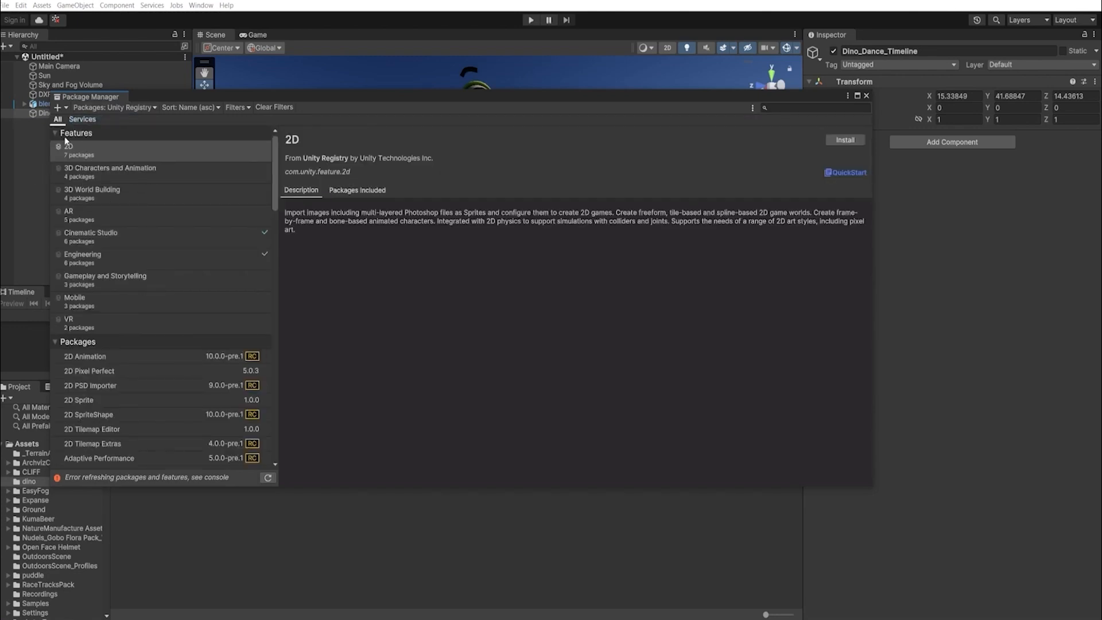
pyautogui.click(116, 243)
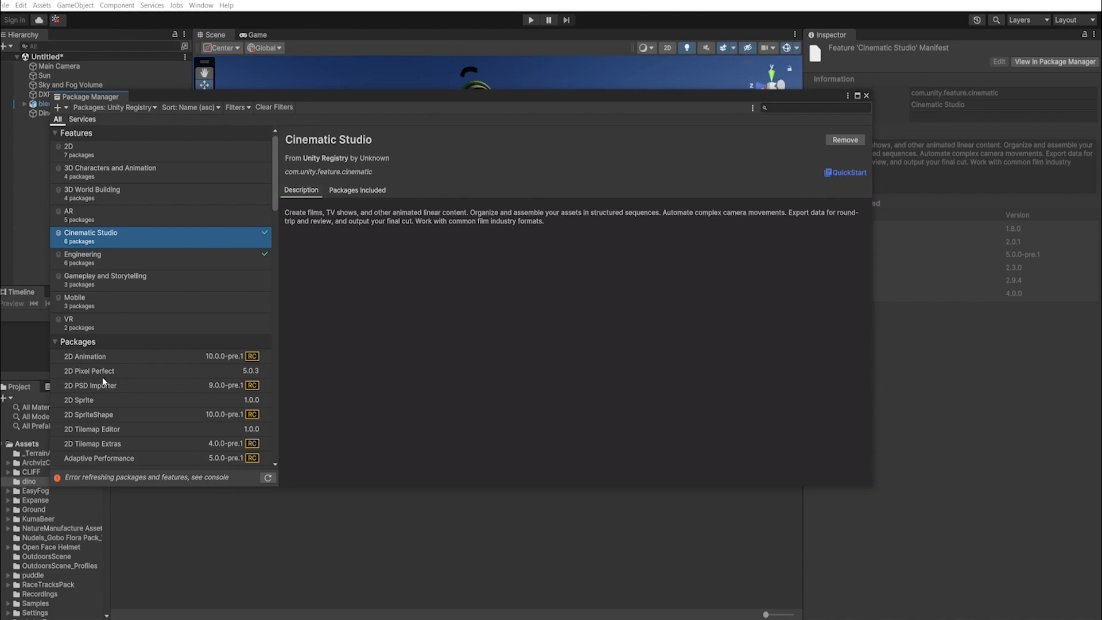
# - Confirm the Timeline 1.8.0 and Alembic packages are installed, then close the Package Manager
pyautogui.scroll(-10, 117, 373)
pyautogui.scroll(-10, 121, 376)
pyautogui.scroll(-10, 120, 384)
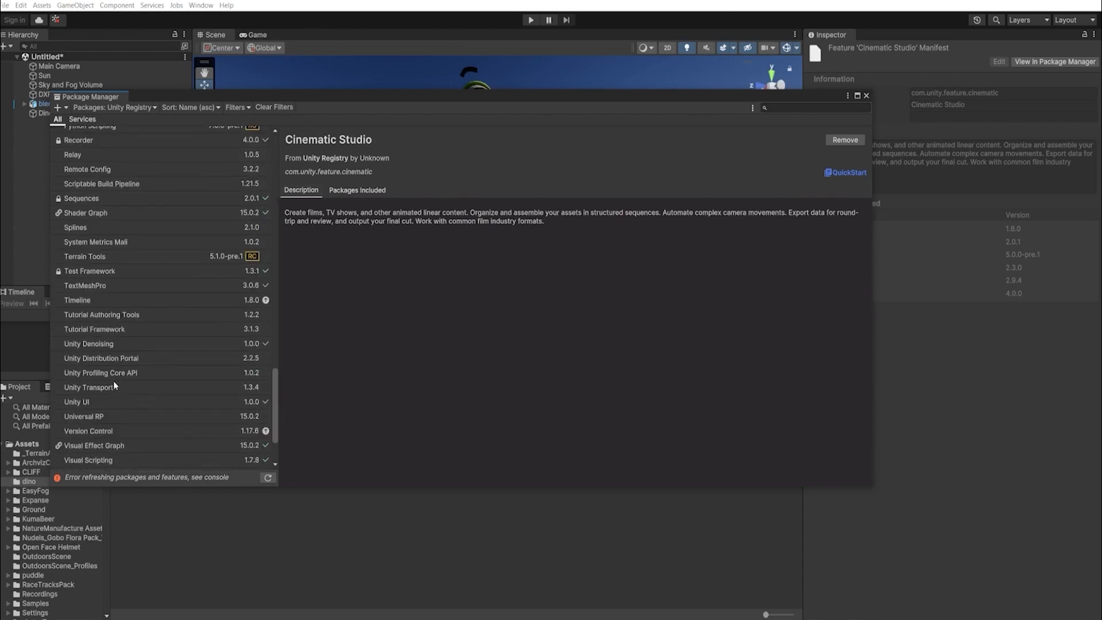
pyautogui.click(81, 302)
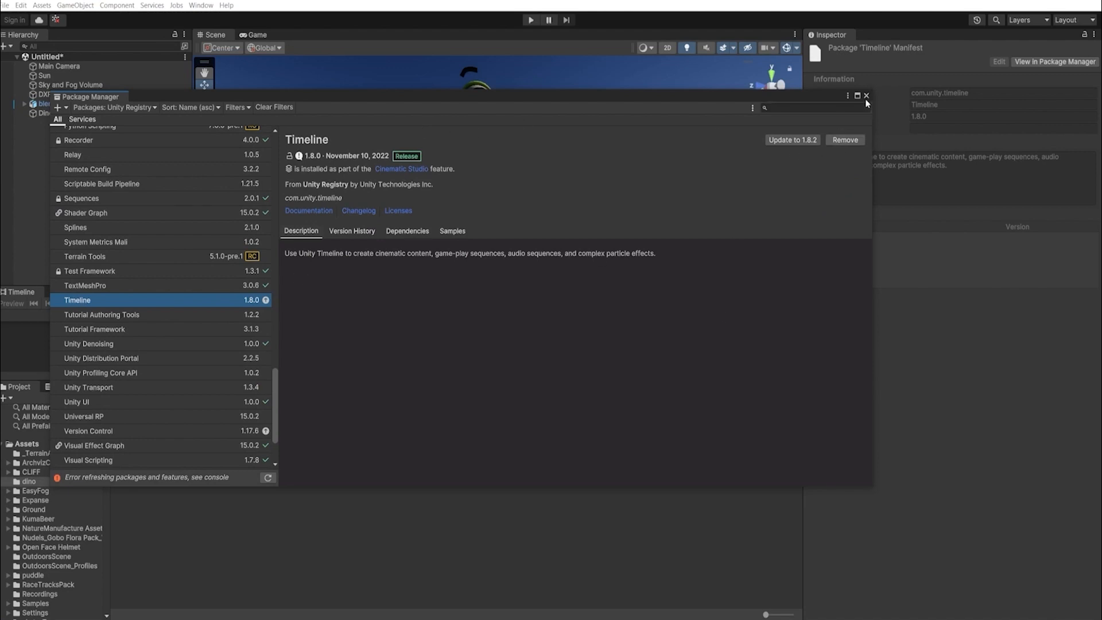
pyautogui.scroll(15, 130, 300)
pyautogui.scroll(5, 127, 302)
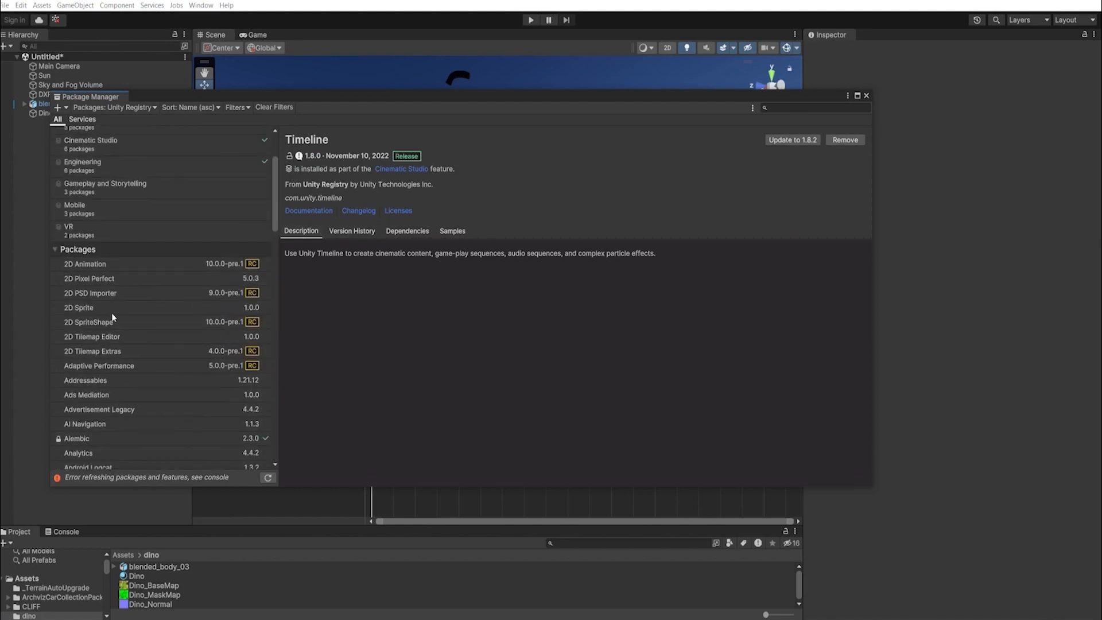
pyautogui.click(92, 375)
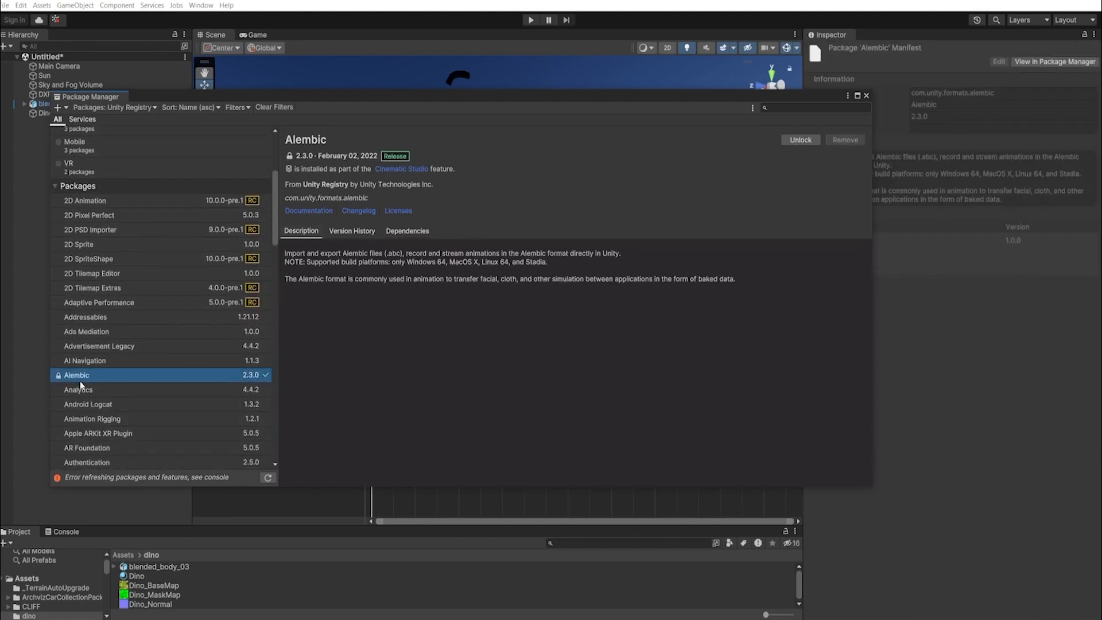
pyautogui.scroll(-1, 80, 379)
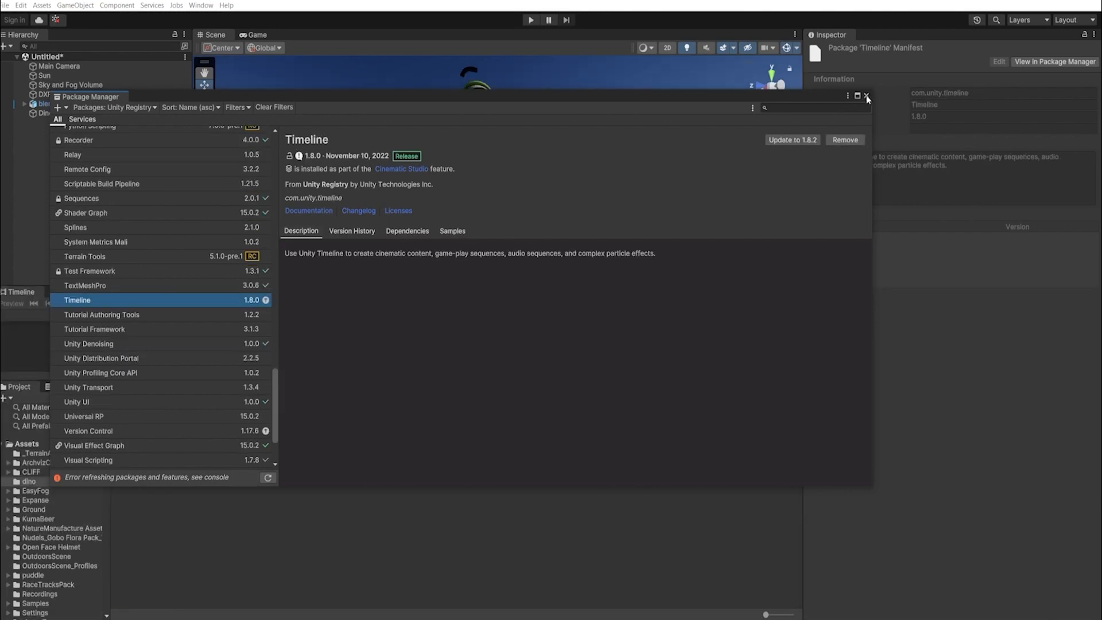
pyautogui.click(867, 96)
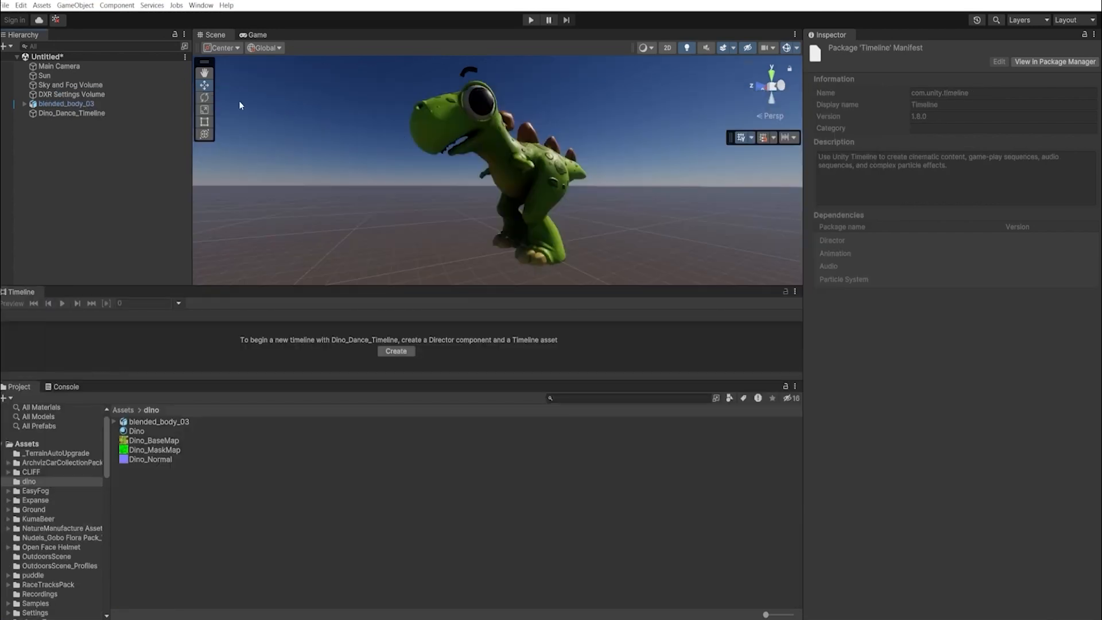
# - Open the Timeline window via Window > Sequencing and dock it under the Scene view
pyautogui.click(202, 5)
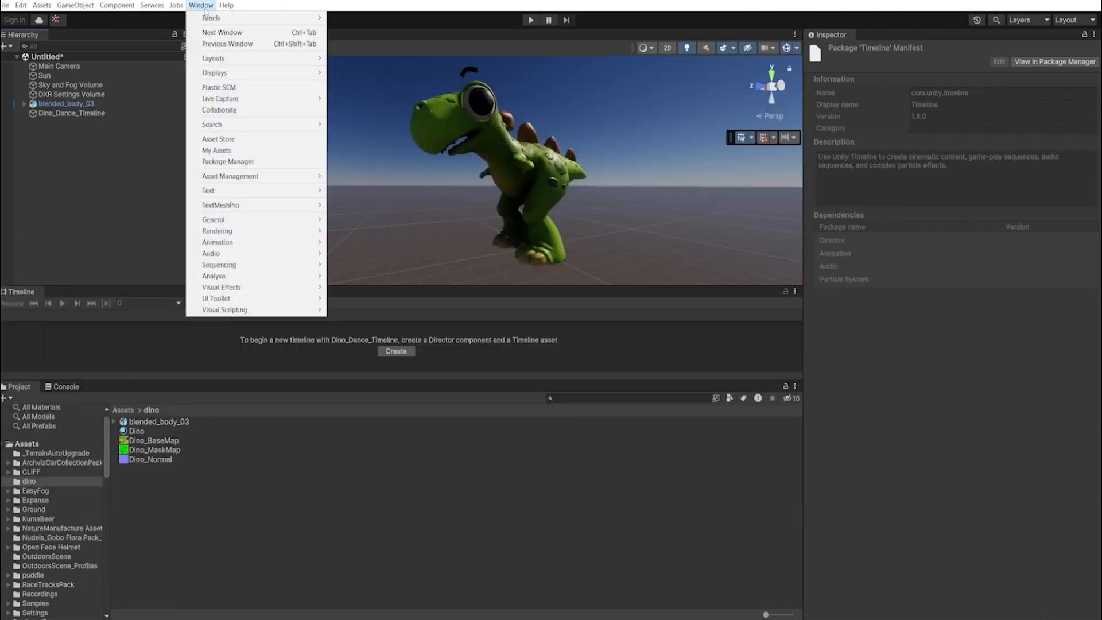
pyautogui.moveTo(226, 268)
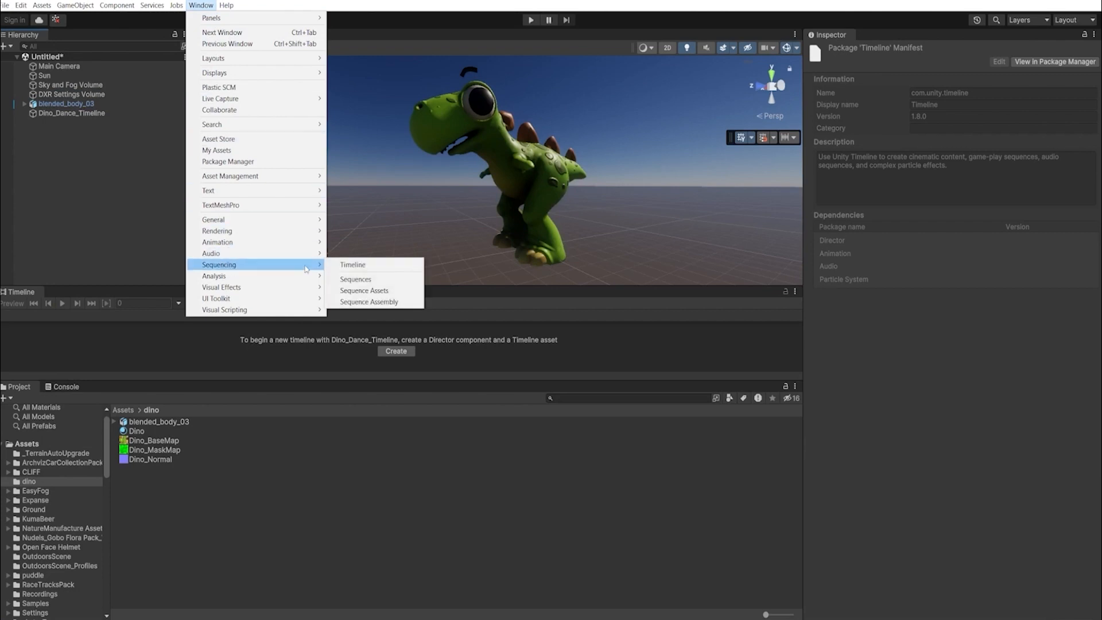
pyautogui.click(354, 265)
pyautogui.moveTo(107, 380); pyautogui.dragTo(107, 423)
pyautogui.moveTo(16, 292); pyautogui.dragTo(217, 360)
pyautogui.moveTo(308, 362); pyautogui.dragTo(298, 523)
pyautogui.moveTo(379, 361); pyautogui.dragTo(375, 370)
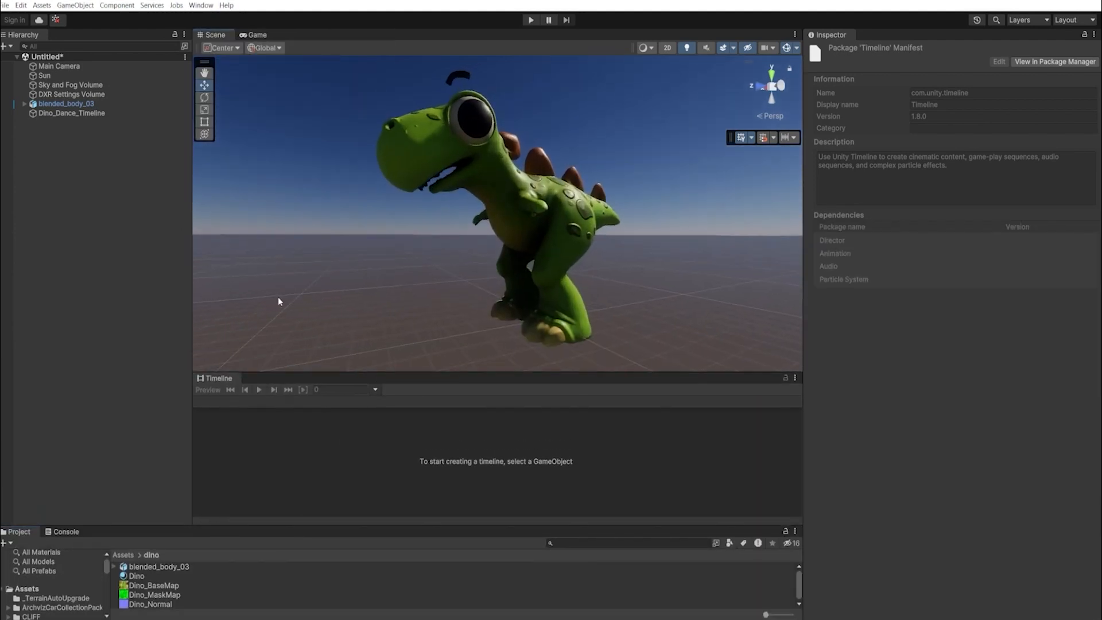
# - Create a timeline for Dino_Dance_Timeline, saved as Dino_Dance_Timeline.playable in Assets/Timeline
pyautogui.click(72, 114)
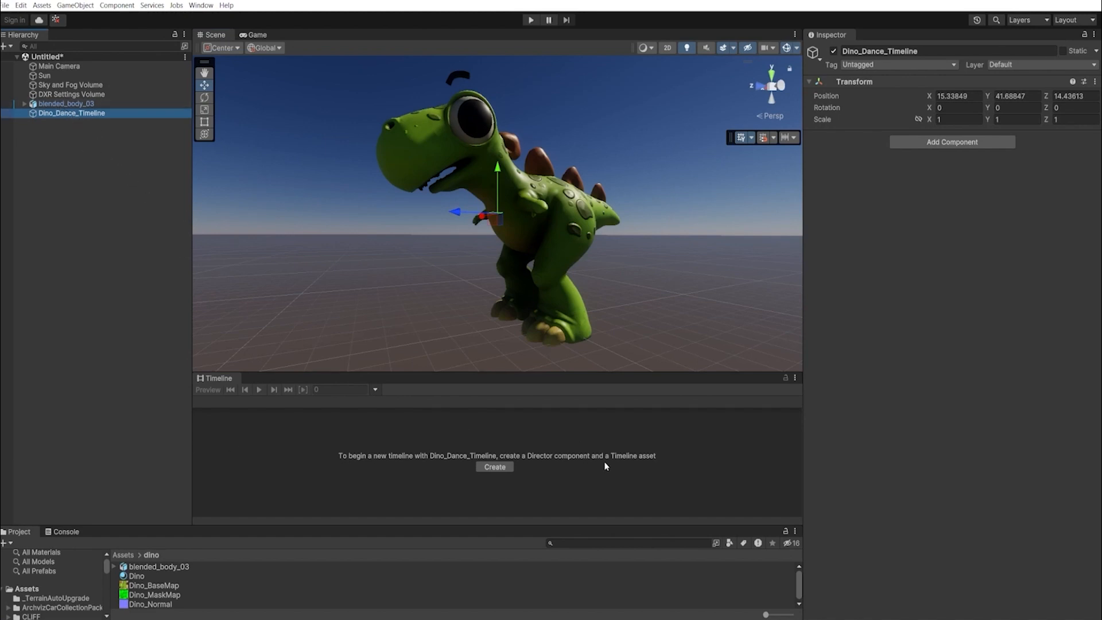
pyautogui.click(503, 471)
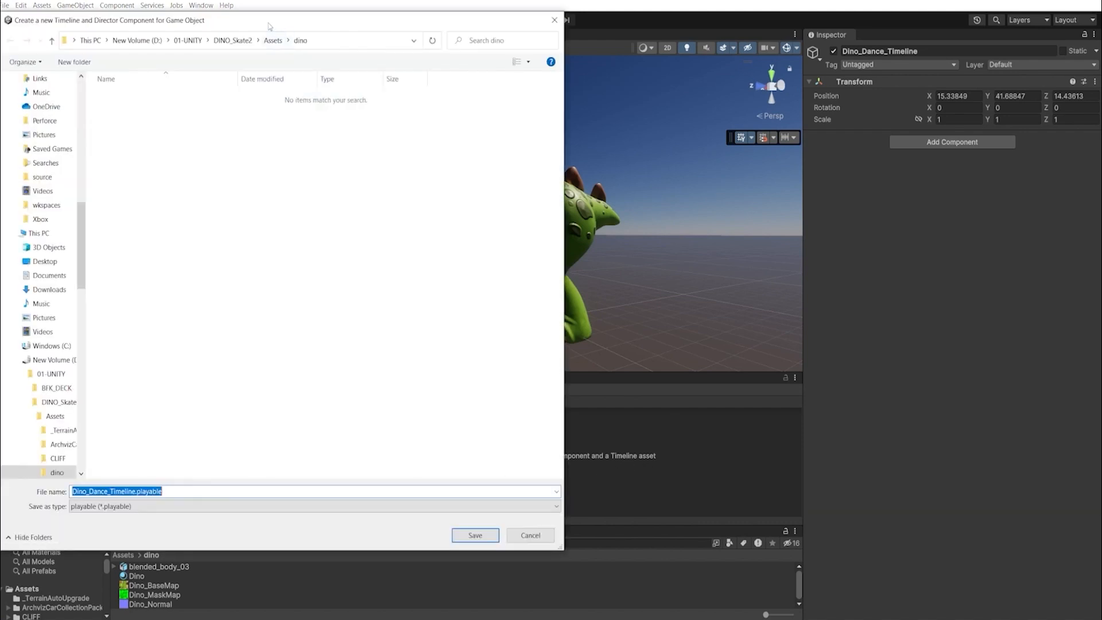
pyautogui.moveTo(272, 25); pyautogui.dragTo(364, 48)
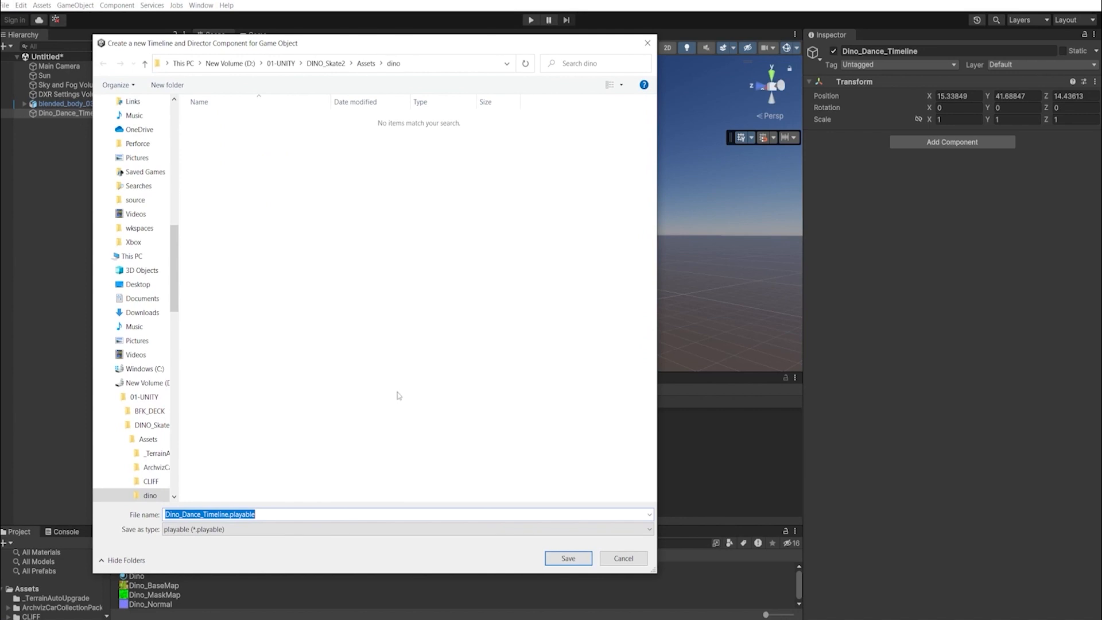
pyautogui.click(366, 63)
pyautogui.click(217, 361)
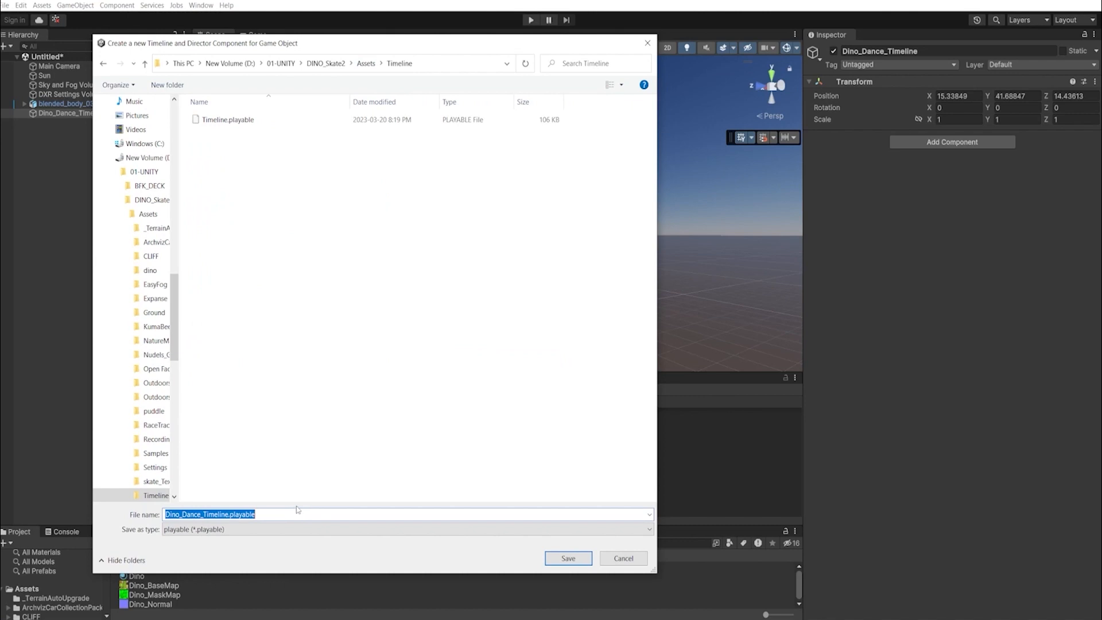
pyautogui.click(253, 513)
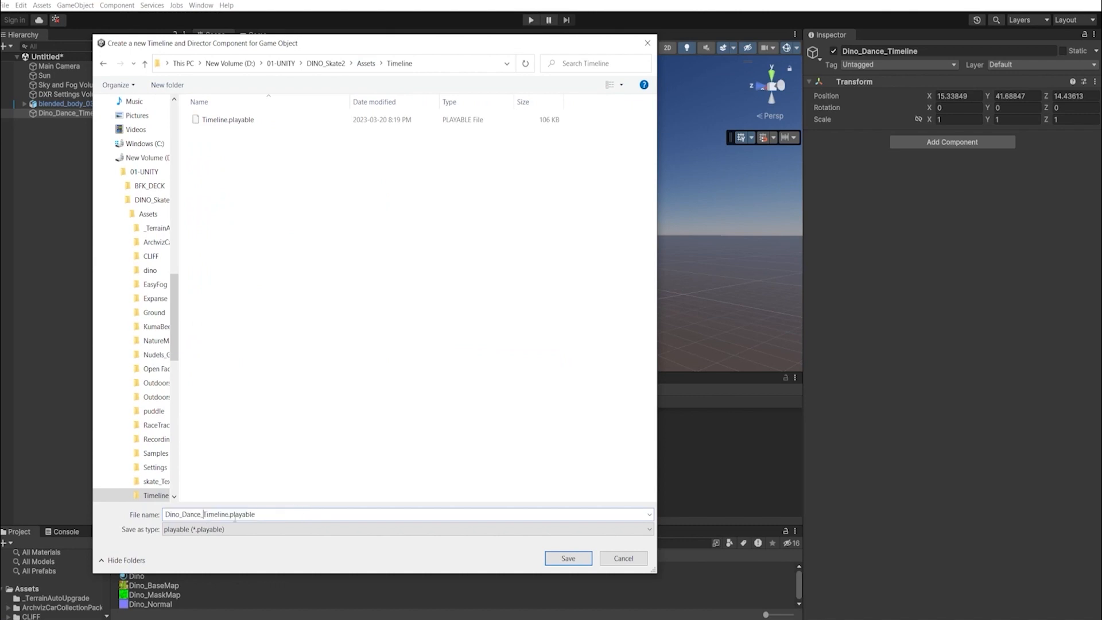
pyautogui.click(568, 558)
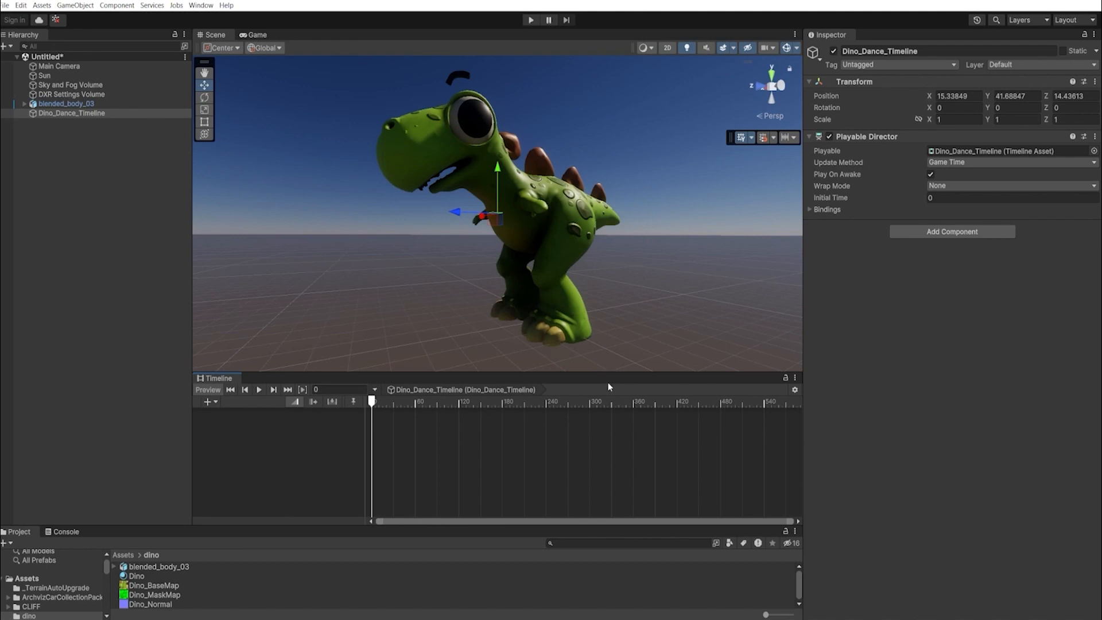
pyautogui.click(795, 390)
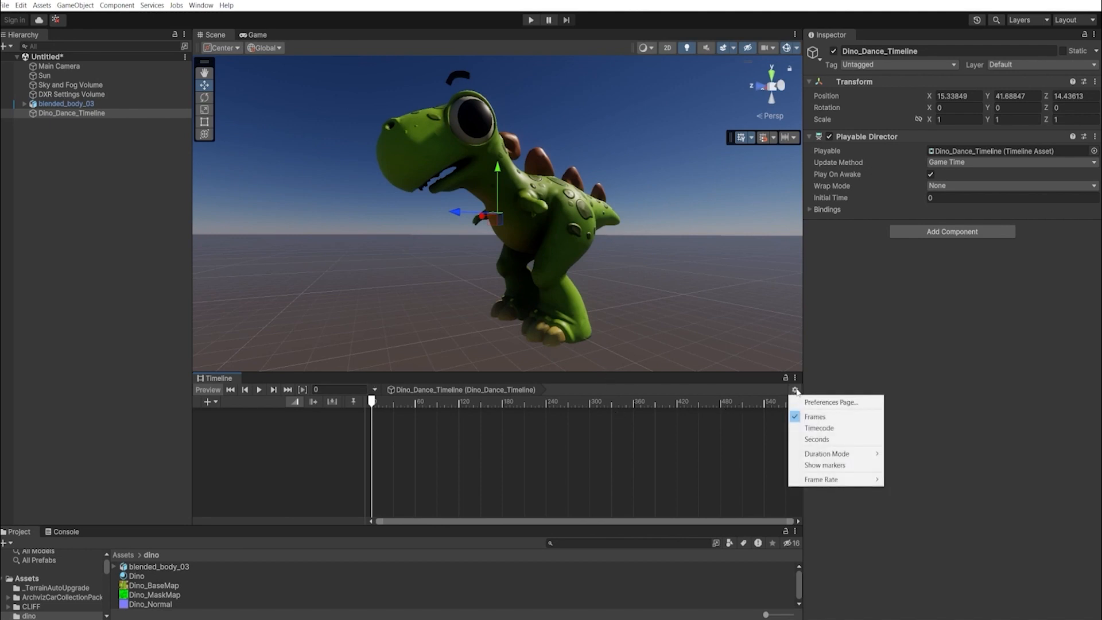
pyautogui.moveTo(810, 480)
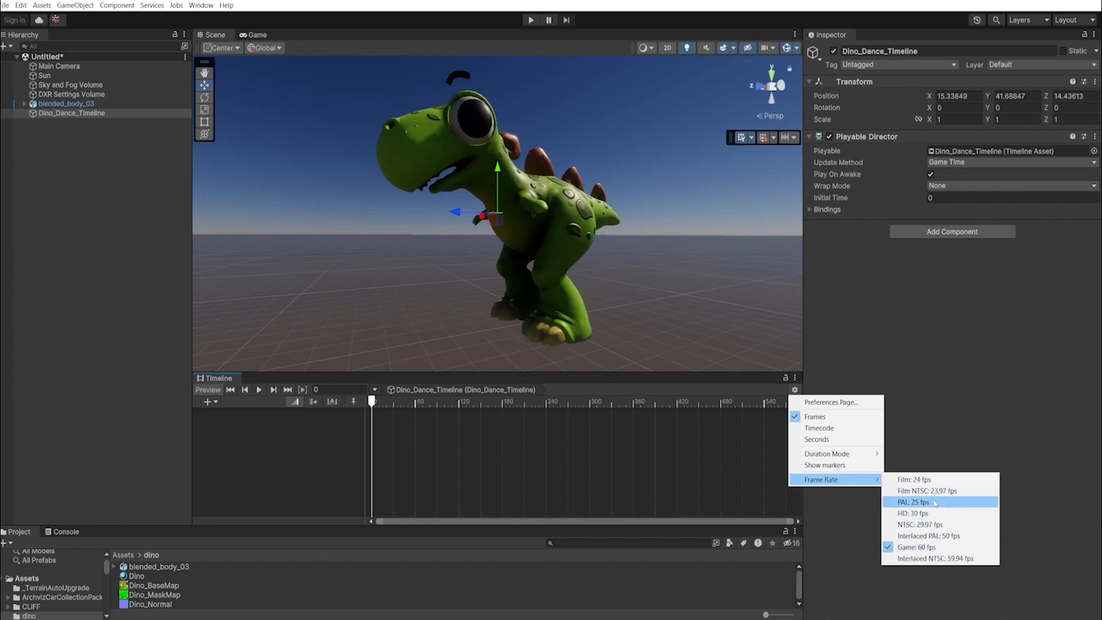
pyautogui.click(917, 547)
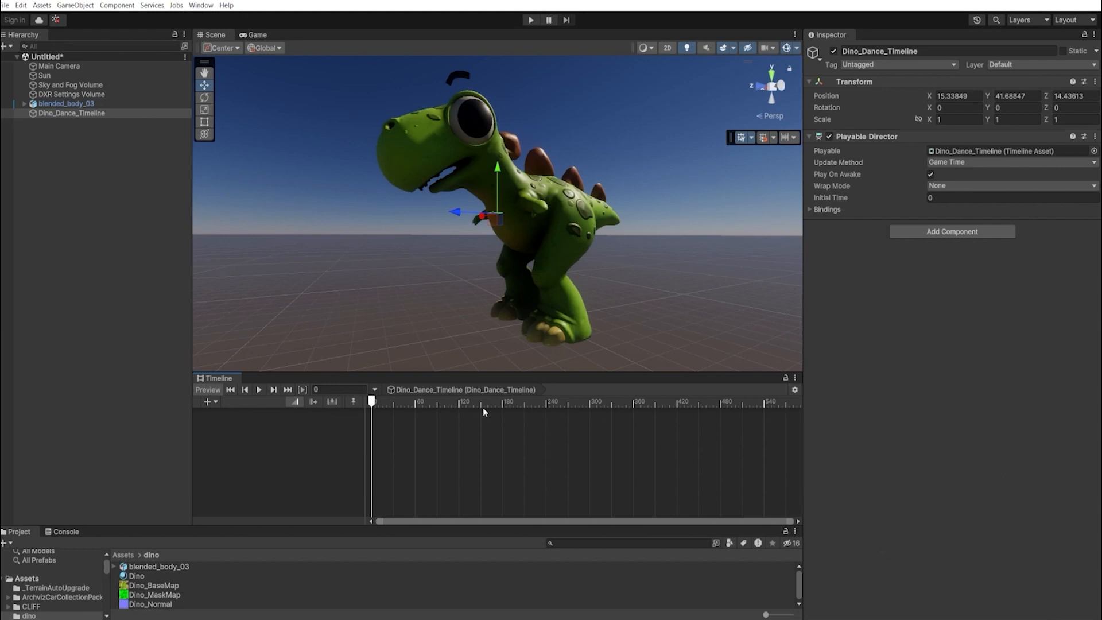
pyautogui.click(54, 103)
pyautogui.click(57, 113)
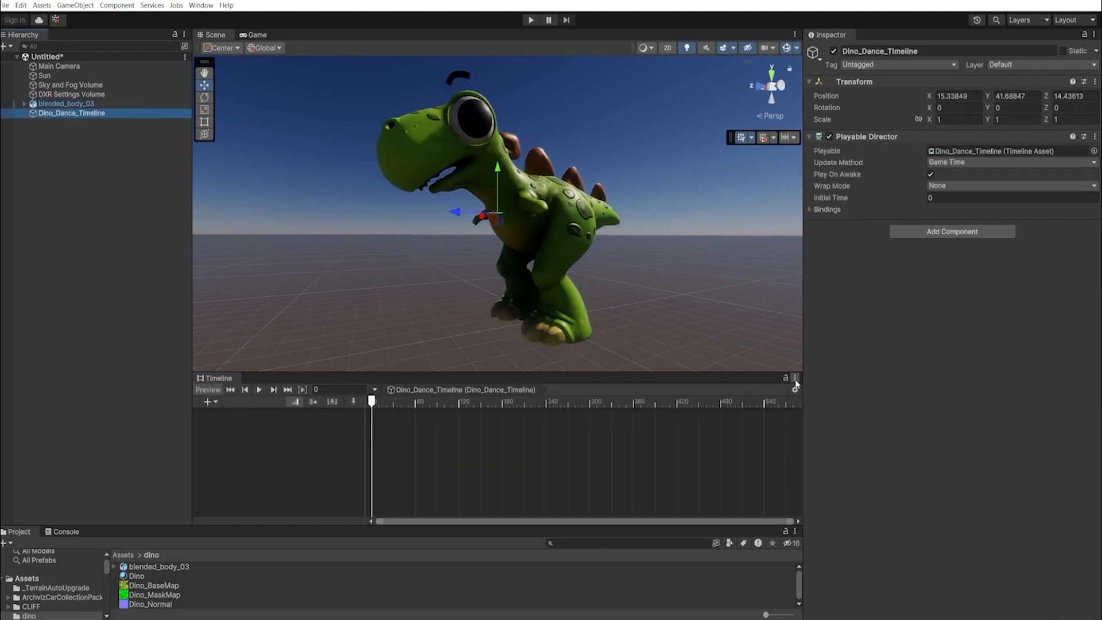
pyautogui.click(723, 307)
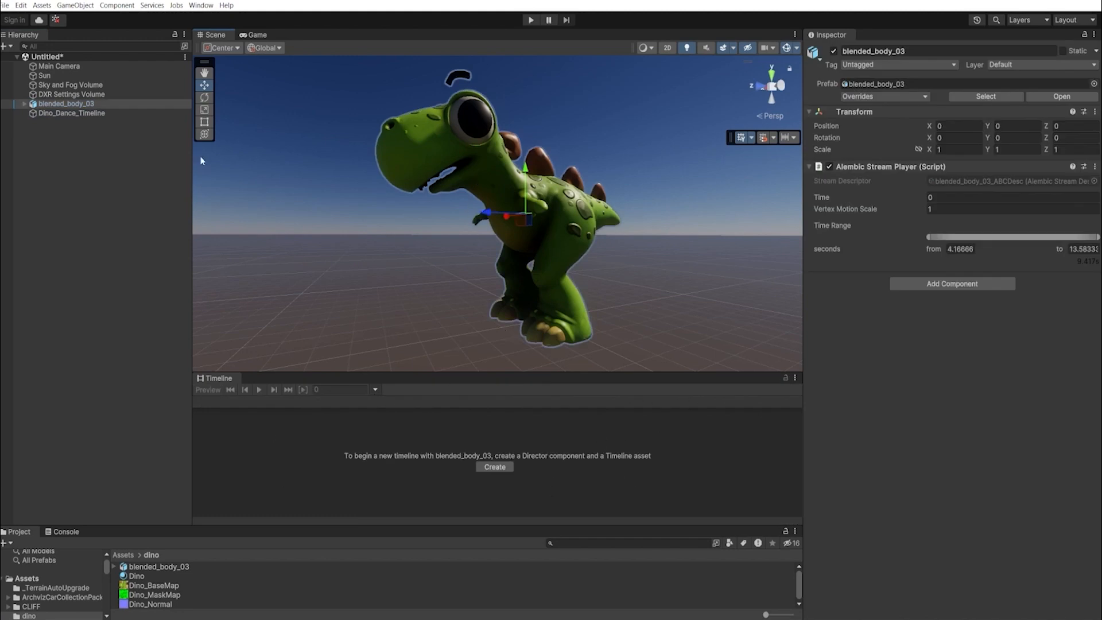
pyautogui.click(55, 113)
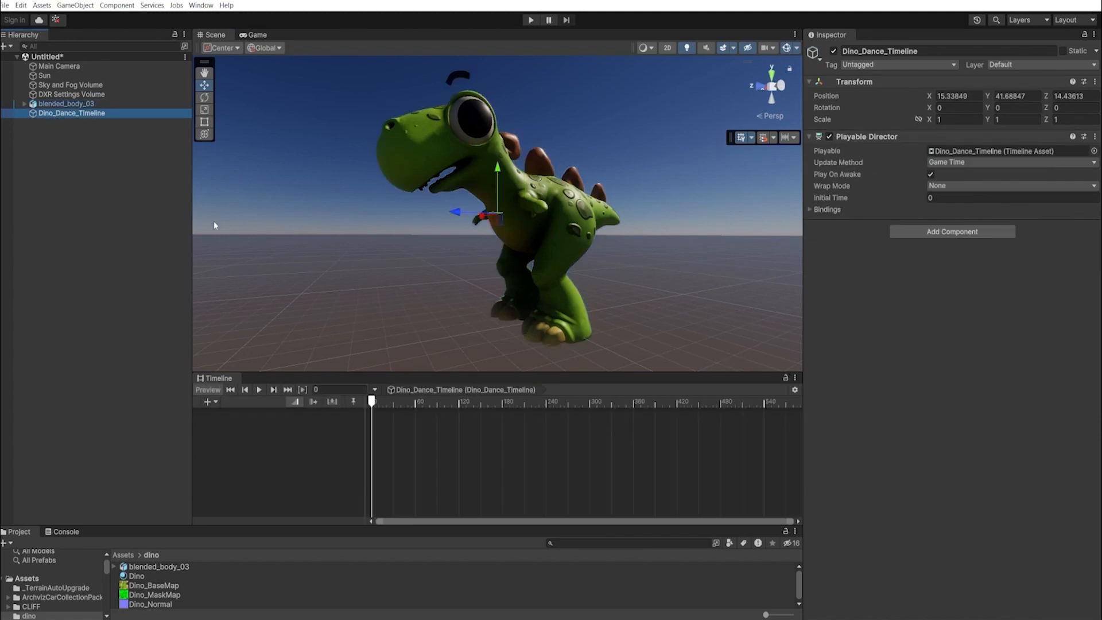
pyautogui.click(763, 383)
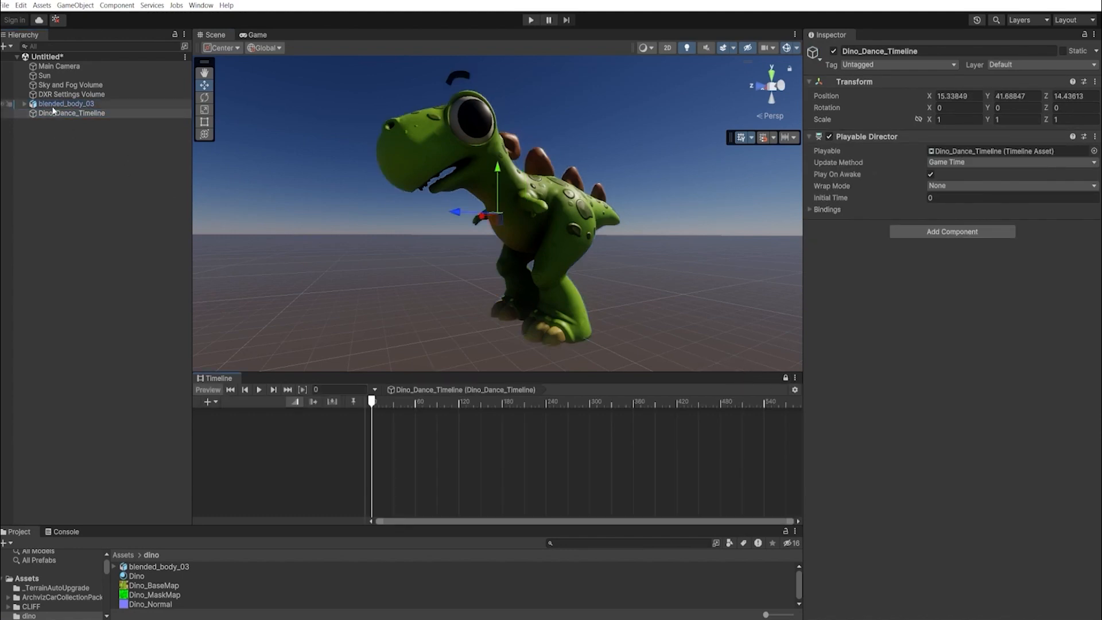
# - Add blended_body_03 as a clip on a new Alembic Track, trimming its start
pyautogui.moveTo(132, 104); pyautogui.dragTo(399, 422)
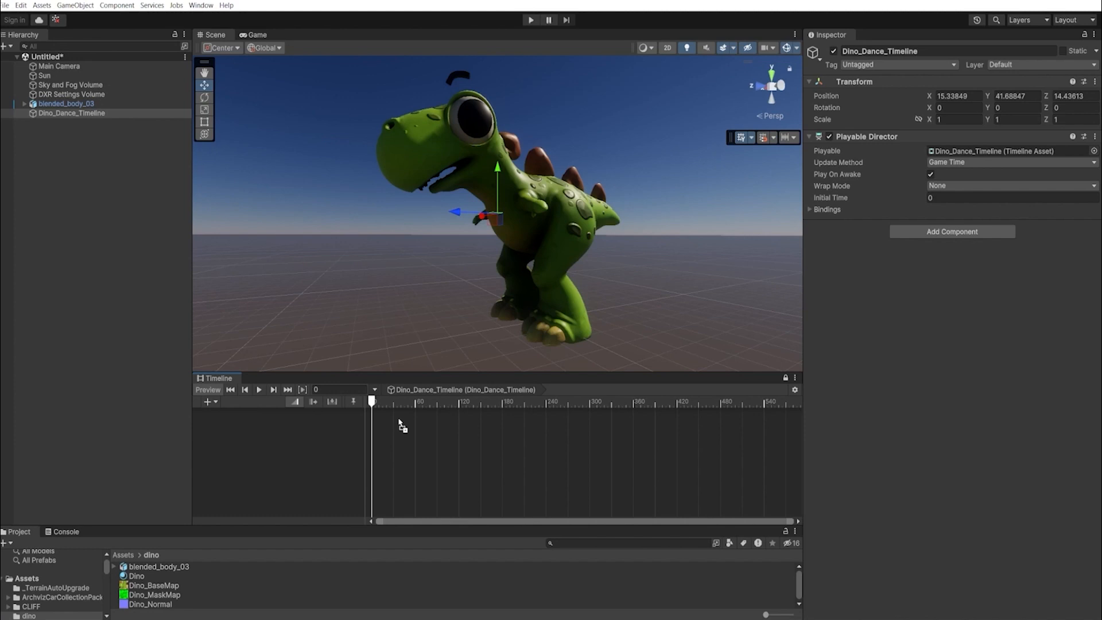
pyautogui.moveTo(400, 423); pyautogui.dragTo(400, 423)
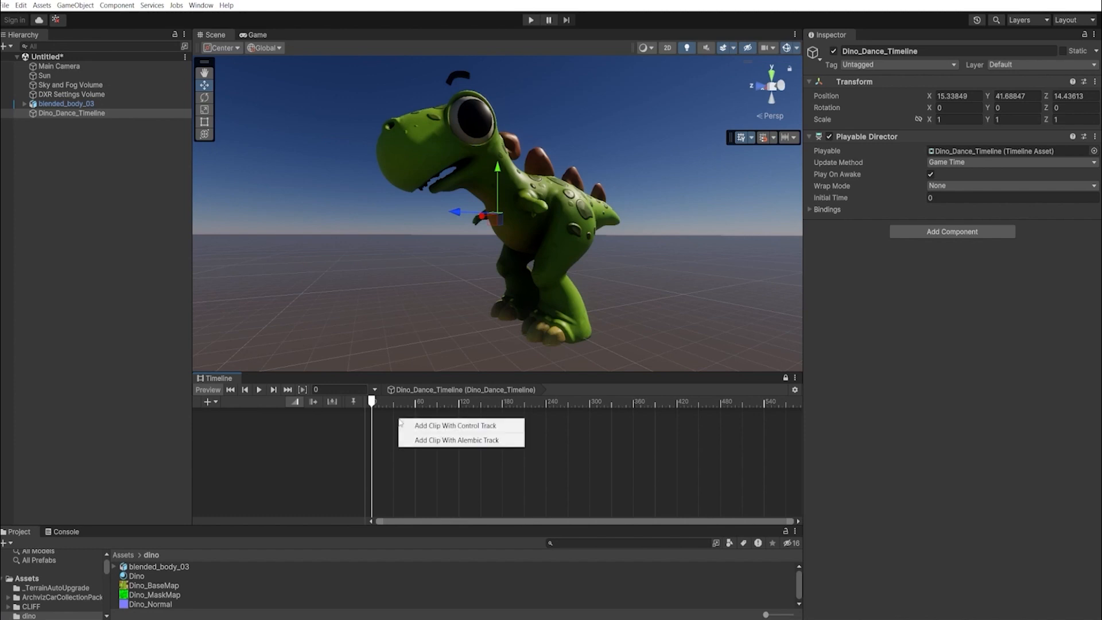
pyautogui.click(467, 444)
pyautogui.scroll(-5, 446, 474)
pyautogui.moveTo(424, 427); pyautogui.dragTo(394, 416)
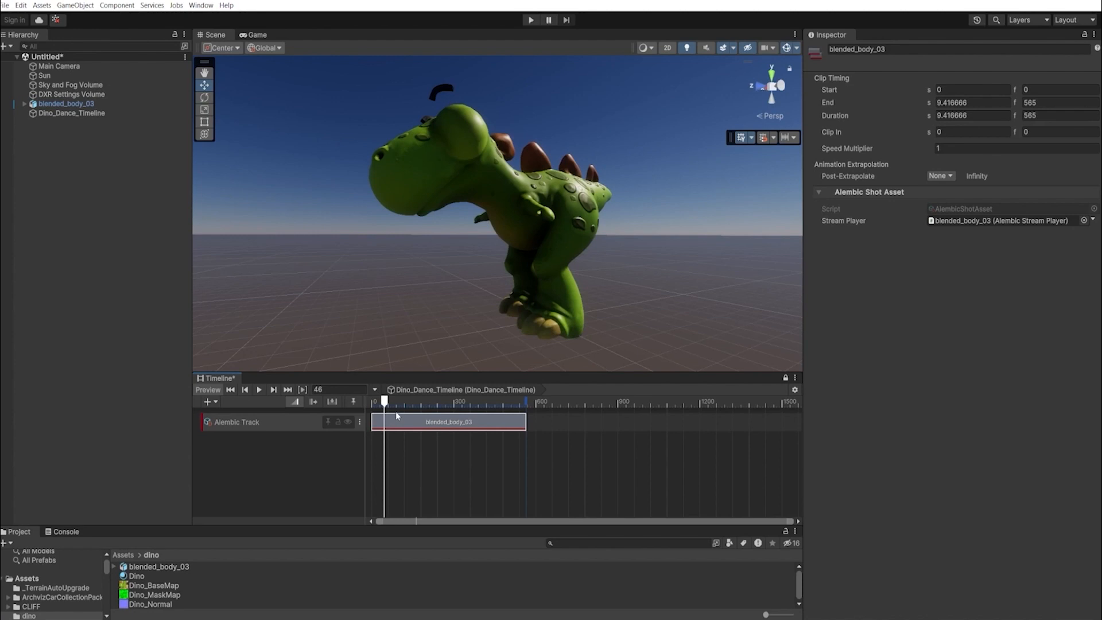
# - Delete the leftover small clip and slide the blended_body_03 clip back to start at 0
pyautogui.moveTo(398, 414); pyautogui.dragTo(393, 411)
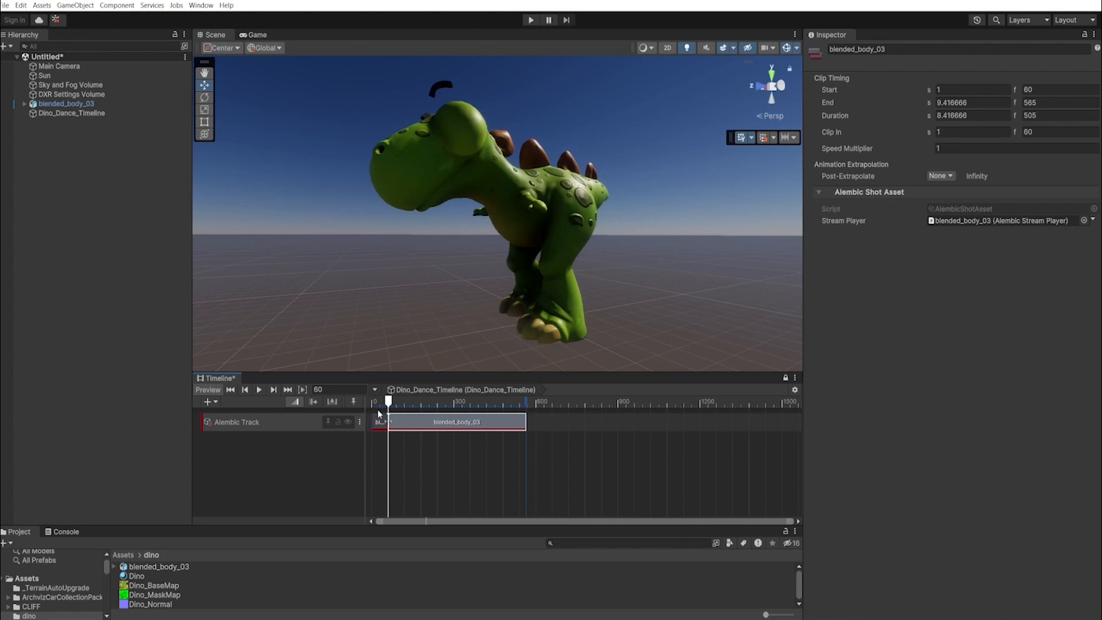
pyautogui.click(378, 426)
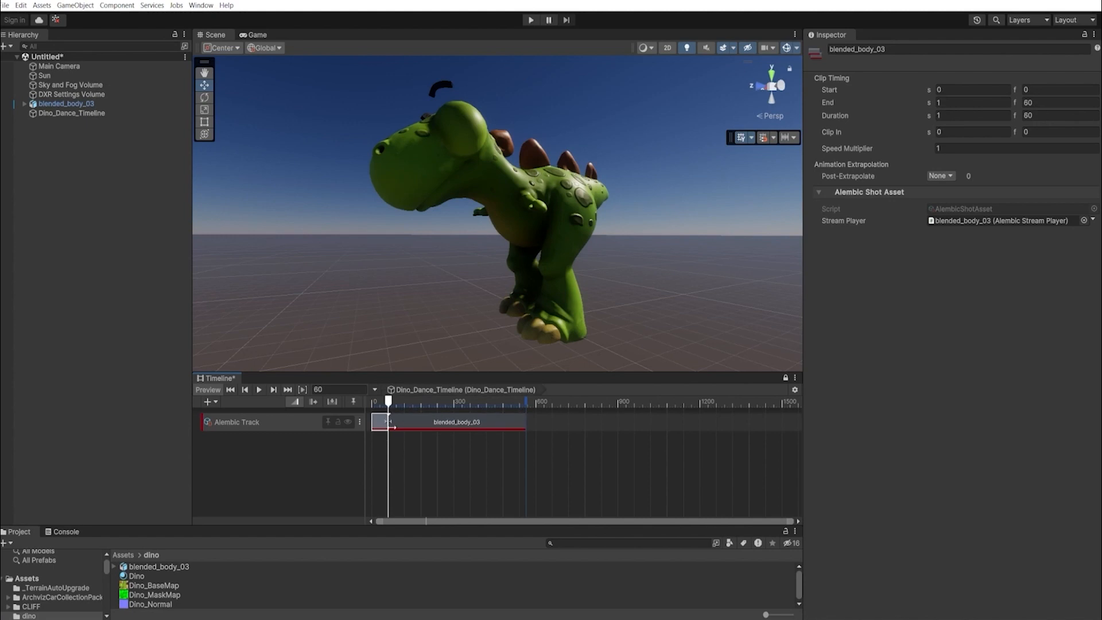
pyautogui.press('Delete')
pyautogui.moveTo(429, 421); pyautogui.dragTo(414, 421)
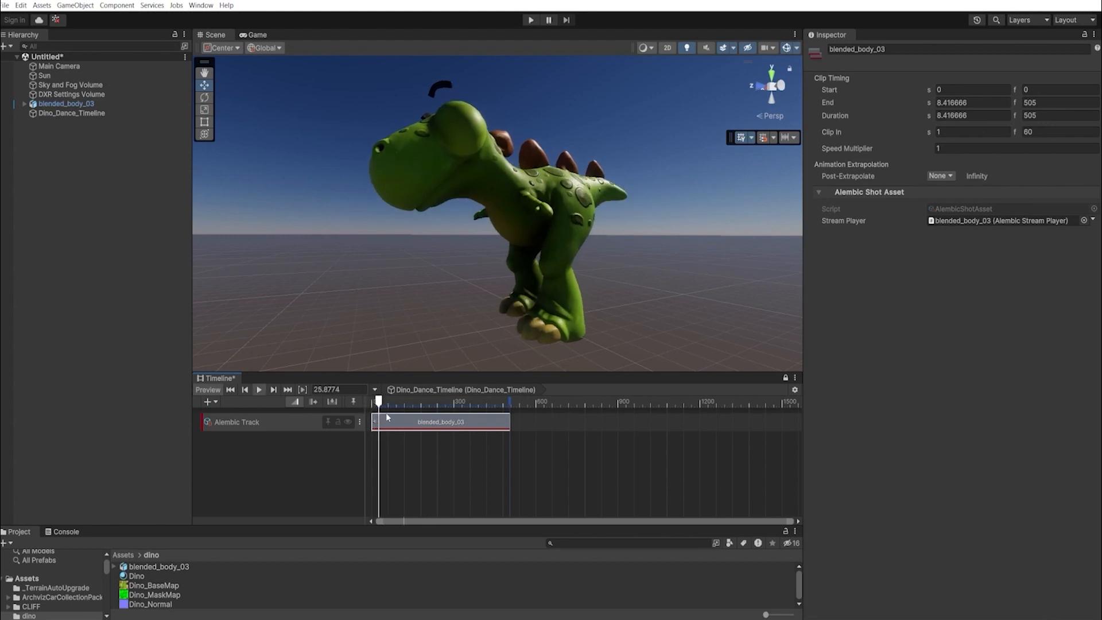
pyautogui.click(604, 285)
pyautogui.moveTo(604, 285)
pyautogui.keyDown('alt'); pyautogui.mouseDown()
pyautogui.moveTo(362, 310)
pyautogui.moveTo(610, 291)
pyautogui.moveTo(478, 299)
pyautogui.moveTo(563, 283)
pyautogui.moveTo(455, 298)
pyautogui.moveTo(529, 264)
pyautogui.moveTo(457, 255)
pyautogui.moveTo(595, 246)
pyautogui.moveTo(593, 286)
pyautogui.mouseUp(); pyautogui.keyUp('alt')
pyautogui.keyDown('alt'); pyautogui.moveTo(593, 286); pyautogui.dragTo(661, 244, button='right'); pyautogui.keyUp('alt')
pyautogui.keyDown('alt'); pyautogui.moveTo(457, 282); pyautogui.dragTo(523, 287); pyautogui.keyUp('alt')
# - Set the Sun light's shadow map resolution to Ultra, keeping the Every Frame update mode
pyautogui.click(44, 75)
pyautogui.click(958, 523)
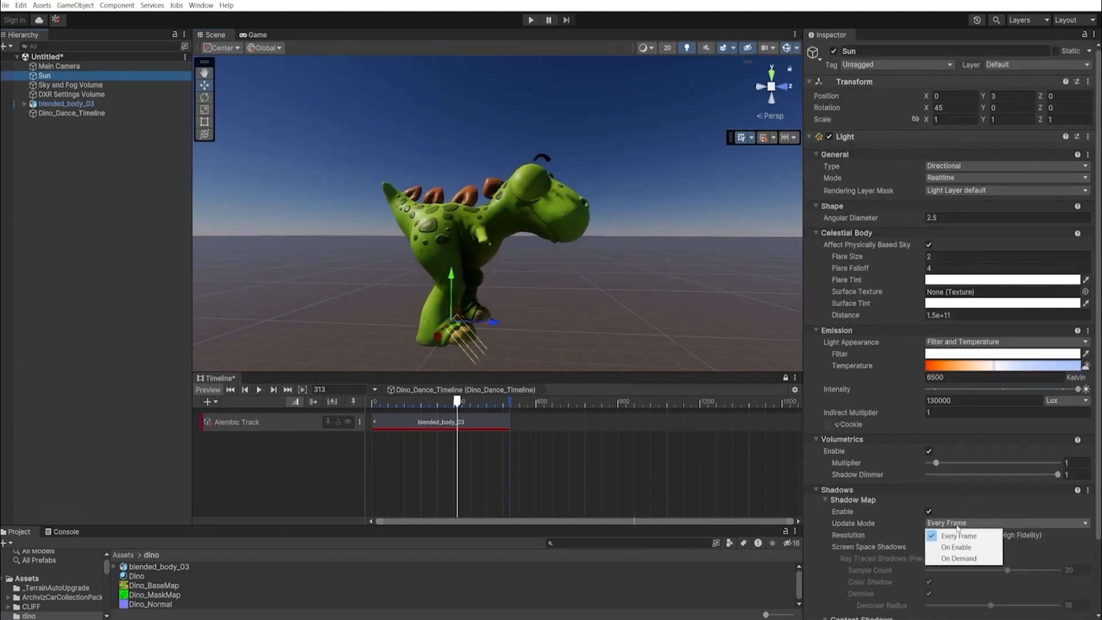
pyautogui.click(948, 536)
pyautogui.click(853, 503)
pyautogui.click(949, 535)
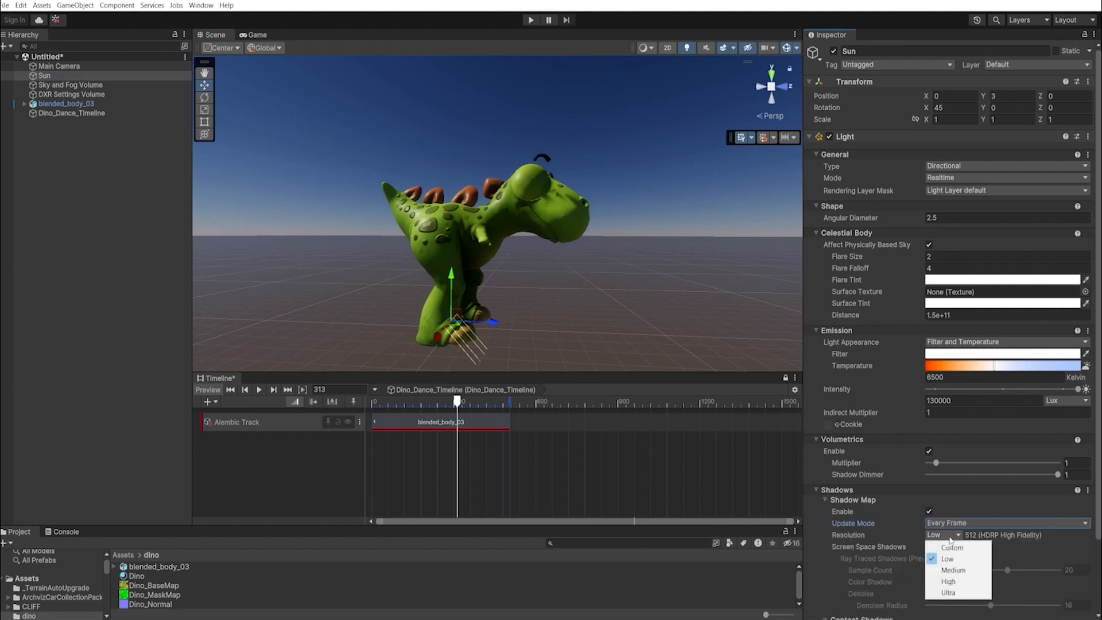
pyautogui.click(948, 592)
pyautogui.keyDown('alt'); pyautogui.moveTo(631, 287); pyautogui.dragTo(505, 295); pyautogui.keyUp('alt')
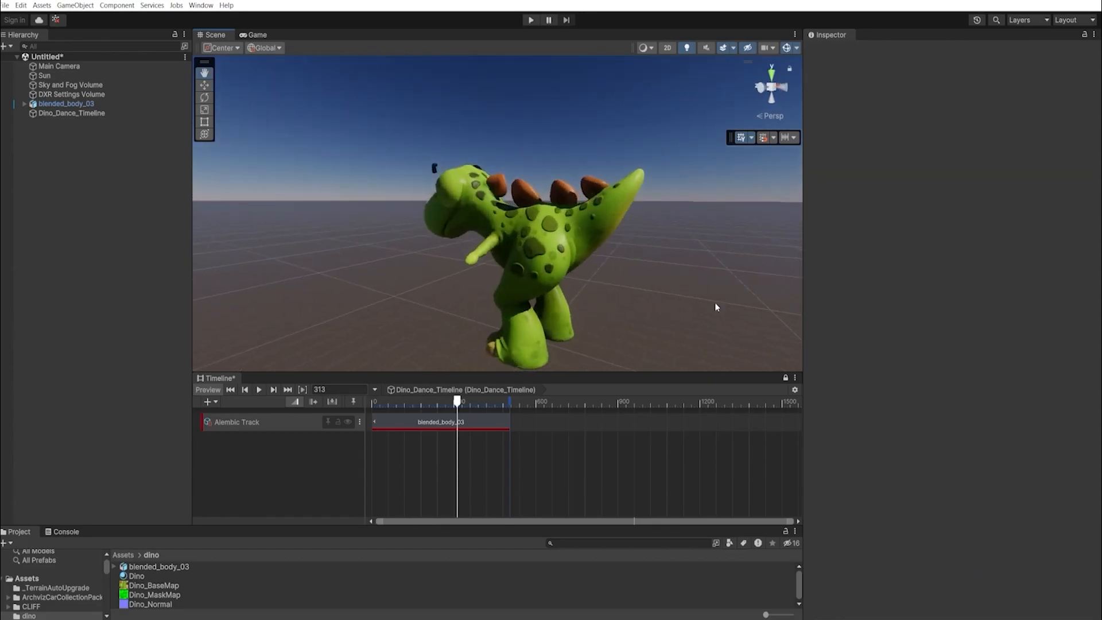